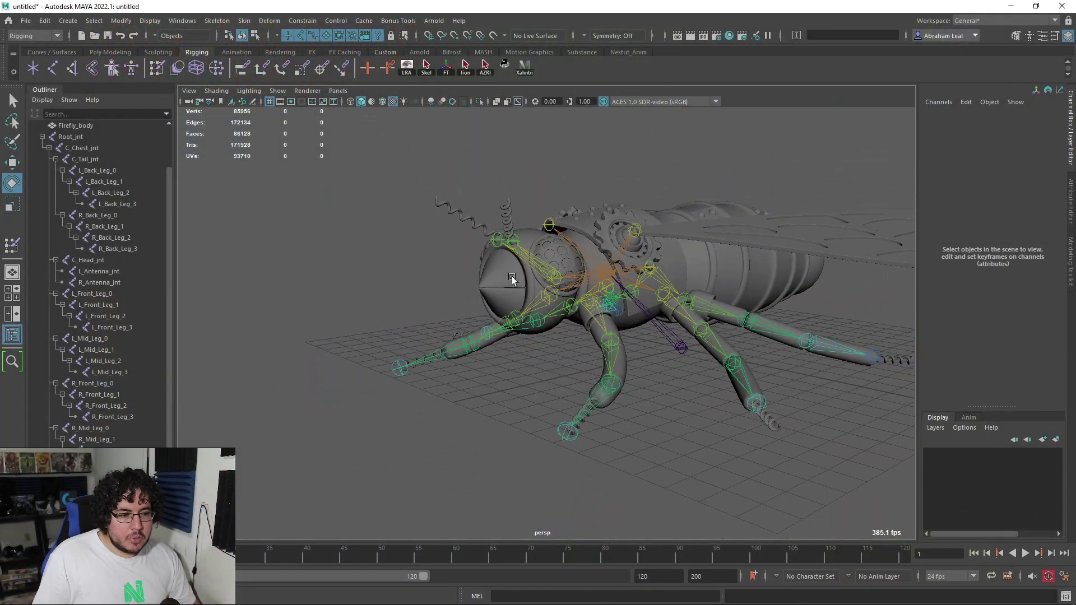
# Rotate the L_wing joint to test how the wing follows, leaving it at about X 11.24, Y -8.089, Z -22.159.
pyautogui.keyDown('alt'); pyautogui.moveTo(511, 279); pyautogui.dragTo(673, 364); pyautogui.keyUp('alt')
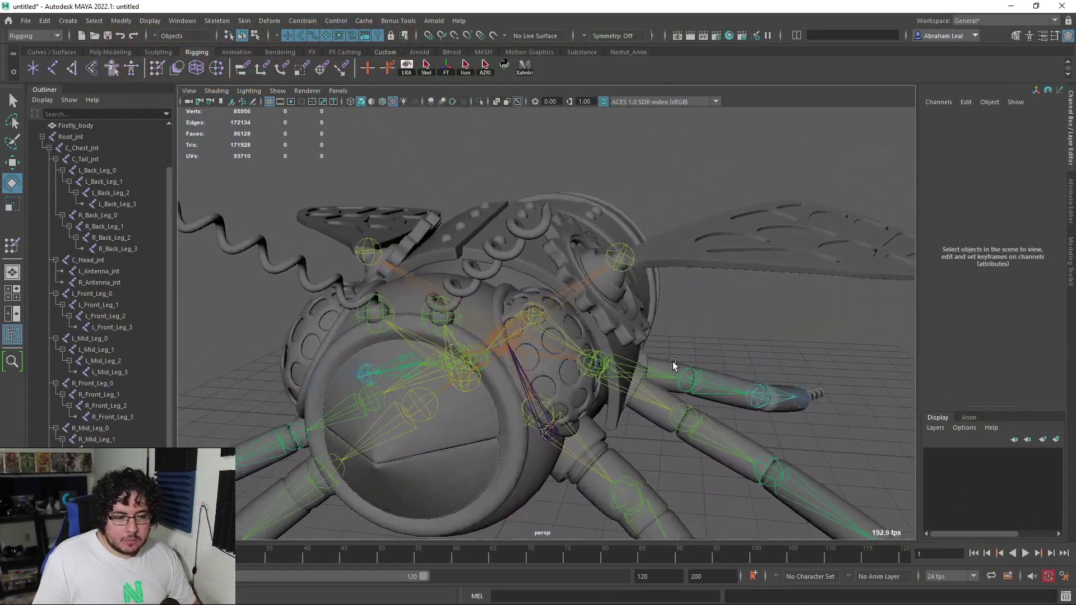
pyautogui.click(622, 252)
pyautogui.press('q')
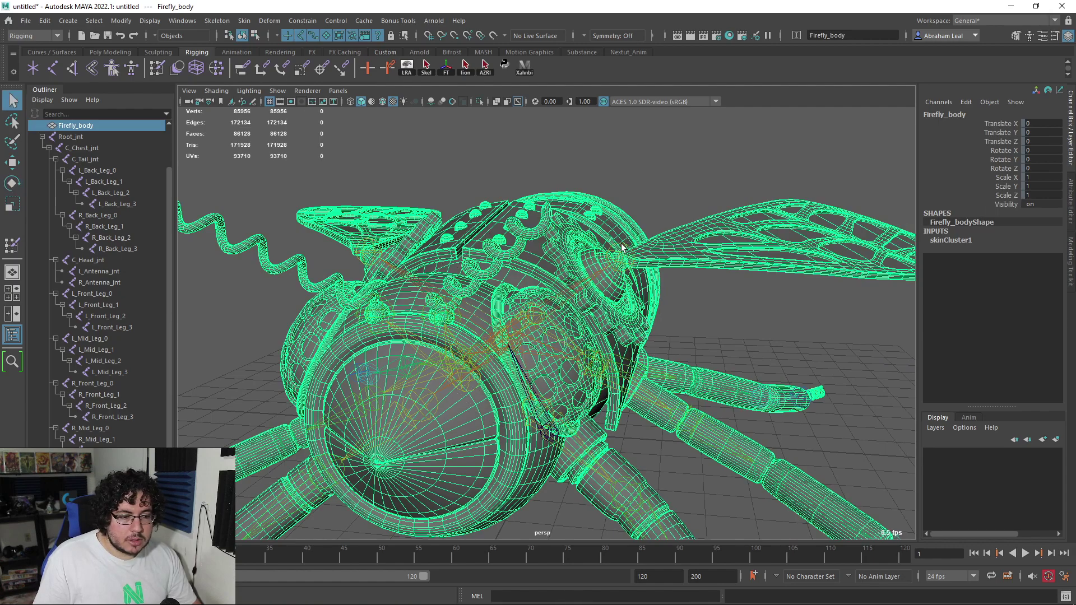
pyautogui.click(622, 255)
pyautogui.press('e')
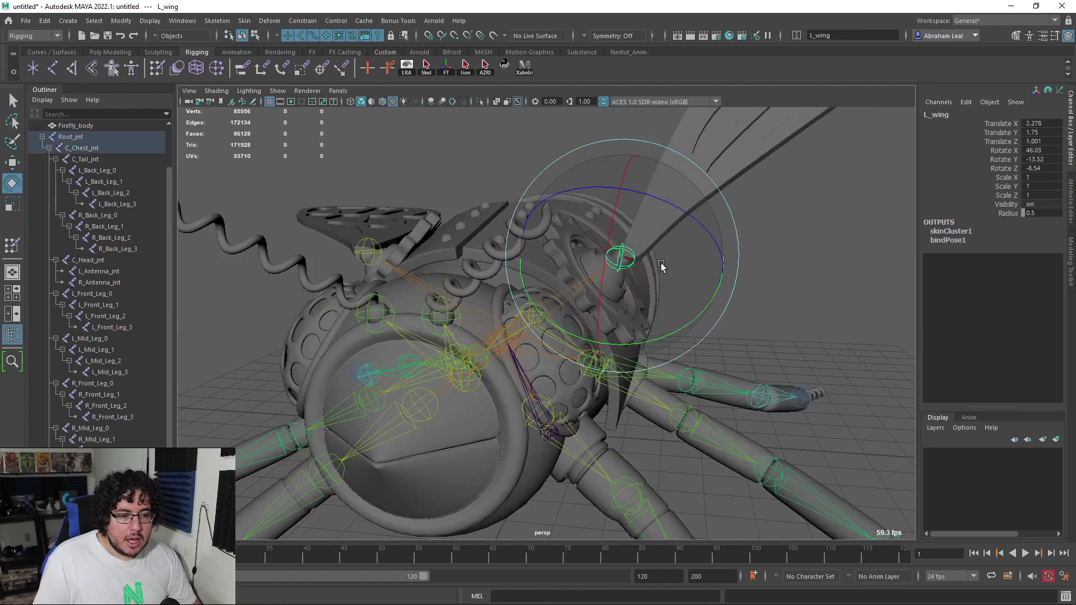
pyautogui.scroll(-3, 632, 256)
pyautogui.keyDown('alt'); pyautogui.moveTo(632, 257); pyautogui.dragTo(652, 284); pyautogui.keyUp('alt')
pyautogui.moveTo(645, 277); pyautogui.dragTo(595, 362)
# Open the Paint Skin Weights settings for the Firefly_body mesh and choose the L_Antenna_jnt influence.
pyautogui.keyDown('alt'); pyautogui.moveTo(595, 362); pyautogui.dragTo(693, 367, button='right'); pyautogui.keyUp('alt')
pyautogui.keyDown('alt'); pyautogui.moveTo(693, 367); pyautogui.dragTo(658, 347); pyautogui.keyUp('alt')
pyautogui.keyDown('alt'); pyautogui.moveTo(659, 348); pyautogui.dragTo(446, 273, button='right'); pyautogui.keyUp('alt')
pyautogui.keyDown('alt'); pyautogui.moveTo(549, 271); pyautogui.dragTo(542, 301); pyautogui.keyUp('alt')
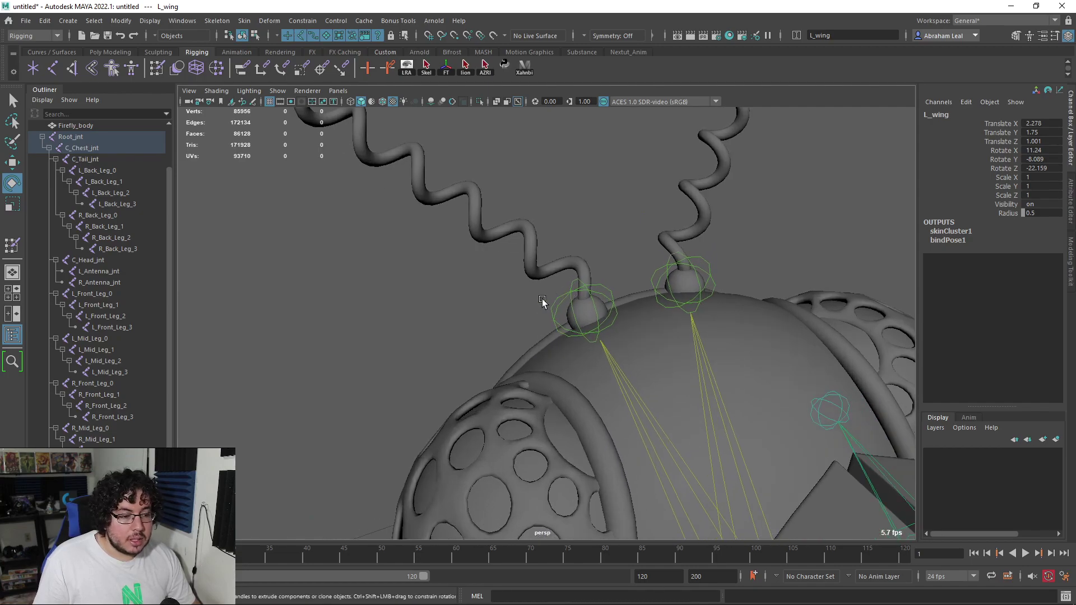
pyautogui.click(684, 409)
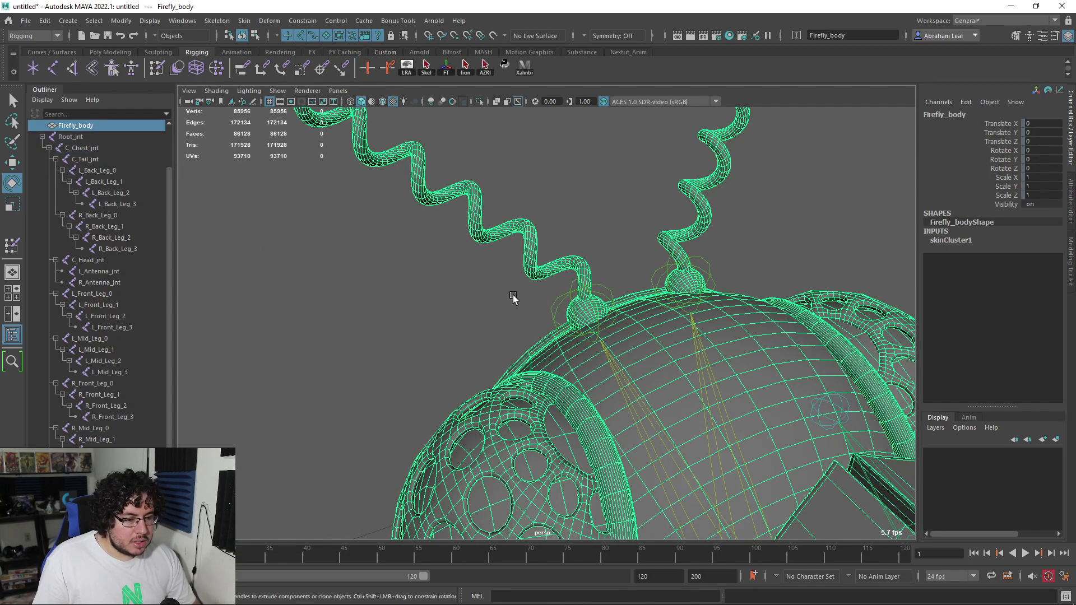
pyautogui.click(12, 246)
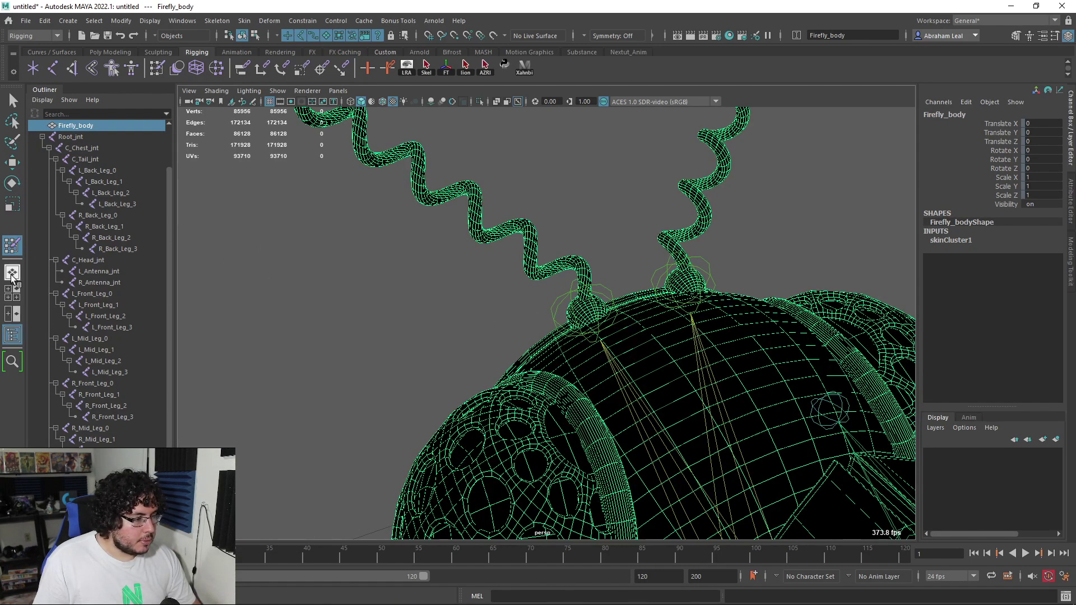
pyautogui.doubleClick(12, 247)
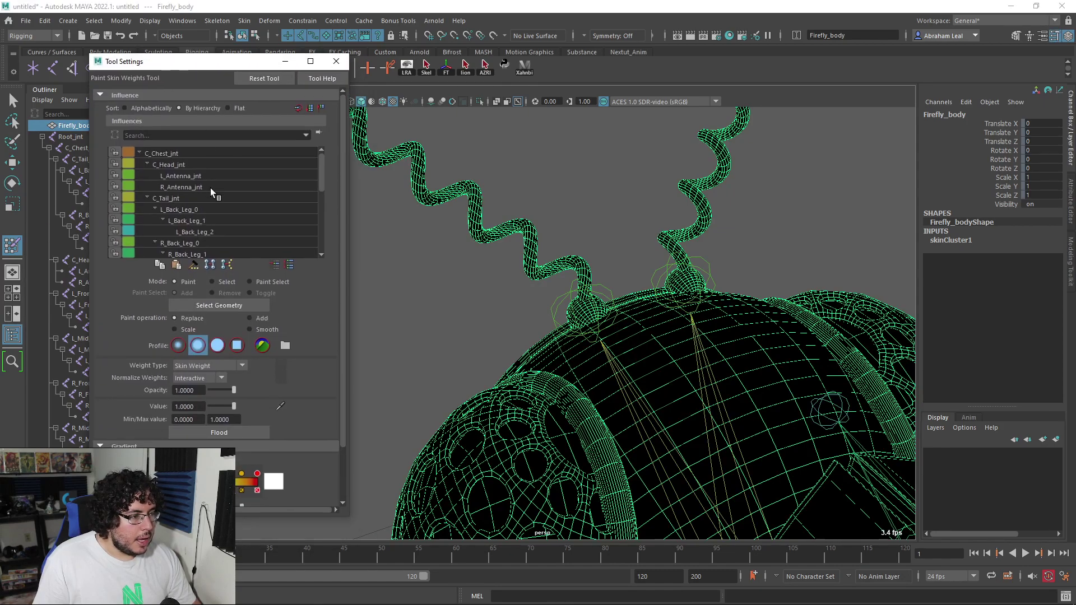
pyautogui.click(179, 176)
pyautogui.keyDown('alt'); pyautogui.moveTo(442, 280); pyautogui.dragTo(480, 266); pyautogui.keyUp('alt')
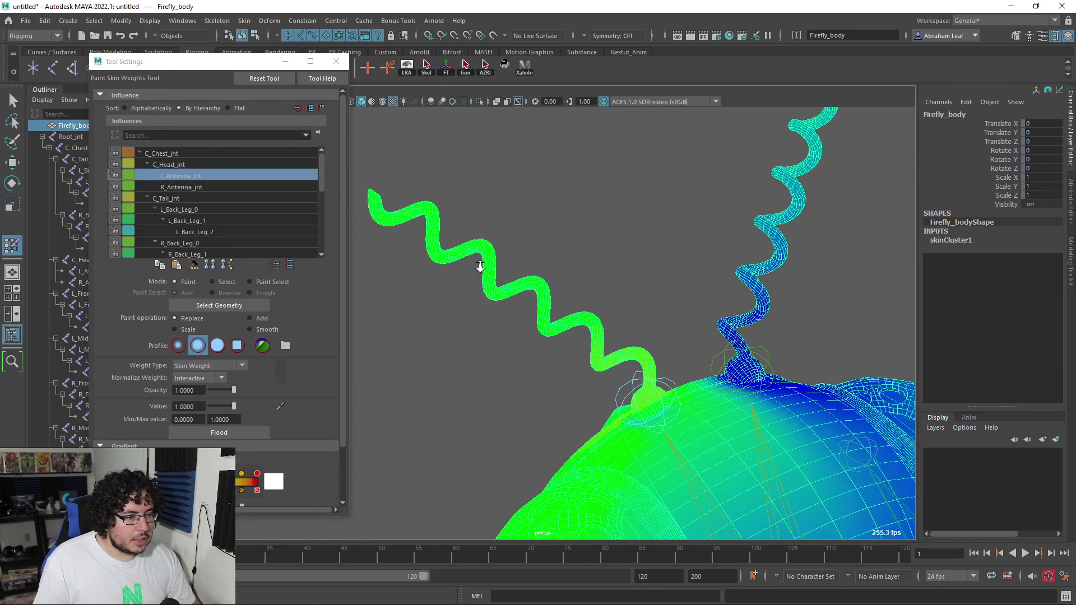
pyautogui.scroll(-6, 480, 267)
pyautogui.keyDown('alt'); pyautogui.moveTo(602, 272); pyautogui.dragTo(527, 291); pyautogui.keyUp('alt')
pyautogui.scroll(5, 533, 253)
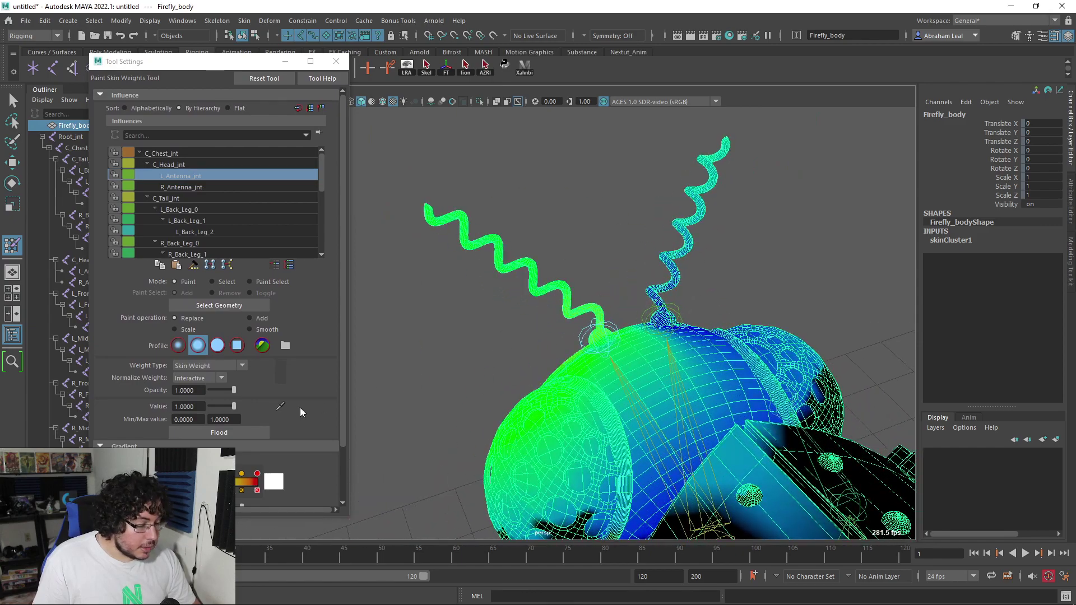
pyautogui.moveTo(440, 213)
pyautogui.mouseDown()
pyautogui.moveTo(499, 224)
pyautogui.moveTo(488, 209)
pyautogui.moveTo(514, 244)
pyautogui.mouseUp()
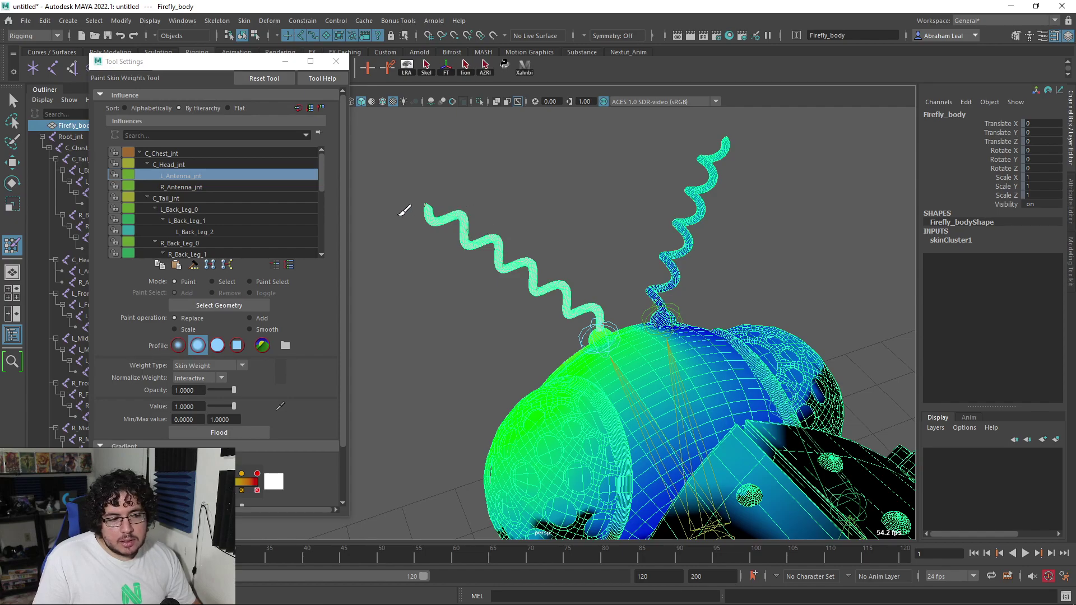
pyautogui.moveTo(619, 324); pyautogui.dragTo(593, 311)
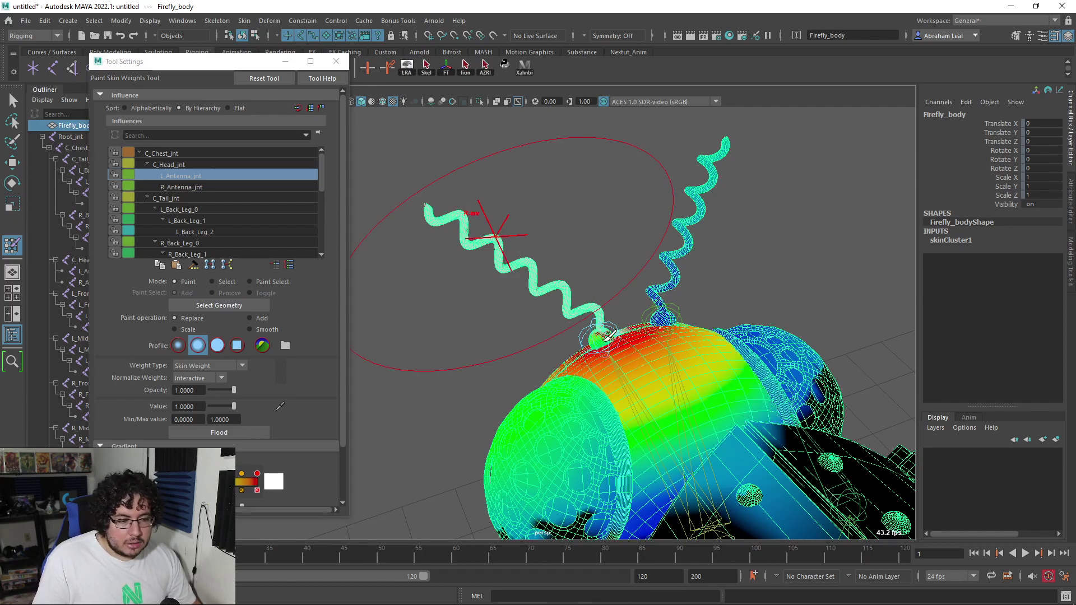
pyautogui.hotkey('ctrl', 'z')
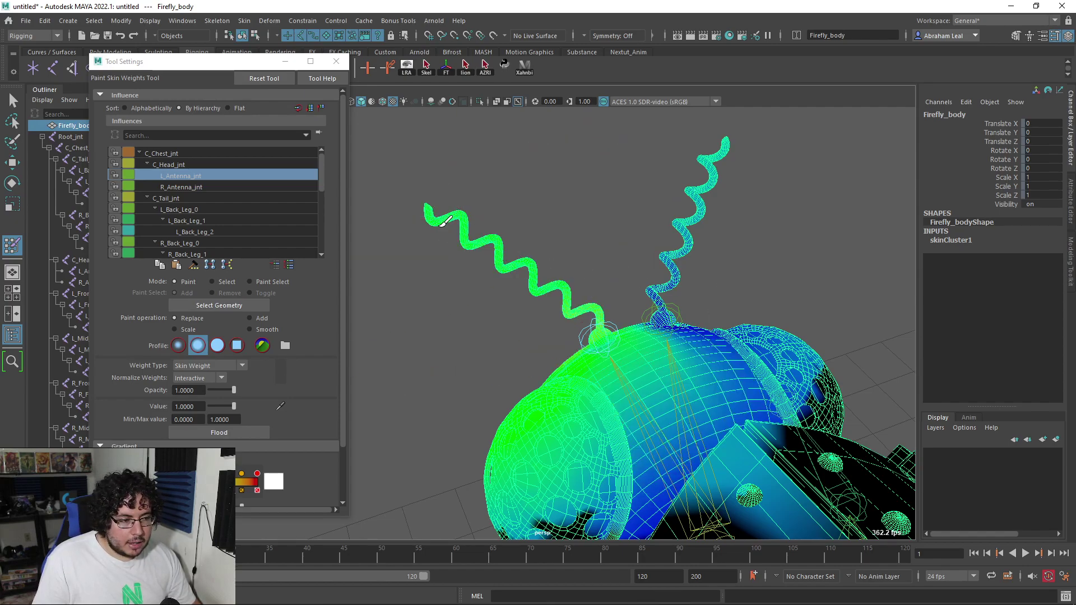
# Paint the left antenna with full L_Antenna_jnt weight and replace the weight with 0 on the left side of the head.
pyautogui.moveTo(443, 224)
pyautogui.mouseDown()
pyautogui.moveTo(570, 271)
pyautogui.moveTo(573, 300)
pyautogui.mouseUp()
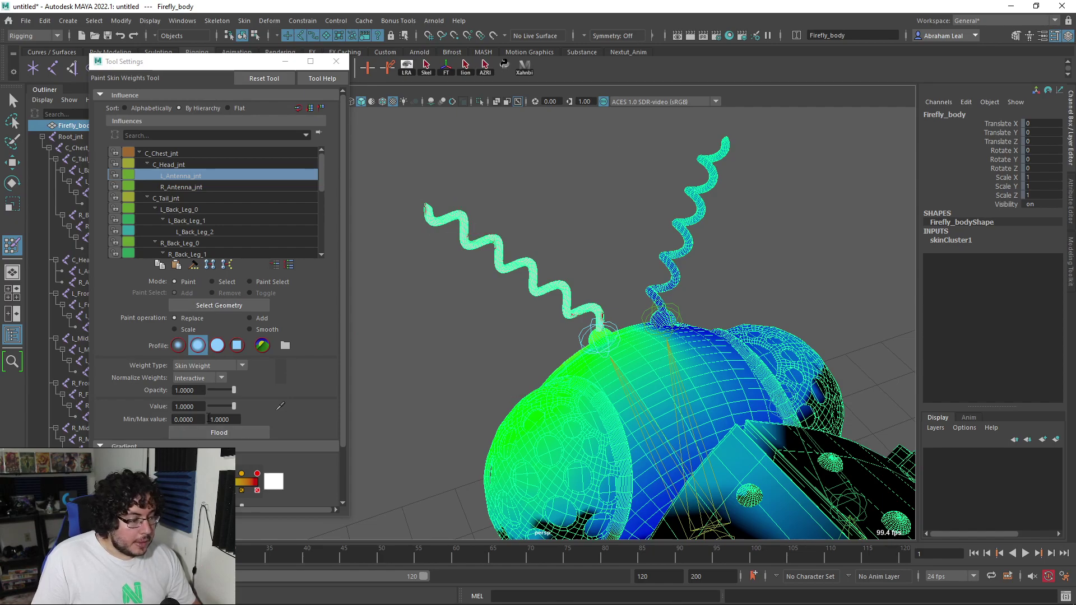
pyautogui.moveTo(233, 406); pyautogui.dragTo(208, 407)
pyautogui.moveTo(533, 420)
pyautogui.mouseDown()
pyautogui.moveTo(566, 493)
pyautogui.moveTo(488, 471)
pyautogui.moveTo(636, 427)
pyautogui.mouseUp()
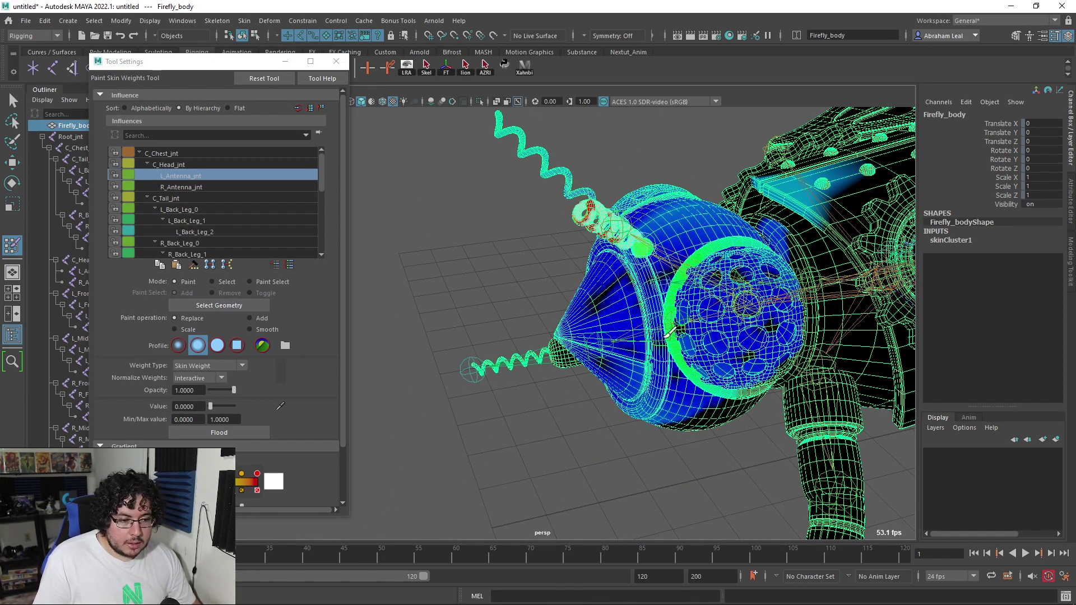
pyautogui.moveTo(666, 337)
pyautogui.mouseDown()
pyautogui.moveTo(628, 278)
pyautogui.moveTo(681, 331)
pyautogui.mouseUp()
pyautogui.keyDown('alt'); pyautogui.moveTo(681, 331); pyautogui.dragTo(753, 359, button='right'); pyautogui.keyUp('alt')
pyautogui.moveTo(750, 260); pyautogui.dragTo(807, 263)
# Remove the remaining L_Antenna_jnt influence from the front and far side of the head by painting with value 0.
pyautogui.keyDown('alt'); pyautogui.moveTo(764, 365); pyautogui.dragTo(670, 328); pyautogui.keyUp('alt')
pyautogui.keyDown('alt'); pyautogui.moveTo(670, 328); pyautogui.dragTo(545, 340, button='right'); pyautogui.keyUp('alt')
pyautogui.moveTo(607, 342)
pyautogui.mouseDown()
pyautogui.moveTo(639, 297)
pyautogui.moveTo(605, 364)
pyautogui.moveTo(463, 306)
pyautogui.mouseUp()
pyautogui.keyDown('alt'); pyautogui.moveTo(463, 306); pyautogui.dragTo(452, 348, button='right'); pyautogui.keyUp('alt')
pyautogui.keyDown('alt'); pyautogui.moveTo(452, 348); pyautogui.dragTo(524, 355); pyautogui.keyUp('alt')
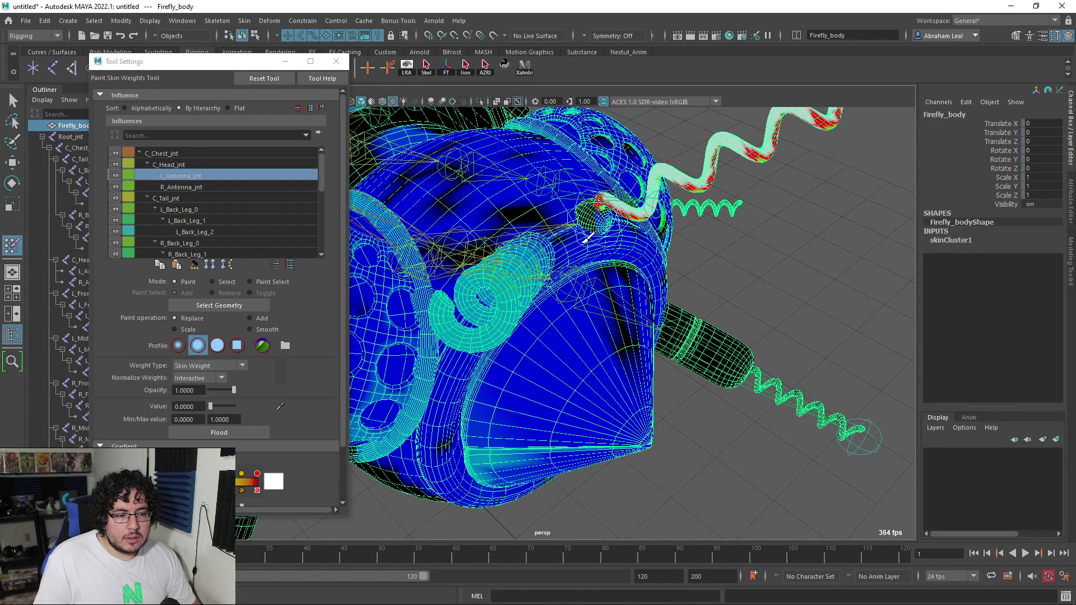
pyautogui.keyDown('alt'); pyautogui.moveTo(583, 241); pyautogui.dragTo(525, 187); pyautogui.keyUp('alt')
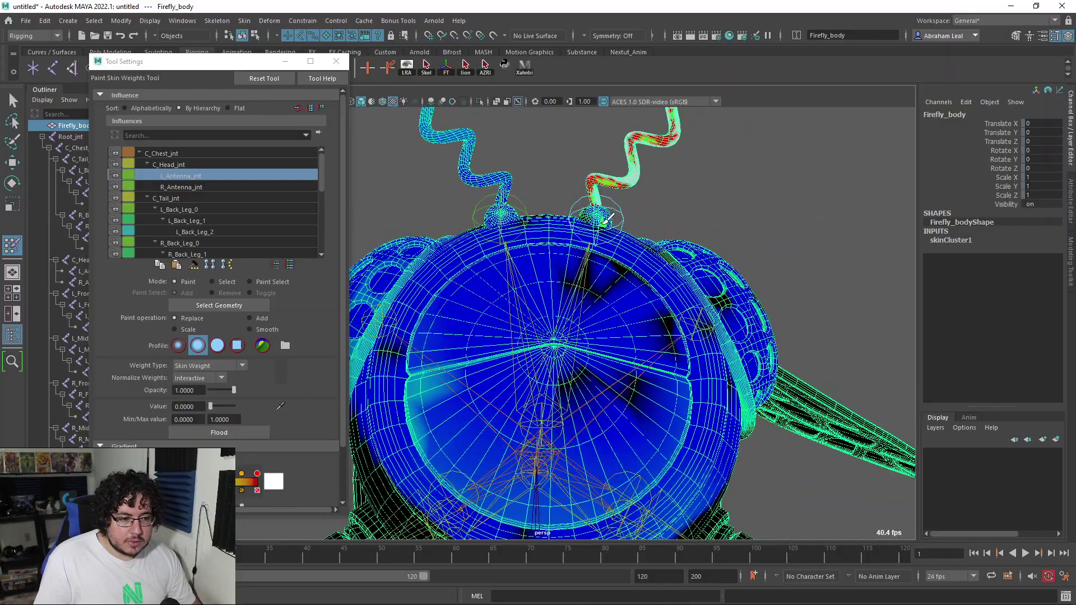
pyautogui.keyDown('alt'); pyautogui.moveTo(637, 319); pyautogui.dragTo(548, 333); pyautogui.keyUp('alt')
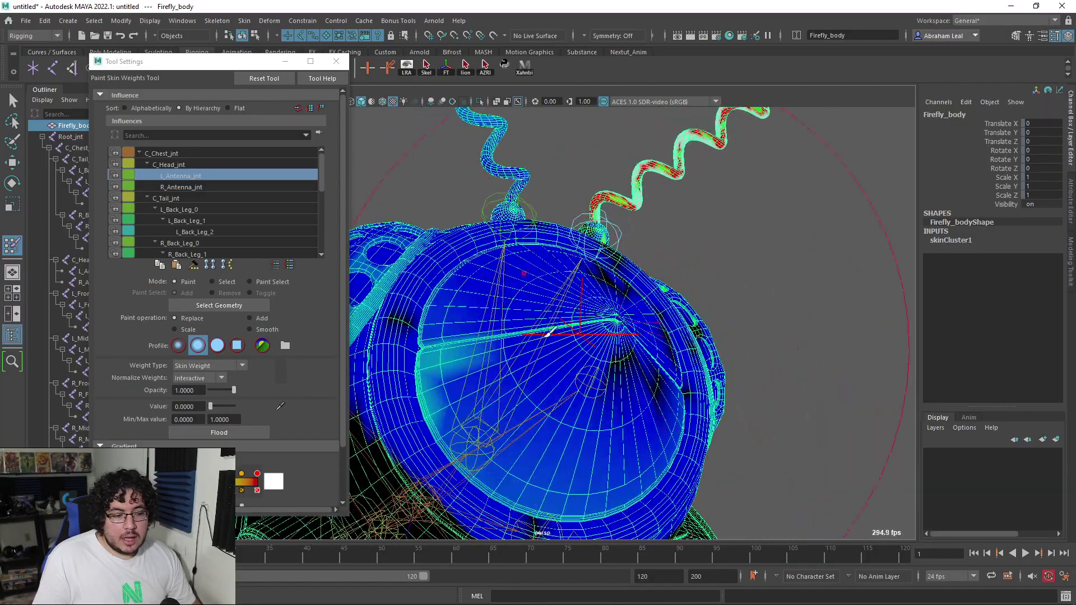
pyautogui.keyDown('alt'); pyautogui.moveTo(488, 314); pyautogui.dragTo(595, 365); pyautogui.keyUp('alt')
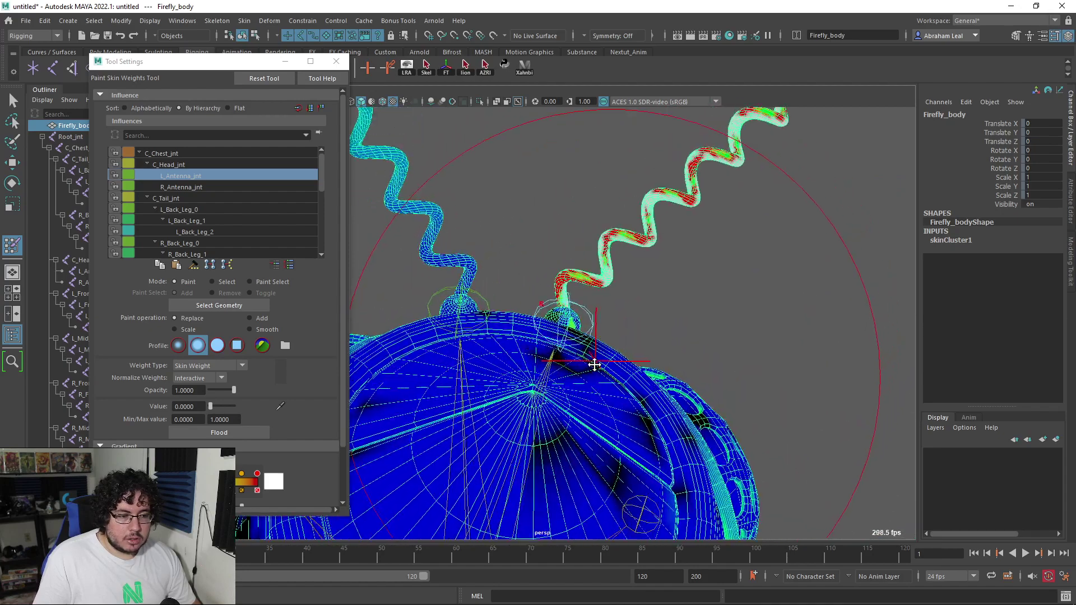
pyautogui.keyDown('alt'); pyautogui.moveTo(595, 365); pyautogui.dragTo(586, 381, button='middle'); pyautogui.keyUp('alt')
# Set the weight value to 1 and repaint the left antenna for the L_Antenna_jnt influence.
pyautogui.moveTo(211, 406); pyautogui.dragTo(242, 405)
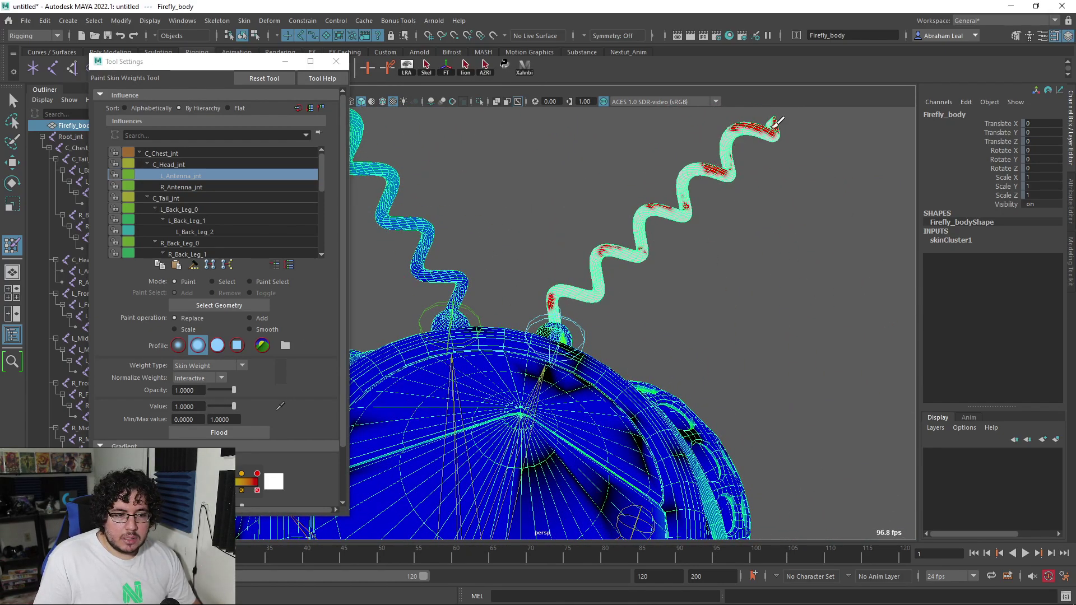
pyautogui.keyDown('alt'); pyautogui.moveTo(729, 134); pyautogui.dragTo(665, 246); pyautogui.keyUp('alt')
pyautogui.keyDown('alt'); pyautogui.moveTo(664, 246); pyautogui.dragTo(668, 269, button='middle'); pyautogui.keyUp('alt')
pyautogui.keyDown('alt'); pyautogui.moveTo(736, 266); pyautogui.dragTo(608, 375); pyautogui.keyUp('alt')
# Select L_Antenna_jnt with the Rotate tool to check the left antenna's binding and clear the selection.
pyautogui.press('e')
pyautogui.click(535, 396)
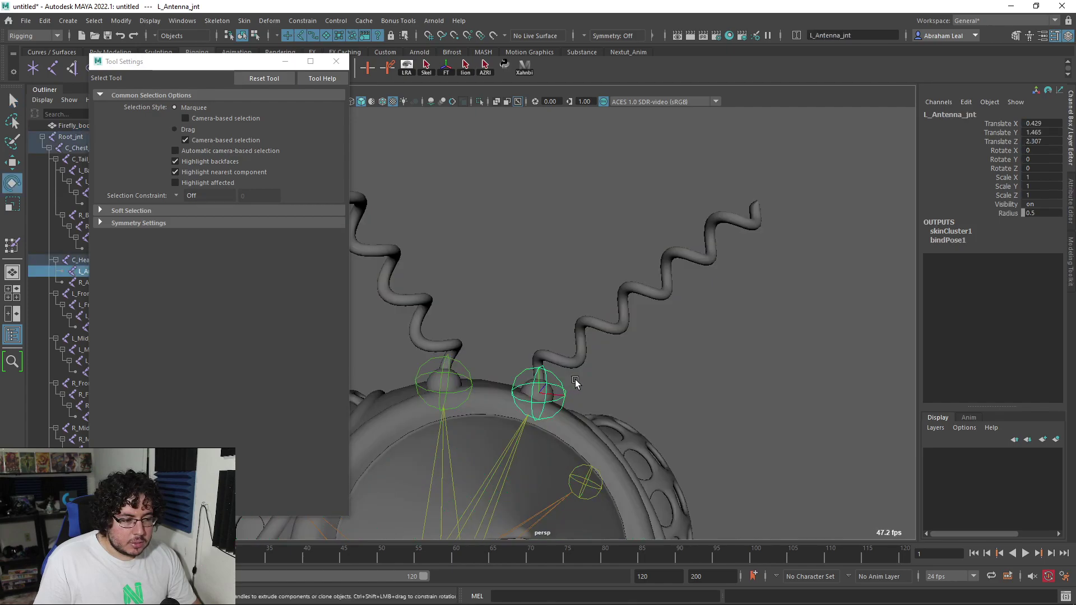
pyautogui.keyDown('alt'); pyautogui.moveTo(534, 399); pyautogui.dragTo(562, 288); pyautogui.keyUp('alt')
pyautogui.press('q')
pyautogui.click(612, 293)
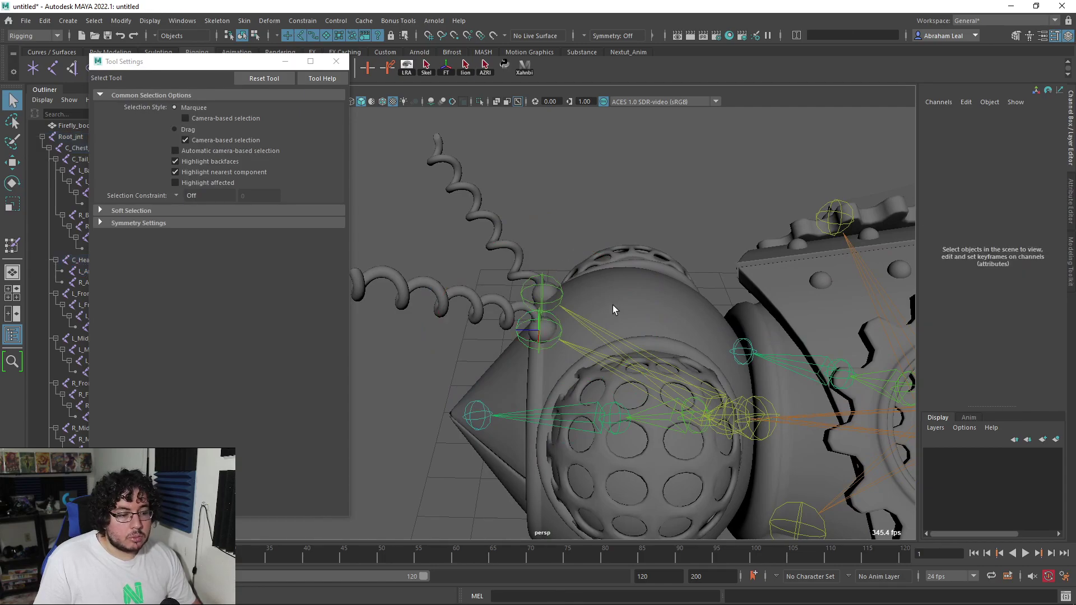
# Reselect Firefly_body, reopen the Paint Skin Weights settings and choose the C_Head_jnt influence.
pyautogui.click(336, 62)
pyautogui.click(74, 125)
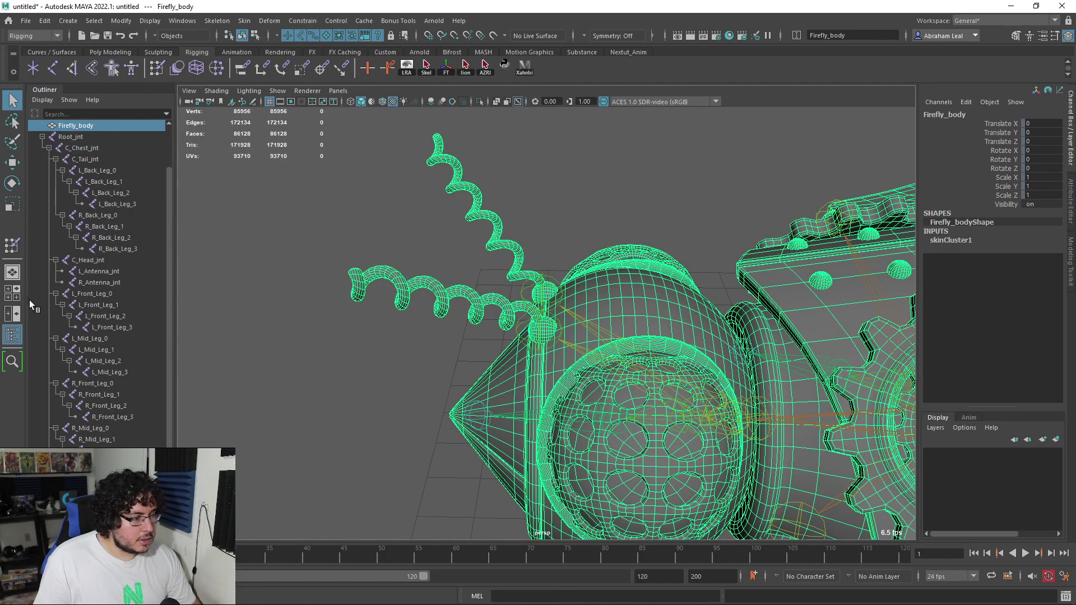
pyautogui.click(7, 251)
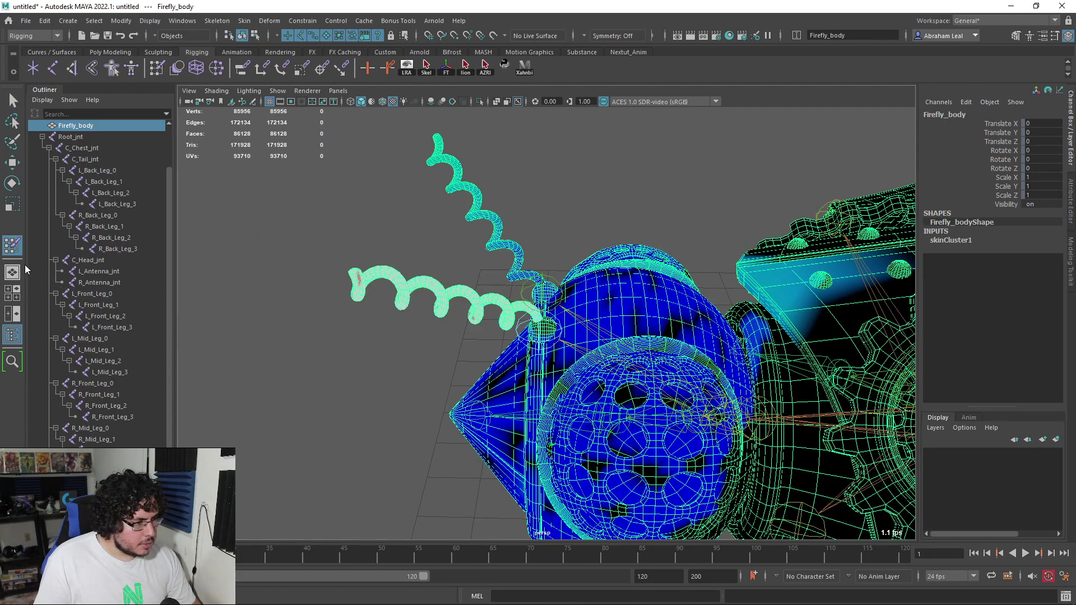
pyautogui.doubleClick(13, 248)
pyautogui.click(175, 165)
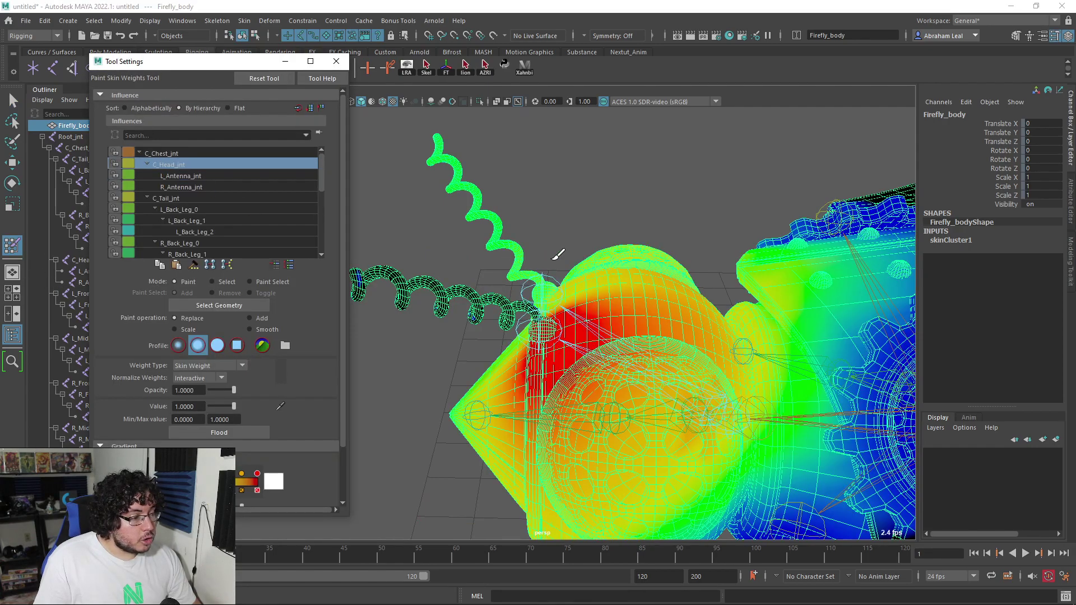
# Switch Paint Skin Weights to Select mode for picking vertices and hide the joints in the viewport.
pyautogui.keyDown('alt'); pyautogui.moveTo(552, 259); pyautogui.dragTo(581, 266); pyautogui.keyUp('alt')
pyautogui.click(213, 281)
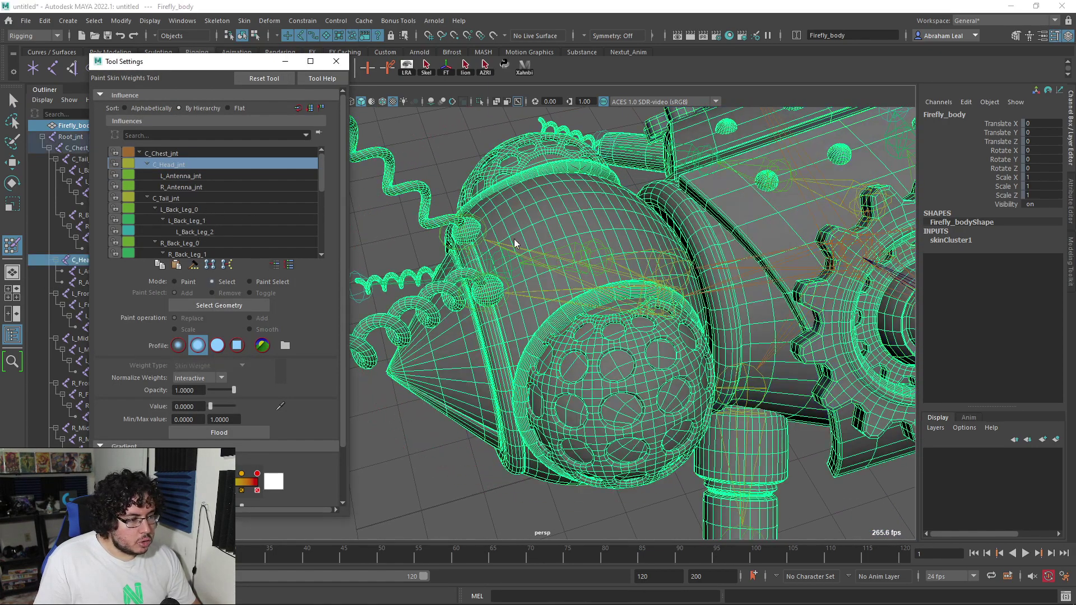
pyautogui.click(556, 223)
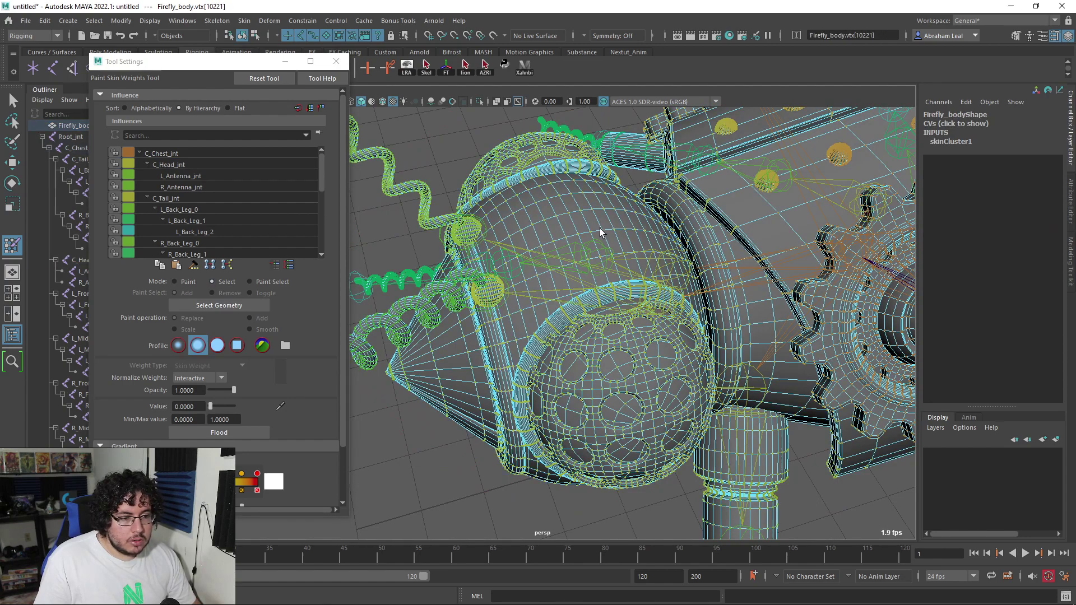
pyautogui.keyDown('alt'); pyautogui.moveTo(600, 227); pyautogui.dragTo(564, 233); pyautogui.keyUp('alt')
pyautogui.moveTo(263, 62); pyautogui.dragTo(264, 159)
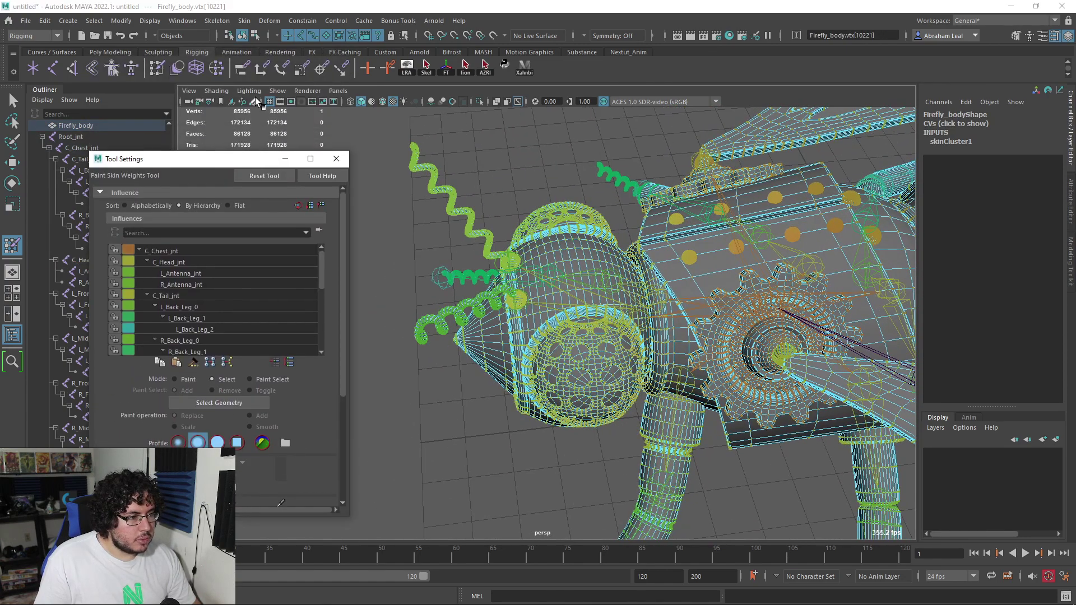
pyautogui.click(278, 91)
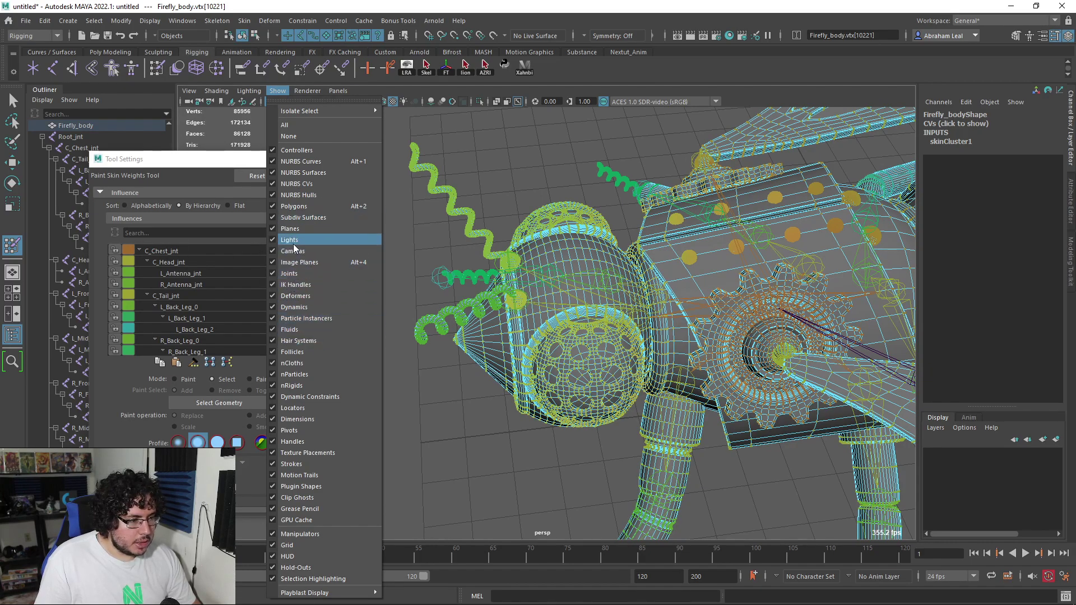
pyautogui.click(292, 274)
# Select the vertices around the head from above and deselect parts of the front legs and wing gear.
pyautogui.keyDown('alt'); pyautogui.moveTo(552, 274); pyautogui.dragTo(540, 310); pyautogui.keyUp('alt')
pyautogui.moveTo(418, 184); pyautogui.dragTo(613, 403)
pyautogui.keyDown('ctrl'); pyautogui.moveTo(579, 218); pyautogui.dragTo(521, 197); pyautogui.keyUp('ctrl')
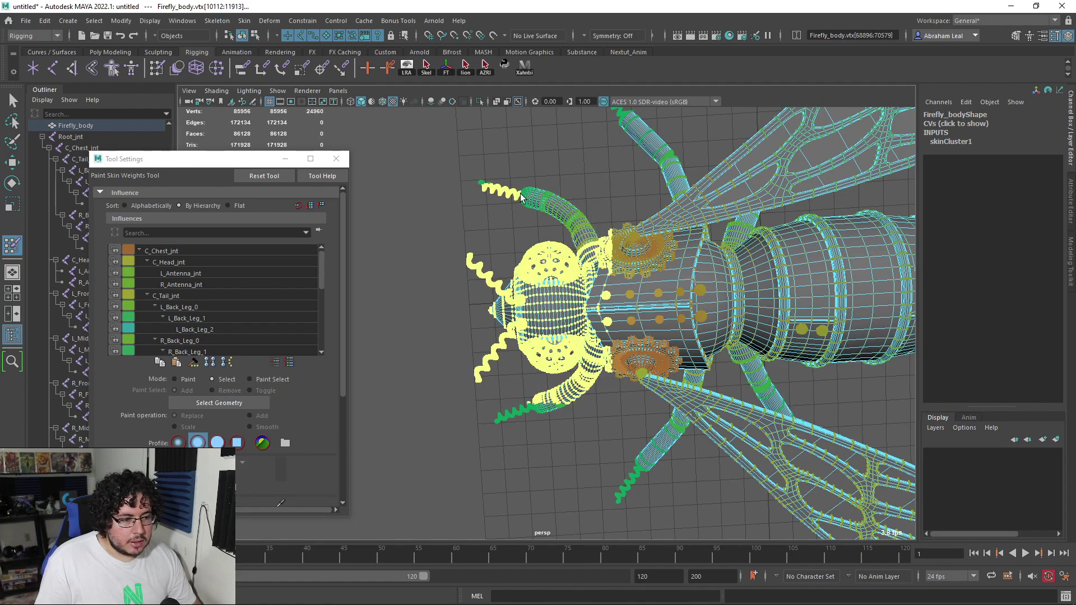
pyautogui.keyDown('ctrl'); pyautogui.moveTo(609, 244); pyautogui.dragTo(616, 265); pyautogui.keyUp('ctrl')
pyautogui.keyDown('alt'); pyautogui.moveTo(616, 265); pyautogui.dragTo(713, 245); pyautogui.keyUp('alt')
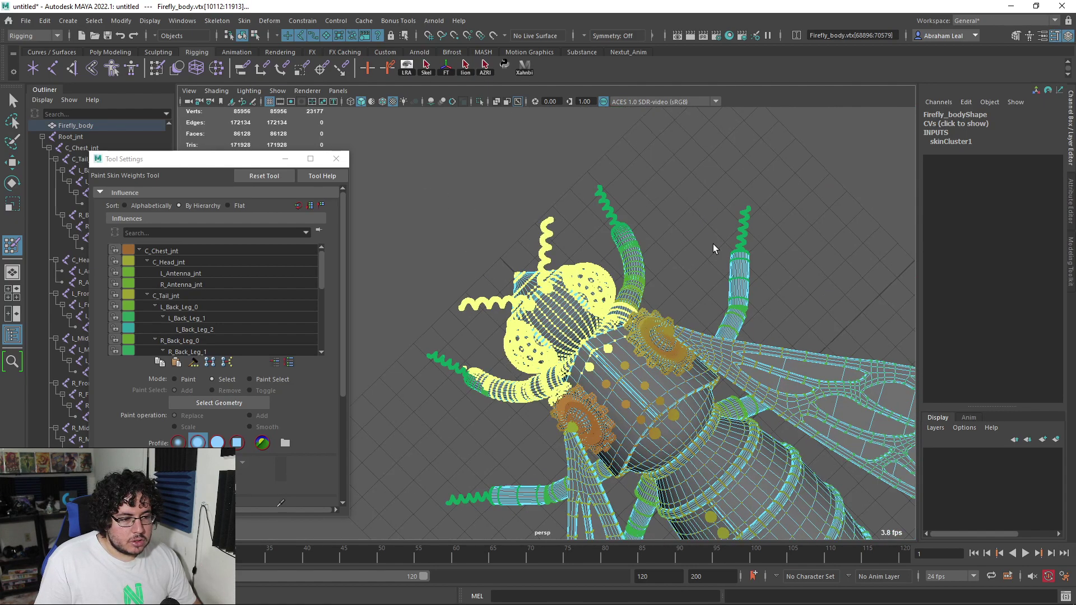
# Deselect the rivet, neck collar and chest shell vertices behind the head.
pyautogui.keyDown('alt'); pyautogui.moveTo(713, 245); pyautogui.dragTo(709, 380, button='right'); pyautogui.keyUp('alt')
pyautogui.keyDown('alt'); pyautogui.moveTo(708, 379); pyautogui.dragTo(740, 271); pyautogui.keyUp('alt')
pyautogui.keyDown('ctrl'); pyautogui.doubleClick(675, 247); pyautogui.keyUp('ctrl')
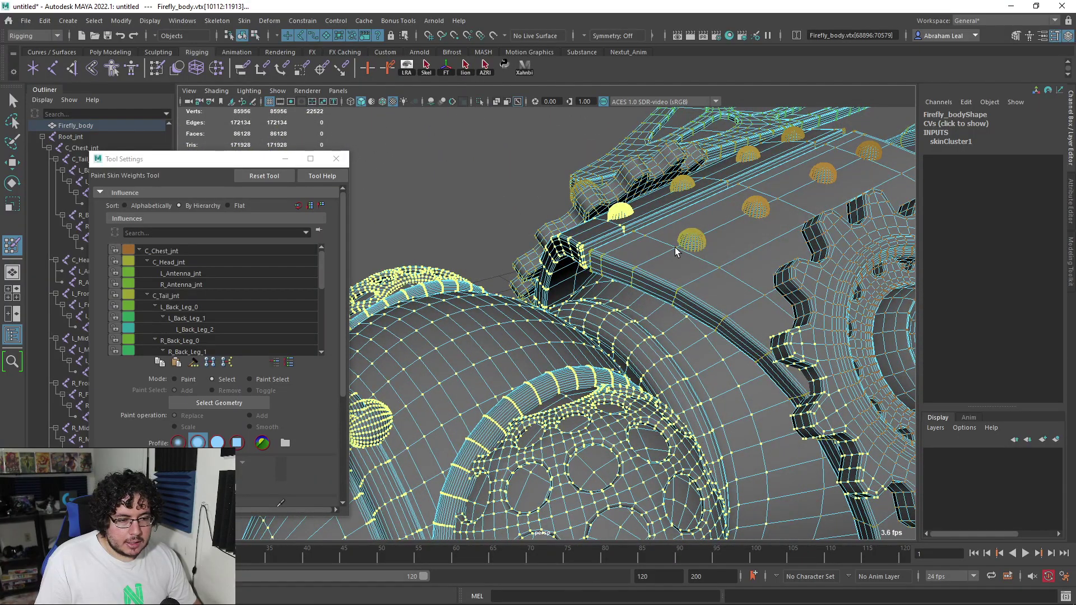
pyautogui.keyDown('ctrl'); pyautogui.doubleClick(619, 217); pyautogui.keyUp('ctrl')
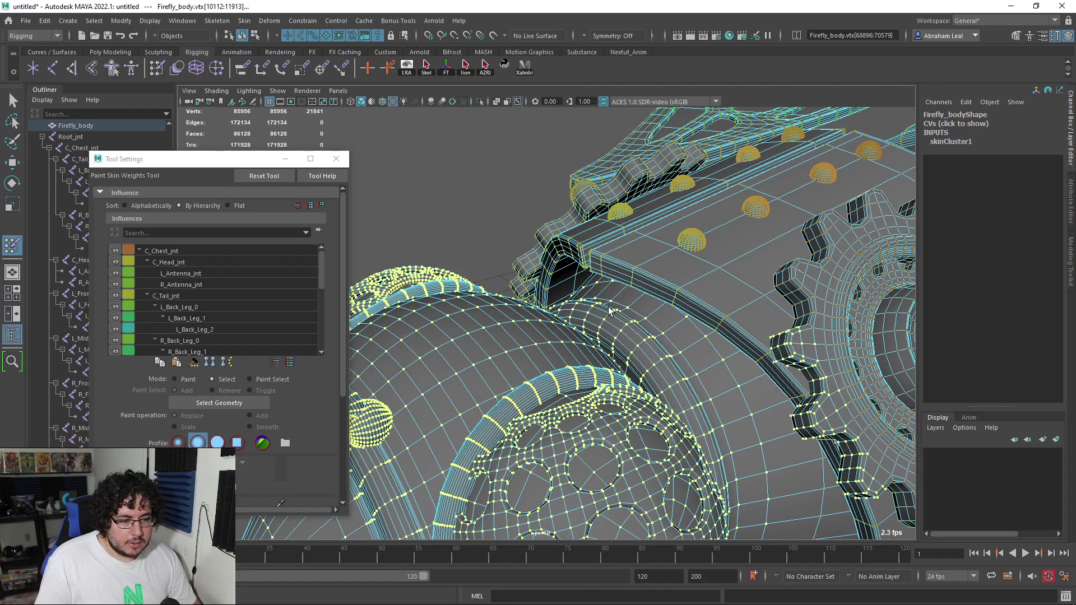
pyautogui.keyDown('ctrl'); pyautogui.doubleClick(621, 331); pyautogui.keyUp('ctrl')
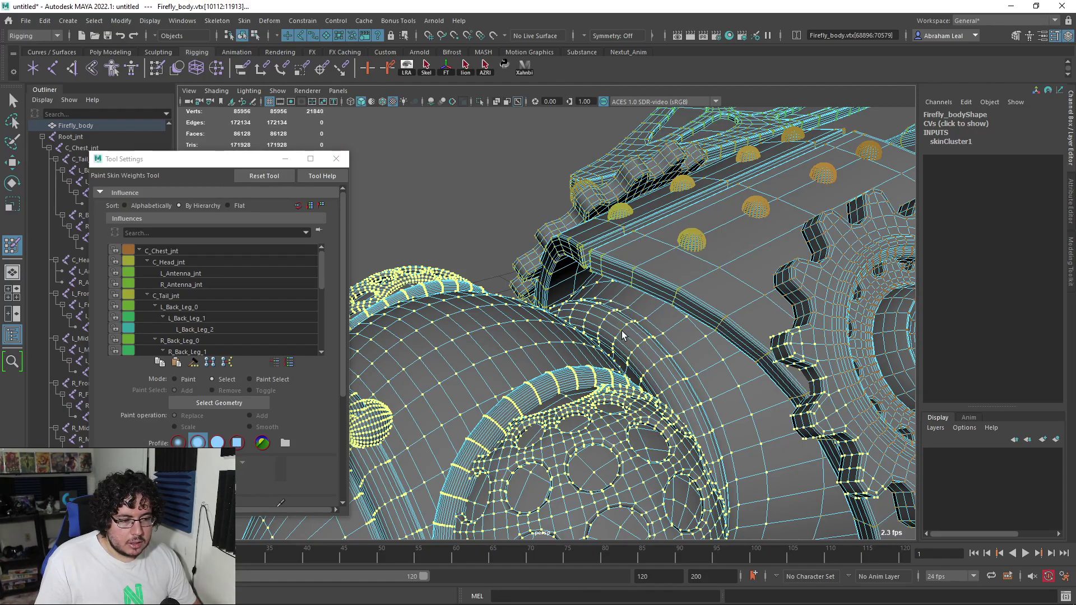
pyautogui.keyDown('ctrl'); pyautogui.doubleClick(787, 344); pyautogui.keyUp('ctrl')
# Deselect the remaining neck collar and front leg vertices behind and below the head.
pyautogui.keyDown('alt'); pyautogui.moveTo(749, 398); pyautogui.dragTo(679, 277, button='middle'); pyautogui.keyUp('alt')
pyautogui.keyDown('alt'); pyautogui.moveTo(679, 276); pyautogui.dragTo(427, 258, button='right'); pyautogui.keyUp('alt')
pyautogui.keyDown('alt'); pyautogui.moveTo(427, 259); pyautogui.dragTo(583, 331); pyautogui.keyUp('alt')
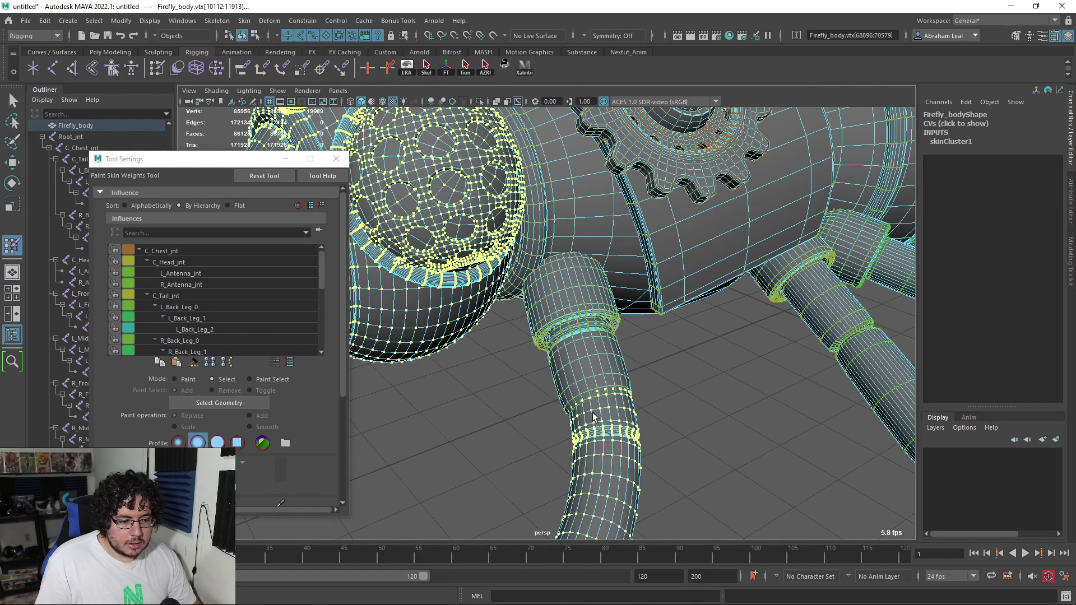
pyautogui.keyDown('alt'); pyautogui.moveTo(592, 414); pyautogui.dragTo(566, 353); pyautogui.keyUp('alt')
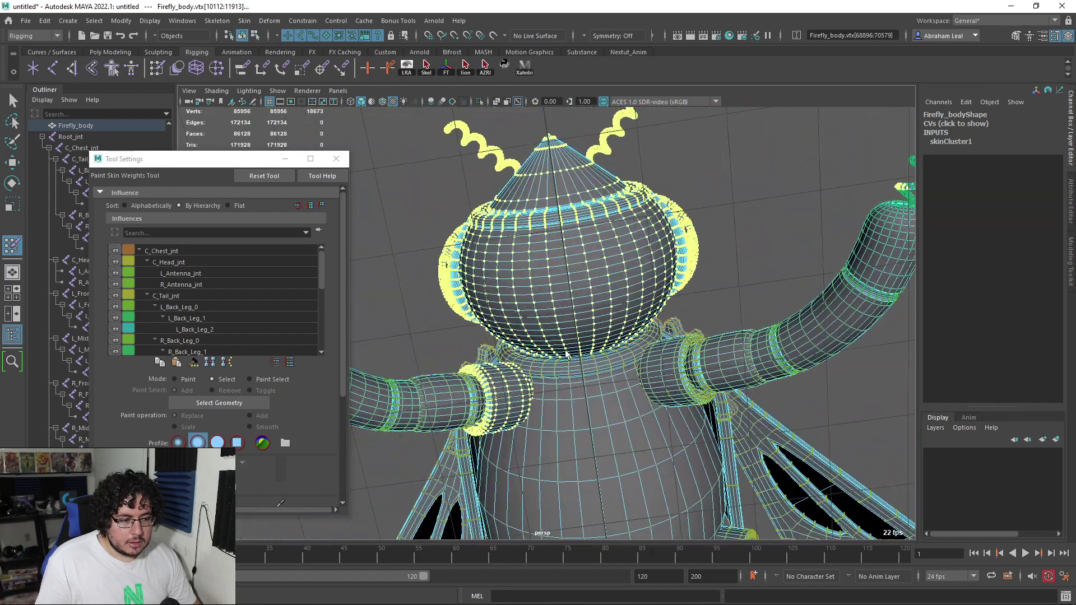
pyautogui.moveTo(520, 385)
pyautogui.keyDown('alt'); pyautogui.mouseDown()
pyautogui.moveTo(547, 416)
pyautogui.moveTo(421, 369)
pyautogui.moveTo(348, 387)
pyautogui.mouseUp(); pyautogui.keyUp('alt')
pyautogui.press('4')
pyautogui.press('6')
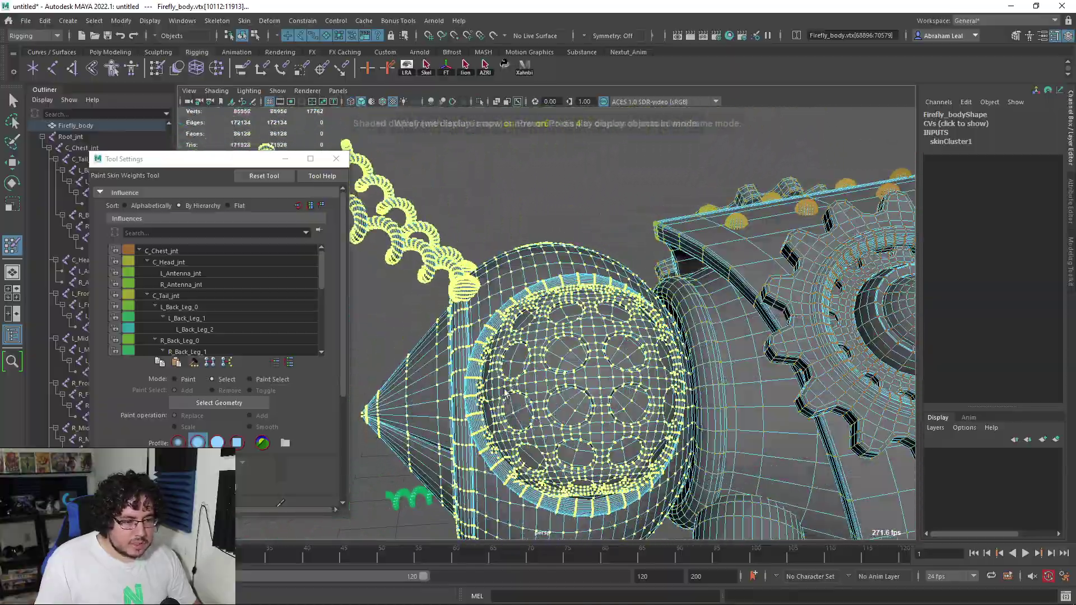
# Deselect the vertices of both antenna coils, keeping their round bases in the head selection.
pyautogui.keyDown('alt'); pyautogui.moveTo(465, 320); pyautogui.dragTo(541, 315, button='middle'); pyautogui.keyUp('alt')
pyautogui.keyDown('alt'); pyautogui.moveTo(541, 315); pyautogui.dragTo(511, 335); pyautogui.keyUp('alt')
pyautogui.scroll(2, 511, 334)
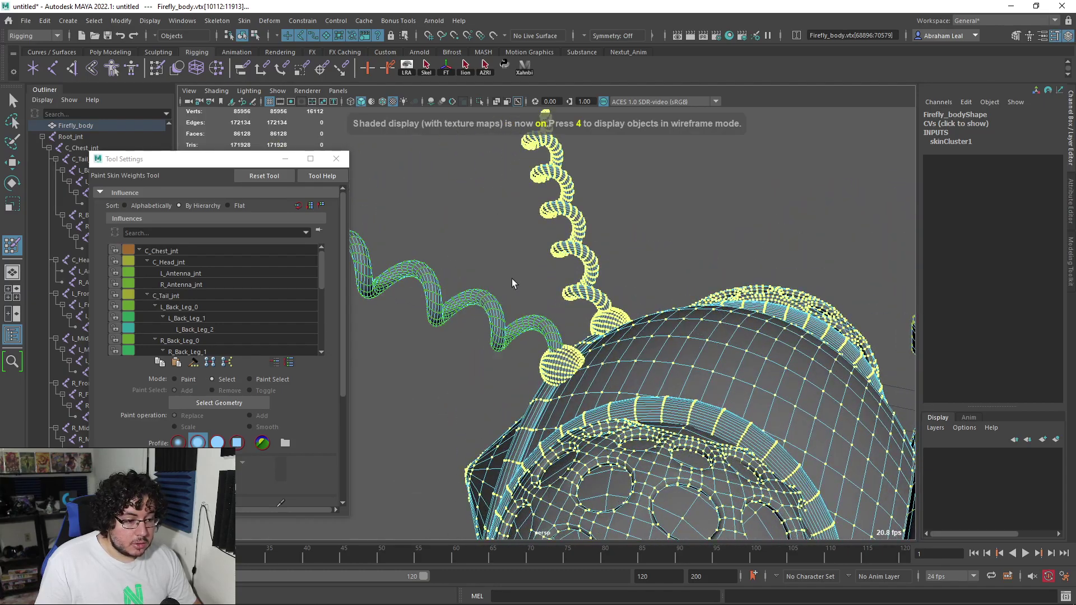
pyautogui.keyDown('ctrl'); pyautogui.doubleClick(570, 219); pyautogui.keyUp('ctrl')
pyautogui.scroll(-4, 613, 283)
pyautogui.keyDown('alt'); pyautogui.moveTo(612, 283); pyautogui.dragTo(554, 240); pyautogui.keyUp('alt')
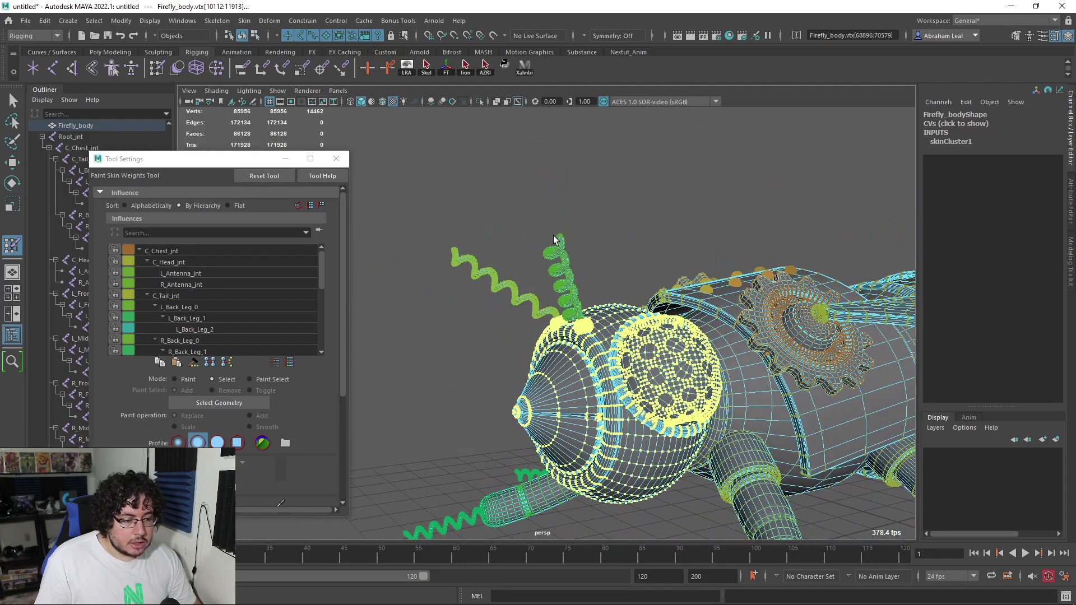
# Return to Paint mode and flood the selected head vertices with a C_Head_jnt weight of 1 using Replace.
pyautogui.click(180, 382)
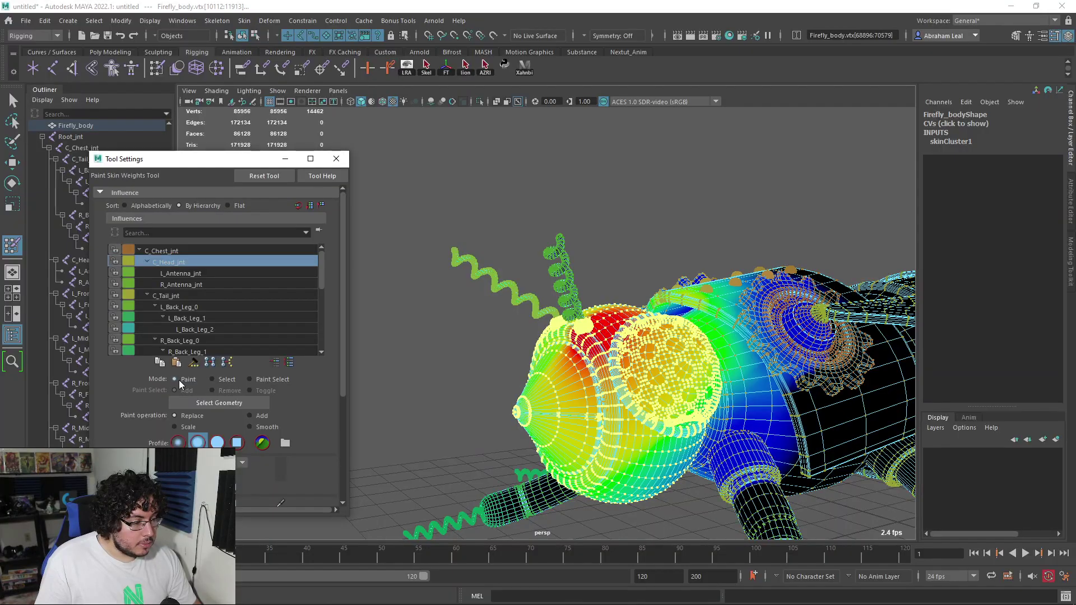
pyautogui.scroll(-3, 241, 469)
pyautogui.keyDown('alt'); pyautogui.moveTo(484, 374); pyautogui.dragTo(565, 416); pyautogui.keyUp('alt')
pyautogui.keyDown('alt'); pyautogui.moveTo(565, 415); pyautogui.dragTo(409, 301, button='middle'); pyautogui.keyUp('alt')
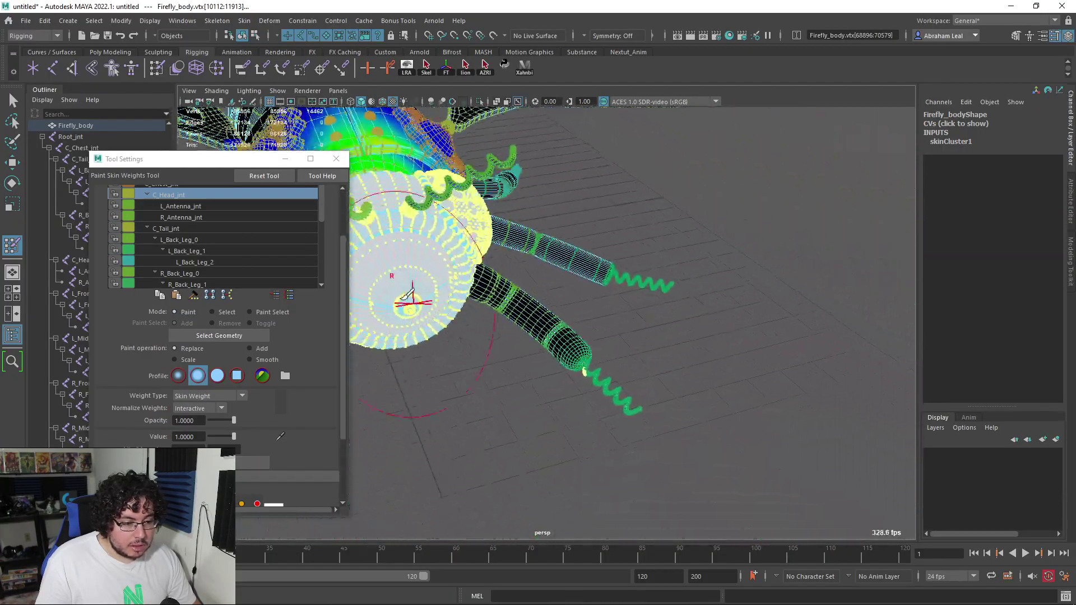
pyautogui.keyDown('alt'); pyautogui.moveTo(409, 301); pyautogui.dragTo(725, 432, button='right'); pyautogui.keyUp('alt')
pyautogui.keyDown('alt'); pyautogui.moveTo(726, 432); pyautogui.dragTo(601, 423); pyautogui.keyUp('alt')
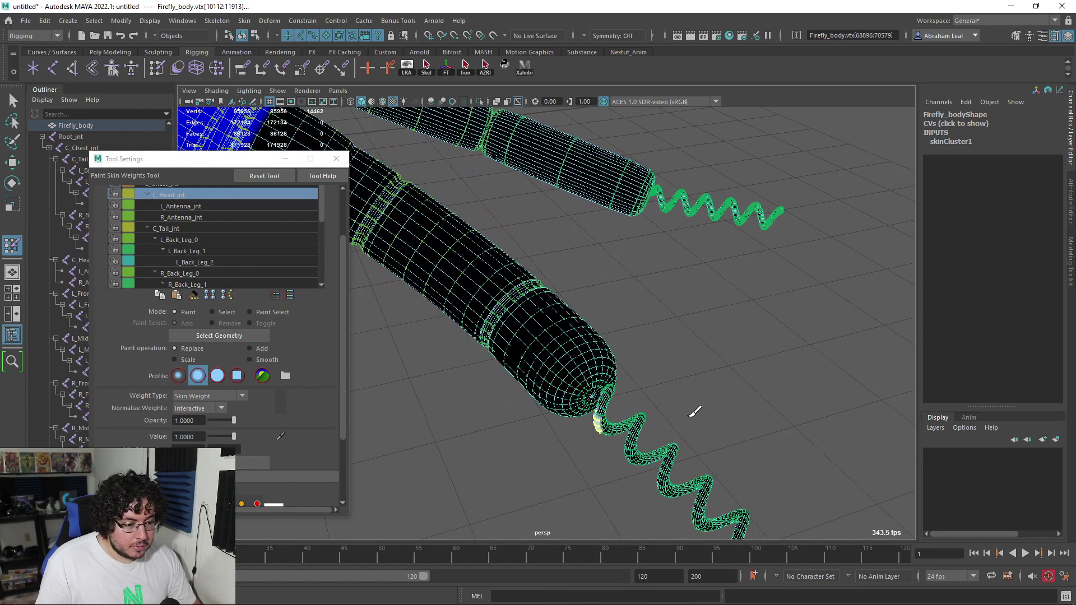
# Switch to Select mode and deselect the stray vertices where the spring meets the front leg's tip.
pyautogui.click(212, 311)
pyautogui.keyDown('ctrl'); pyautogui.moveTo(581, 405); pyautogui.dragTo(615, 442); pyautogui.keyUp('ctrl')
pyautogui.keyDown('alt'); pyautogui.moveTo(622, 387); pyautogui.dragTo(552, 398, button='right'); pyautogui.keyUp('alt')
pyautogui.keyDown('alt'); pyautogui.moveTo(552, 398); pyautogui.dragTo(631, 449, button='middle'); pyautogui.keyUp('alt')
pyautogui.keyDown('alt'); pyautogui.moveTo(631, 450); pyautogui.dragTo(723, 471, button='right'); pyautogui.keyUp('alt')
pyautogui.keyDown('alt'); pyautogui.moveTo(561, 393); pyautogui.dragTo(469, 346); pyautogui.keyUp('alt')
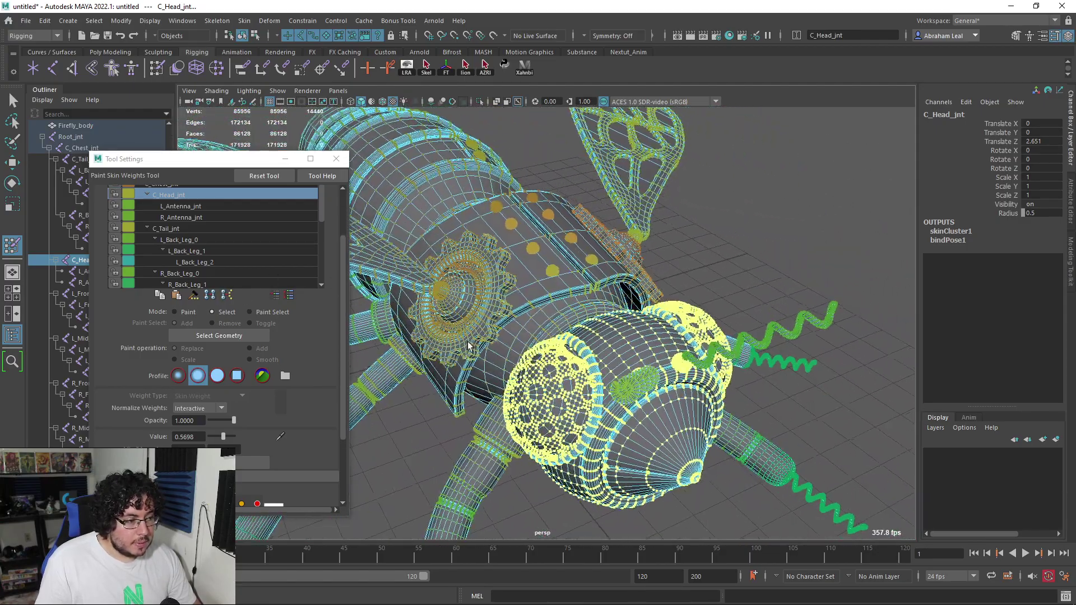
# Return to Paint mode and examine the C_Head_jnt influence on the neck collar, chest shell and wing gears.
pyautogui.click(176, 312)
pyautogui.keyDown('alt'); pyautogui.moveTo(637, 428); pyautogui.dragTo(622, 401); pyautogui.keyUp('alt')
pyautogui.keyDown('alt'); pyautogui.moveTo(565, 312); pyautogui.dragTo(594, 336); pyautogui.keyUp('alt')
pyautogui.keyDown('alt'); pyautogui.moveTo(594, 337); pyautogui.dragTo(645, 342, button='right'); pyautogui.keyUp('alt')
pyautogui.keyDown('alt'); pyautogui.moveTo(612, 316); pyautogui.dragTo(649, 315, button='middle'); pyautogui.keyUp('alt')
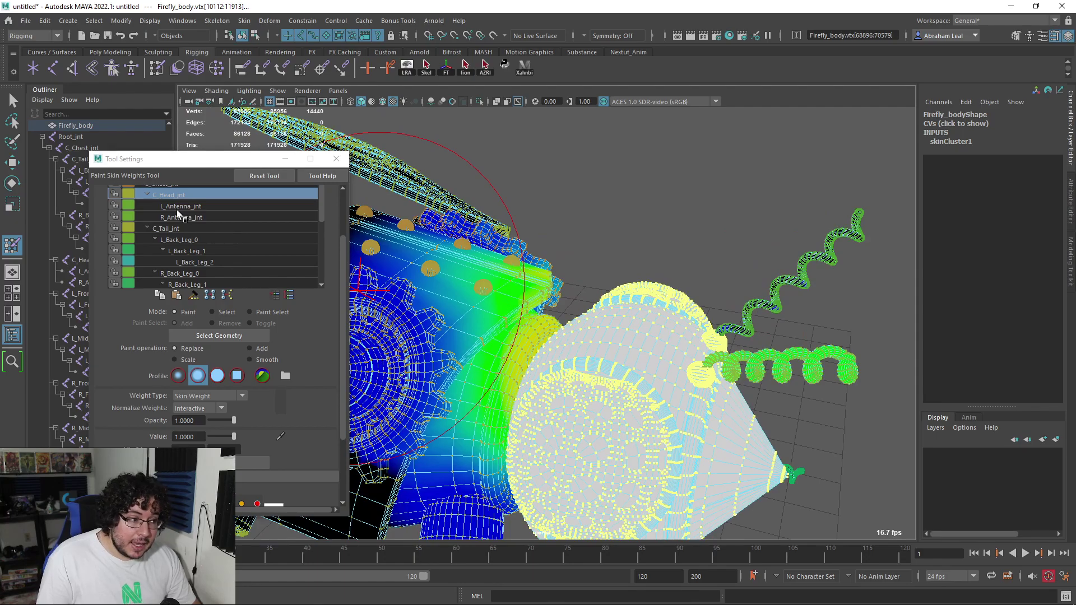
pyautogui.keyDown('alt'); pyautogui.moveTo(590, 287); pyautogui.dragTo(637, 287, button='middle'); pyautogui.keyUp('alt')
pyautogui.keyDown('alt'); pyautogui.moveTo(637, 287); pyautogui.dragTo(592, 289, button='right'); pyautogui.keyUp('alt')
pyautogui.keyDown('alt'); pyautogui.moveTo(566, 308); pyautogui.dragTo(530, 352); pyautogui.keyUp('alt')
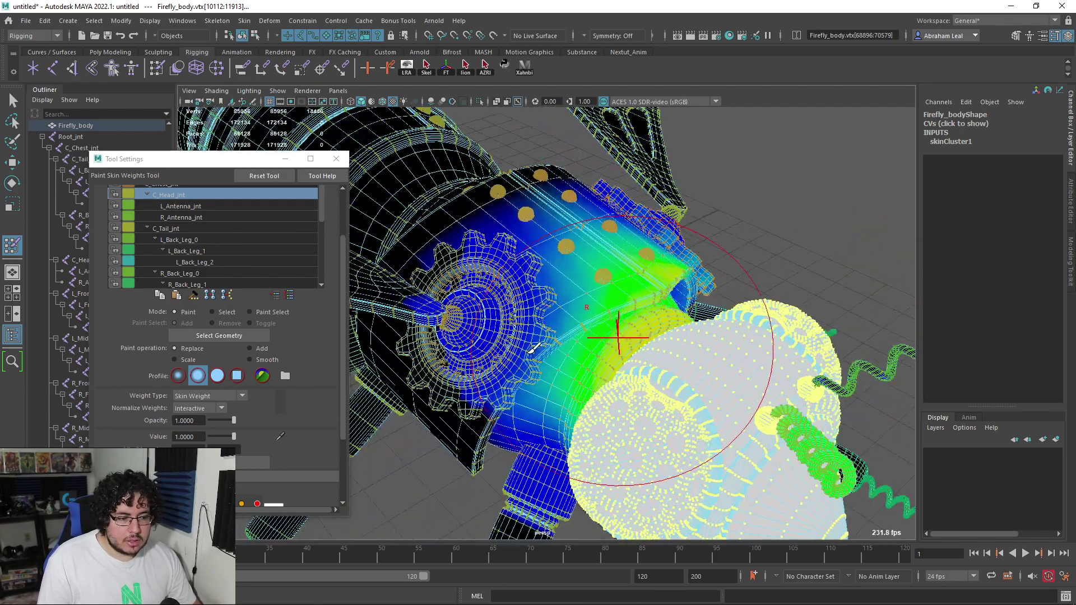
pyautogui.keyDown('alt'); pyautogui.moveTo(594, 293); pyautogui.dragTo(593, 340); pyautogui.keyUp('alt')
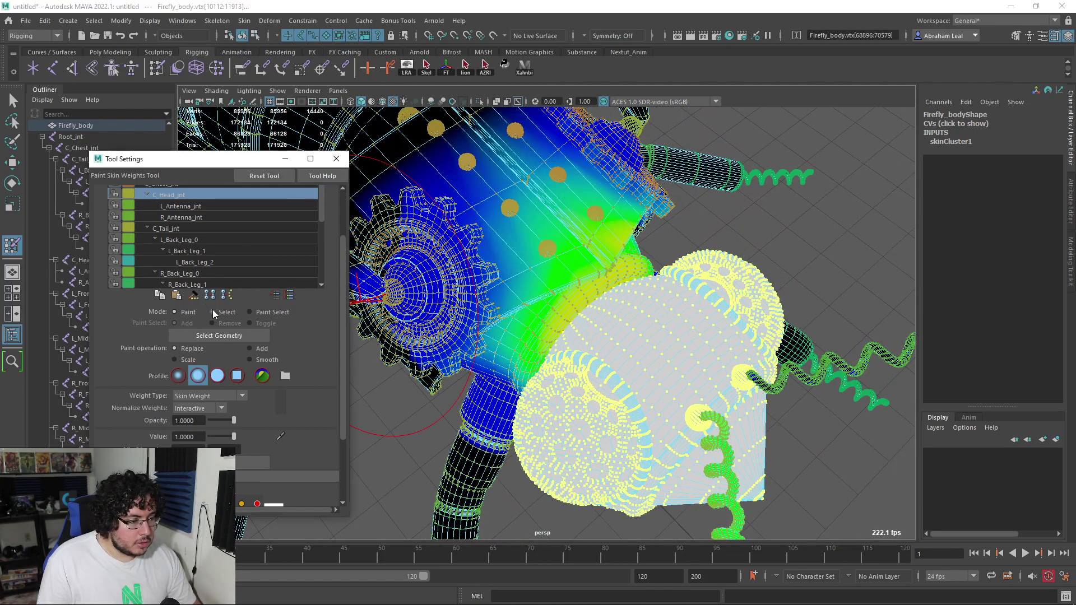
# In Select mode, select the chest shell's vertices and add its front rivets, the wing gears and the neck collar.
pyautogui.click(212, 312)
pyautogui.doubleClick(607, 276)
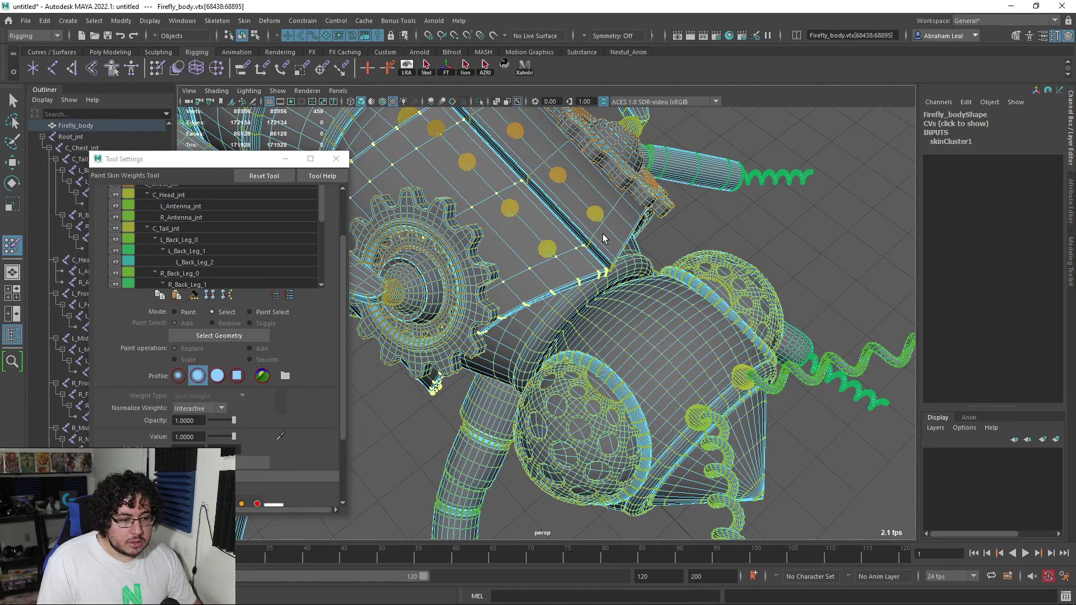
pyautogui.keyDown('alt'); pyautogui.moveTo(598, 219); pyautogui.dragTo(815, 376); pyautogui.keyUp('alt')
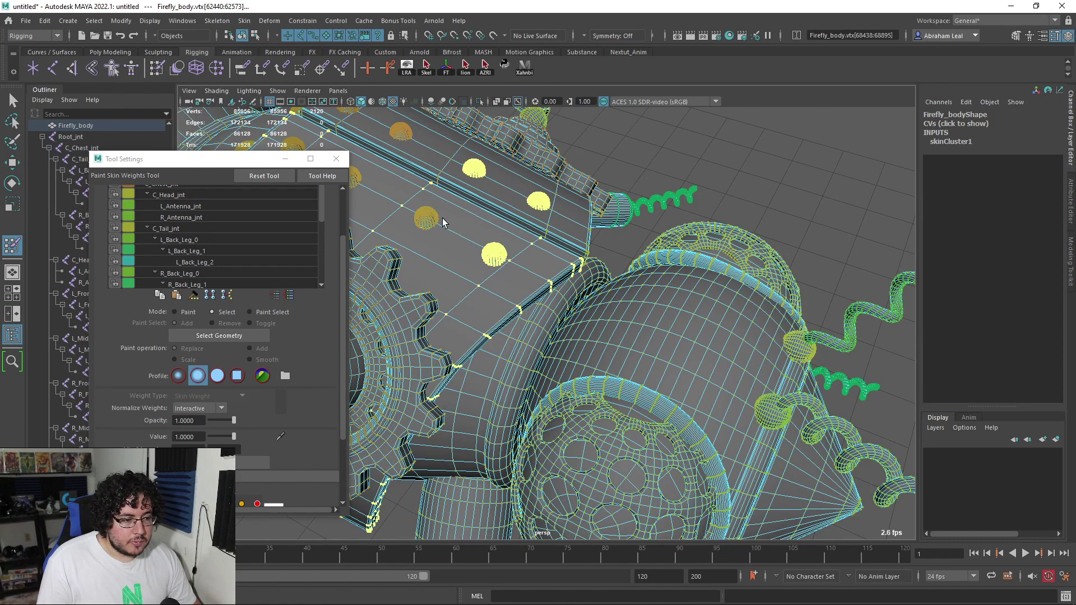
pyautogui.keyDown('shift'); pyautogui.doubleClick(432, 299); pyautogui.keyUp('shift')
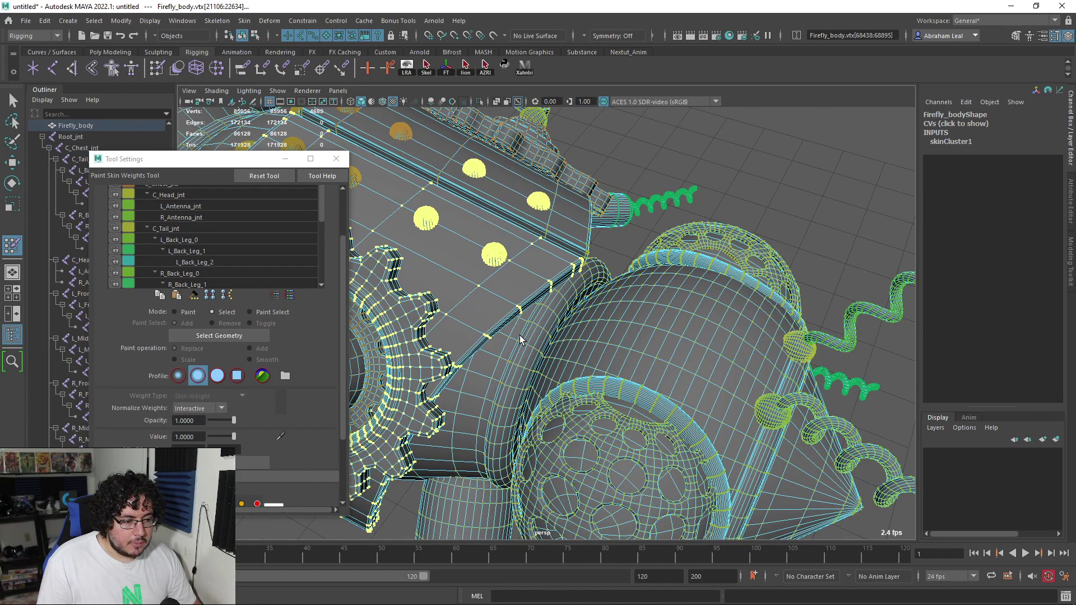
pyautogui.keyDown('shift'); pyautogui.doubleClick(519, 342); pyautogui.keyUp('shift')
pyautogui.keyDown('alt'); pyautogui.moveTo(607, 326); pyautogui.dragTo(829, 364); pyautogui.keyUp('alt')
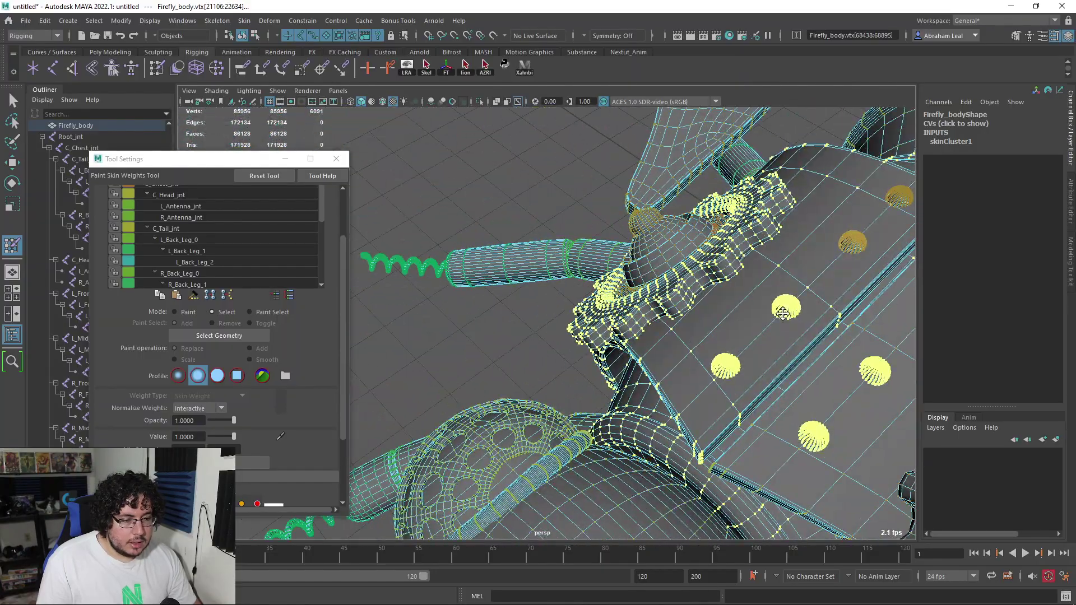
pyautogui.keyDown('alt'); pyautogui.moveTo(829, 364); pyautogui.dragTo(544, 307, button='middle'); pyautogui.keyUp('alt')
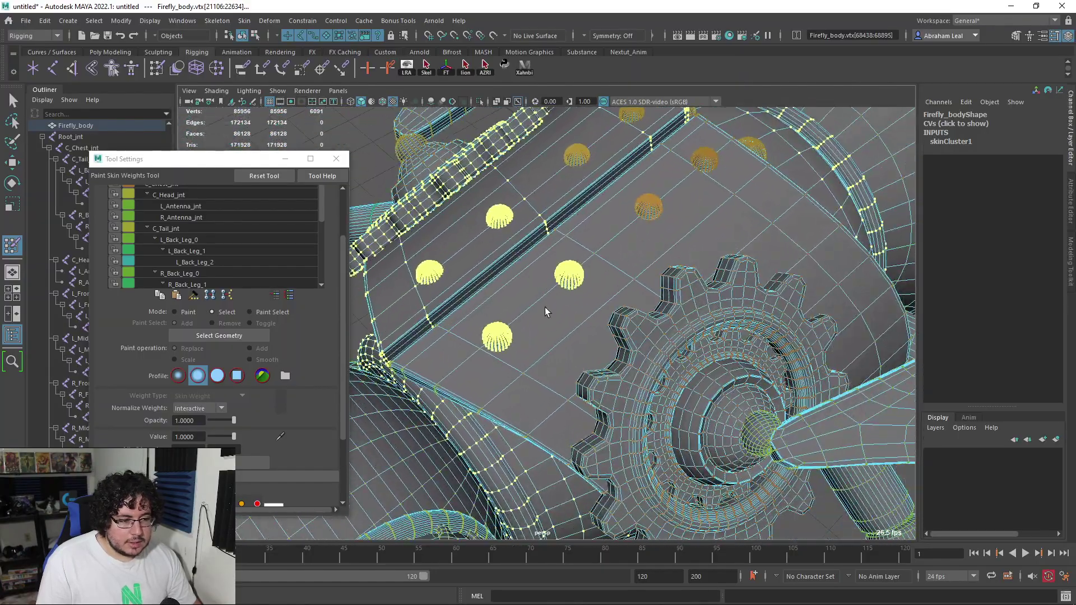
# Add the other chest shell half, the lower chest and the front leg base segments to the vertex selection.
pyautogui.keyDown('shift'); pyautogui.click(597, 386); pyautogui.keyUp('shift')
pyautogui.keyDown('alt'); pyautogui.moveTo(597, 385); pyautogui.dragTo(603, 278); pyautogui.keyUp('alt')
pyautogui.keyDown('shift'); pyautogui.click(581, 389); pyautogui.keyUp('shift')
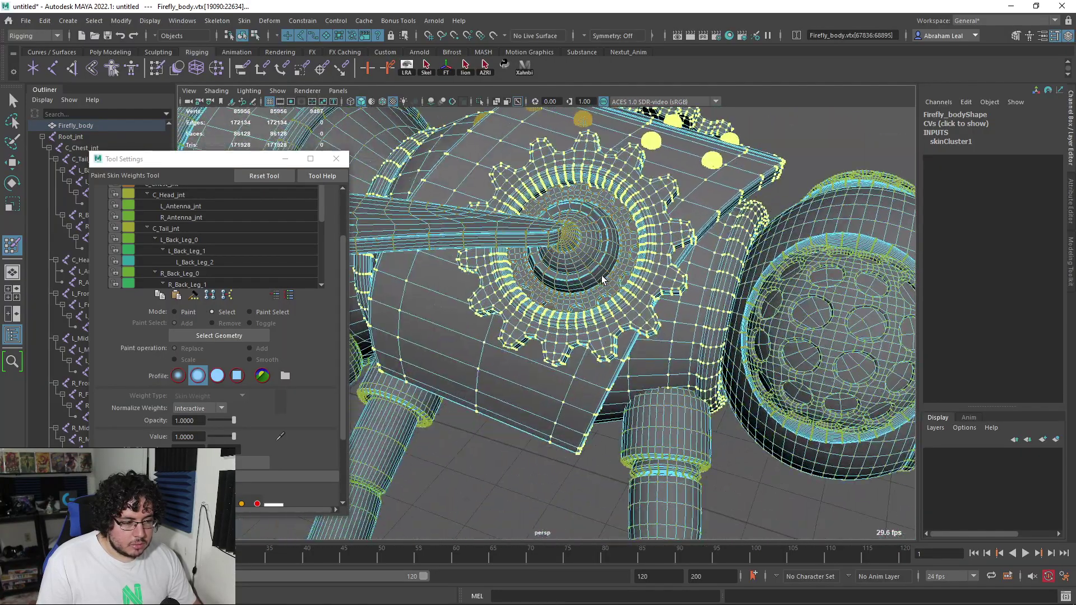
pyautogui.keyDown('alt'); pyautogui.moveTo(653, 410); pyautogui.dragTo(448, 323); pyautogui.keyUp('alt')
pyautogui.keyDown('alt'); pyautogui.moveTo(765, 362); pyautogui.dragTo(744, 317); pyautogui.keyUp('alt')
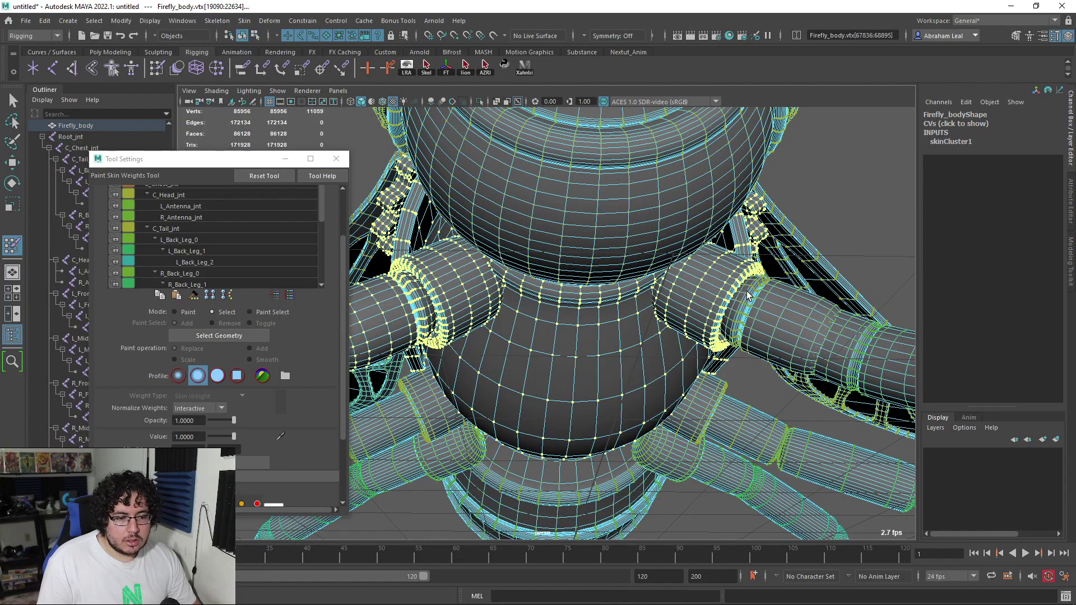
pyautogui.keyDown('shift'); pyautogui.doubleClick(746, 291); pyautogui.keyUp('shift')
pyautogui.keyDown('alt'); pyautogui.moveTo(751, 298); pyautogui.dragTo(611, 350); pyautogui.keyUp('alt')
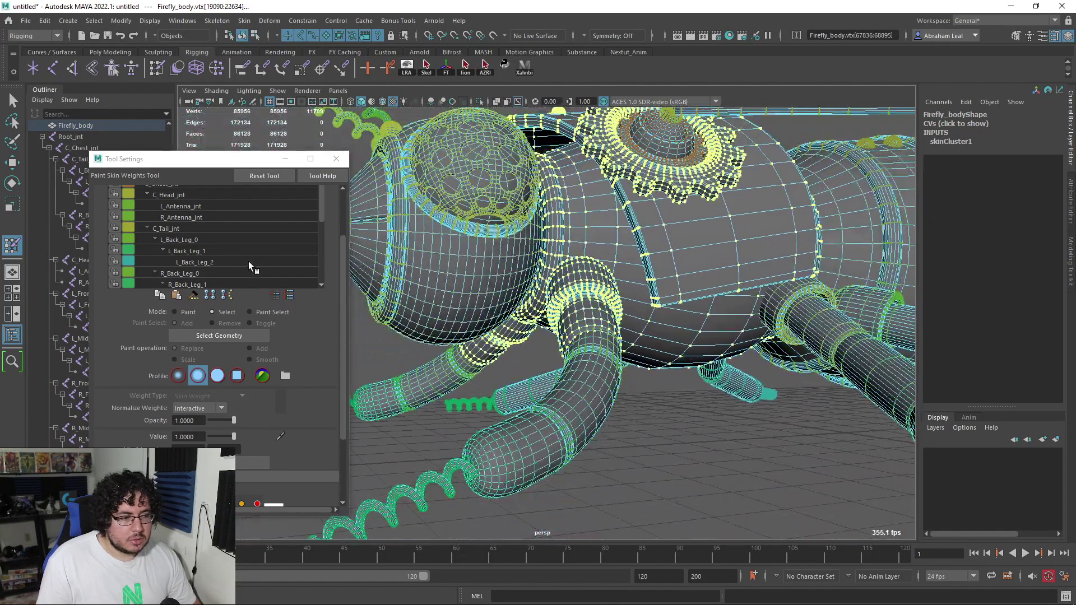
# Flood the selected chest, gear, rivet and leg vertices with a C_Head_jnt weight of 0 in Paint mode.
pyautogui.click(187, 312)
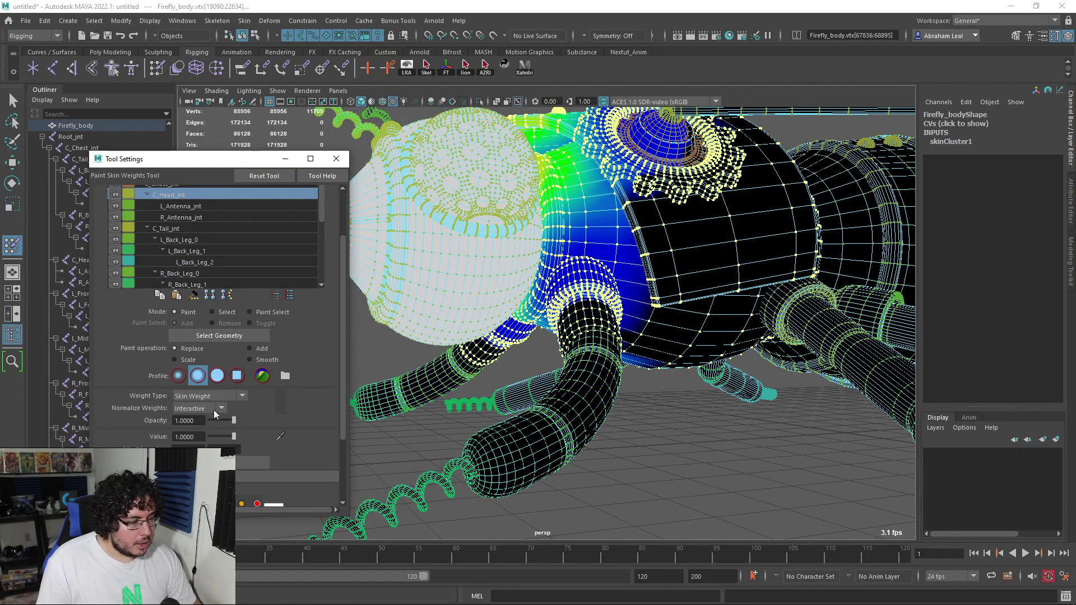
pyautogui.keyDown('alt'); pyautogui.moveTo(426, 336); pyautogui.dragTo(650, 331); pyautogui.keyUp('alt')
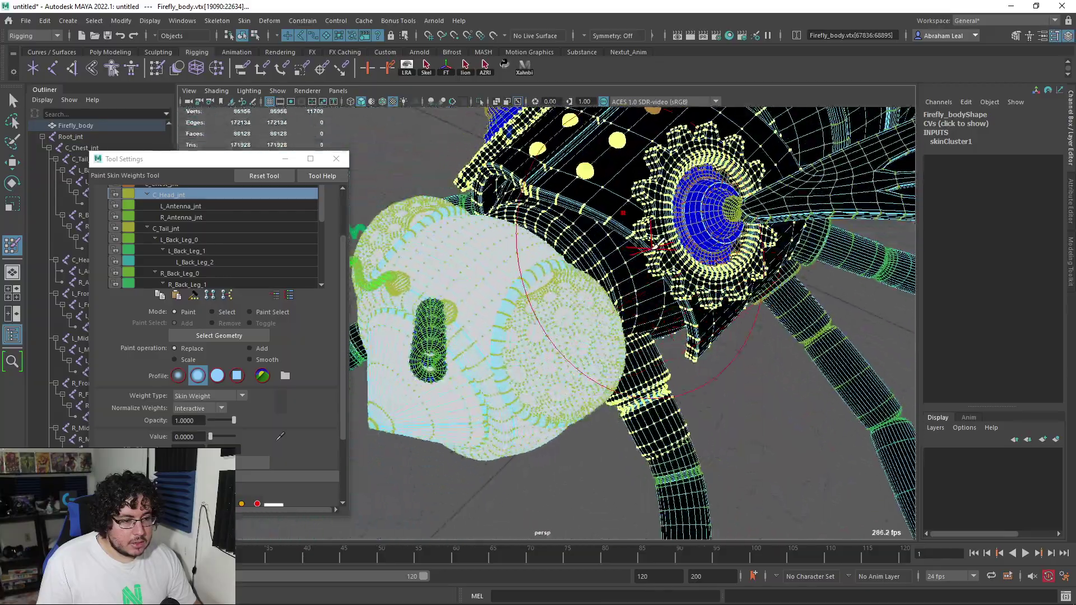
pyautogui.keyDown('alt'); pyautogui.moveTo(729, 241); pyautogui.dragTo(650, 285, button='middle'); pyautogui.keyUp('alt')
pyautogui.keyDown('alt'); pyautogui.moveTo(650, 286); pyautogui.dragTo(710, 284, button='right'); pyautogui.keyUp('alt')
pyautogui.keyDown('alt'); pyautogui.moveTo(711, 283); pyautogui.dragTo(627, 267); pyautogui.keyUp('alt')
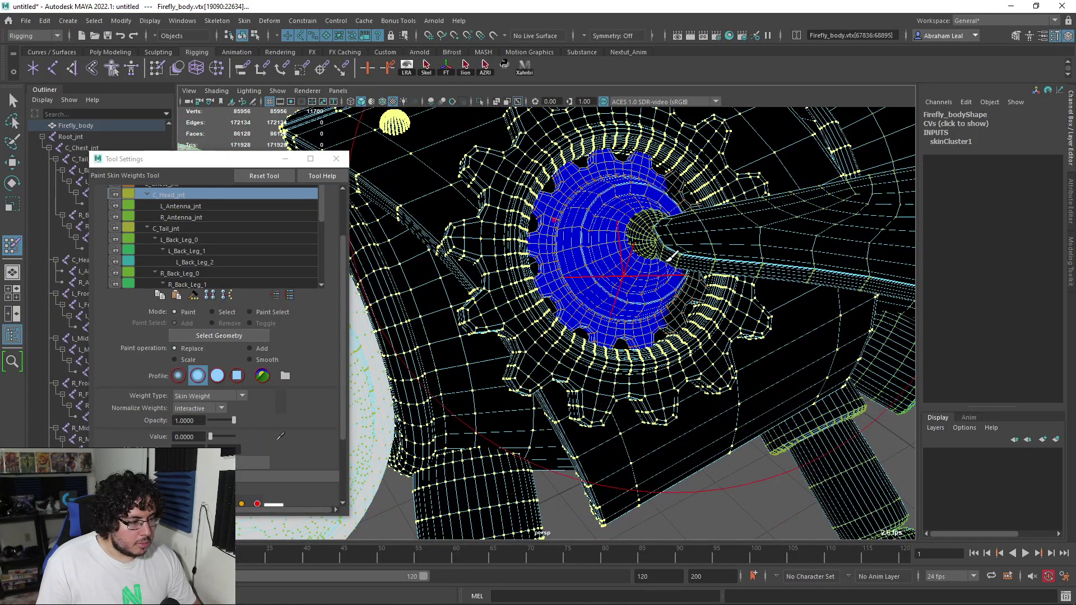
pyautogui.keyDown('alt'); pyautogui.moveTo(599, 259); pyautogui.dragTo(680, 249); pyautogui.keyUp('alt')
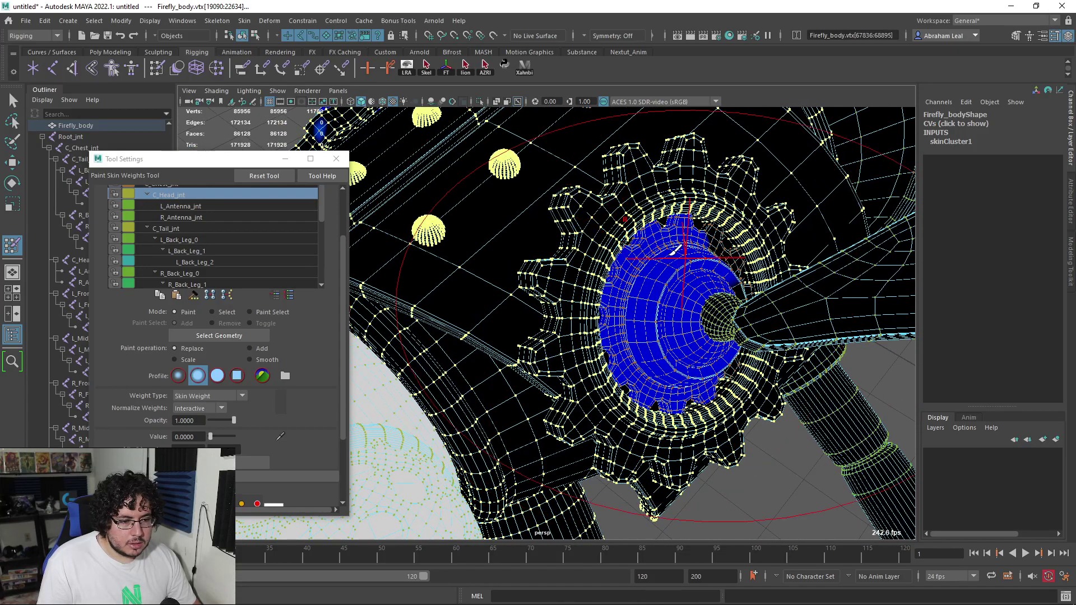
# Switch to Select mode and select the inner gears and hub vertices of the wing gears on both sides.
pyautogui.click(212, 312)
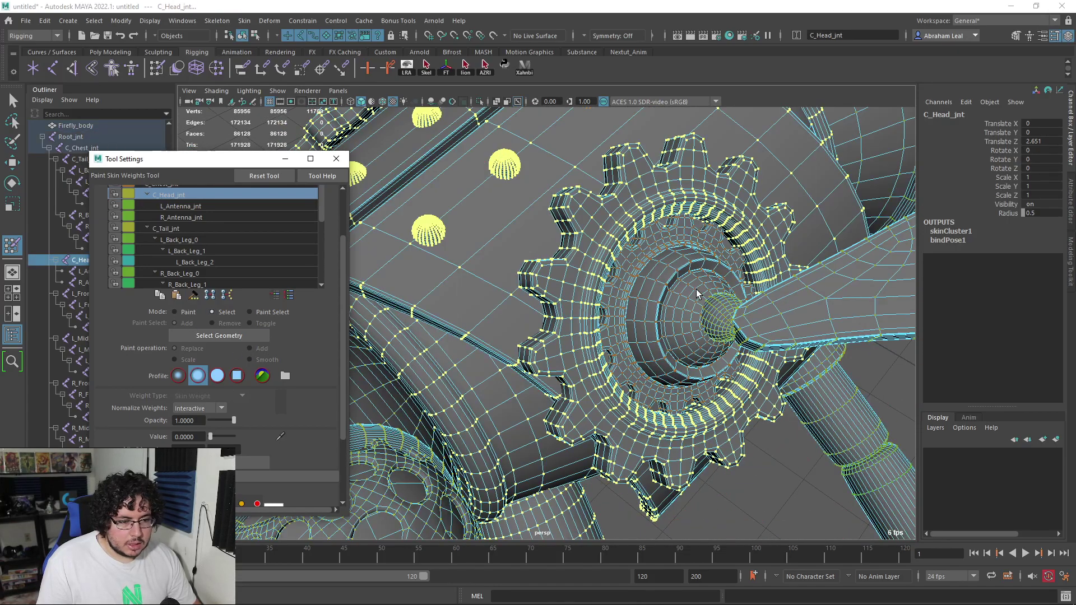
pyautogui.keyDown('shift'); pyautogui.doubleClick(662, 238); pyautogui.keyUp('shift')
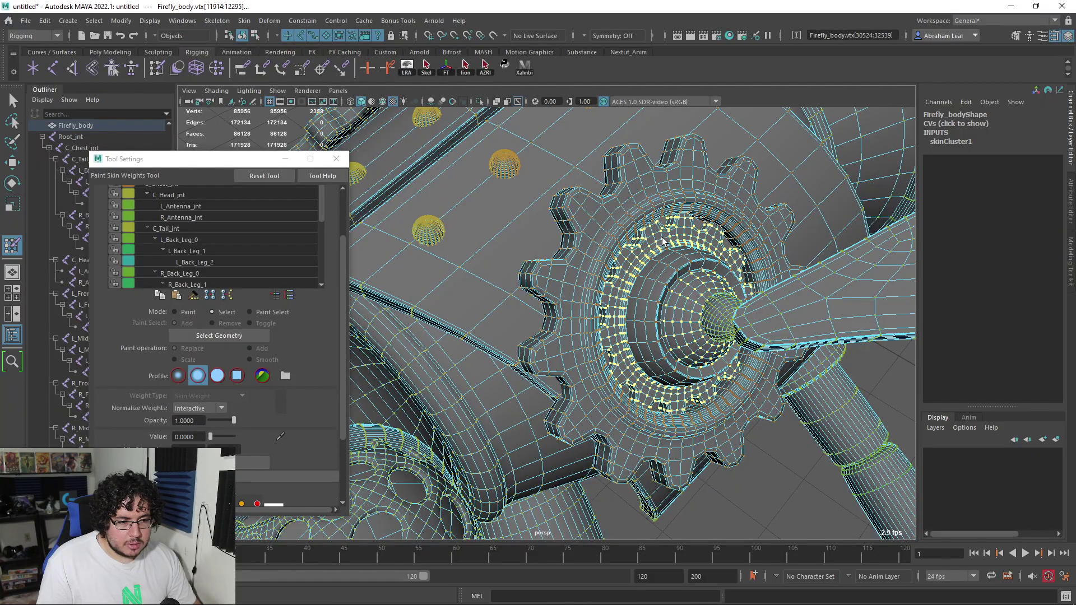
pyautogui.keyDown('shift'); pyautogui.doubleClick(667, 268); pyautogui.keyUp('shift')
pyautogui.scroll(-5, 667, 269)
pyautogui.keyDown('alt'); pyautogui.moveTo(622, 272); pyautogui.dragTo(671, 261); pyautogui.keyUp('alt')
pyautogui.scroll(5, 695, 280)
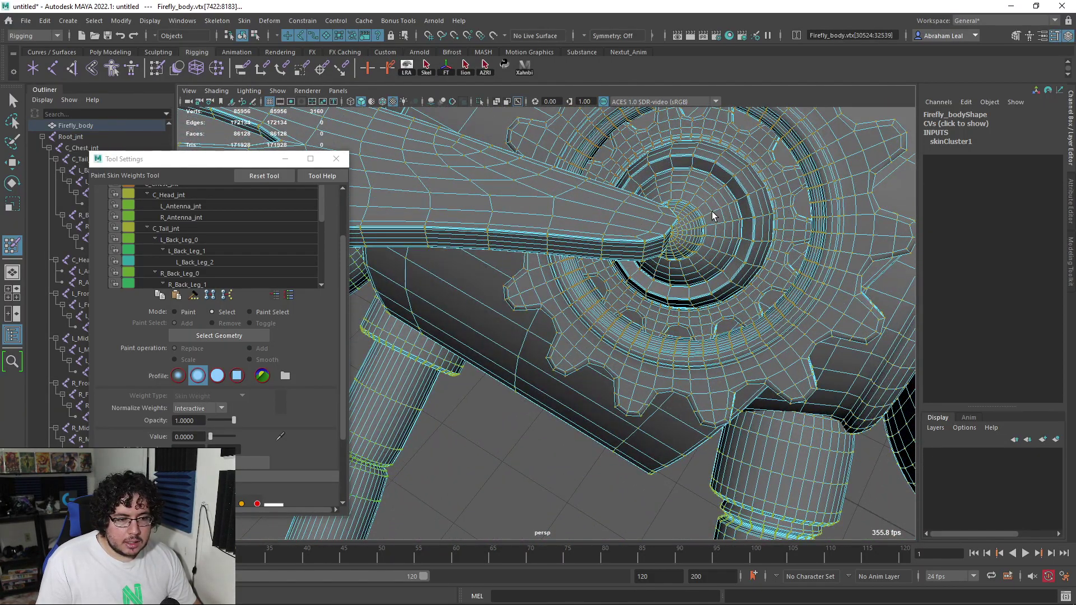
pyautogui.keyDown('shift'); pyautogui.doubleClick(755, 152); pyautogui.keyUp('shift')
pyautogui.scroll(-2, 754, 153)
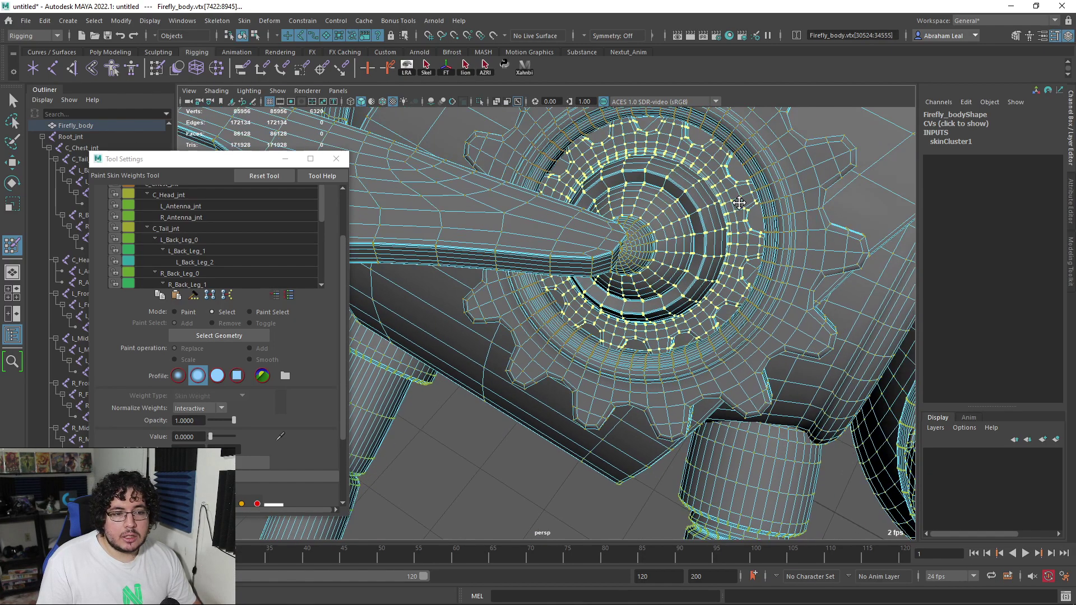
pyautogui.keyDown('alt'); pyautogui.moveTo(754, 153); pyautogui.dragTo(521, 280); pyautogui.keyUp('alt')
pyautogui.scroll(-5, 636, 256)
pyautogui.scroll(4, 624, 303)
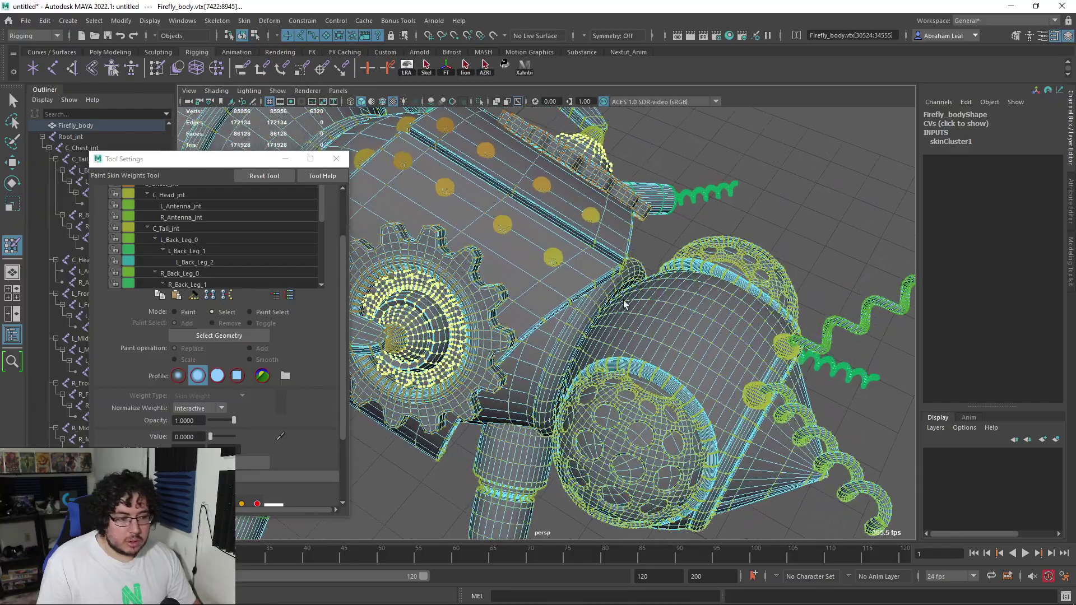
pyautogui.keyDown('alt'); pyautogui.moveTo(625, 303); pyautogui.dragTo(414, 250); pyautogui.keyUp('alt')
# Flood the selected wing gear hub vertices with a C_Head_jnt weight of 0 in Paint mode.
pyautogui.click(180, 313)
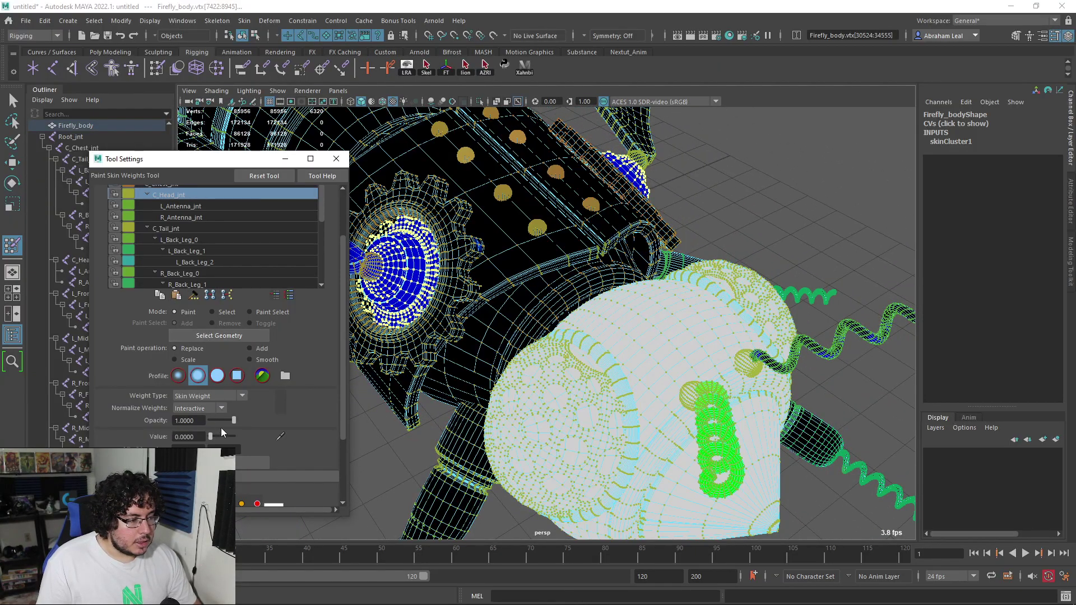
pyautogui.scroll(-5, 481, 317)
pyautogui.keyDown('alt'); pyautogui.moveTo(631, 274); pyautogui.dragTo(527, 312); pyautogui.keyUp('alt')
pyautogui.keyDown('alt'); pyautogui.moveTo(693, 292); pyautogui.dragTo(659, 387); pyautogui.keyUp('alt')
pyautogui.press('1')
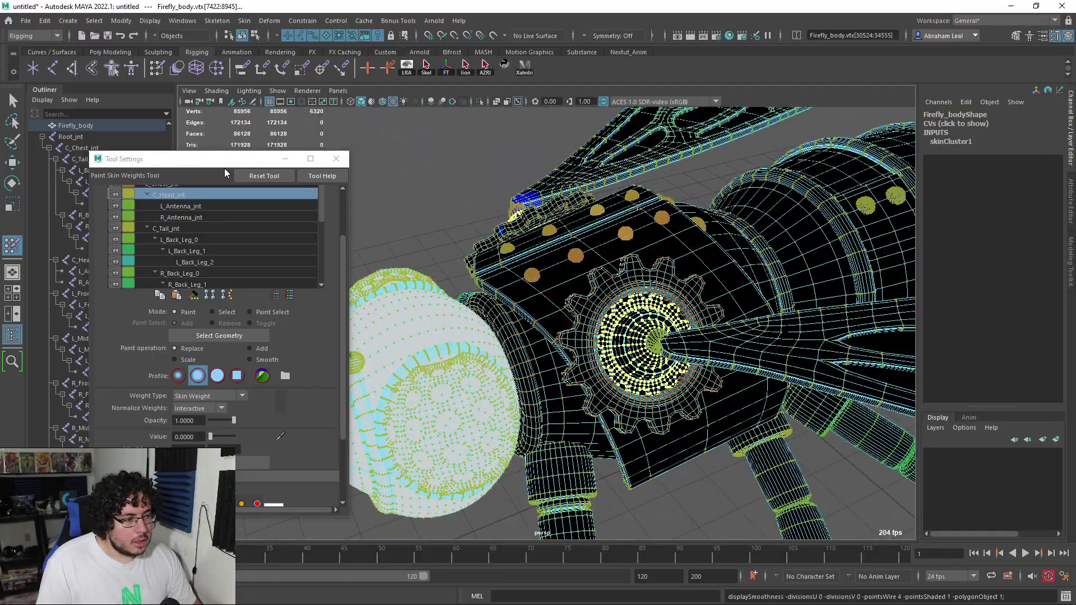
# Choose the C_Chest_jnt influence and check its weights across the chest, wings and tail.
pyautogui.click(166, 185)
pyautogui.keyDown('alt'); pyautogui.moveTo(536, 308); pyautogui.dragTo(460, 223, button='middle'); pyautogui.keyUp('alt')
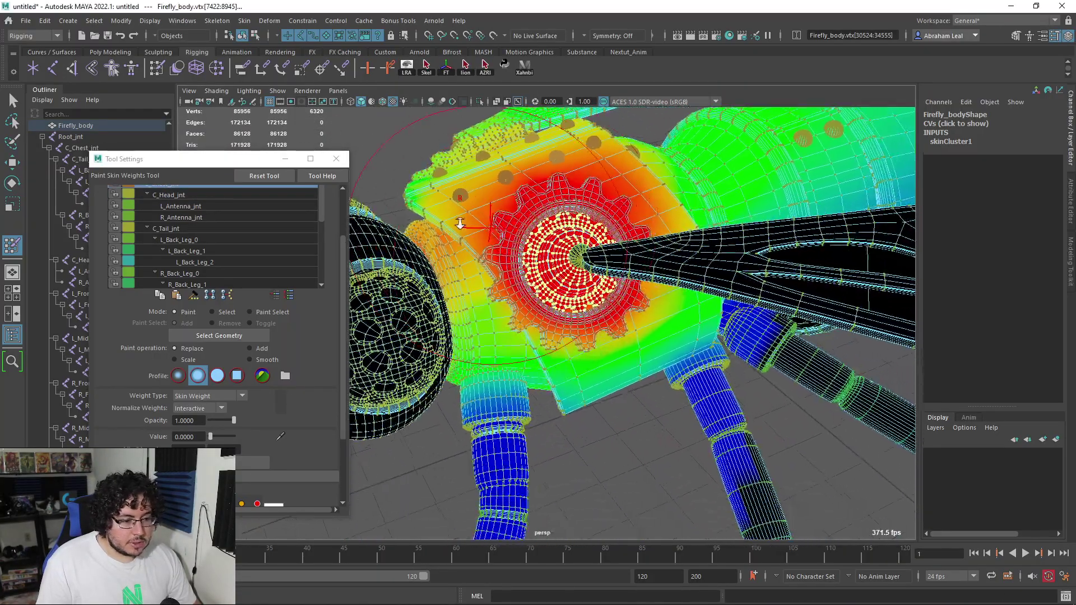
pyautogui.keyDown('alt'); pyautogui.moveTo(459, 223); pyautogui.dragTo(622, 328); pyautogui.keyUp('alt')
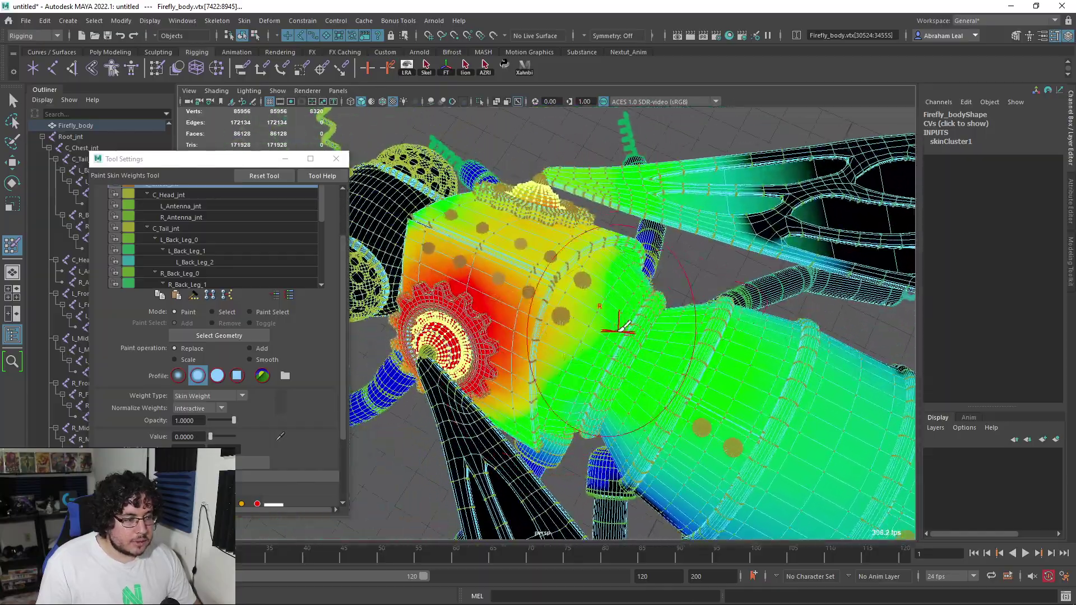
# Switch to Select mode and select the chest's rear cap together with its two rivets.
pyautogui.click(214, 312)
pyautogui.press('f')
pyautogui.moveTo(538, 364)
pyautogui.keyDown('alt'); pyautogui.mouseDown(button='right')
pyautogui.moveTo(557, 331)
pyautogui.moveTo(632, 305)
pyautogui.mouseUp(button='right'); pyautogui.keyUp('alt')
pyautogui.keyDown('alt'); pyautogui.moveTo(751, 364); pyautogui.dragTo(635, 309, button='middle'); pyautogui.keyUp('alt')
pyautogui.keyDown('alt'); pyautogui.moveTo(635, 308); pyautogui.dragTo(507, 299); pyautogui.keyUp('alt')
pyautogui.doubleClick(503, 273)
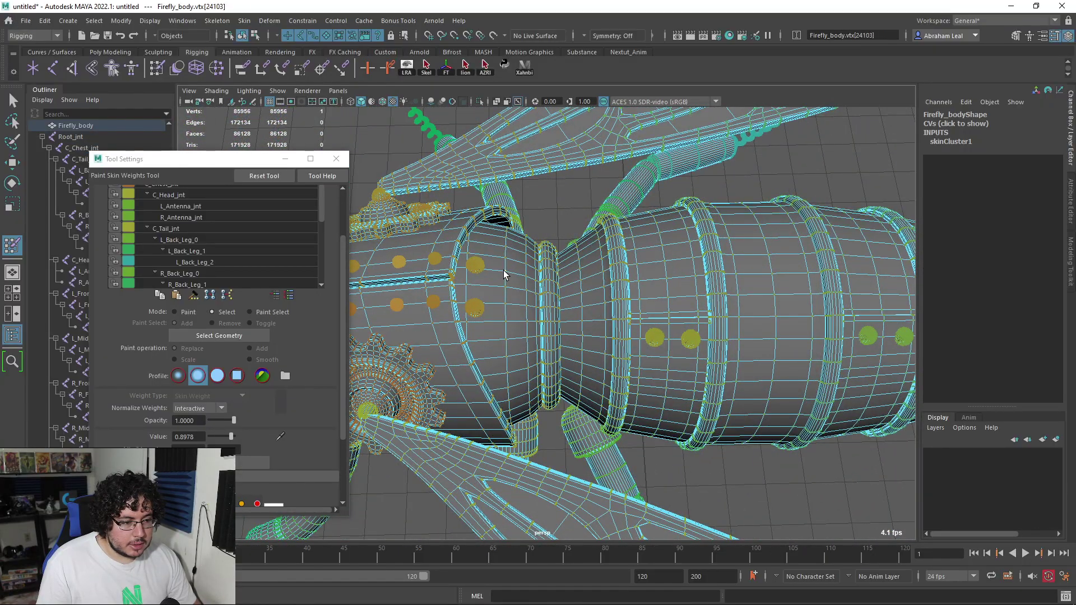
pyautogui.keyDown('alt'); pyautogui.moveTo(504, 272); pyautogui.dragTo(604, 312, button='middle'); pyautogui.keyUp('alt')
pyautogui.keyDown('alt'); pyautogui.moveTo(604, 313); pyautogui.dragTo(629, 339, button='right'); pyautogui.keyUp('alt')
pyautogui.keyDown('shift'); pyautogui.doubleClick(613, 302); pyautogui.keyUp('shift')
pyautogui.keyDown('shift'); pyautogui.doubleClick(624, 372); pyautogui.keyUp('shift')
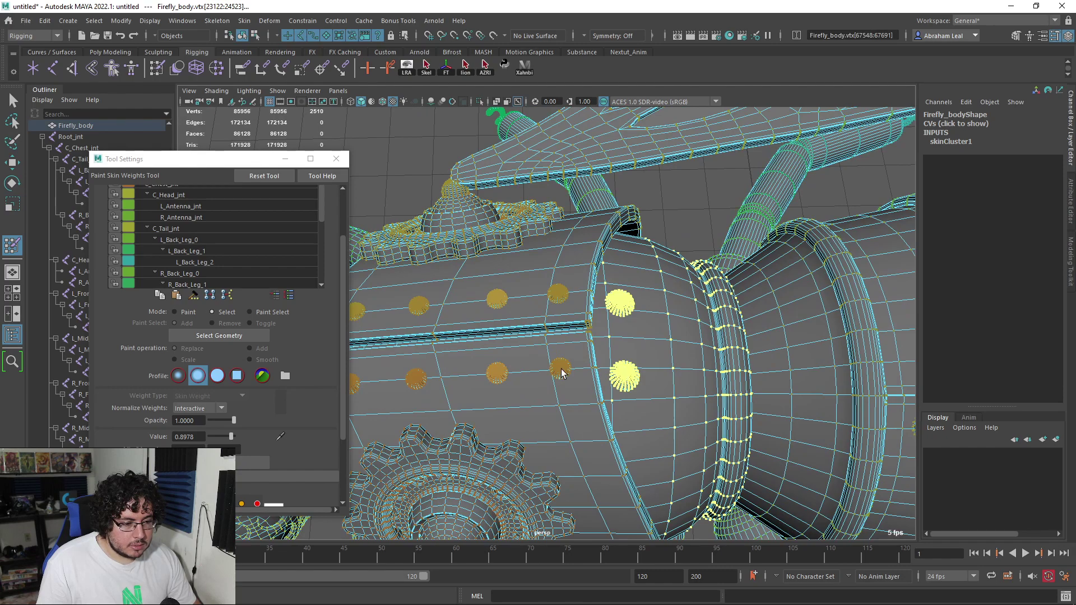
# Add the chest trim strips, the main chest shell and the remaining rivets along the top to the vertex selection.
pyautogui.keyDown('shift'); pyautogui.doubleClick(586, 323); pyautogui.keyUp('shift')
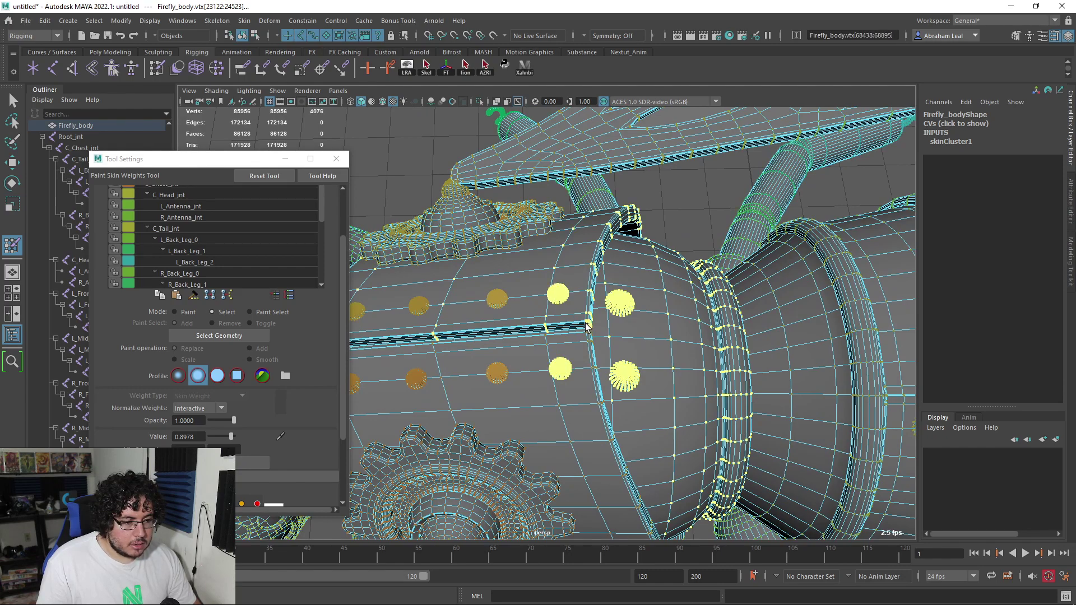
pyautogui.keyDown('alt'); pyautogui.moveTo(591, 347); pyautogui.dragTo(616, 323); pyautogui.keyUp('alt')
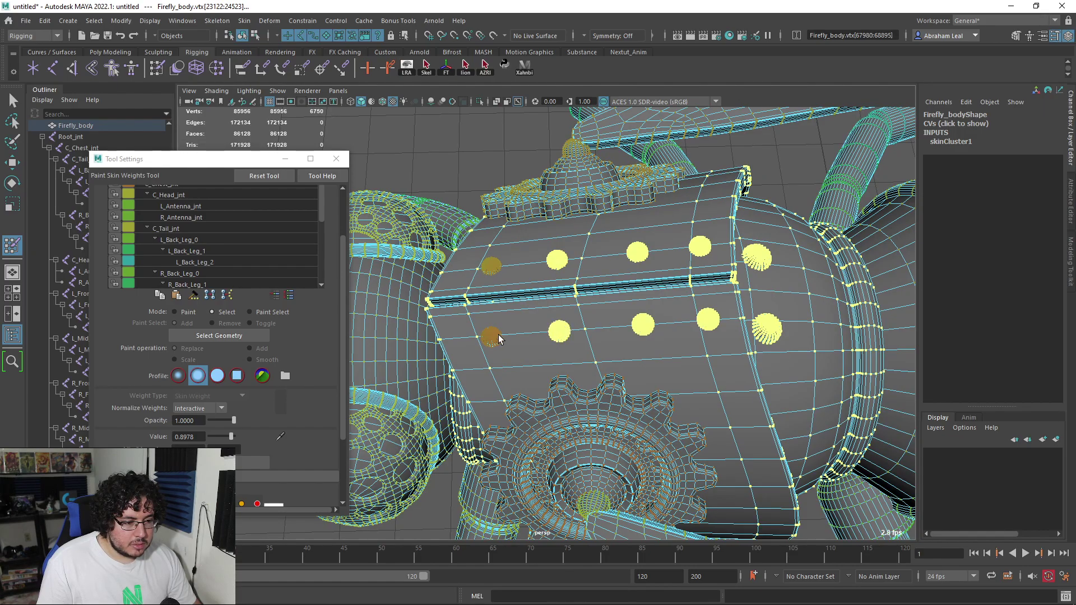
pyautogui.keyDown('alt'); pyautogui.moveTo(566, 203); pyautogui.dragTo(566, 343, button='middle'); pyautogui.keyUp('alt')
pyautogui.keyDown('alt'); pyautogui.moveTo(566, 343); pyautogui.dragTo(645, 359, button='right'); pyautogui.keyUp('alt')
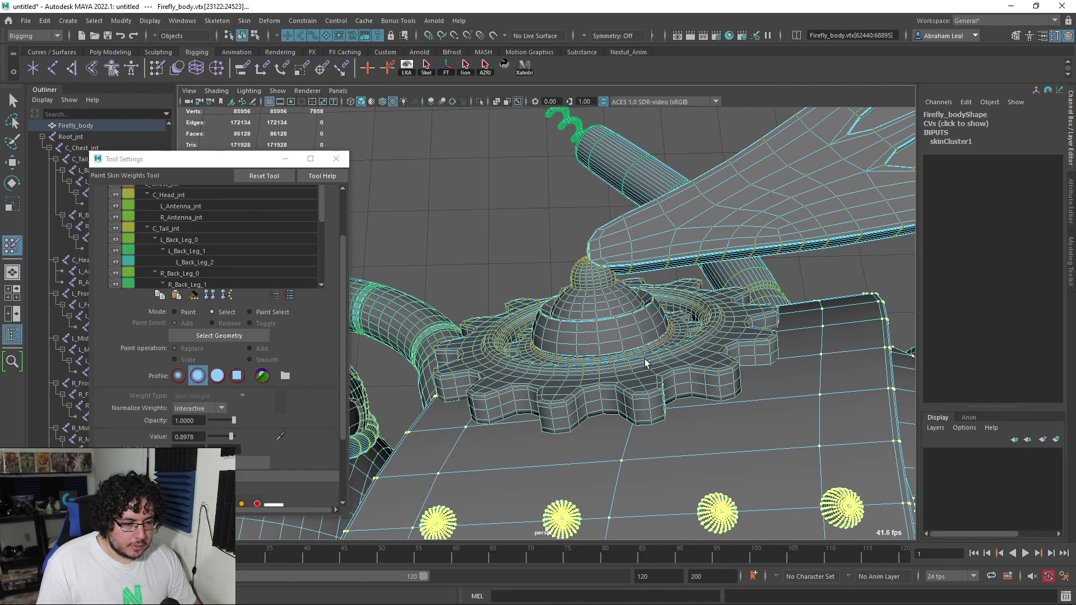
# Add the toothed gear, its inner rings and the hub base under one wing to the vertex selection.
pyautogui.keyDown('shift'); pyautogui.doubleClick(566, 394); pyautogui.keyUp('shift')
pyautogui.keyDown('alt'); pyautogui.moveTo(566, 393); pyautogui.dragTo(586, 449); pyautogui.keyUp('alt')
pyautogui.keyDown('alt'); pyautogui.moveTo(586, 449); pyautogui.dragTo(617, 448, button='right'); pyautogui.keyUp('alt')
pyautogui.keyDown('alt'); pyautogui.moveTo(616, 448); pyautogui.dragTo(608, 335, button='middle'); pyautogui.keyUp('alt')
pyautogui.keyDown('alt'); pyautogui.moveTo(608, 335); pyautogui.dragTo(481, 354); pyautogui.keyUp('alt')
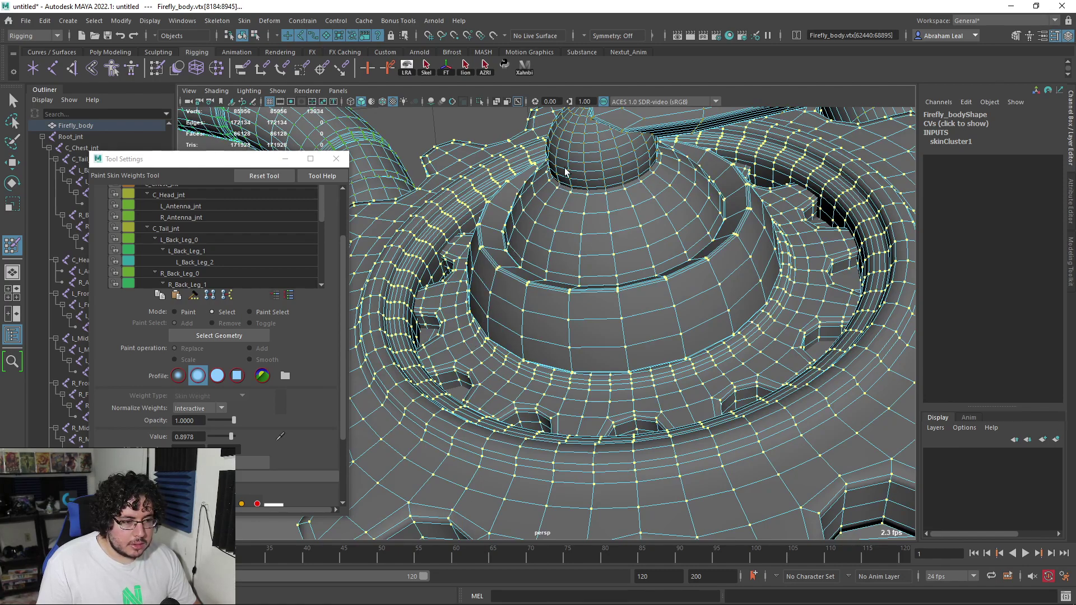
pyautogui.keyDown('shift'); pyautogui.click(627, 241); pyautogui.keyUp('shift')
pyautogui.keyDown('alt'); pyautogui.moveTo(626, 241); pyautogui.dragTo(505, 247, button='right'); pyautogui.keyUp('alt')
pyautogui.keyDown('alt'); pyautogui.moveTo(505, 247); pyautogui.dragTo(615, 190); pyautogui.keyUp('alt')
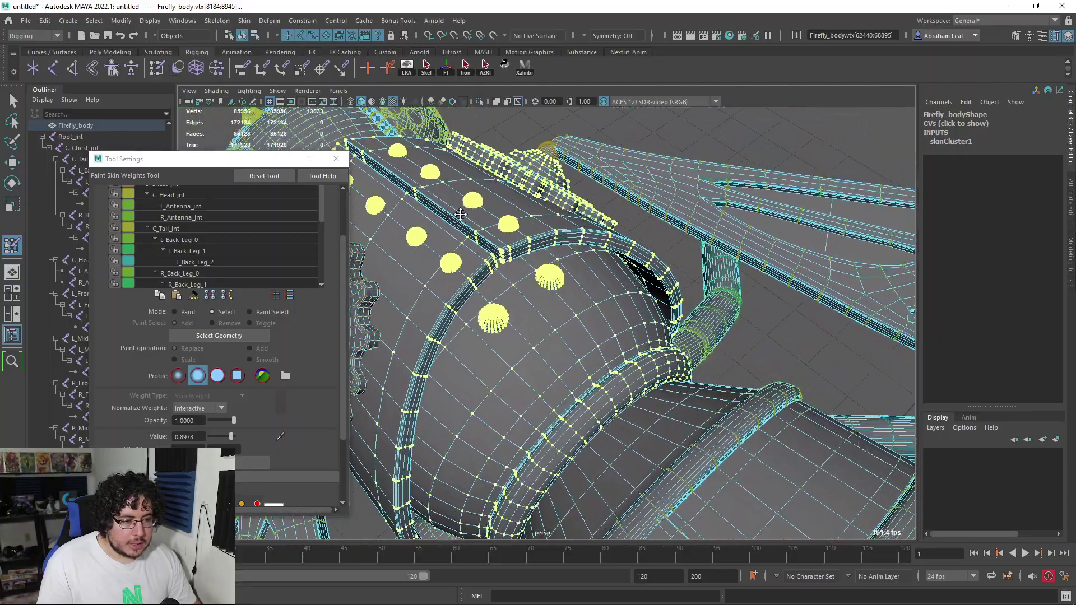
# Add the matching toothed gear, inner rings and hub parts under the opposite wing to the vertex selection.
pyautogui.keyDown('alt'); pyautogui.moveTo(460, 215); pyautogui.dragTo(566, 224, button='middle'); pyautogui.keyUp('alt')
pyautogui.keyDown('alt'); pyautogui.moveTo(566, 224); pyautogui.dragTo(651, 247); pyautogui.keyUp('alt')
pyautogui.keyDown('alt'); pyautogui.moveTo(538, 280); pyautogui.dragTo(634, 297, button='right'); pyautogui.keyUp('alt')
pyautogui.keyDown('alt'); pyautogui.moveTo(633, 297); pyautogui.dragTo(516, 365, button='middle'); pyautogui.keyUp('alt')
pyautogui.keyDown('alt'); pyautogui.moveTo(516, 365); pyautogui.dragTo(536, 318); pyautogui.keyUp('alt')
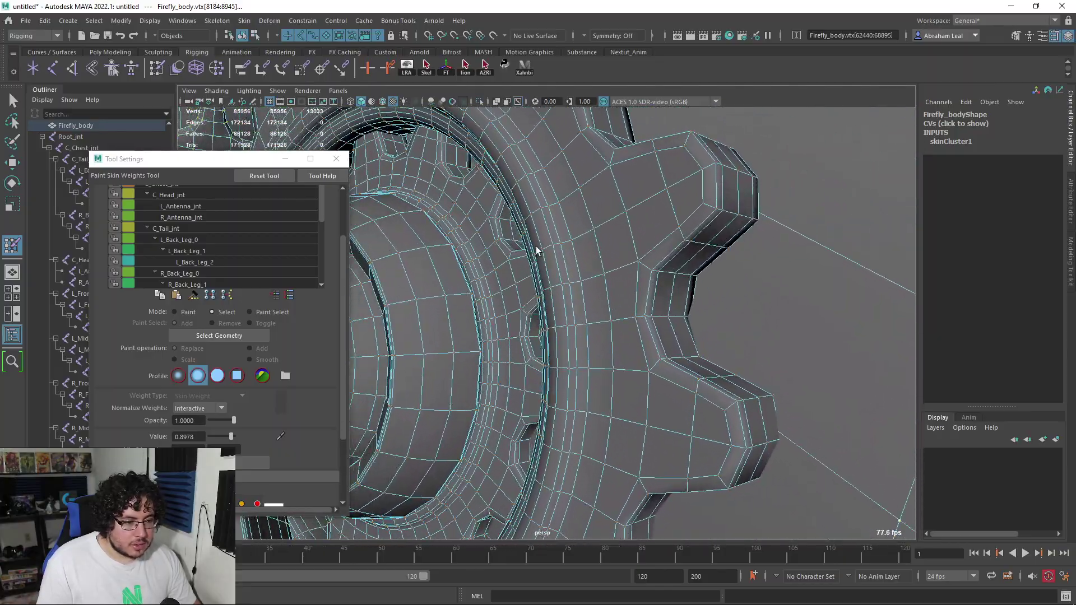
pyautogui.hotkey('shift', '.')
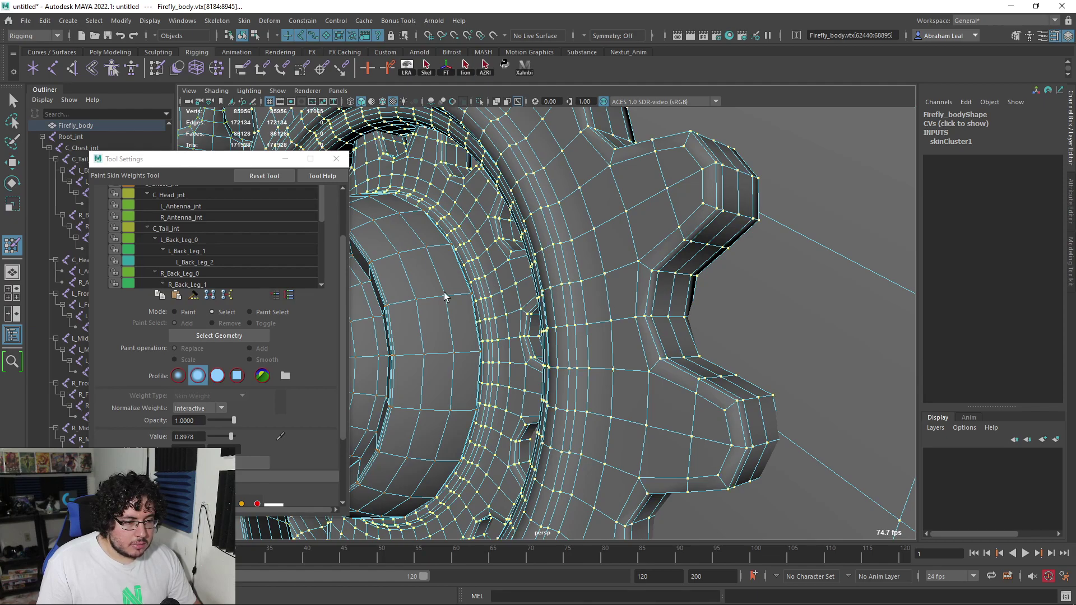
pyautogui.hotkey('shift', '.')
pyautogui.keyDown('alt'); pyautogui.moveTo(449, 307); pyautogui.dragTo(469, 301); pyautogui.keyUp('alt')
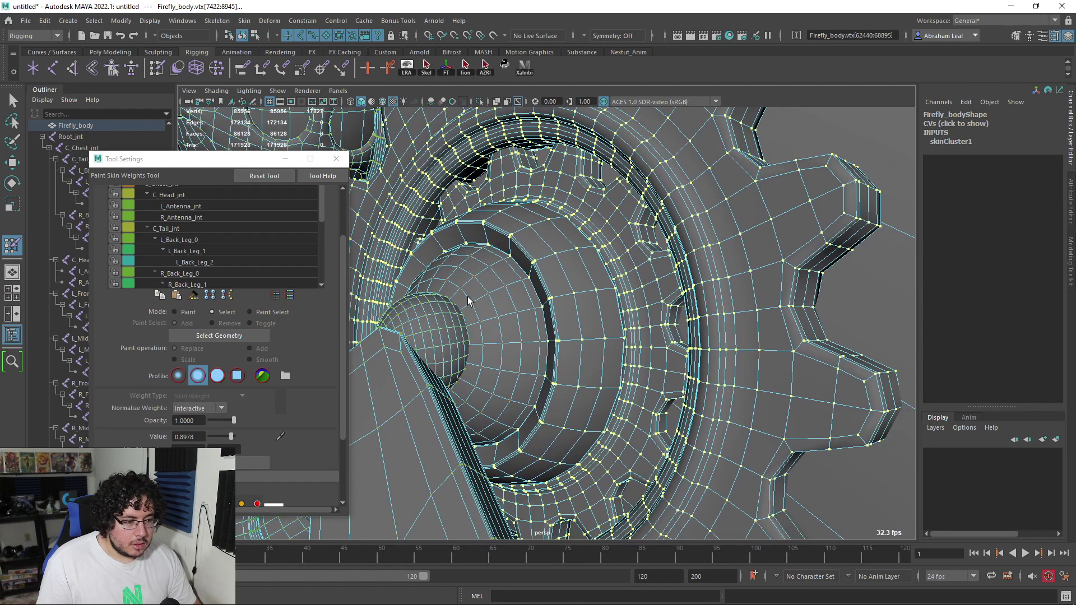
pyautogui.keyDown('alt'); pyautogui.moveTo(511, 315); pyautogui.dragTo(449, 305, button='right'); pyautogui.keyUp('alt')
pyautogui.keyDown('alt'); pyautogui.moveTo(561, 331); pyautogui.dragTo(498, 318); pyautogui.keyUp('alt')
# Flood the selected chest, rivet and wing gear vertices with a C_Chest_jnt weight of 1 in Paint mode.
pyautogui.click(181, 312)
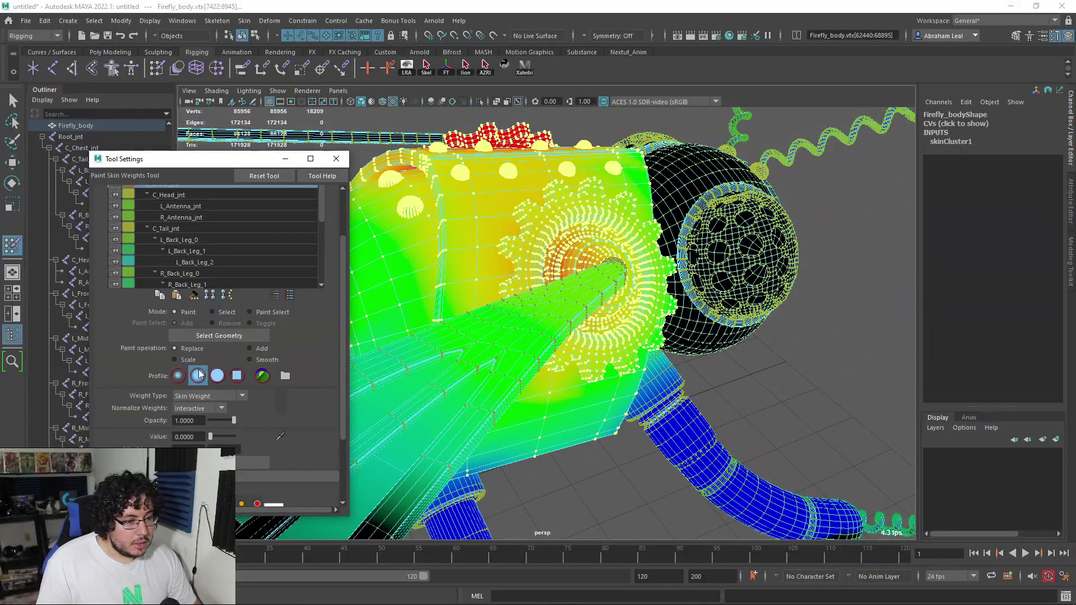
pyautogui.click(243, 462)
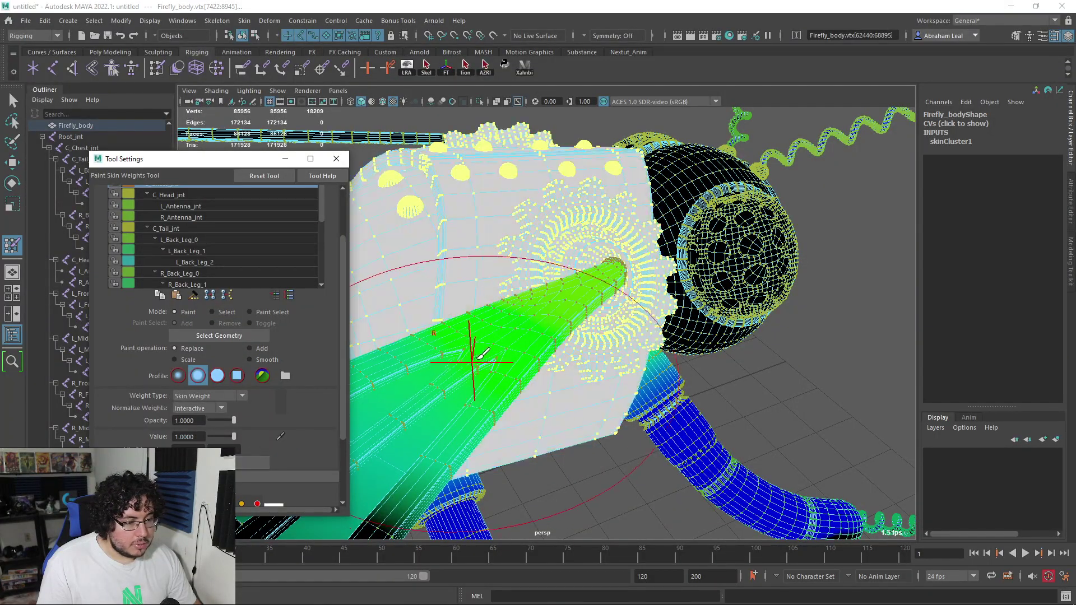
pyautogui.keyDown('alt'); pyautogui.moveTo(474, 362); pyautogui.dragTo(620, 322); pyautogui.keyUp('alt')
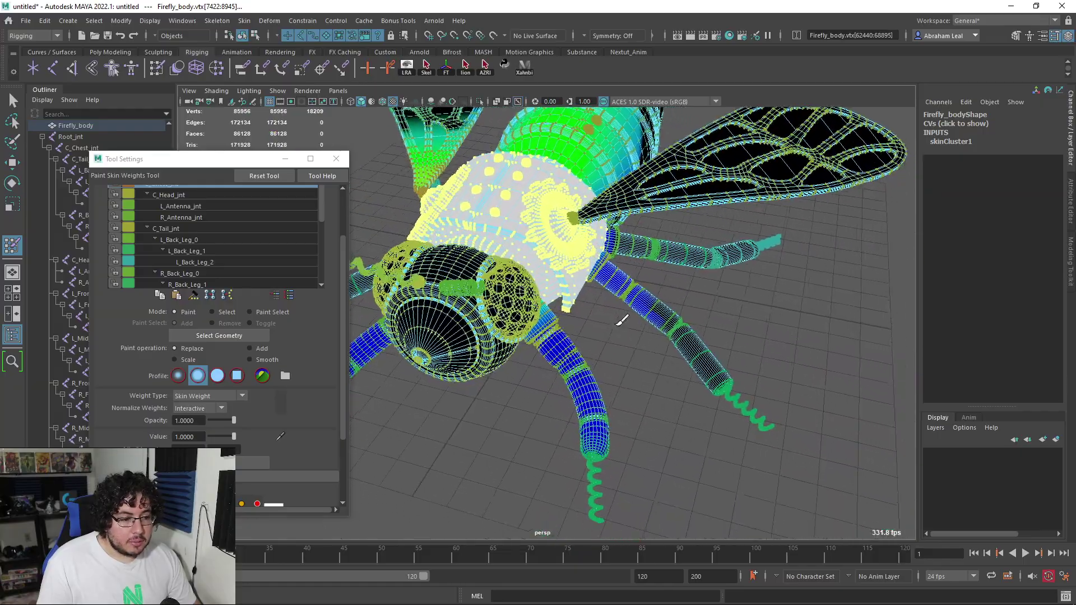
pyautogui.keyDown('alt'); pyautogui.moveTo(620, 322); pyautogui.dragTo(641, 385, button='right'); pyautogui.keyUp('alt')
pyautogui.keyDown('alt'); pyautogui.moveTo(641, 385); pyautogui.dragTo(631, 380); pyautogui.keyUp('alt')
pyautogui.press('1')
pyautogui.keyDown('alt'); pyautogui.moveTo(604, 421); pyautogui.dragTo(504, 361); pyautogui.keyUp('alt')
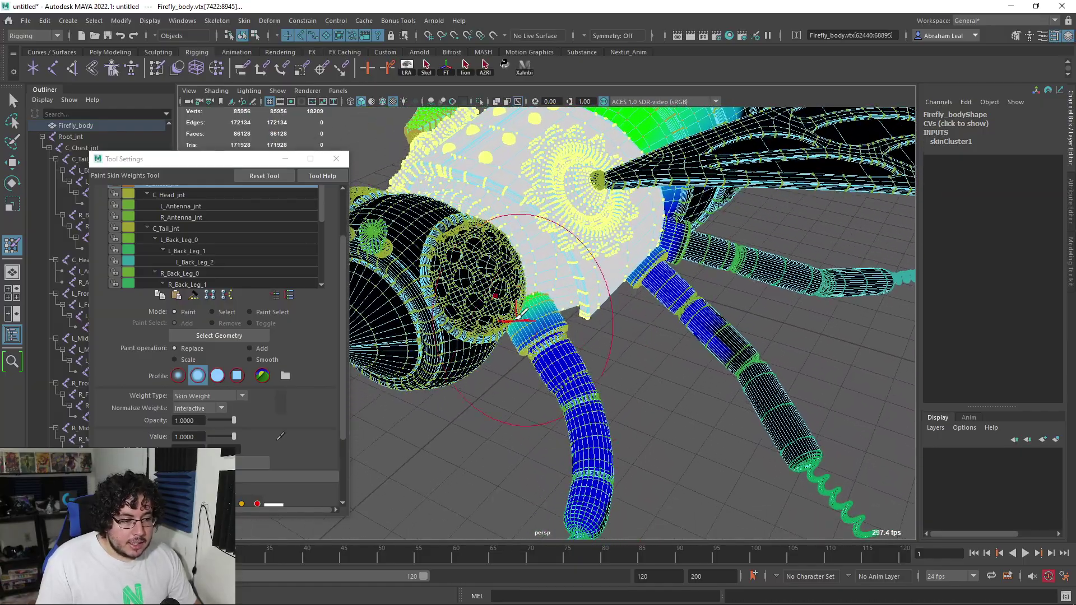
# Return to object mode, reopen the Paint Skin Weights Tool on Firefly_body and choose the L_Front_Leg_0 influence.
pyautogui.press('q')
pyautogui.press('F8')
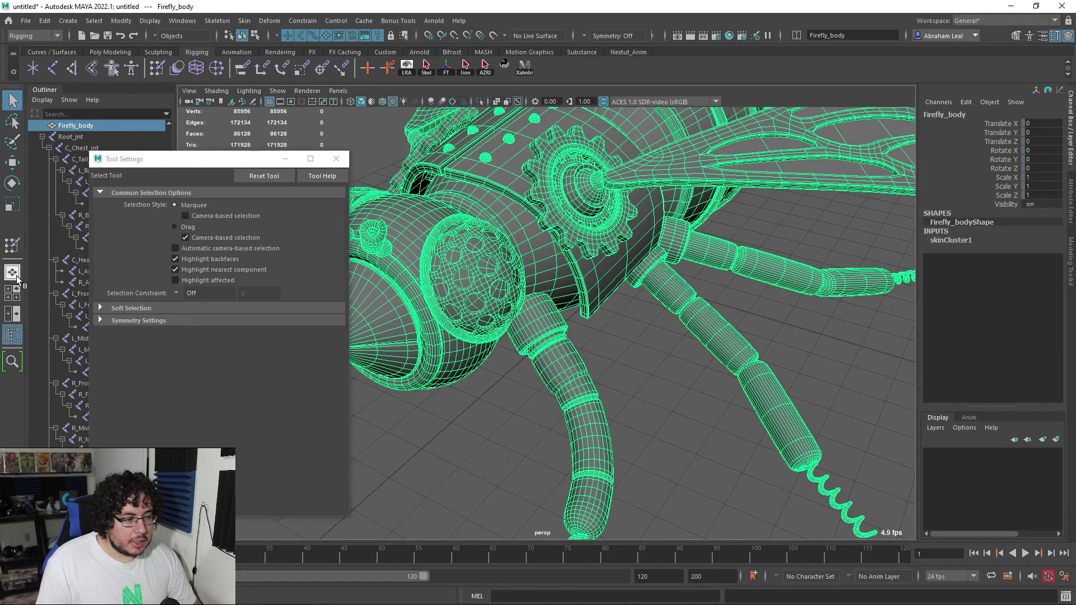
pyautogui.click(8, 248)
pyautogui.moveTo(561, 314)
pyautogui.keyDown('alt'); pyautogui.mouseDown()
pyautogui.moveTo(548, 331)
pyautogui.moveTo(539, 293)
pyautogui.mouseUp(); pyautogui.keyUp('alt')
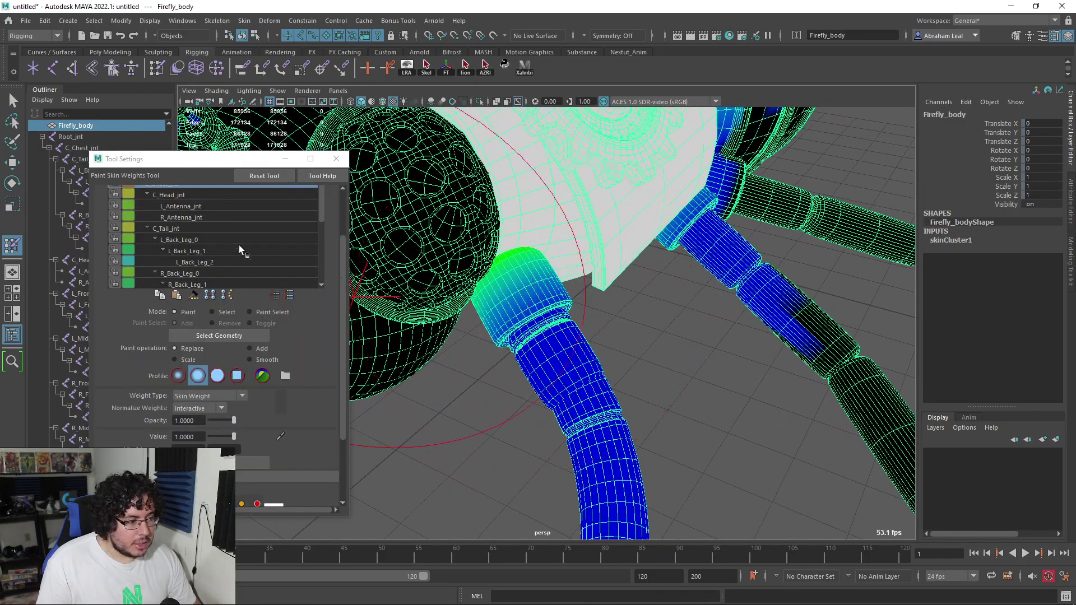
pyautogui.scroll(-2, 194, 248)
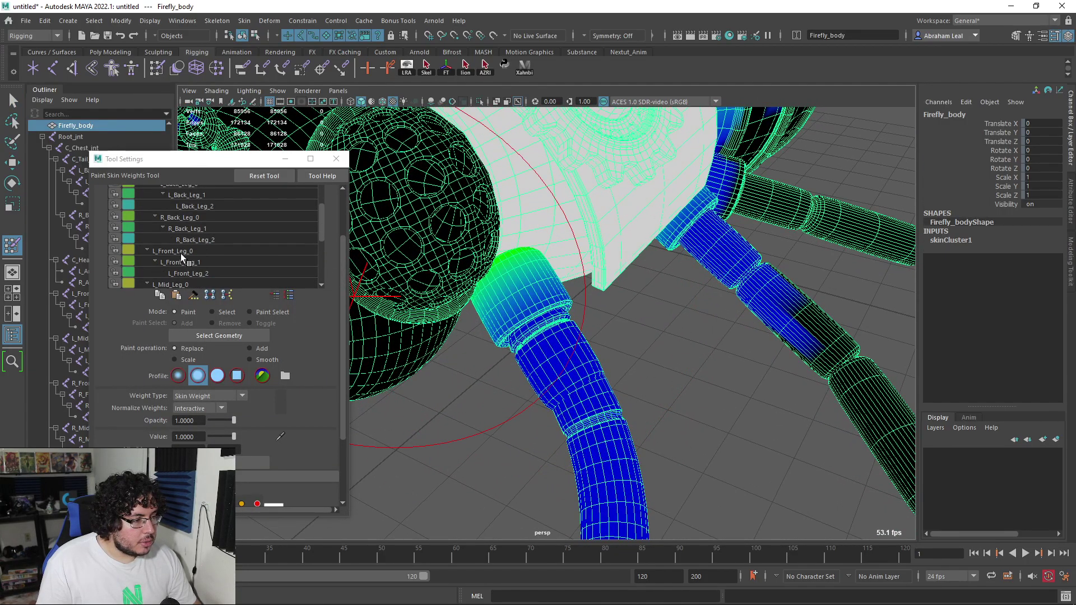
pyautogui.click(180, 253)
pyautogui.keyDown('alt'); pyautogui.moveTo(546, 298); pyautogui.dragTo(475, 253); pyautogui.keyUp('alt')
pyautogui.keyDown('alt'); pyautogui.moveTo(474, 253); pyautogui.dragTo(493, 266, button='right'); pyautogui.keyUp('alt')
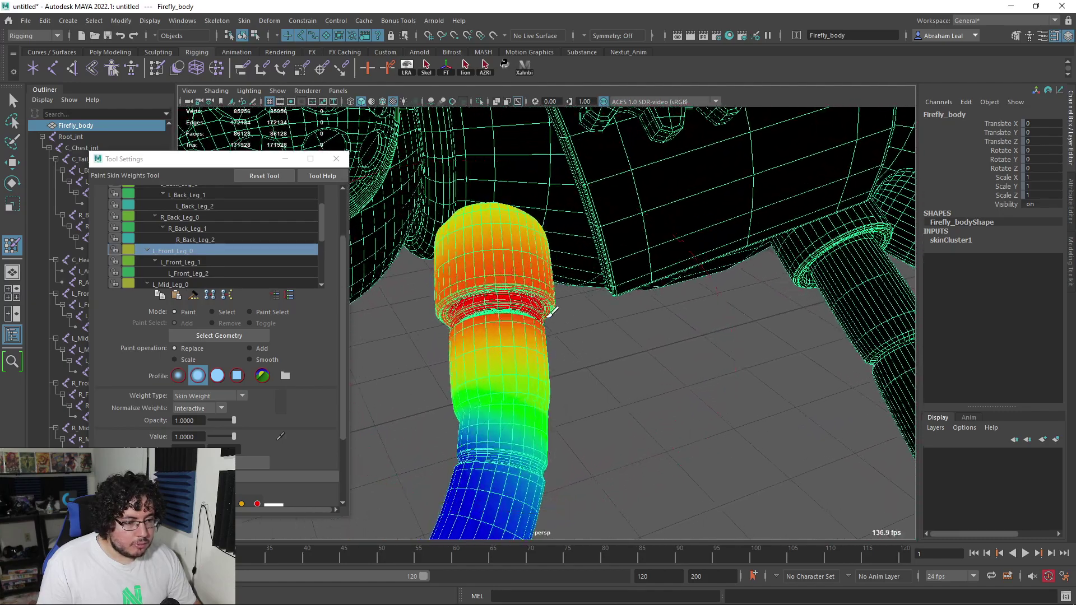
pyautogui.keyDown('alt'); pyautogui.moveTo(493, 266); pyautogui.dragTo(508, 282); pyautogui.keyUp('alt')
# Switch to Select mode and select the vertices of the left front leg's hip piece and the segment below it.
pyautogui.click(212, 312)
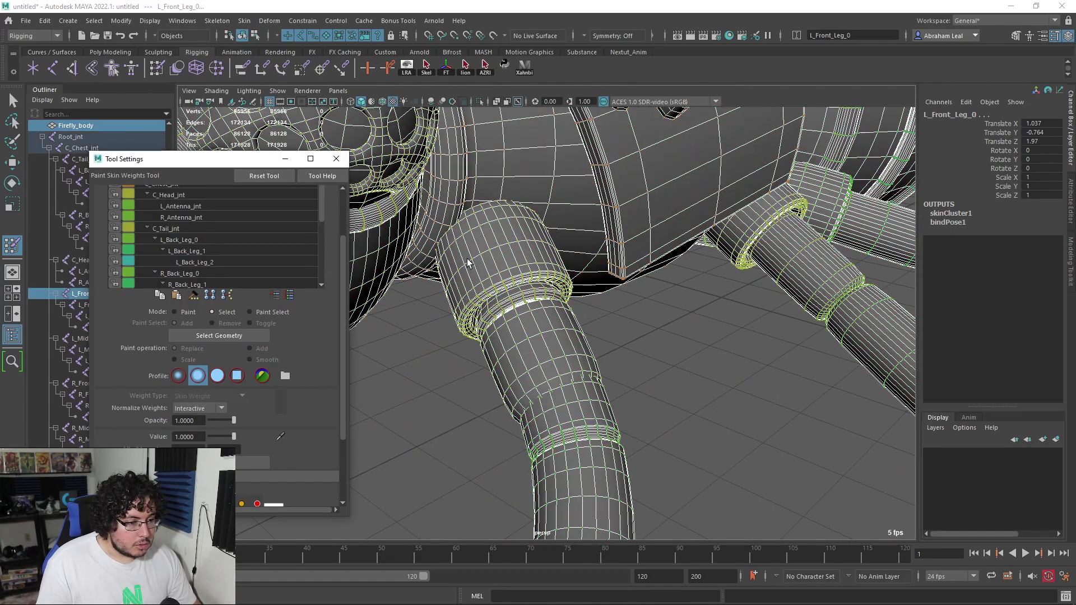
pyautogui.doubleClick(479, 251)
pyautogui.moveTo(510, 305)
pyautogui.keyDown('alt'); pyautogui.mouseDown()
pyautogui.moveTo(550, 319)
pyautogui.moveTo(553, 289)
pyautogui.moveTo(539, 343)
pyautogui.moveTo(516, 332)
pyautogui.mouseUp(); pyautogui.keyUp('alt')
pyautogui.keyDown('shift'); pyautogui.doubleClick(539, 293); pyautogui.keyUp('shift')
pyautogui.press('4')
pyautogui.press('5')
pyautogui.press('5')
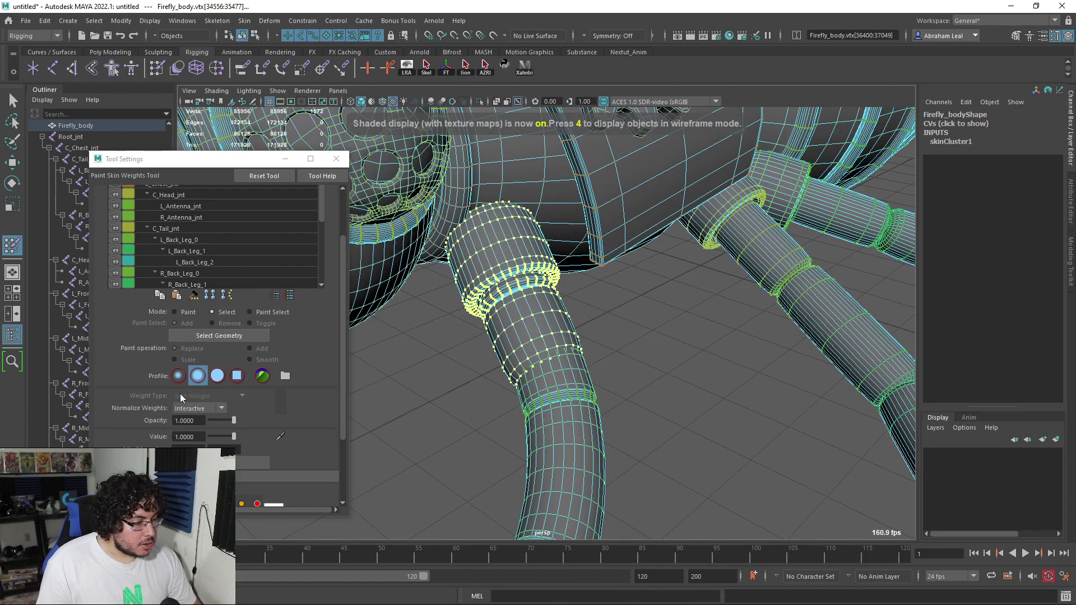
# Flood the selected upper leg vertices with an L_Front_Leg_0 weight of 1 and return to object mode.
pyautogui.click(175, 312)
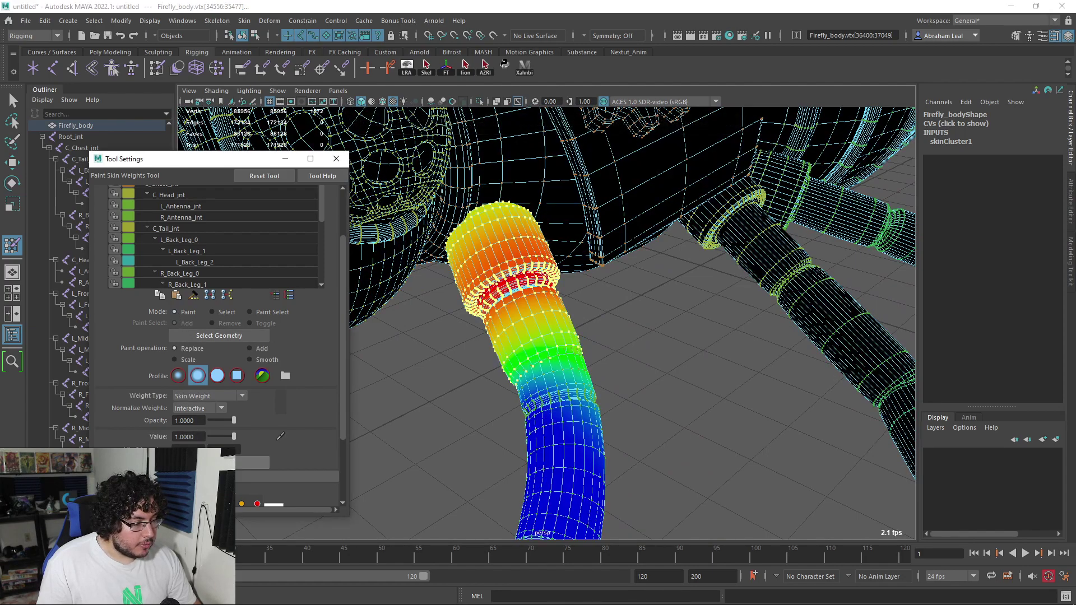
pyautogui.click(230, 462)
pyautogui.press('q')
pyautogui.moveTo(548, 207); pyautogui.dragTo(571, 197, button='right')
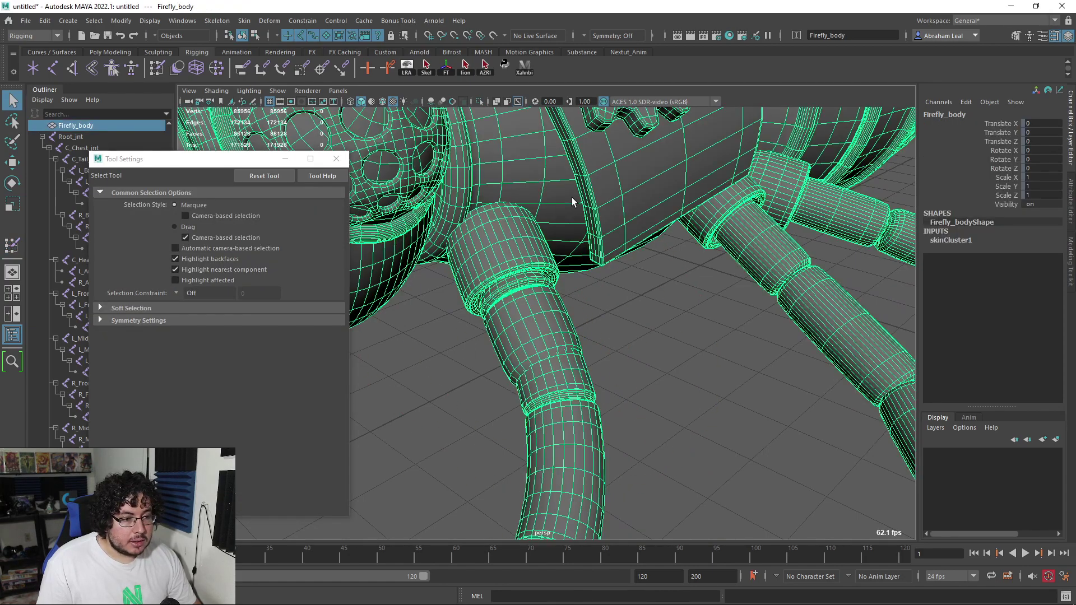
pyautogui.keyDown('alt'); pyautogui.moveTo(572, 202); pyautogui.dragTo(459, 270); pyautogui.keyUp('alt')
# Reopen the Paint Skin Weights Tool and inspect the C_Chest_jnt weights across the chest and left legs.
pyautogui.click(13, 246)
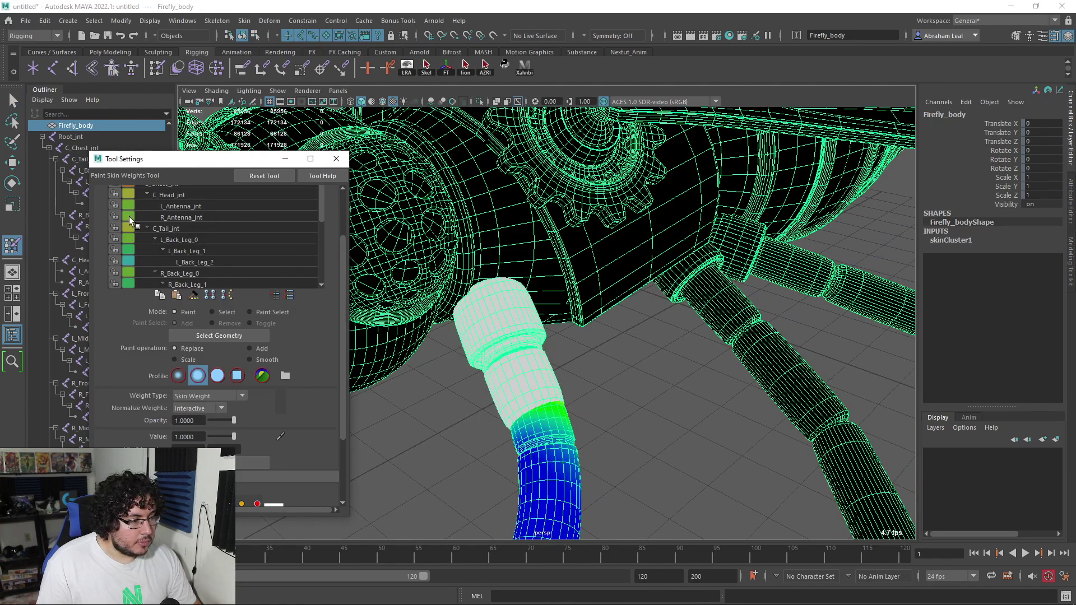
pyautogui.scroll(3, 234, 260)
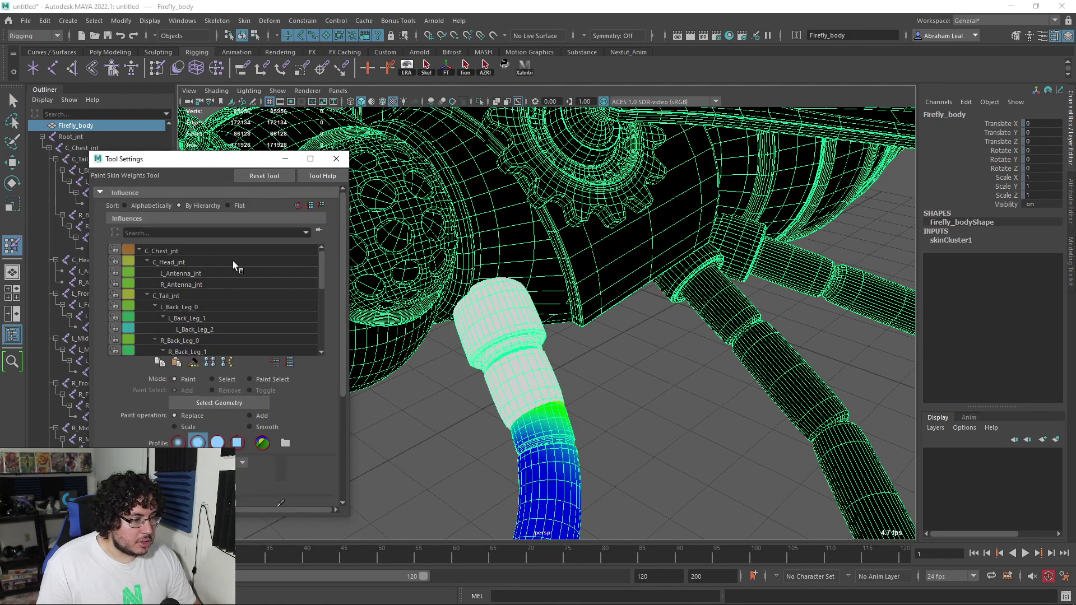
pyautogui.click(166, 252)
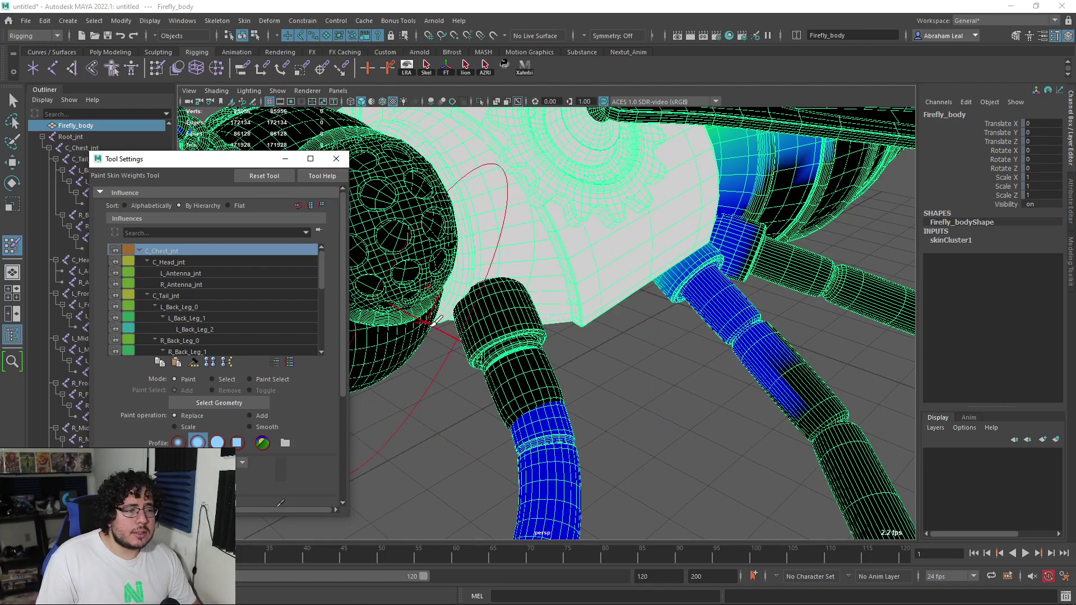
pyautogui.moveTo(482, 269)
pyautogui.keyDown('alt'); pyautogui.mouseDown()
pyautogui.moveTo(493, 292)
pyautogui.moveTo(551, 301)
pyautogui.moveTo(544, 291)
pyautogui.mouseUp(); pyautogui.keyUp('alt')
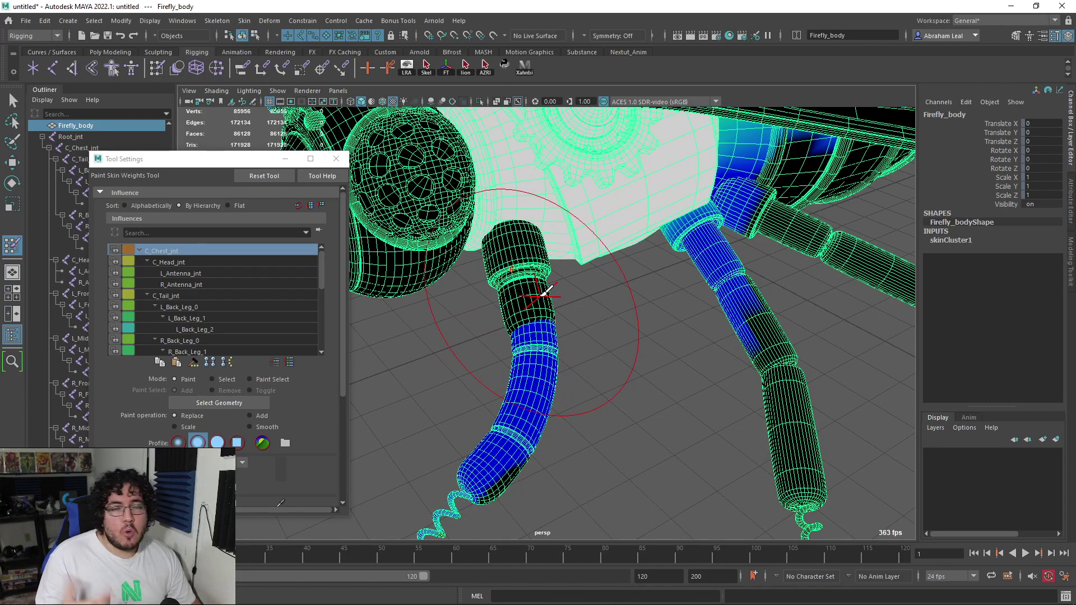
pyautogui.keyDown('alt'); pyautogui.moveTo(643, 291); pyautogui.dragTo(695, 200, button='middle'); pyautogui.keyUp('alt')
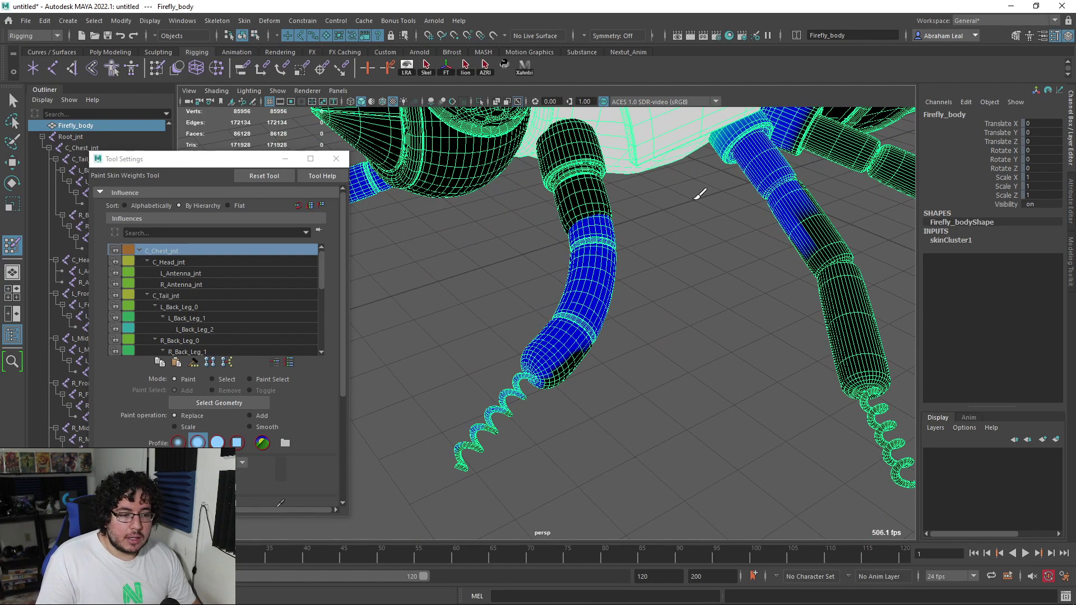
pyautogui.keyDown('alt'); pyautogui.moveTo(696, 200); pyautogui.dragTo(709, 288, button='right'); pyautogui.keyUp('alt')
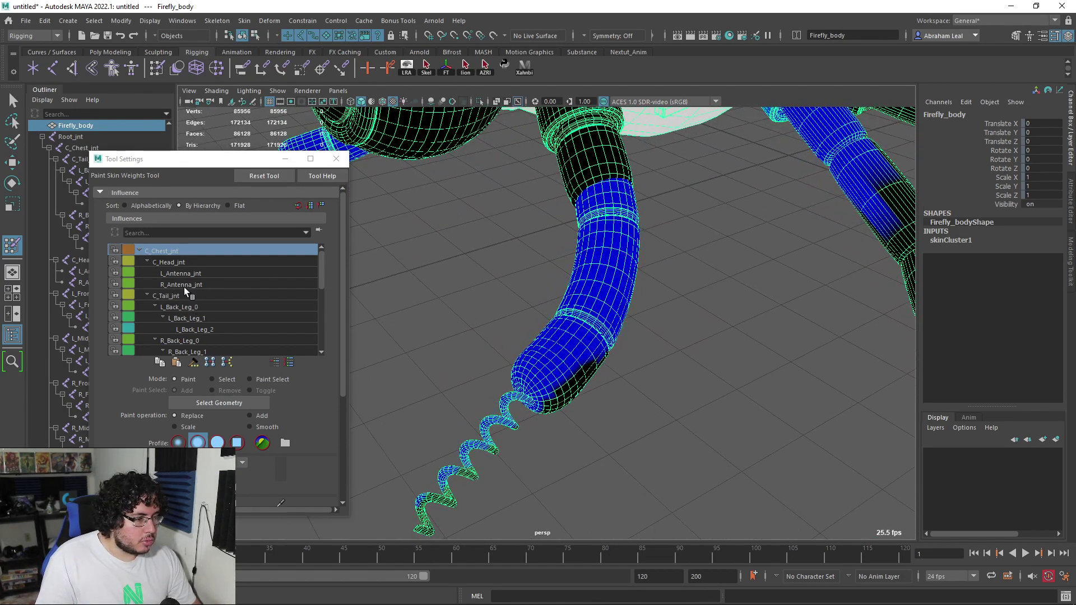
# Choose the L_Front_Leg_1 influence, switch to wireframe display and select the vertices of the left front leg's curved lower piece.
pyautogui.scroll(-3, 188, 302)
pyautogui.click(190, 306)
pyautogui.keyDown('alt'); pyautogui.moveTo(365, 301); pyautogui.dragTo(516, 350); pyautogui.keyUp('alt')
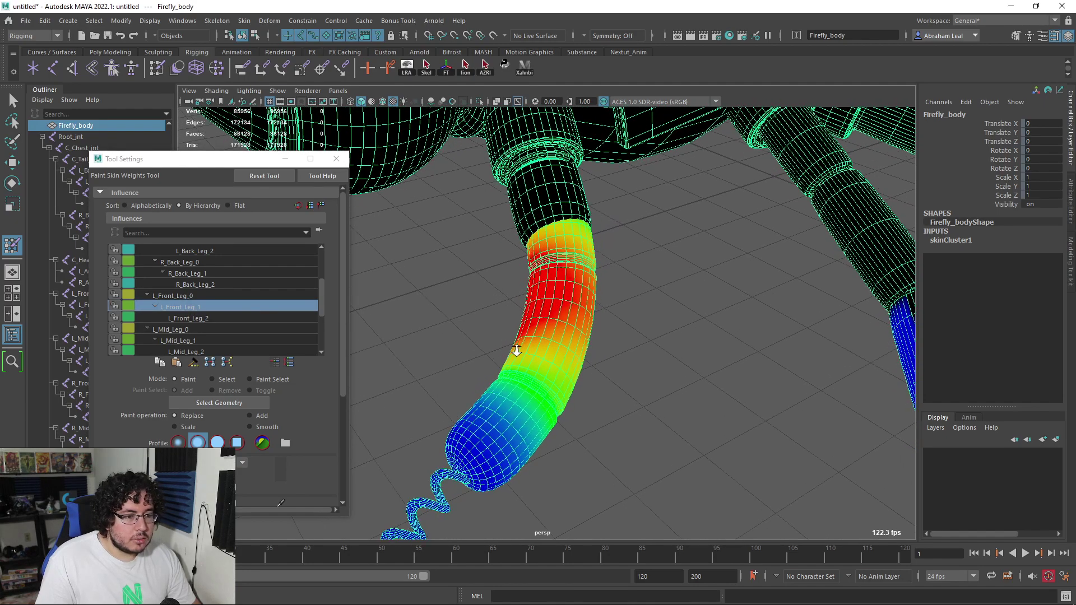
pyautogui.keyDown('alt'); pyautogui.moveTo(516, 350); pyautogui.dragTo(637, 288, button='right'); pyautogui.keyUp('alt')
pyautogui.press('4')
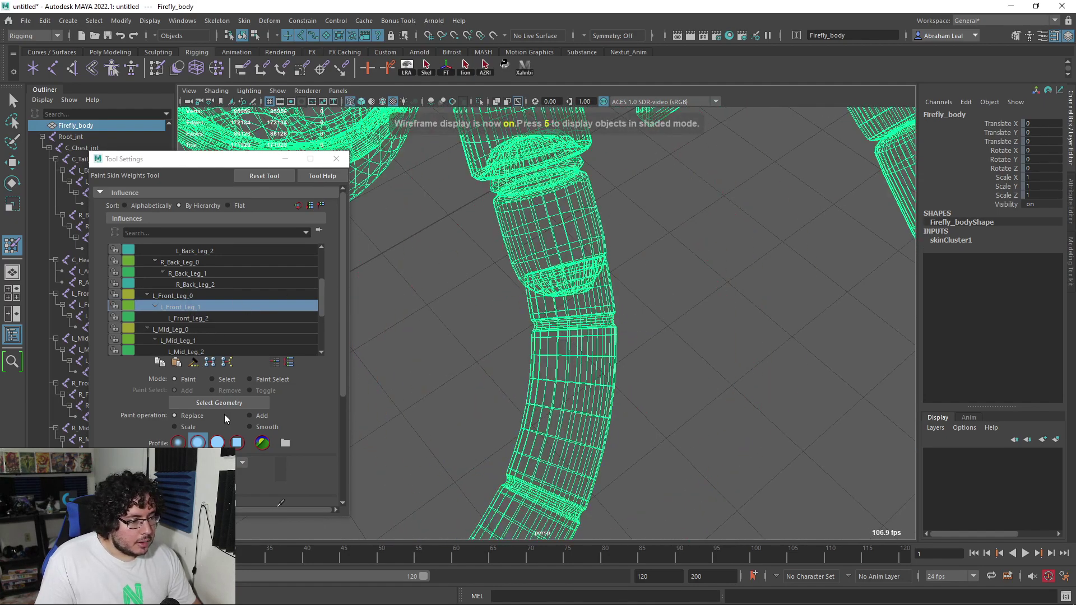
pyautogui.click(212, 380)
pyautogui.doubleClick(567, 314)
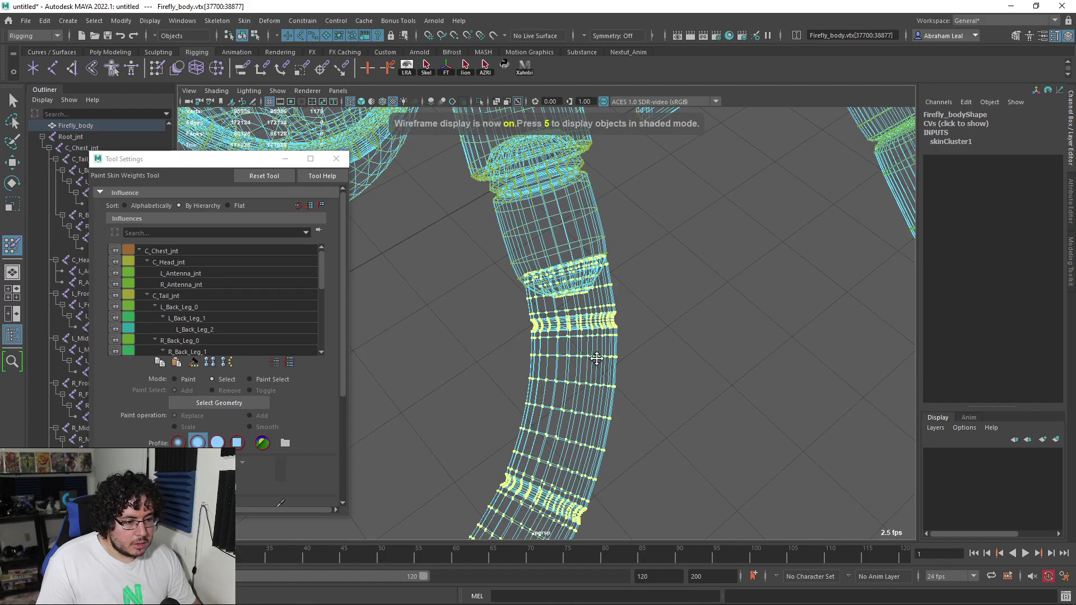
pyautogui.moveTo(592, 353)
pyautogui.keyDown('alt'); pyautogui.mouseDown(button='right')
pyautogui.moveTo(426, 270)
pyautogui.moveTo(613, 352)
pyautogui.mouseUp(button='right'); pyautogui.keyUp('alt')
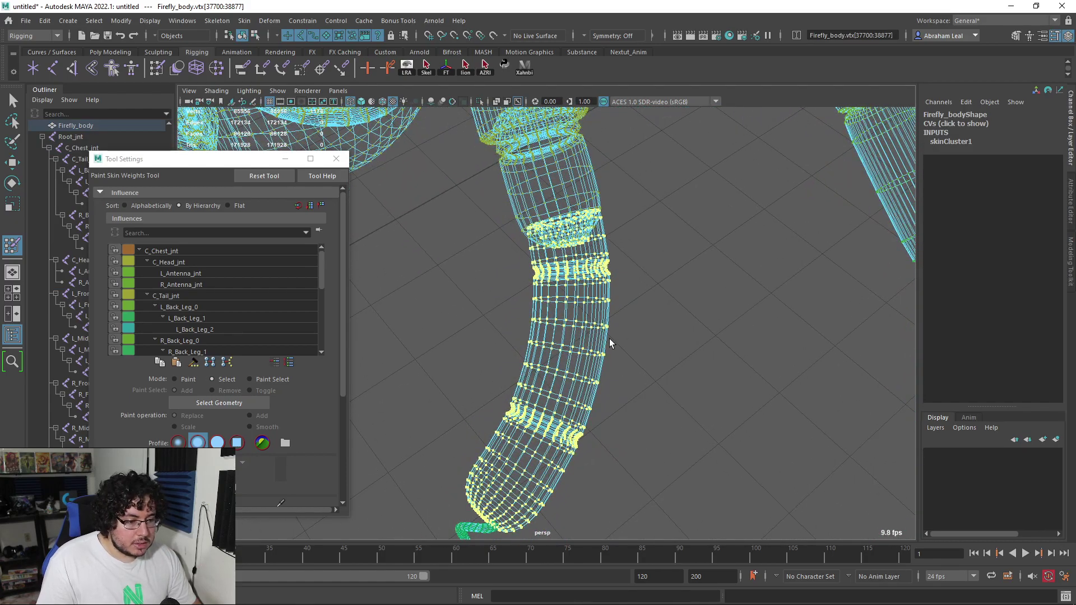
pyautogui.keyDown('alt'); pyautogui.moveTo(610, 339); pyautogui.dragTo(635, 257, button='middle'); pyautogui.keyUp('alt')
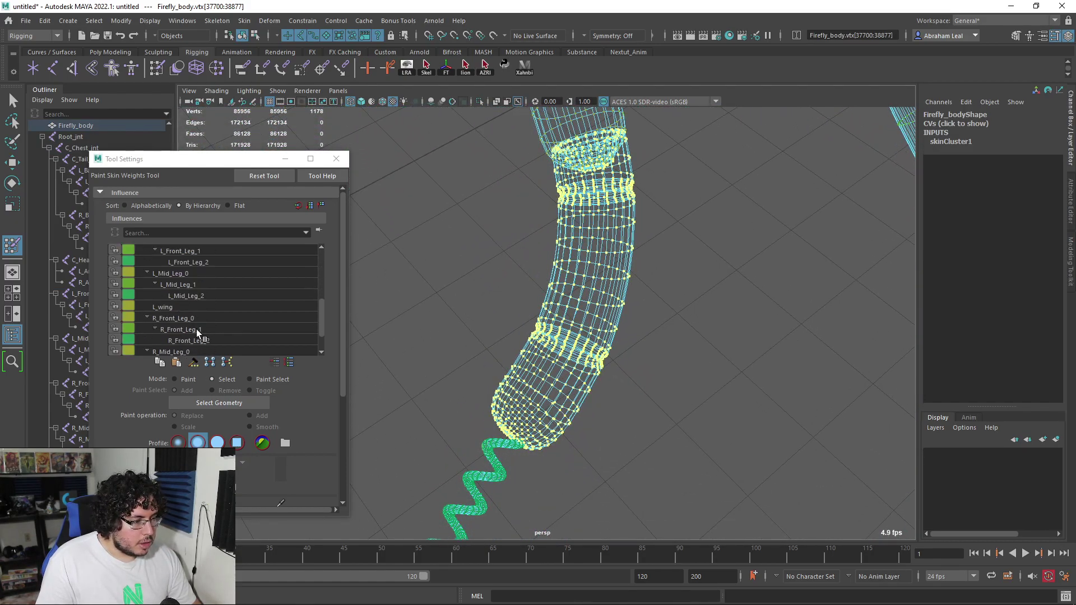
# Return to Paint mode and flood the selected curved lower piece with an L_Front_Leg_1 weight of 1.
pyautogui.click(175, 380)
pyautogui.scroll(-3, 207, 408)
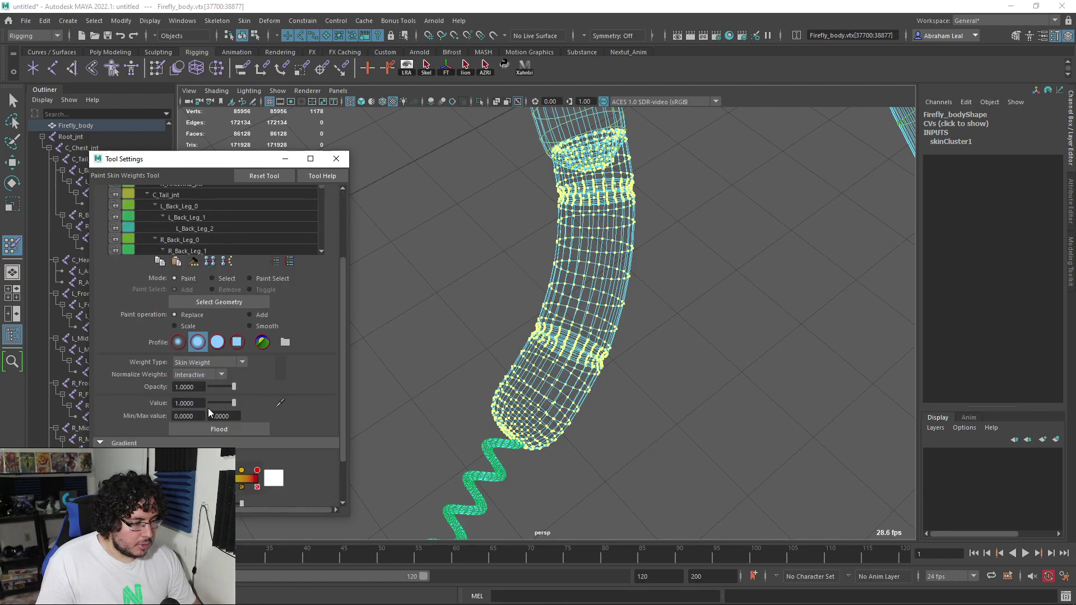
pyautogui.moveTo(565, 371)
pyautogui.keyDown('alt'); pyautogui.mouseDown(button='middle')
pyautogui.moveTo(476, 312)
pyautogui.moveTo(509, 340)
pyautogui.mouseUp(button='middle'); pyautogui.keyUp('alt')
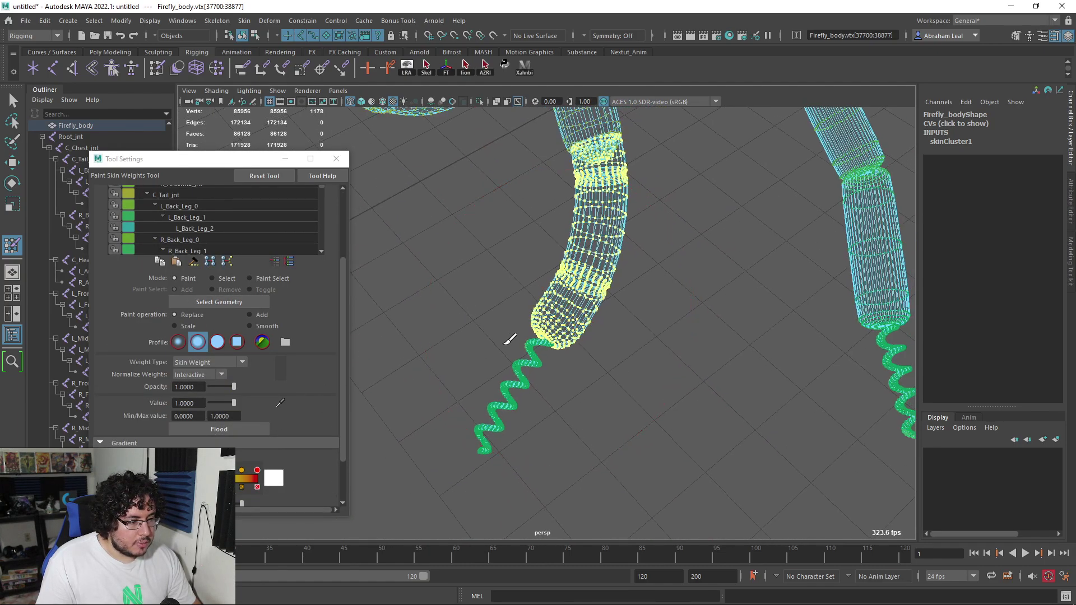
# Choose the L_Front_Leg_2 influence and, in Select mode, select the vertices of the left front leg's spring.
pyautogui.scroll(-5, 211, 226)
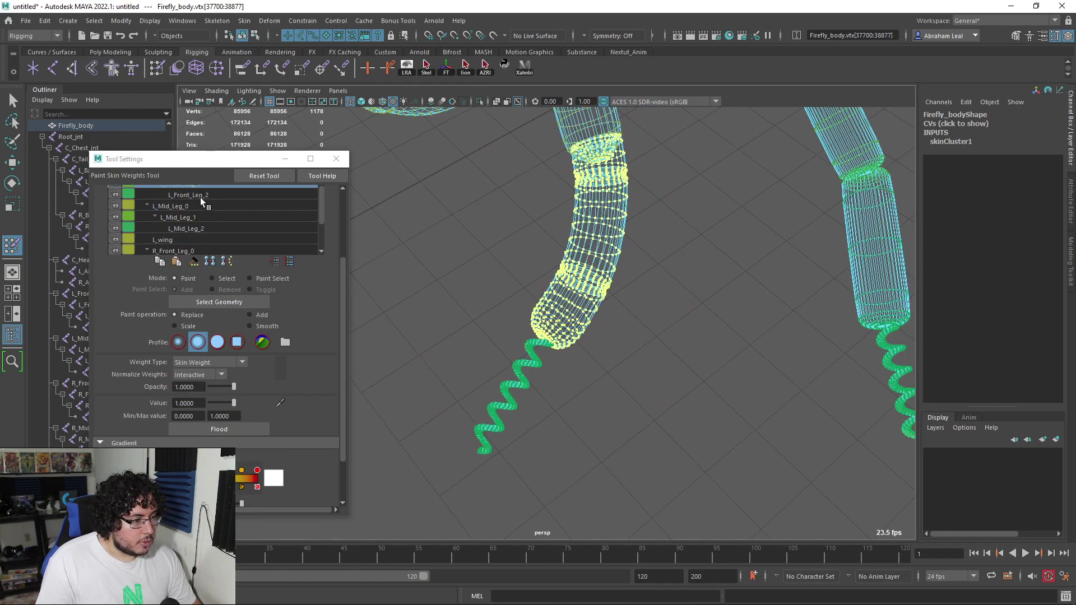
pyautogui.scroll(4, 490, 278)
pyautogui.keyDown('alt'); pyautogui.moveTo(490, 278); pyautogui.dragTo(334, 250); pyautogui.keyUp('alt')
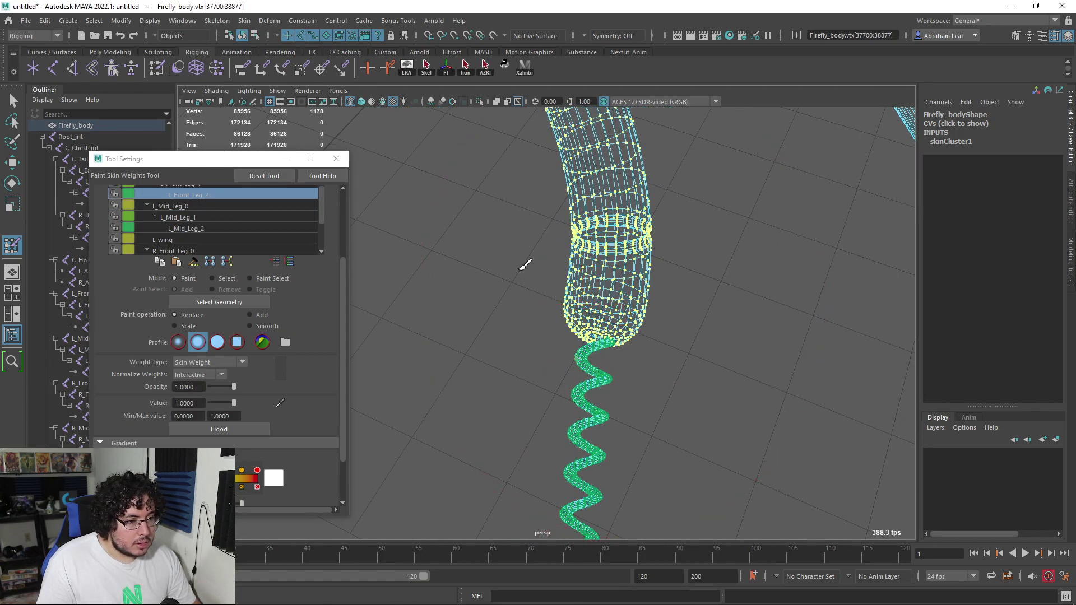
pyautogui.click(212, 279)
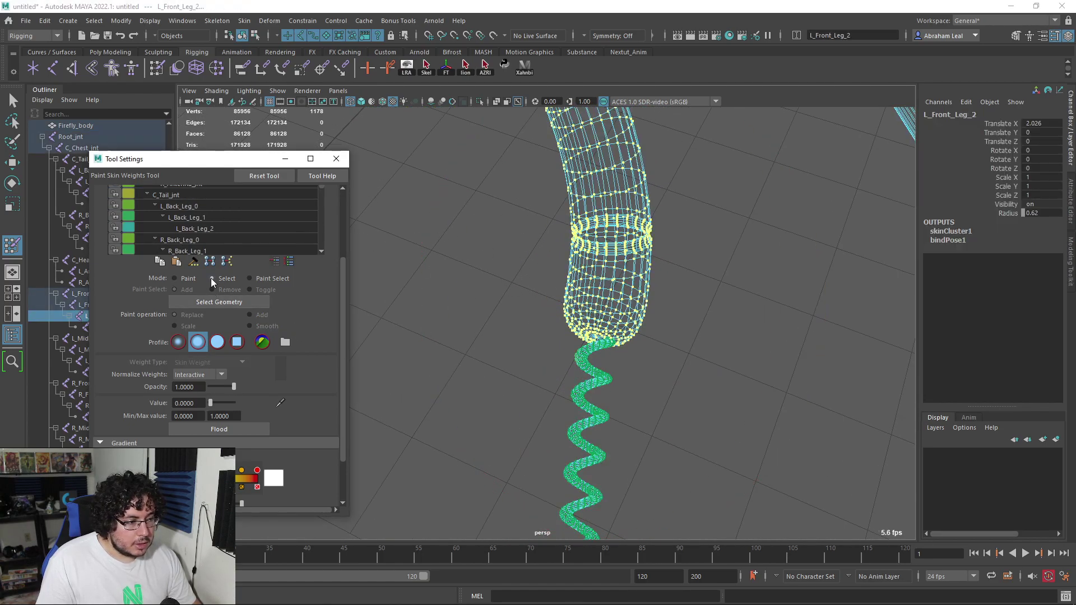
pyautogui.click(589, 358)
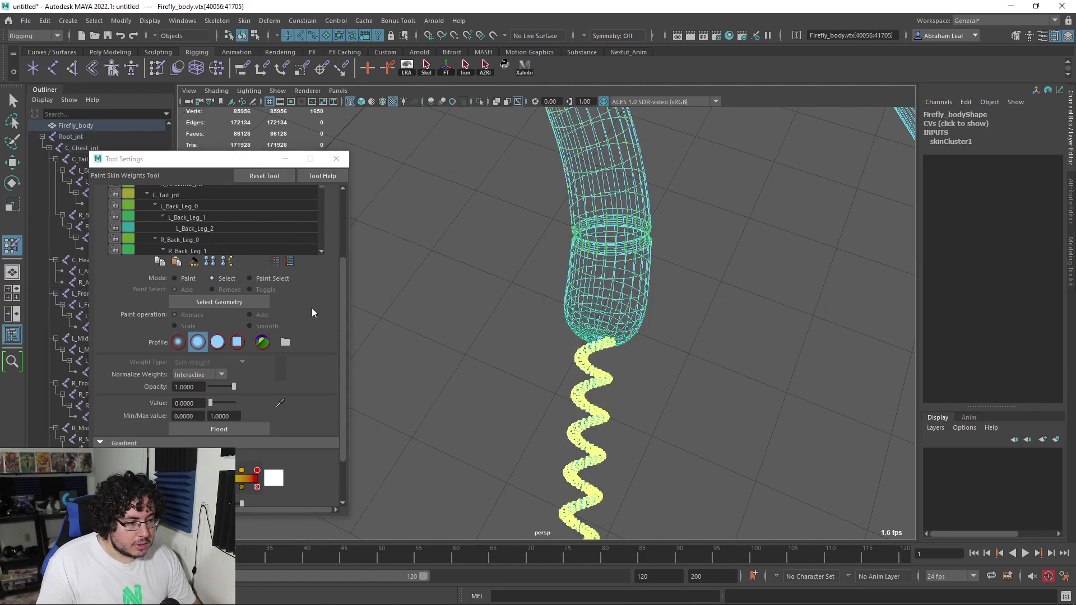
# Flood the spring's vertices with an L_Front_Leg_2 weight of 1, leave the tool and deselect everything.
pyautogui.moveTo(364, 404)
pyautogui.keyDown('alt'); pyautogui.mouseDown()
pyautogui.moveTo(435, 405)
pyautogui.moveTo(569, 281)
pyautogui.moveTo(521, 358)
pyautogui.mouseUp(); pyautogui.keyUp('alt')
pyautogui.press('q')
pyautogui.click(522, 347)
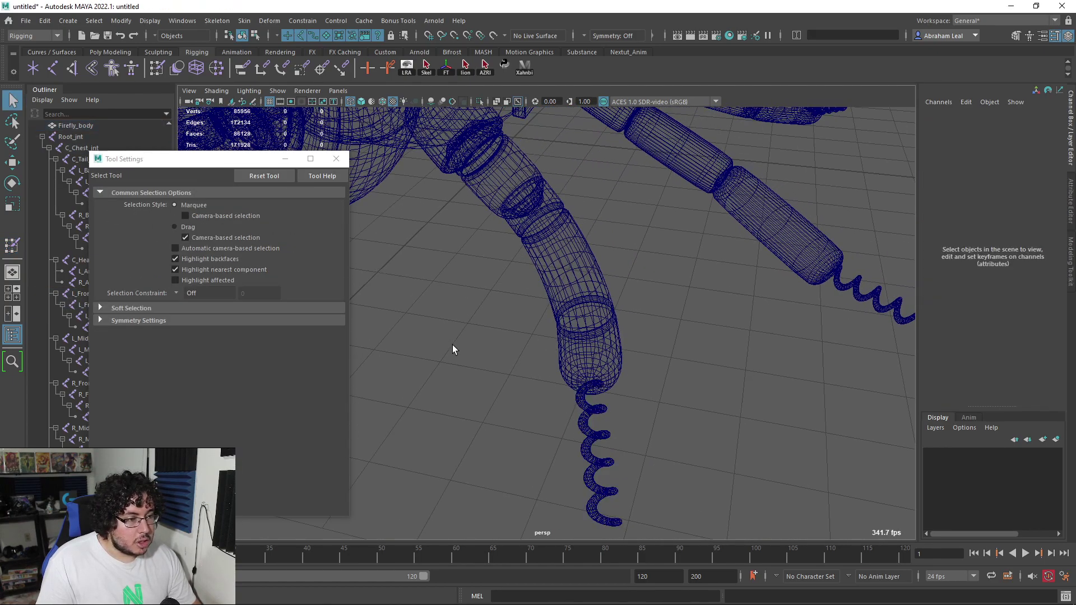
# Switch the viewport back to textured shaded display and show the joints.
pyautogui.press('6')
pyautogui.keyDown('alt'); pyautogui.moveTo(453, 350); pyautogui.dragTo(453, 329); pyautogui.keyUp('alt')
pyautogui.click(299, 102)
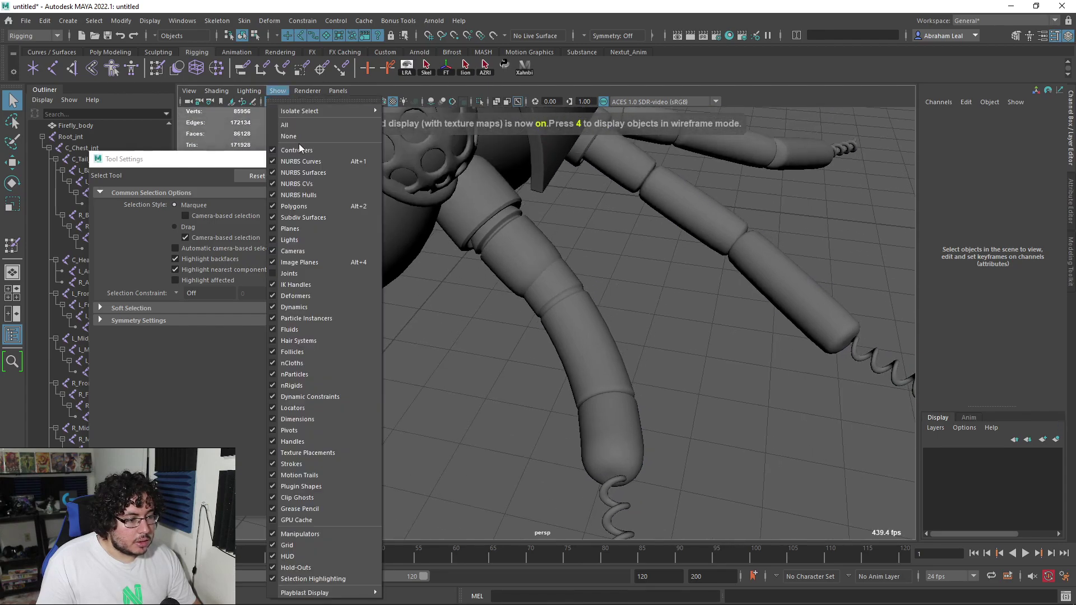
pyautogui.click(307, 285)
# Test the left front leg's deformation by rotating its upper joints, starting with L_Front_Leg_0, and undo the rotations.
pyautogui.click(446, 167)
pyautogui.press('e')
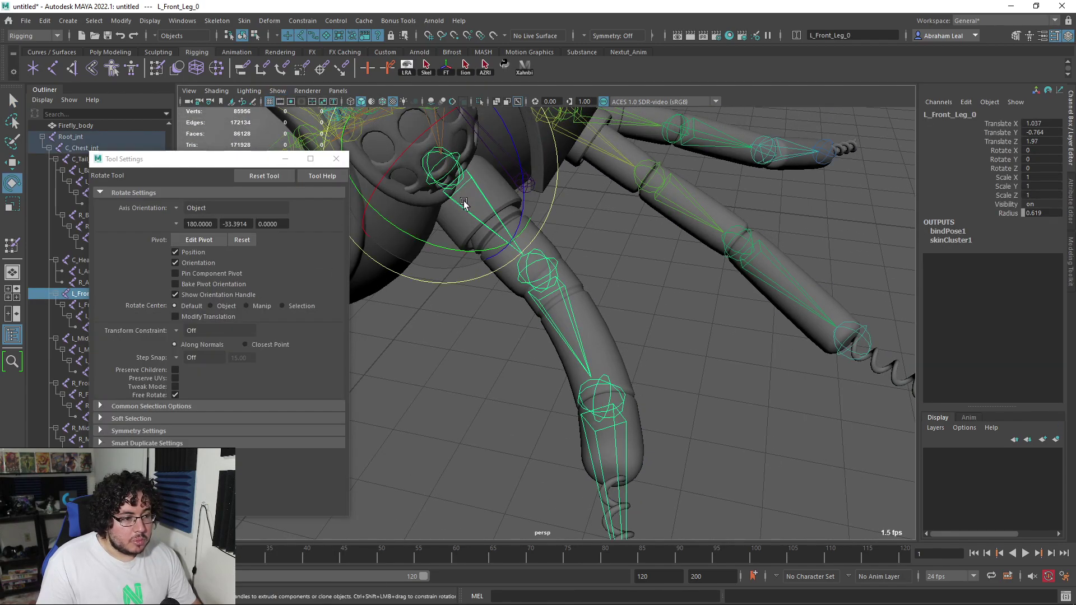
pyautogui.moveTo(447, 169); pyautogui.dragTo(521, 297)
pyautogui.click(547, 269)
pyautogui.click(546, 290)
pyautogui.hotkey('ctrl', 'z')
# Test-rotate the L_Front_Leg_2 joint from two viewing angles, undoing each rotation, and clear the selection.
pyautogui.click(686, 401)
pyautogui.click(619, 399)
pyautogui.keyDown('alt'); pyautogui.moveTo(623, 404); pyautogui.dragTo(624, 345, button='middle'); pyautogui.keyUp('alt')
pyautogui.moveTo(611, 347); pyautogui.dragTo(624, 375)
pyautogui.hotkey('ctrl', 'z')
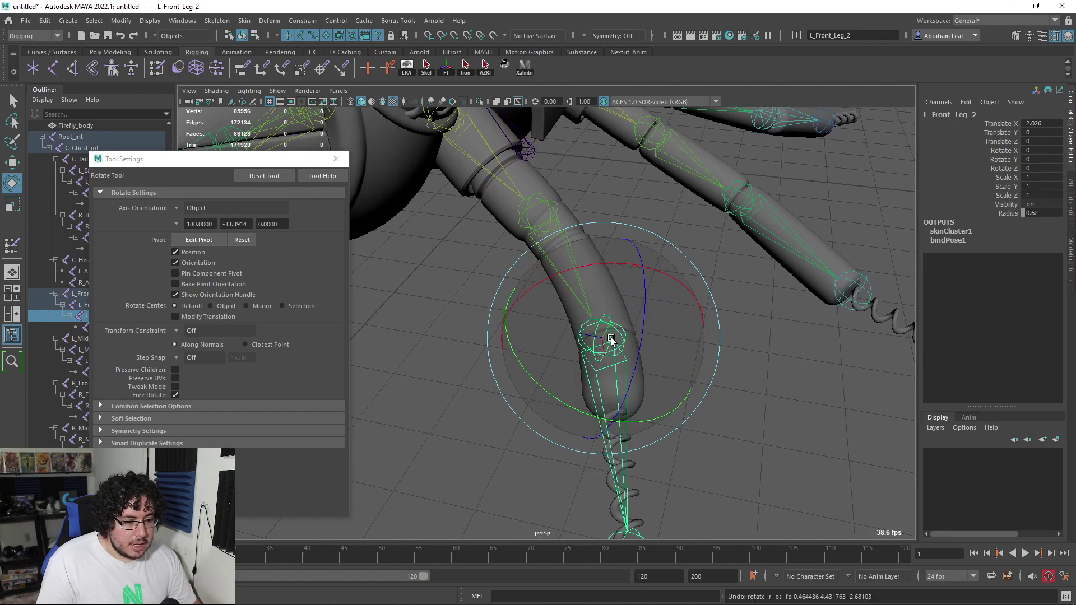
pyautogui.keyDown('alt'); pyautogui.moveTo(606, 339); pyautogui.dragTo(496, 364); pyautogui.keyUp('alt')
pyautogui.keyDown('alt'); pyautogui.moveTo(496, 364); pyautogui.dragTo(605, 336, button='middle'); pyautogui.keyUp('alt')
pyautogui.keyDown('alt'); pyautogui.moveTo(605, 336); pyautogui.dragTo(578, 339); pyautogui.keyUp('alt')
pyautogui.moveTo(578, 339); pyautogui.dragTo(607, 340)
pyautogui.hotkey('ctrl', 'z')
pyautogui.click(692, 285)
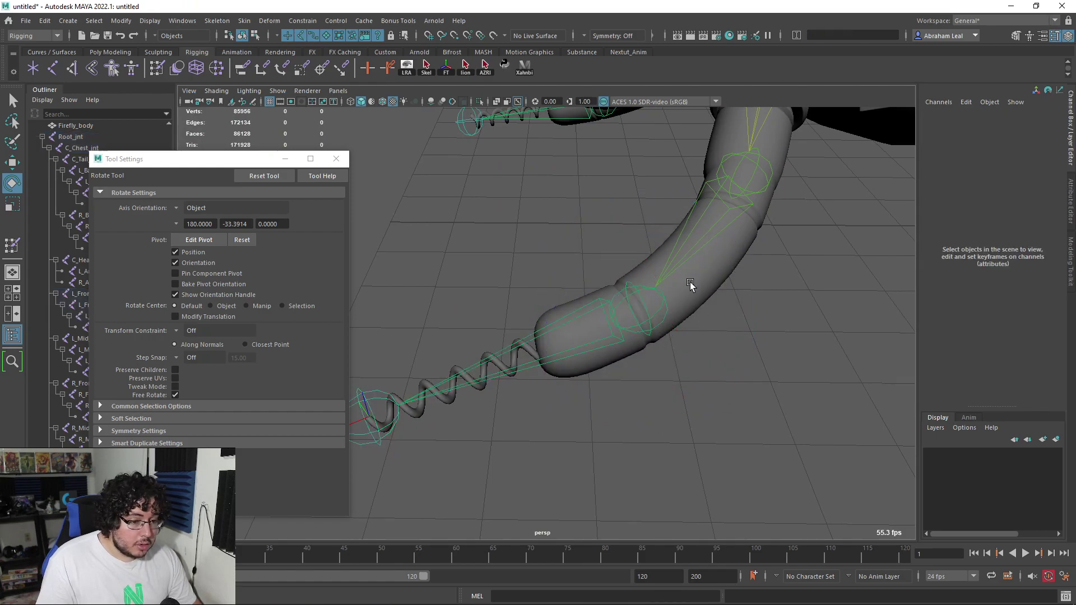
# Reopen the Paint Skin Weights Tool on Firefly_body with the L_Front_Leg_2 influence and bring up its brush stroke settings.
pyautogui.click(13, 247)
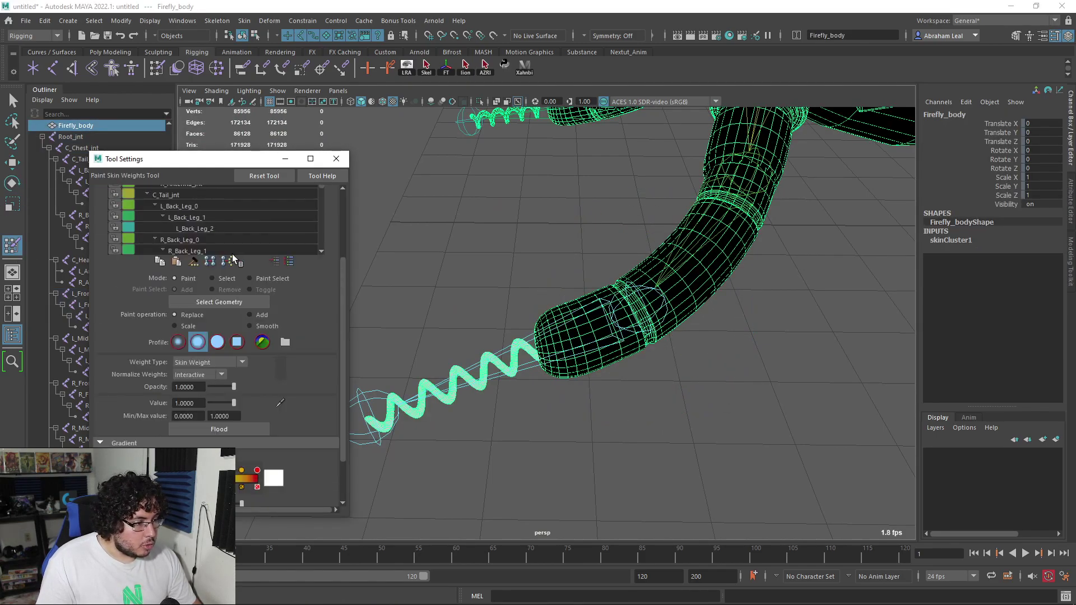
pyautogui.scroll(-4, 202, 232)
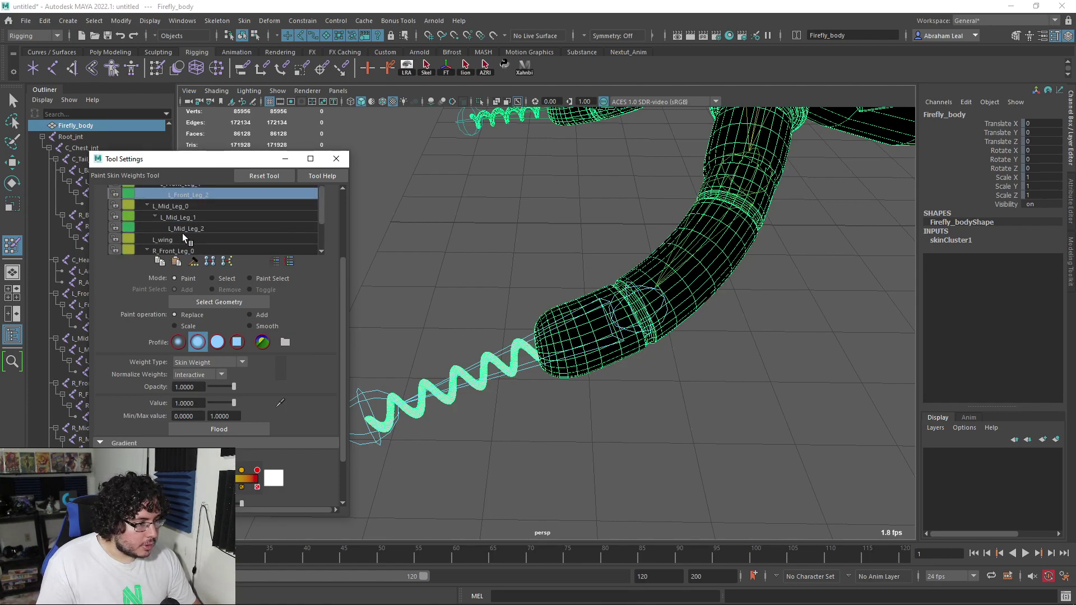
pyautogui.scroll(1, 197, 215)
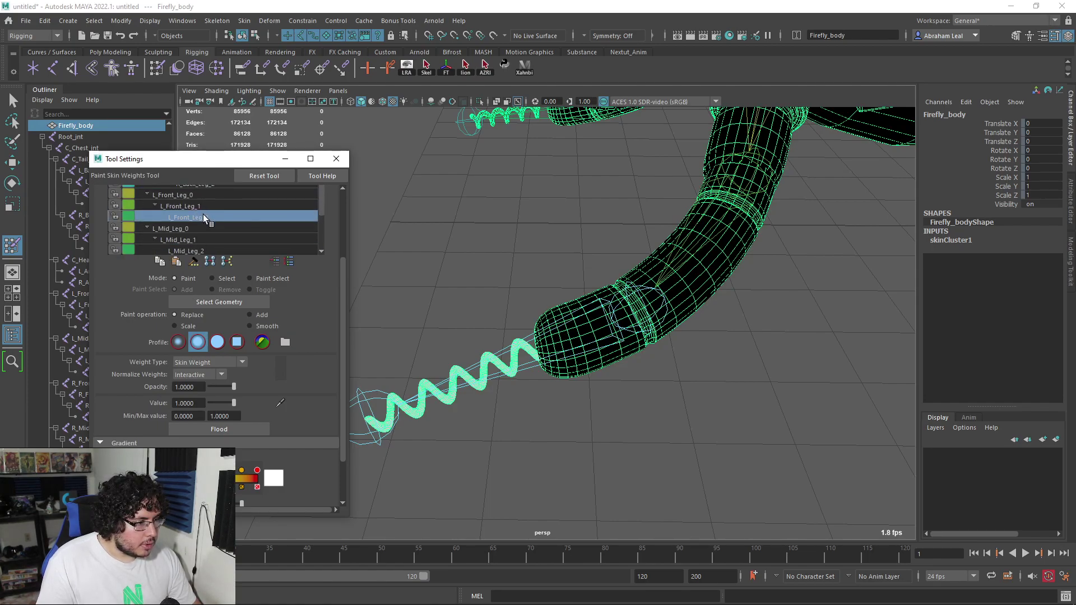
pyautogui.keyDown('alt'); pyautogui.moveTo(570, 338); pyautogui.dragTo(616, 338); pyautogui.keyUp('alt')
pyautogui.scroll(5, 577, 339)
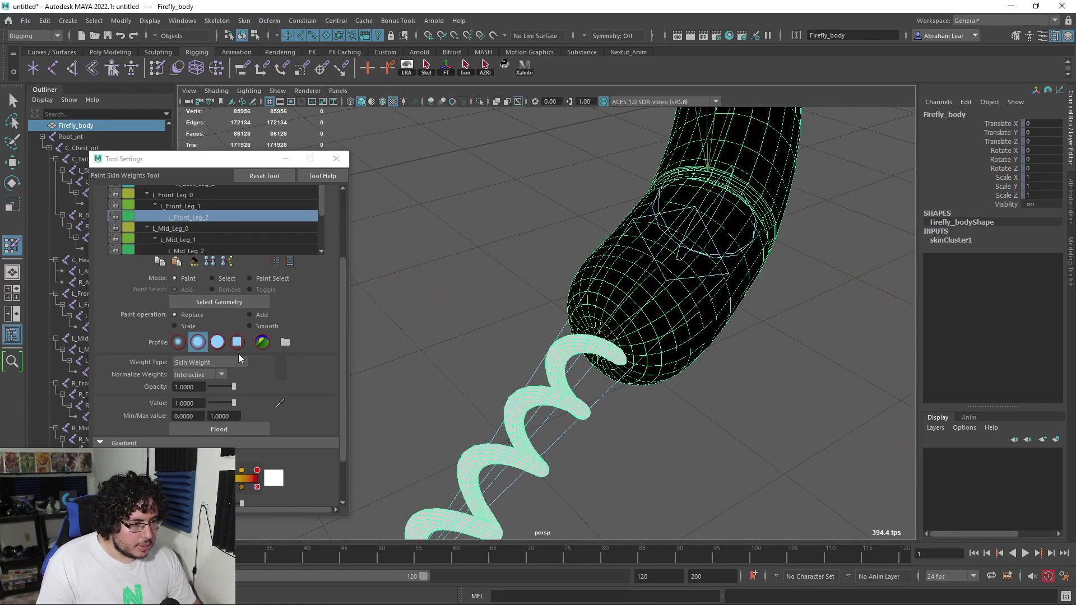
pyautogui.scroll(-2, 203, 428)
pyautogui.scroll(-2, 196, 440)
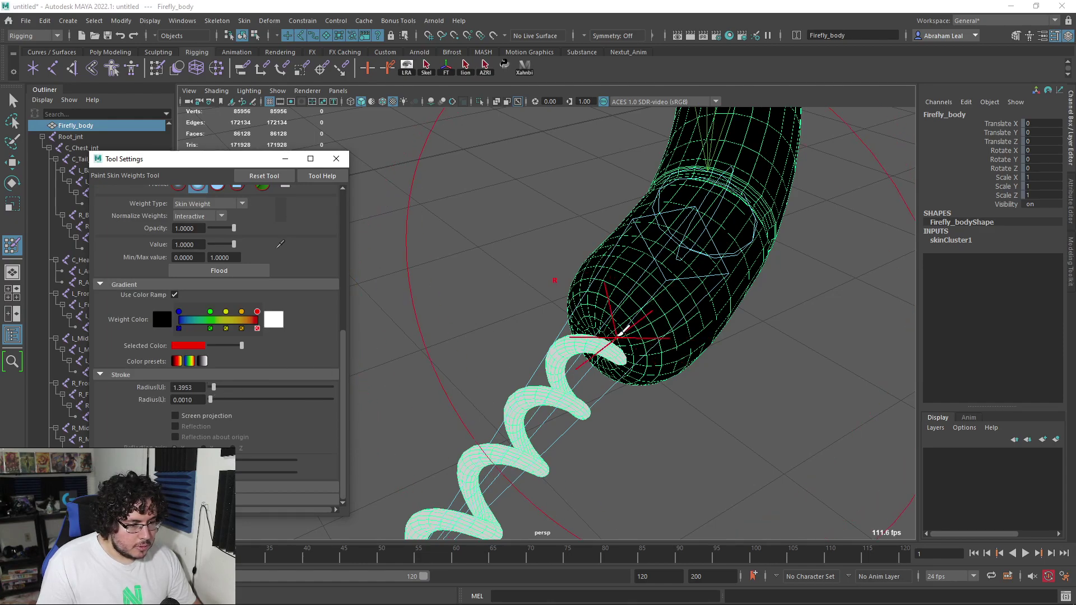
# Try painting a weight of 1 on the rounded end of the left front leg and undo the stroke.
pyautogui.click(618, 313)
pyautogui.keyDown('alt'); pyautogui.moveTo(695, 383); pyautogui.dragTo(582, 332); pyautogui.keyUp('alt')
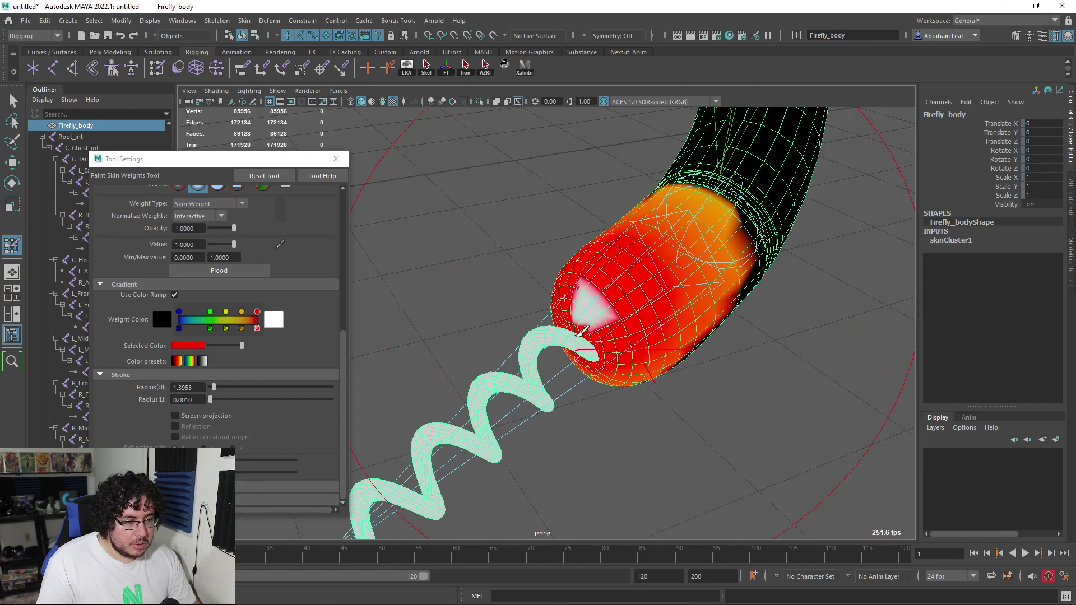
pyautogui.hotkey('ctrl', 'z')
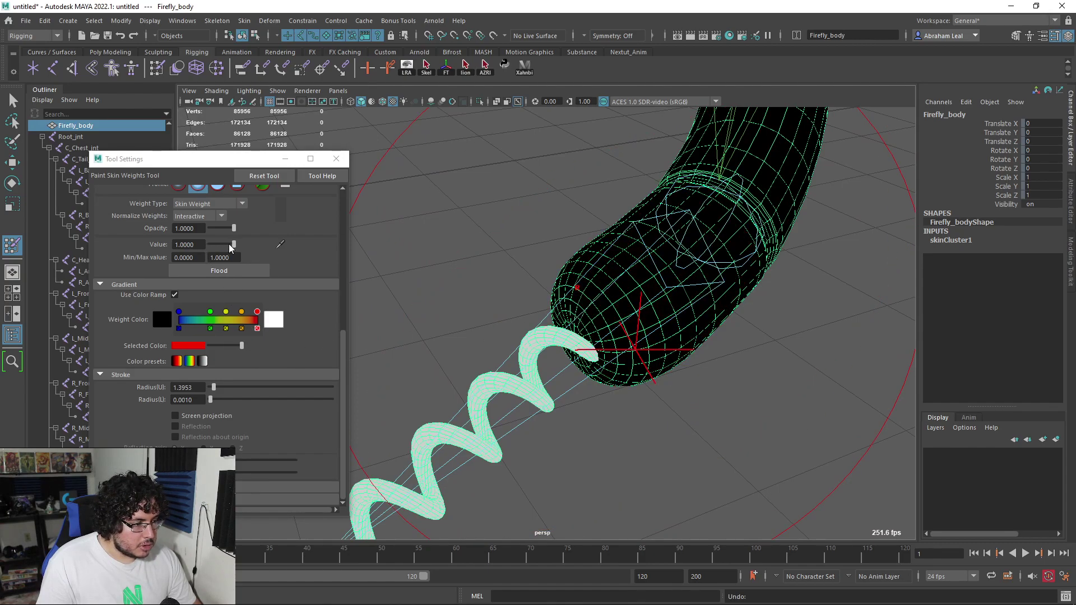
# Set the paint value to 0.75 and paint L_Front_Leg_2 weight all around the leg's rounded end.
pyautogui.click(229, 245)
pyautogui.click(591, 321)
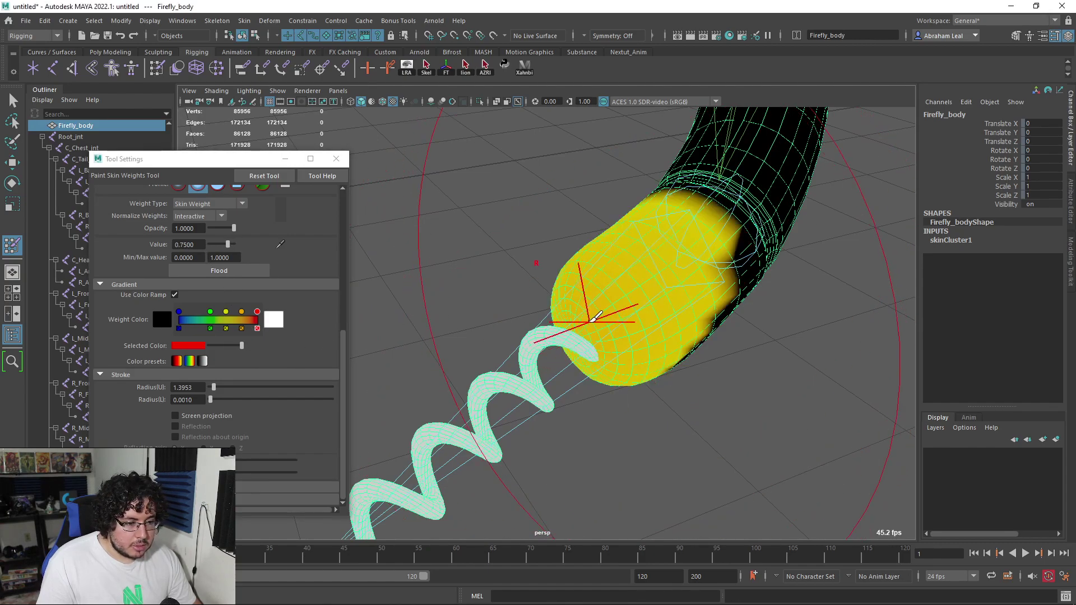
pyautogui.click(632, 353)
pyautogui.moveTo(653, 395)
pyautogui.keyDown('alt'); pyautogui.mouseDown()
pyautogui.moveTo(679, 347)
pyautogui.moveTo(668, 224)
pyautogui.mouseUp(); pyautogui.keyUp('alt')
pyautogui.click(671, 225)
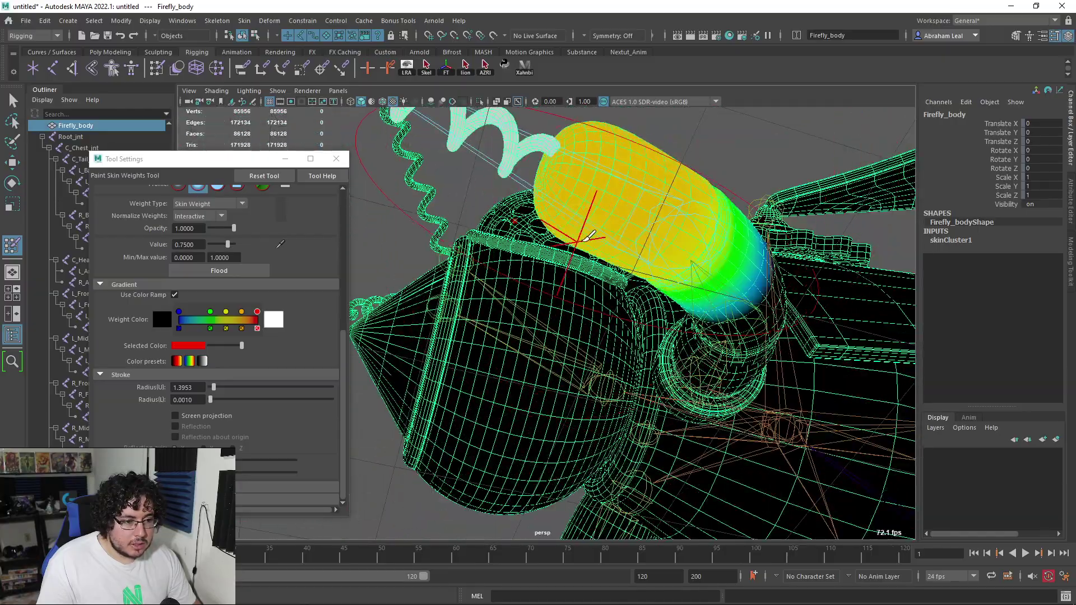
pyautogui.keyDown('alt'); pyautogui.moveTo(584, 237); pyautogui.dragTo(636, 284); pyautogui.keyUp('alt')
pyautogui.click(608, 263)
pyautogui.keyDown('alt'); pyautogui.moveTo(630, 231); pyautogui.dragTo(547, 358); pyautogui.keyUp('alt')
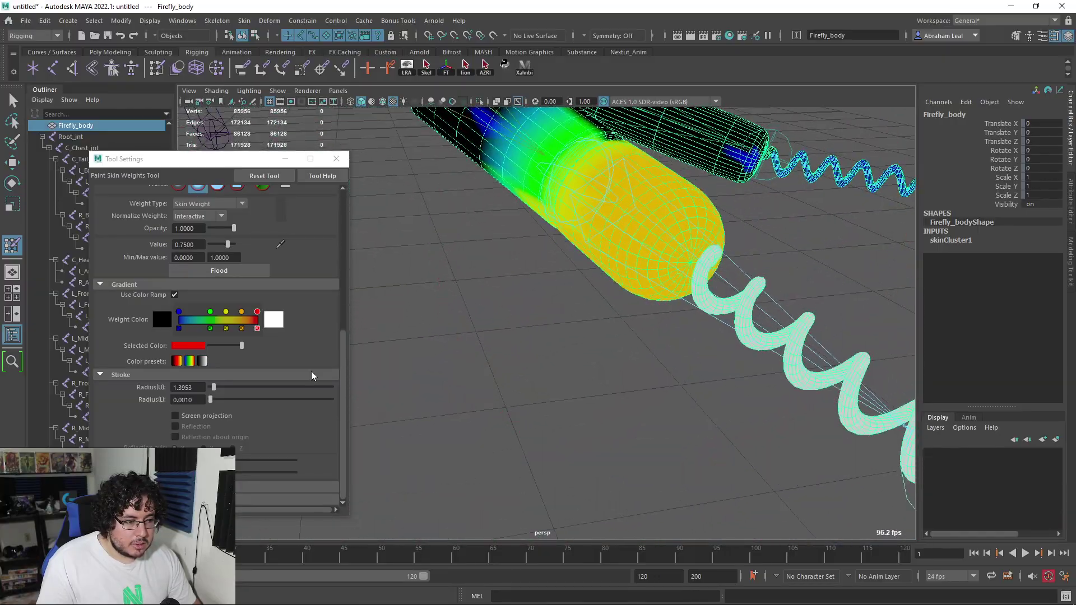
# Switch the paint operation to Smooth, blend the L_Front_Leg_2 weights above the rounded end and leave the tool.
pyautogui.scroll(2, 198, 284)
pyautogui.click(250, 303)
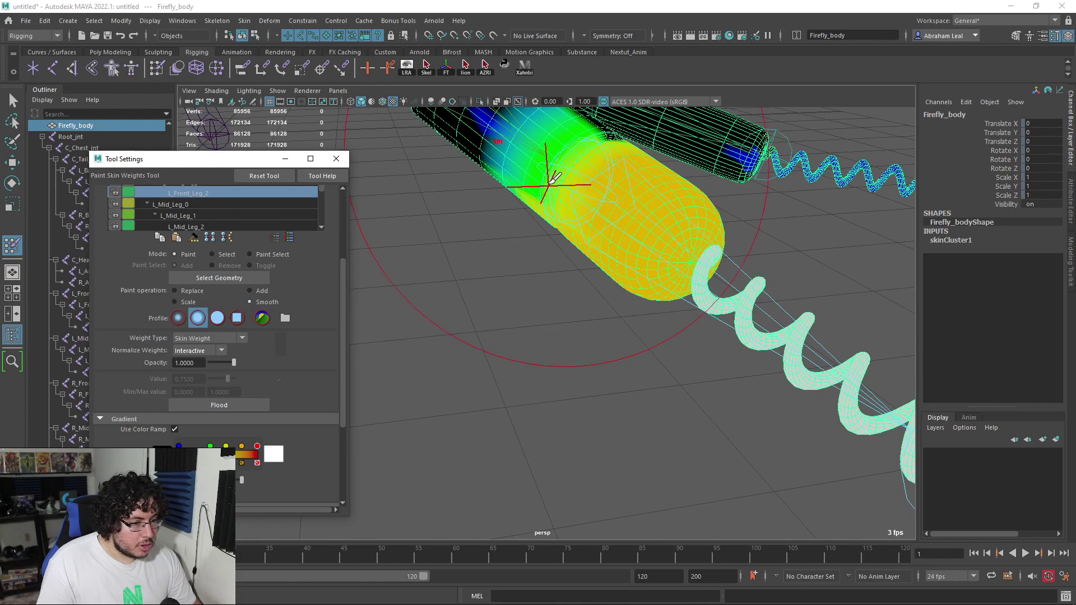
pyautogui.moveTo(547, 180)
pyautogui.mouseDown()
pyautogui.moveTo(608, 190)
pyautogui.moveTo(610, 240)
pyautogui.moveTo(567, 240)
pyautogui.mouseUp()
pyautogui.moveTo(709, 323)
pyautogui.mouseDown()
pyautogui.moveTo(743, 305)
pyautogui.moveTo(731, 271)
pyautogui.moveTo(691, 295)
pyautogui.mouseUp()
pyautogui.press('e')
pyautogui.press('q')
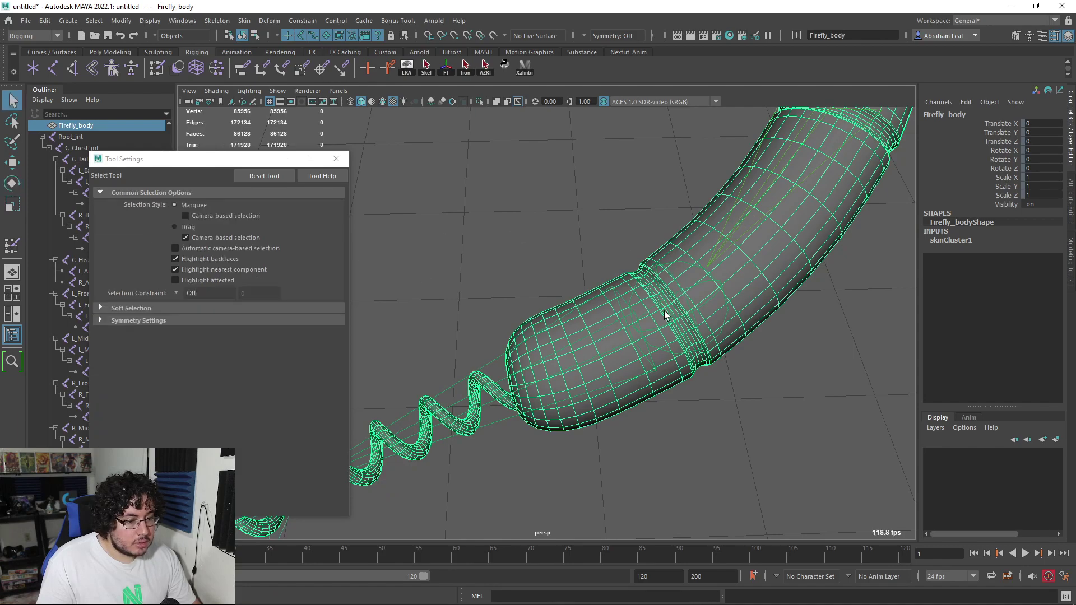
# Test-rotate the L_Front_Leg_2 joint to check the smoothed bend, undo the rotation and close the tool settings.
pyautogui.click(664, 310)
pyautogui.press('e')
pyautogui.moveTo(622, 316); pyautogui.dragTo(714, 327)
pyautogui.scroll(-8, 714, 327)
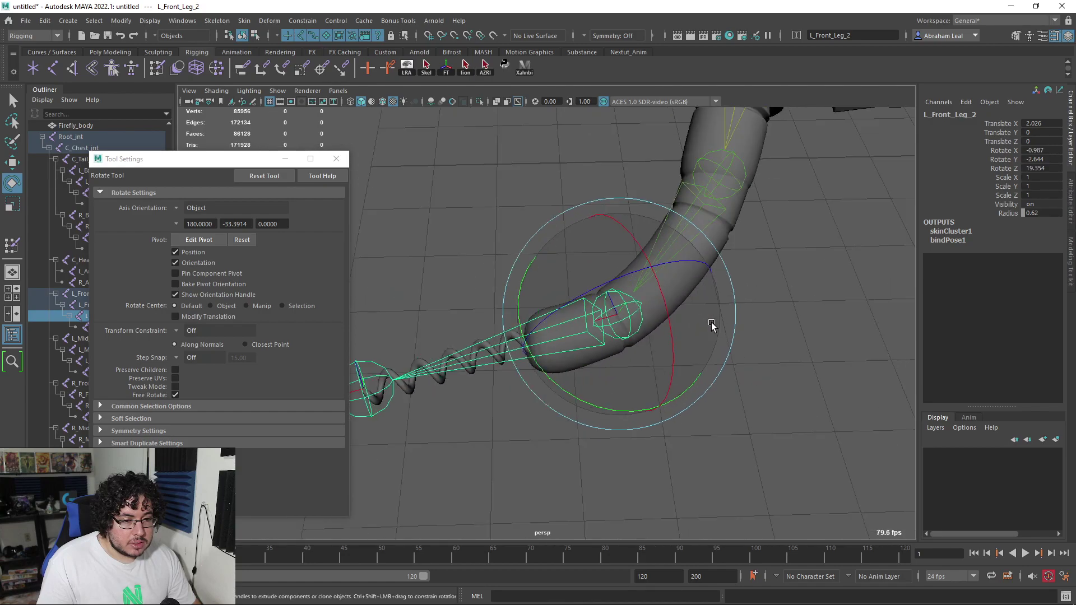
pyautogui.hotkey('ctrl', 'z')
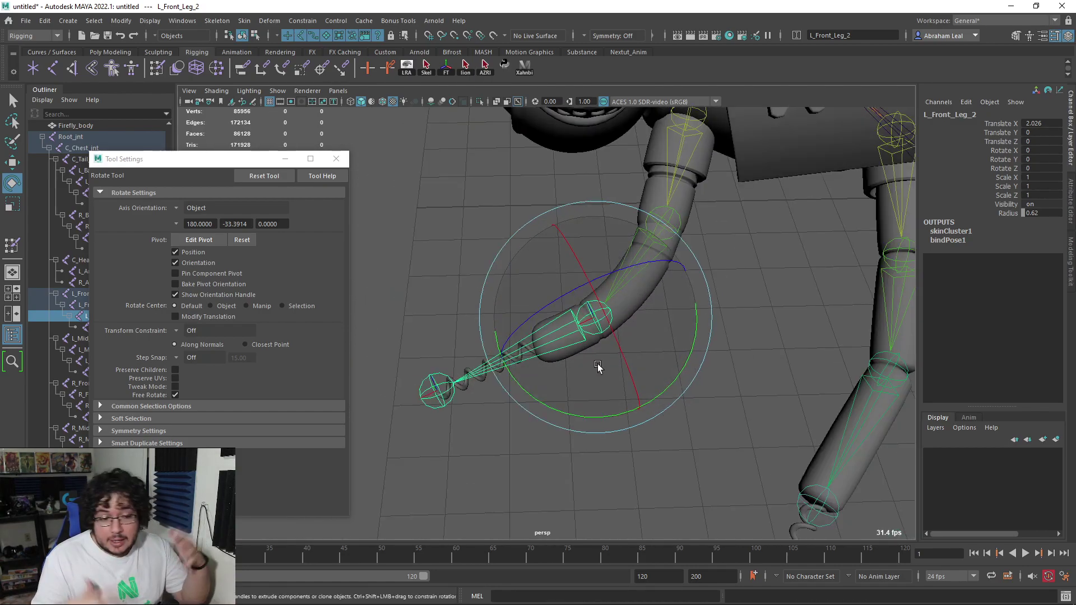
pyautogui.click(549, 227)
pyautogui.click(337, 160)
# Reopen the Paint Skin Weights Tool settings for Firefly_body and choose the L_Mid_Leg_0 influence.
pyautogui.keyDown('alt'); pyautogui.moveTo(561, 280); pyautogui.dragTo(590, 348); pyautogui.keyUp('alt')
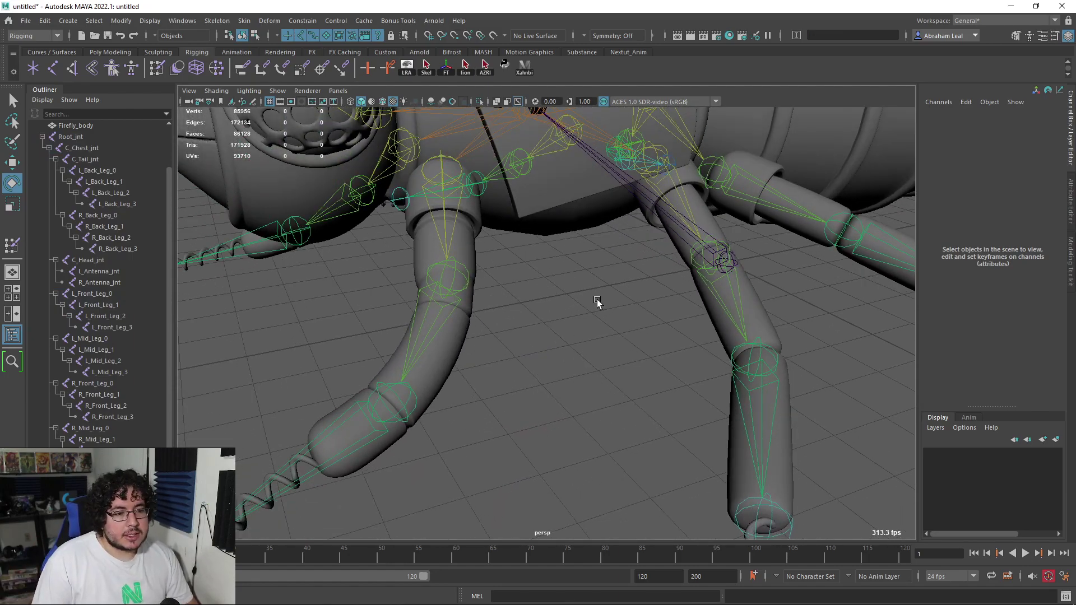
pyautogui.scroll(-6, 598, 301)
pyautogui.keyDown('alt'); pyautogui.moveTo(598, 301); pyautogui.dragTo(521, 277); pyautogui.keyUp('alt')
pyautogui.scroll(6, 579, 292)
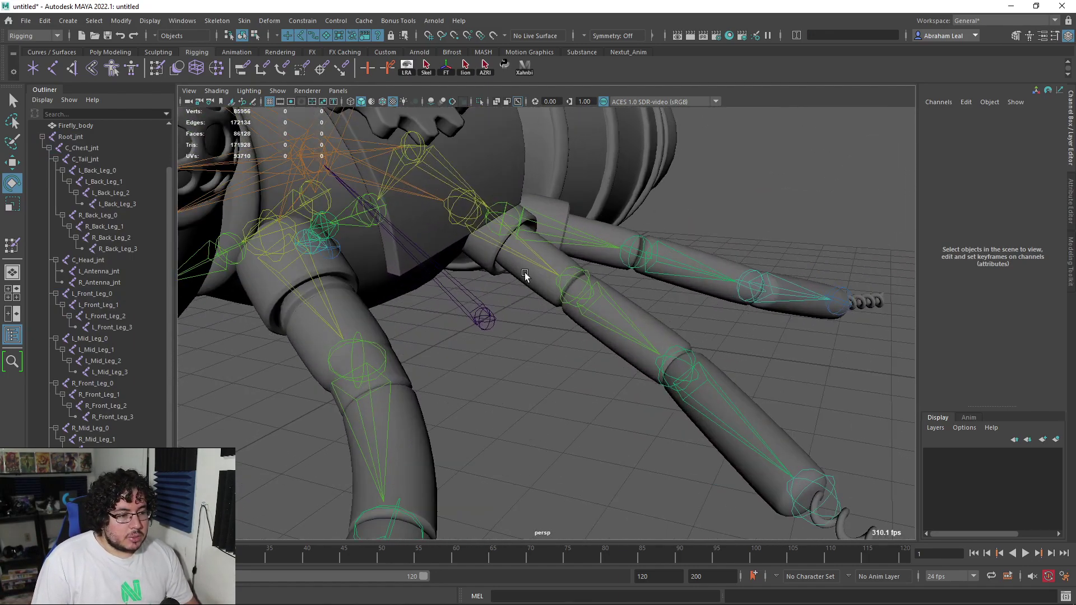
pyautogui.click(457, 255)
pyautogui.doubleClick(13, 245)
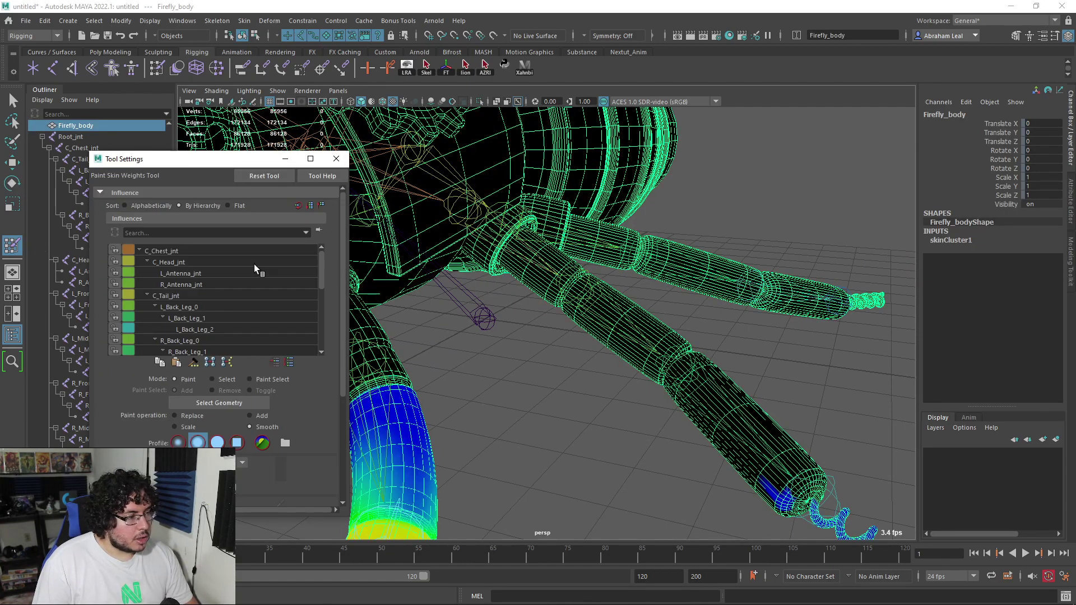
pyautogui.scroll(-2, 188, 316)
pyautogui.click(190, 326)
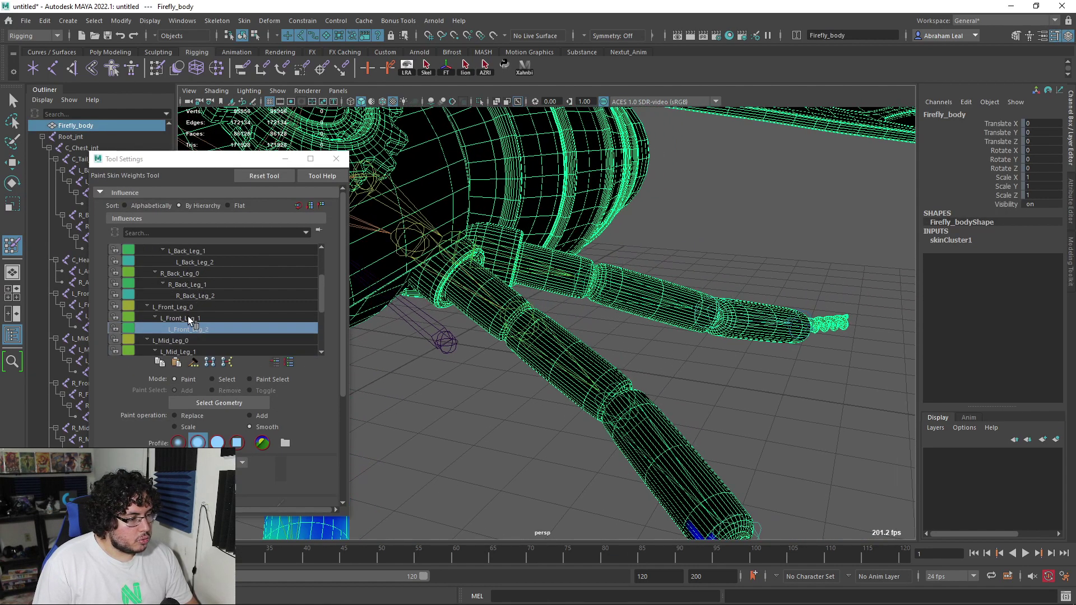
pyautogui.scroll(-2, 197, 318)
pyautogui.click(176, 286)
pyautogui.keyDown('alt'); pyautogui.moveTo(476, 312); pyautogui.dragTo(529, 308); pyautogui.keyUp('alt')
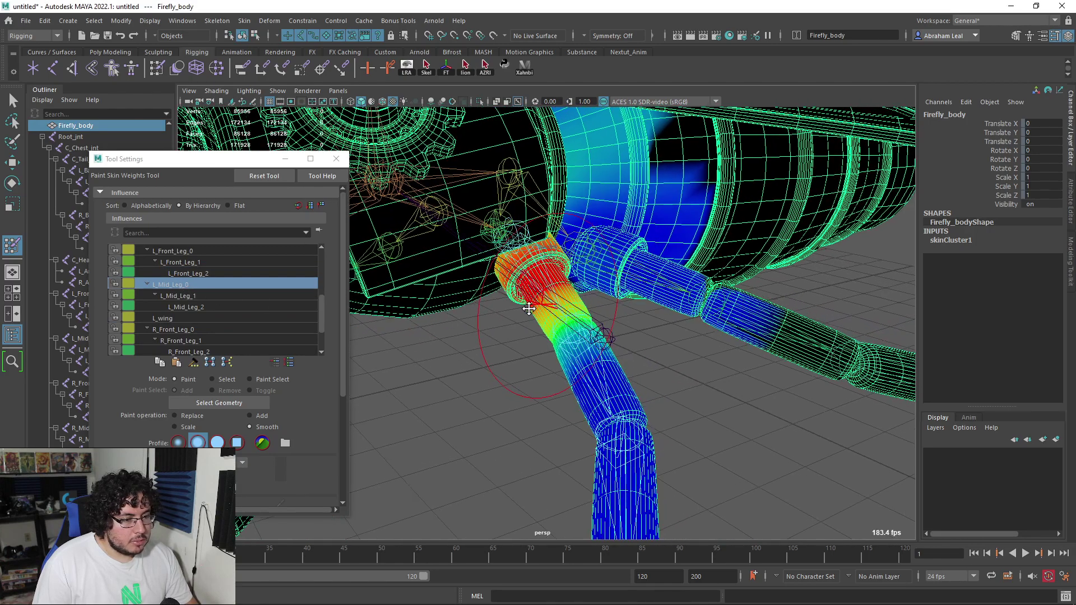
# Switch the skin weights tool to Select mode and set the weight value to 1.
pyautogui.scroll(5, 504, 300)
pyautogui.scroll(2, 249, 276)
pyautogui.scroll(-1, 249, 276)
pyautogui.scroll(-5, 213, 429)
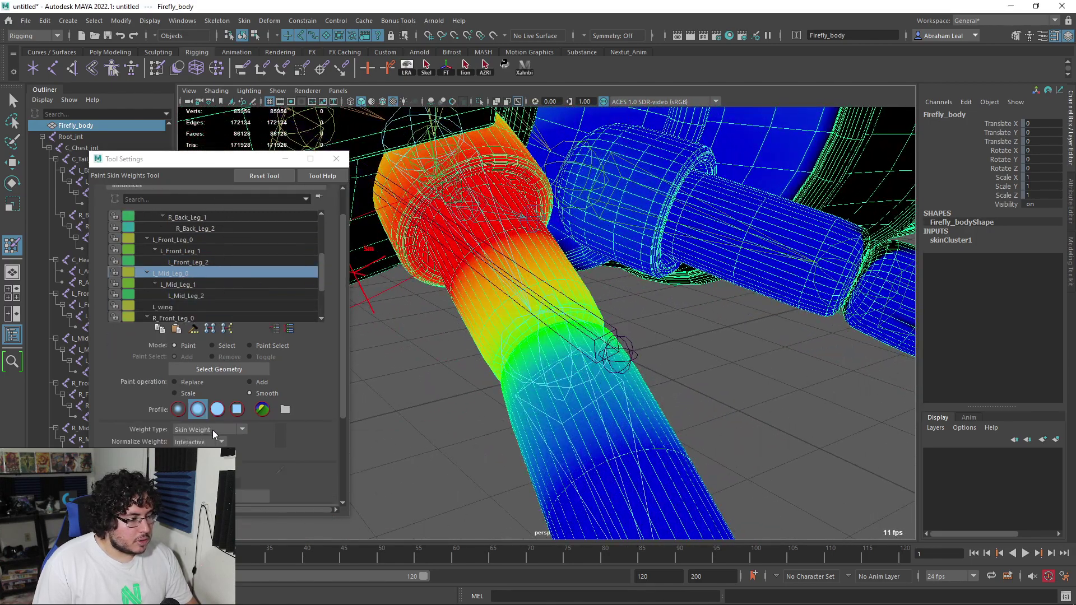
pyautogui.scroll(1, 219, 322)
pyautogui.click(212, 254)
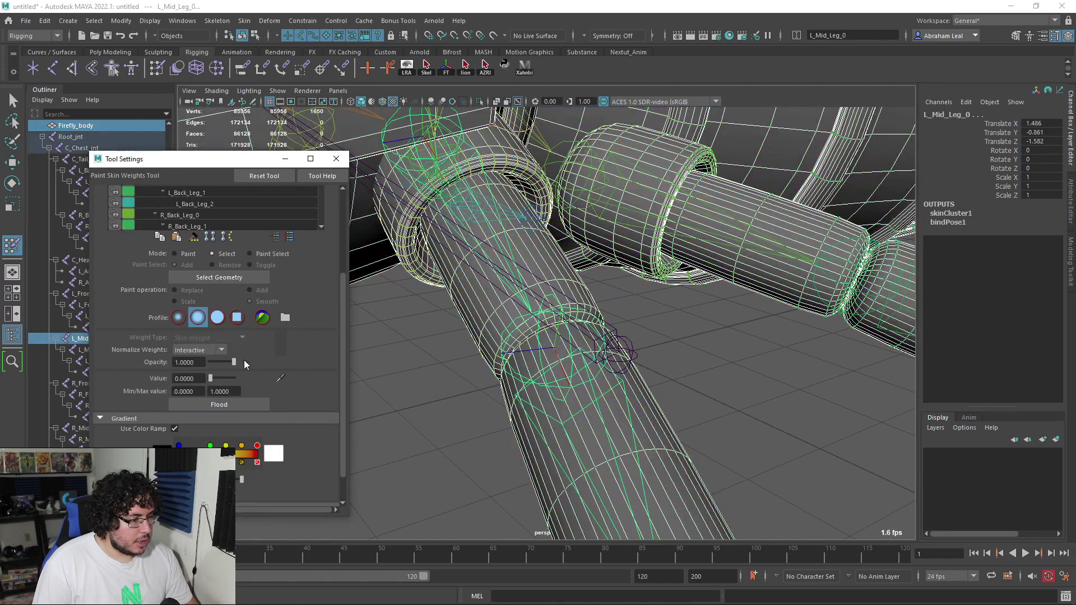
pyautogui.click(212, 379)
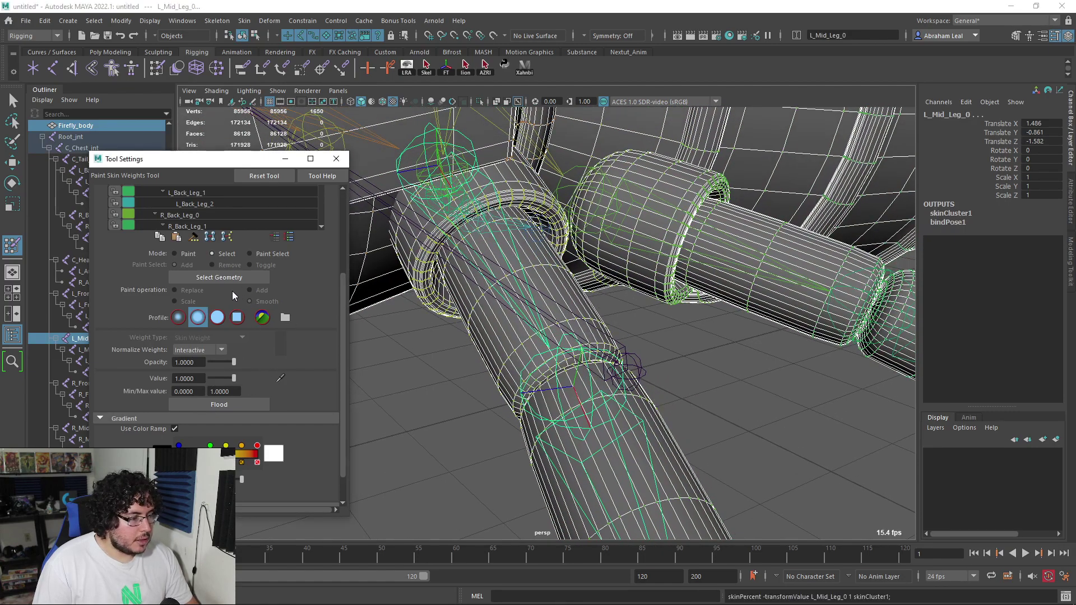
# Select all vertices of the left middle leg's hip piece and the segment below it.
pyautogui.moveTo(486, 322)
pyautogui.keyDown('alt'); pyautogui.mouseDown()
pyautogui.moveTo(512, 329)
pyautogui.moveTo(531, 247)
pyautogui.mouseUp(); pyautogui.keyUp('alt')
pyautogui.press('q')
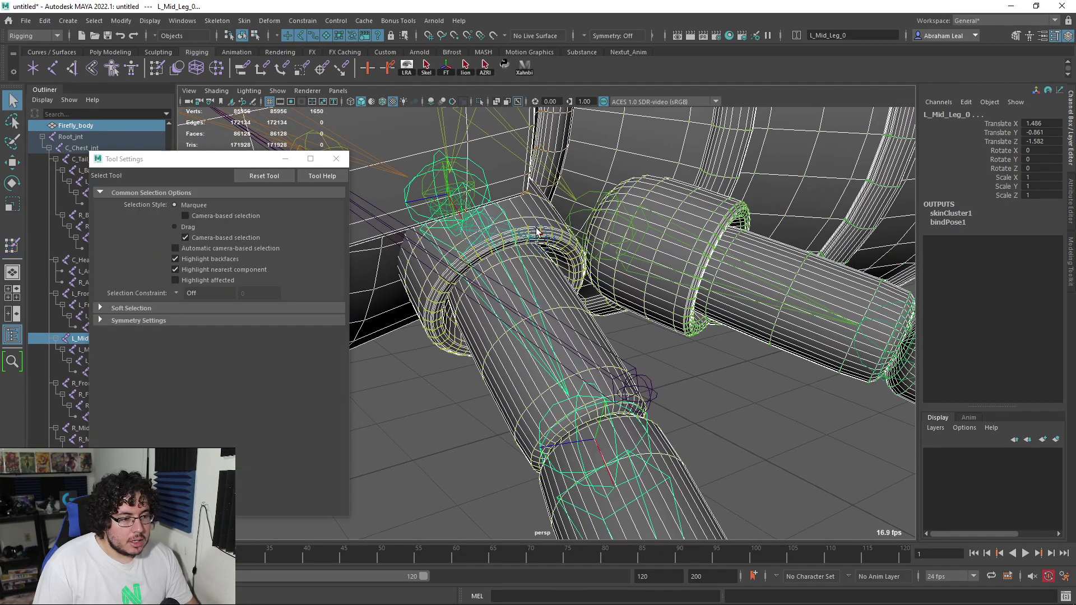
pyautogui.doubleClick(536, 229)
pyautogui.keyDown('shift'); pyautogui.doubleClick(538, 395); pyautogui.keyUp('shift')
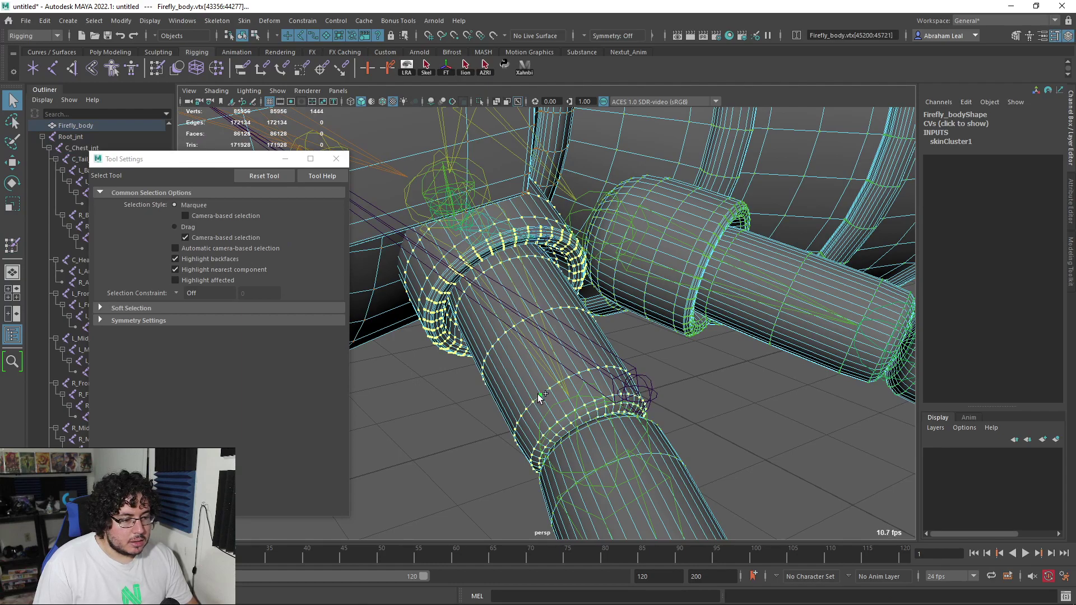
# Replace the skin weights of the selected left middle leg vertices by flooding them with a value of 1.
pyautogui.click(12, 245)
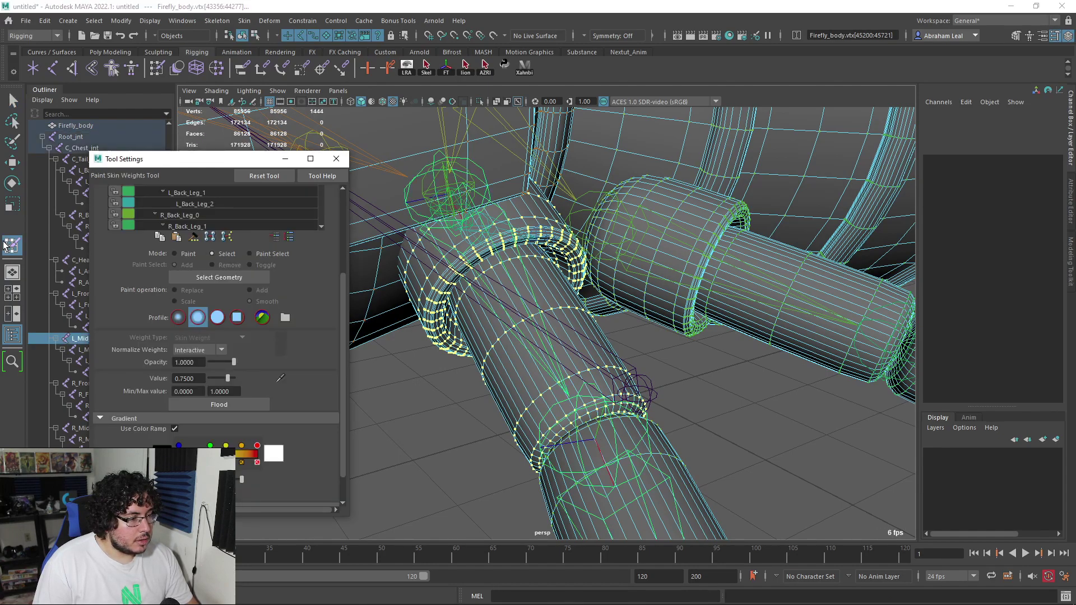
pyautogui.click(185, 255)
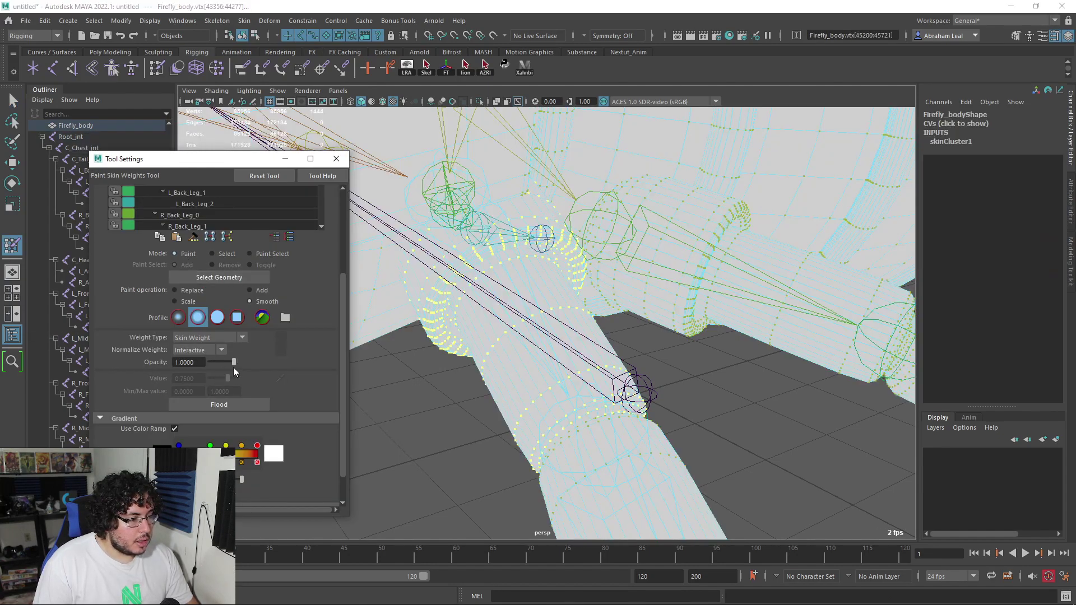
pyautogui.click(175, 290)
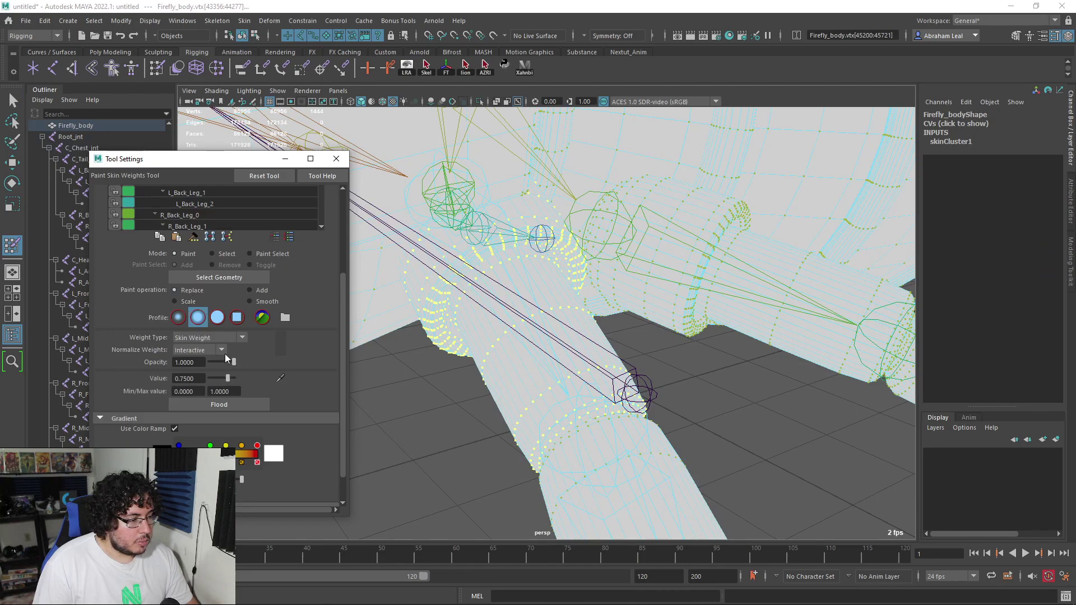
pyautogui.moveTo(227, 377); pyautogui.dragTo(238, 379)
pyautogui.click(234, 403)
pyautogui.keyDown('alt'); pyautogui.moveTo(530, 342); pyautogui.dragTo(583, 336); pyautogui.keyUp('alt')
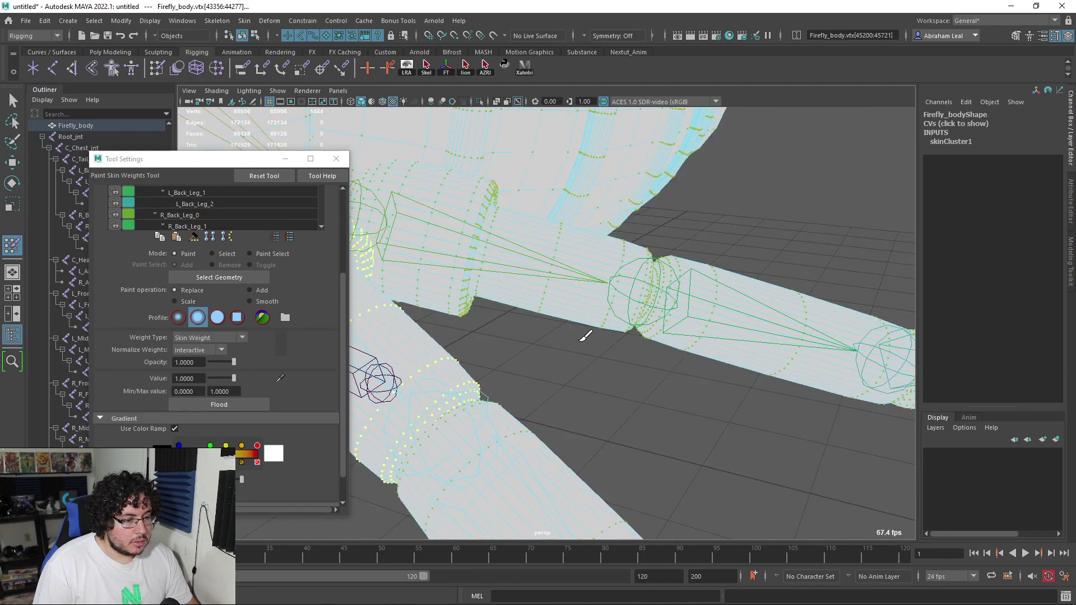
pyautogui.keyDown('alt'); pyautogui.moveTo(583, 336); pyautogui.dragTo(463, 316, button='right'); pyautogui.keyUp('alt')
pyautogui.keyDown('alt'); pyautogui.moveTo(751, 302); pyautogui.dragTo(658, 297, button='right'); pyautogui.keyUp('alt')
# Undo the weight flood and the vertex selections on the left middle leg.
pyautogui.hotkey('ctrl', 'z')
pyautogui.hotkey('ctrl', 'z')
pyautogui.hotkey('ctrl', 'z')
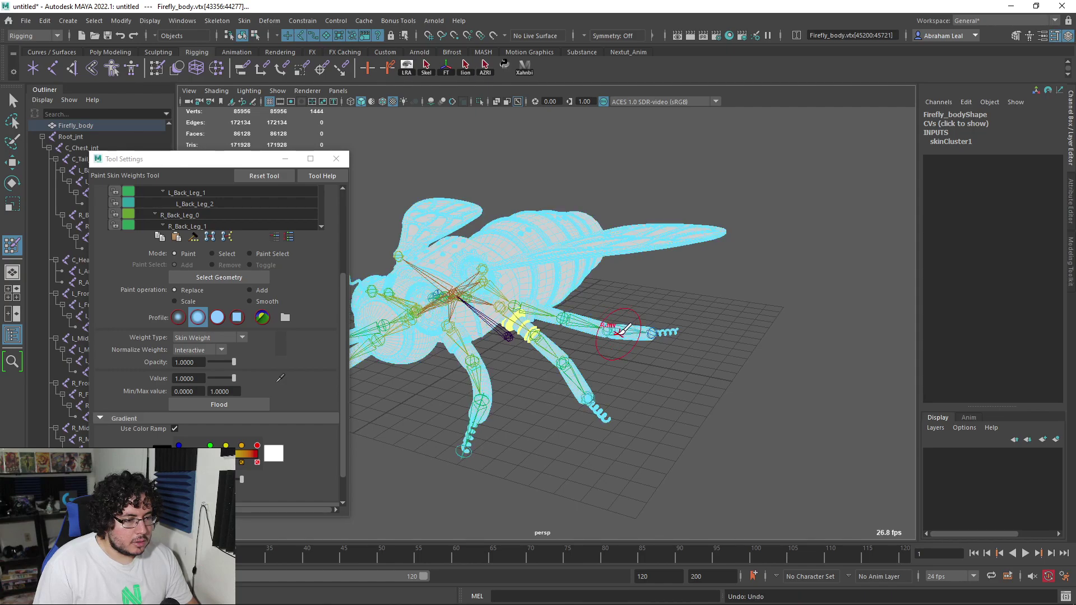
pyautogui.keyDown('alt'); pyautogui.moveTo(626, 338); pyautogui.dragTo(591, 373); pyautogui.keyUp('alt')
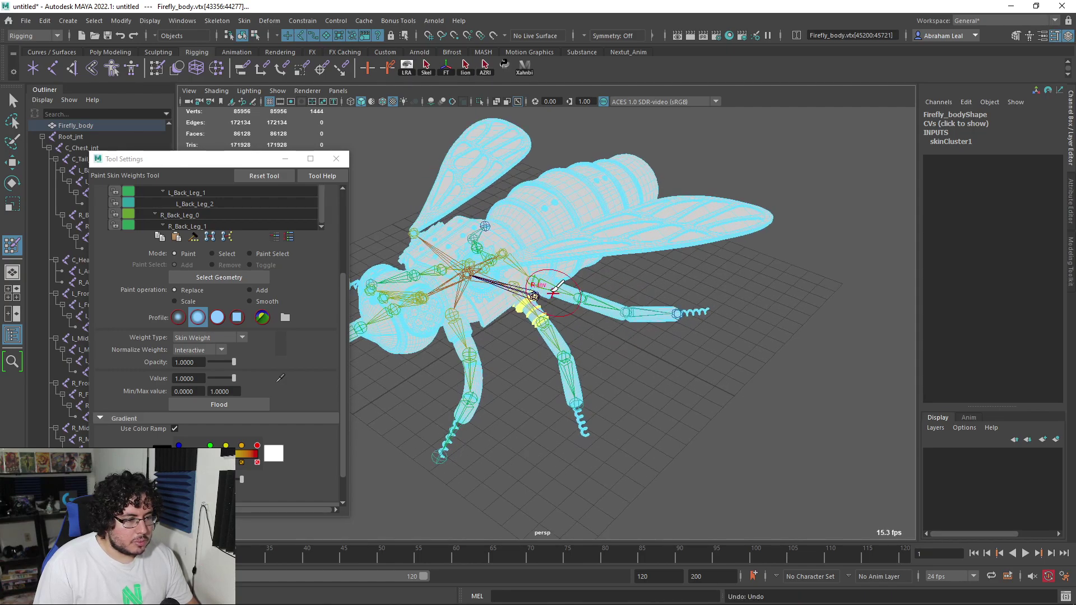
pyautogui.press('q')
pyautogui.click(705, 153)
pyautogui.hotkey('ctrl', 'z')
pyautogui.hotkey('ctrl', 'z')
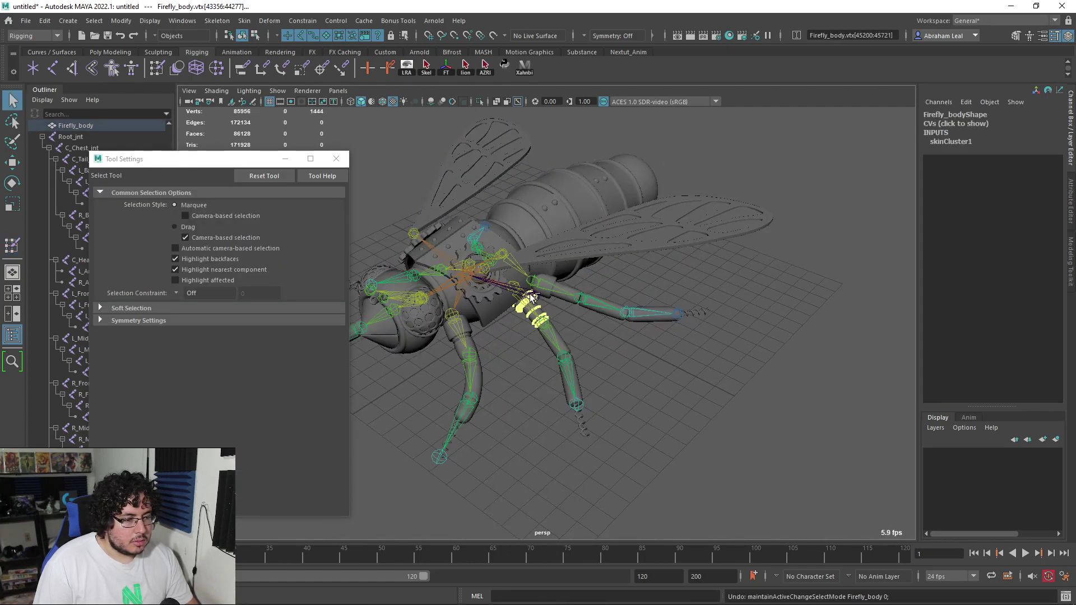
pyautogui.hotkey('ctrl', 'z')
pyautogui.hotkey('ctrl', 'z')
pyautogui.hotkey('ctrl', 'z')
# Return Firefly_body to object mode and try to pick the left middle leg's hip joint for rotating.
pyautogui.click(605, 344)
pyautogui.scroll(5, 504, 283)
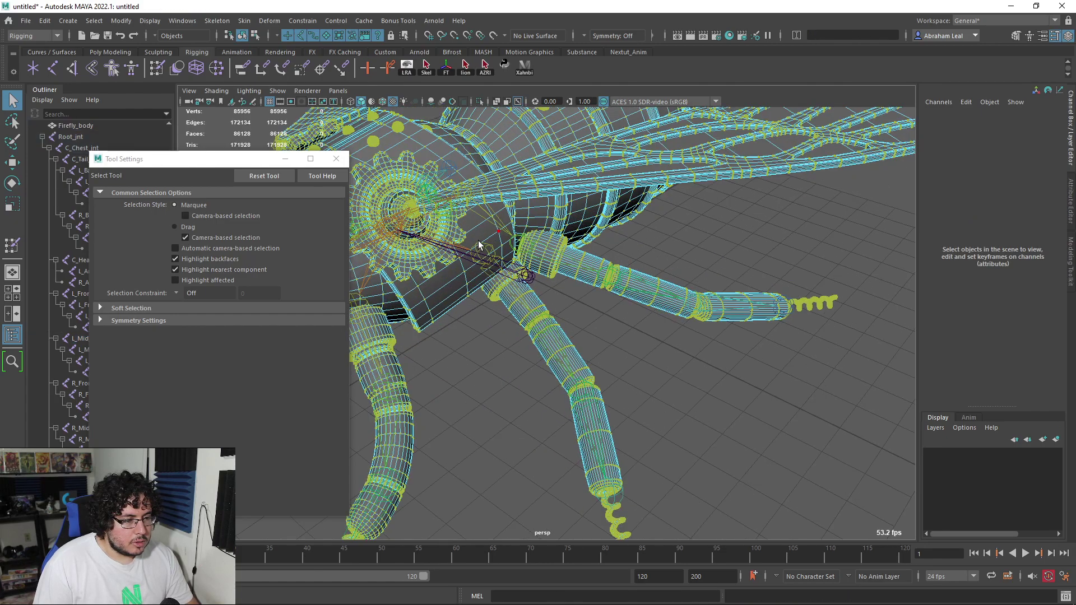
pyautogui.click(485, 247)
pyautogui.moveTo(488, 250); pyautogui.dragTo(544, 226, button='right')
pyautogui.click(635, 237)
pyautogui.click(487, 251)
pyautogui.press('e')
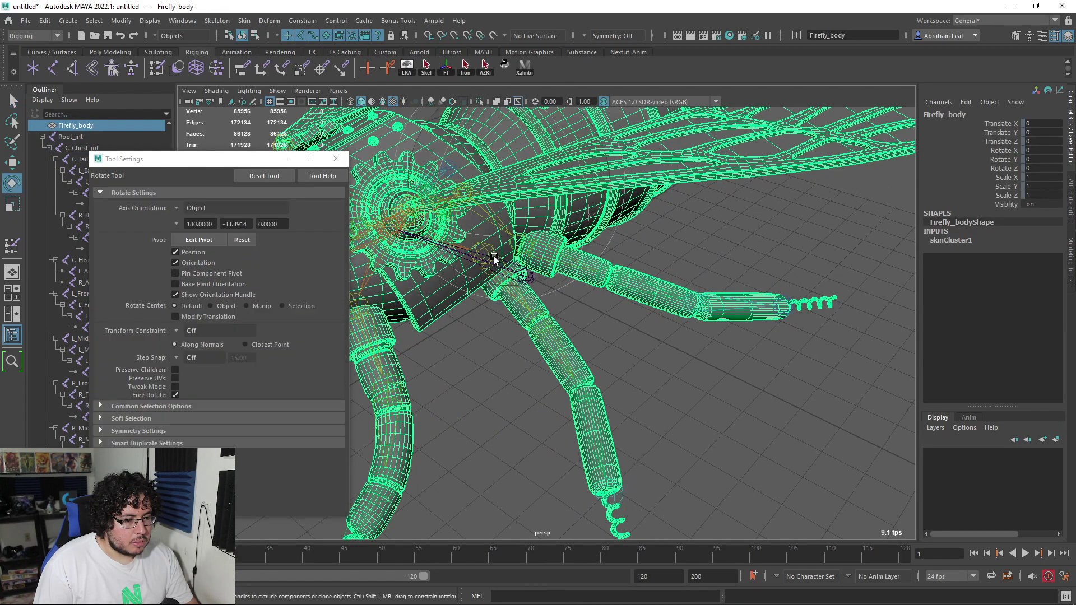
# Undo repeatedly back through the left middle leg changes and the test rotations of the left leg joints.
pyautogui.hotkey('ctrl', 'z')
pyautogui.hotkey('ctrl', 'z')
pyautogui.hotkey('ctrl', 'z')
pyautogui.hotkey('ctrl', 'z')
pyautogui.hotkey('ctrl', 'z')
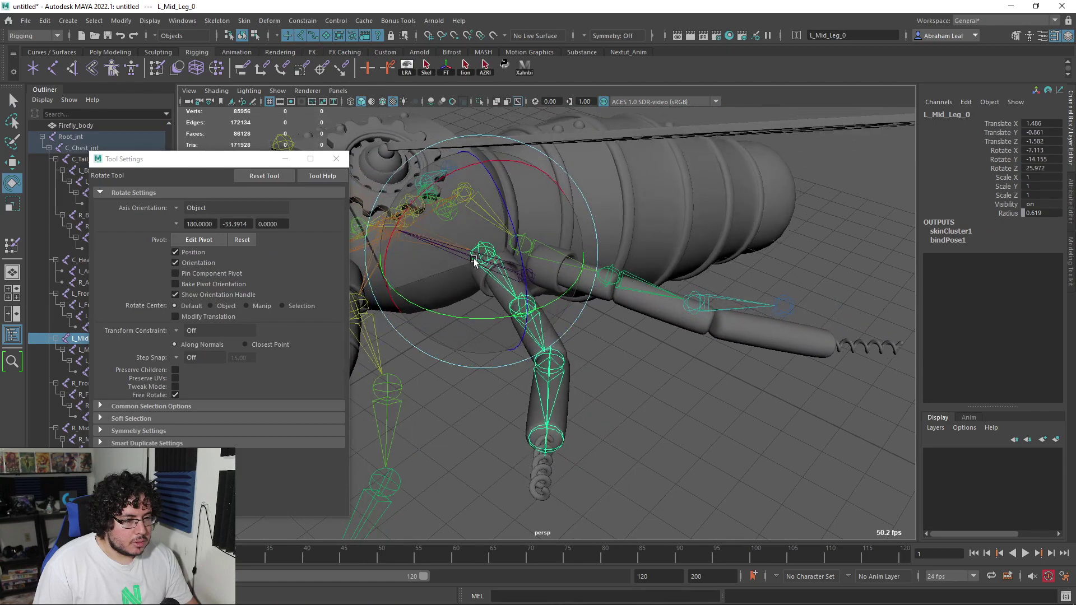
pyautogui.hotkey('ctrl', 'z')
pyautogui.hotkey('ctrl', 'z')
pyautogui.hotkey('ctrl', 'z')
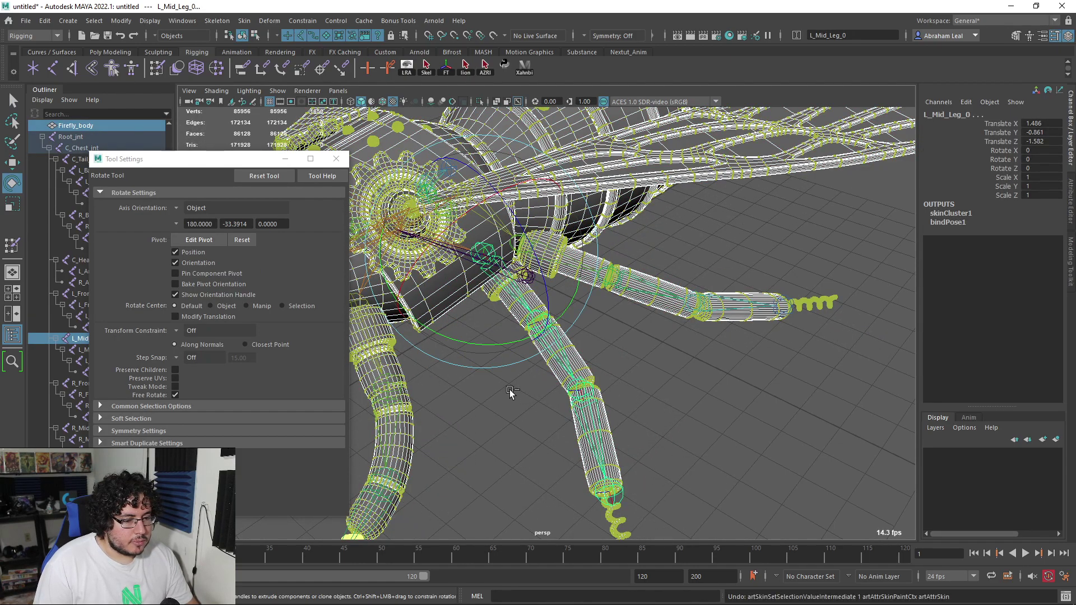
pyautogui.hotkey('ctrl', 'z')
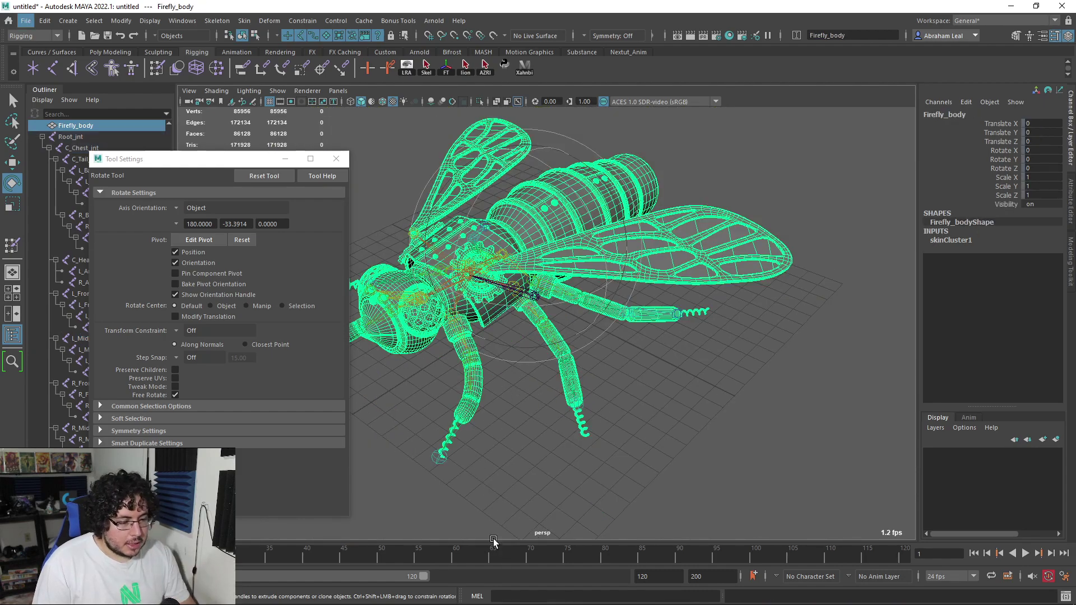
pyautogui.click(478, 448)
pyautogui.scroll(4, 455, 348)
pyautogui.click(394, 336)
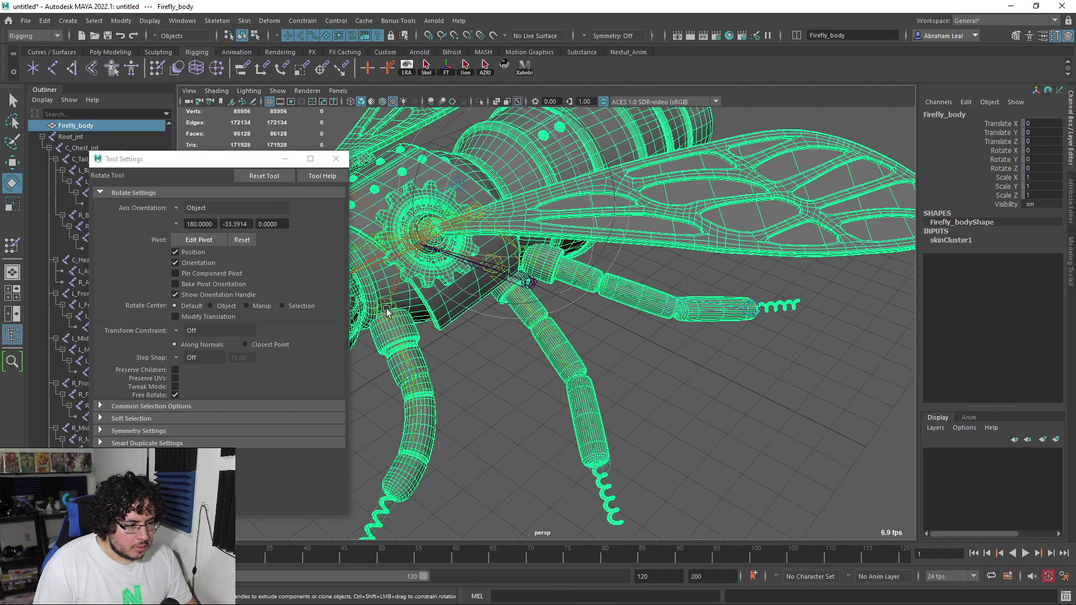
pyautogui.hotkey('ctrl', 'z')
pyautogui.hotkey('ctrl', 'z')
pyautogui.hotkey('ctrl', 'z')
pyautogui.hotkey('ctrl', 'z')
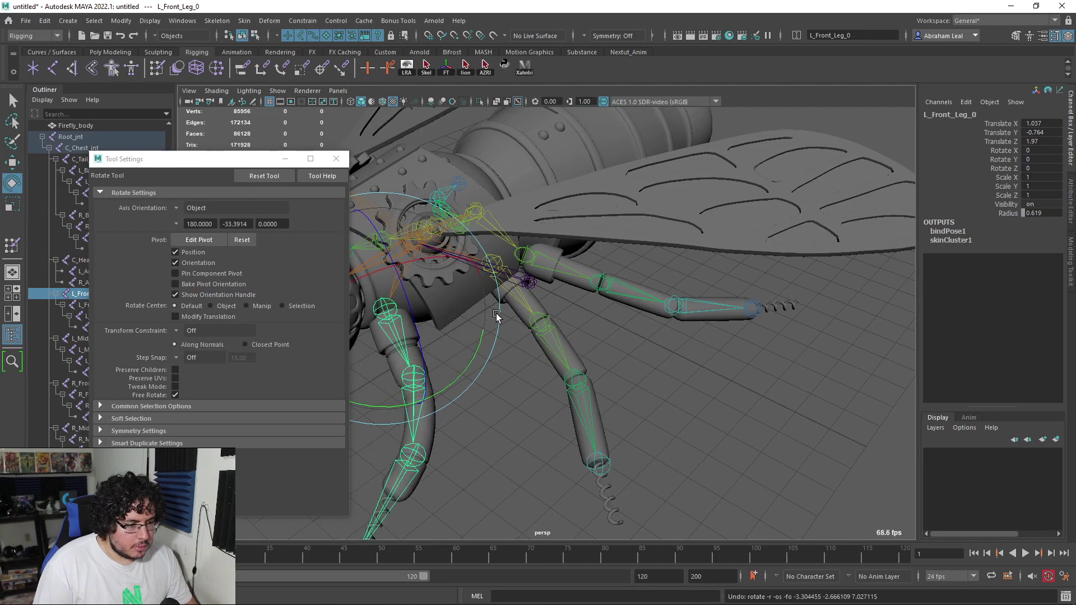
pyautogui.hotkey('ctrl', 'z')
pyautogui.hotkey('ctrl', 'z')
pyautogui.hotkey('ctrl', 'z')
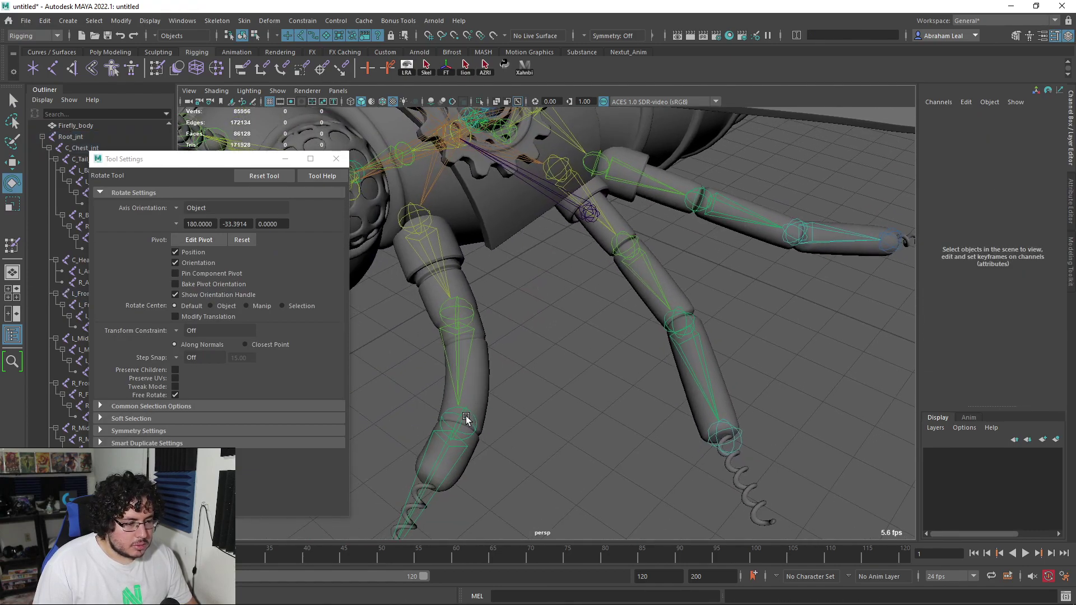
# Test-rotate the L_Front_Leg_2 joint to check its bend, undo the rotation and deselect the joint.
pyautogui.click(465, 418)
pyautogui.click(464, 416)
pyautogui.moveTo(486, 456); pyautogui.dragTo(471, 474)
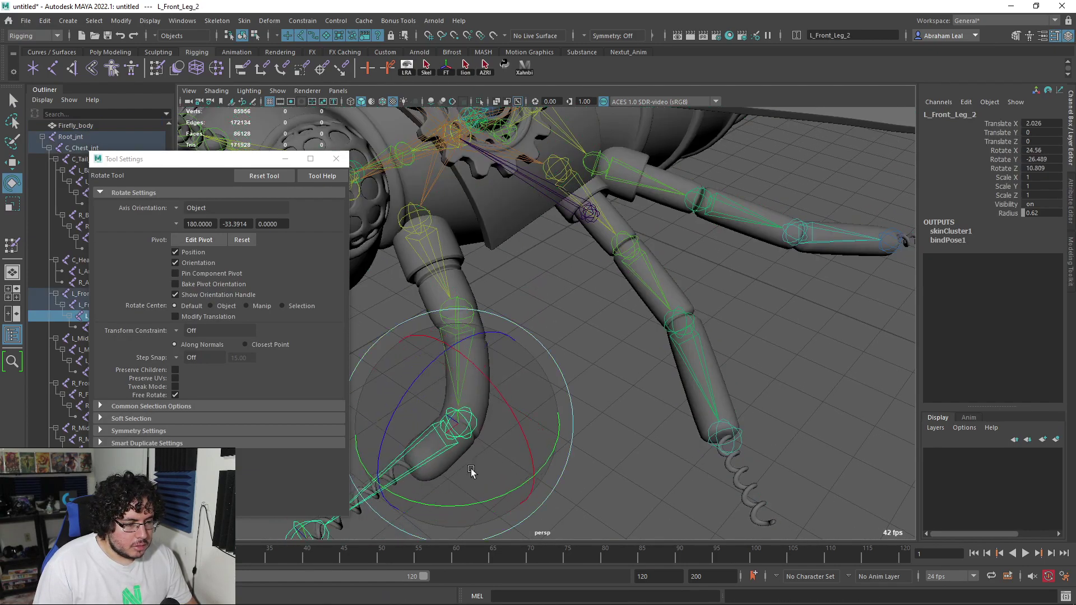
pyautogui.hotkey('ctrl', 'z')
pyautogui.click(567, 329)
pyautogui.keyDown('alt'); pyautogui.moveTo(529, 269); pyautogui.dragTo(533, 324, button='middle'); pyautogui.keyUp('alt')
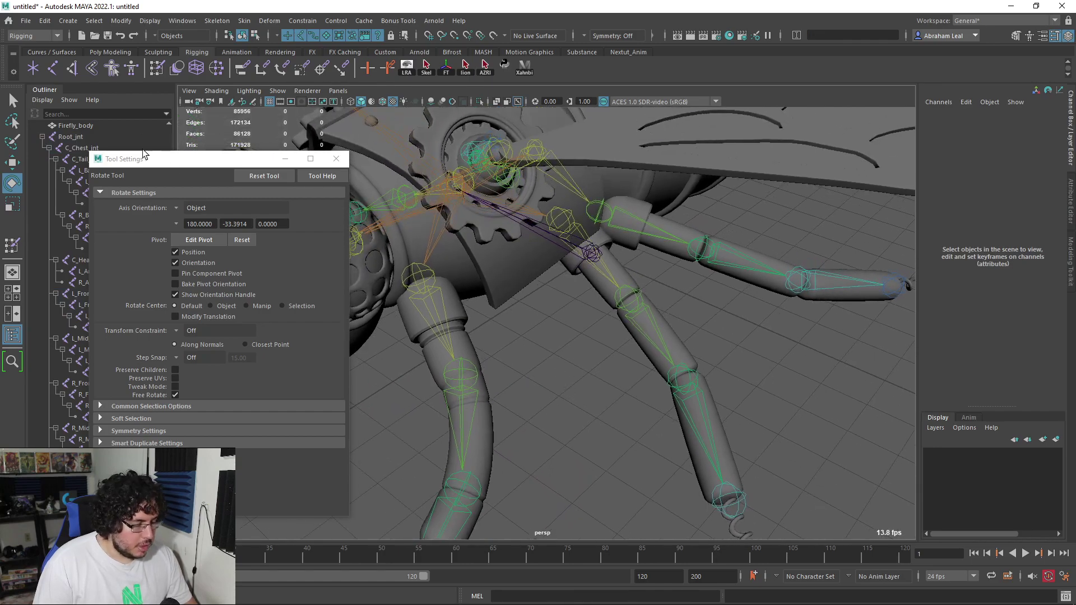
# Save the scene as a Maya ASCII file named FireflyRig in the project's scenes folder.
pyautogui.hotkey('ctrl', 's')
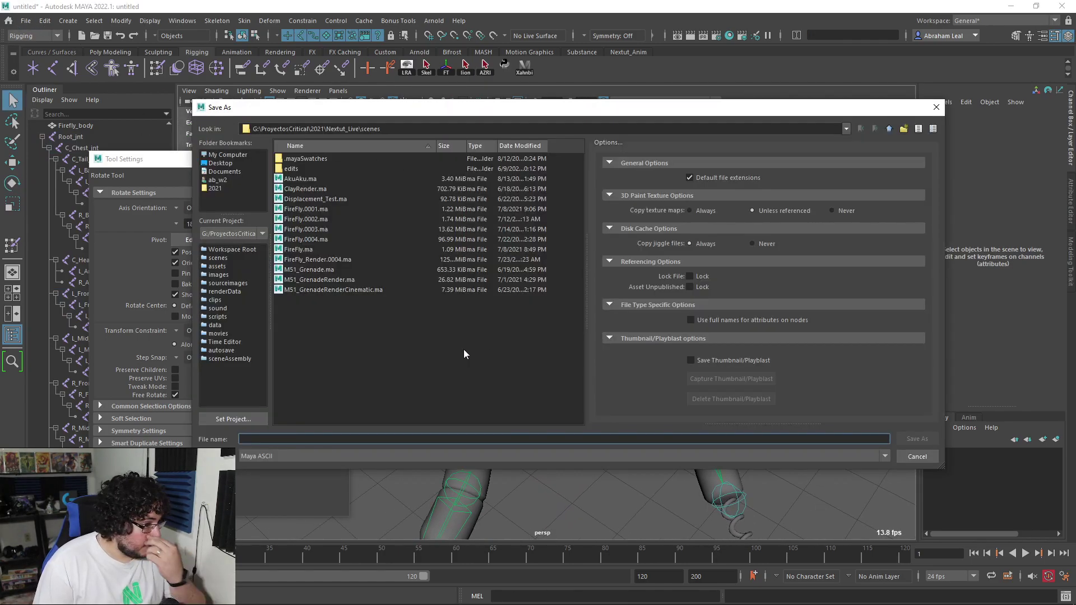
pyautogui.write('Firefly_Rig')
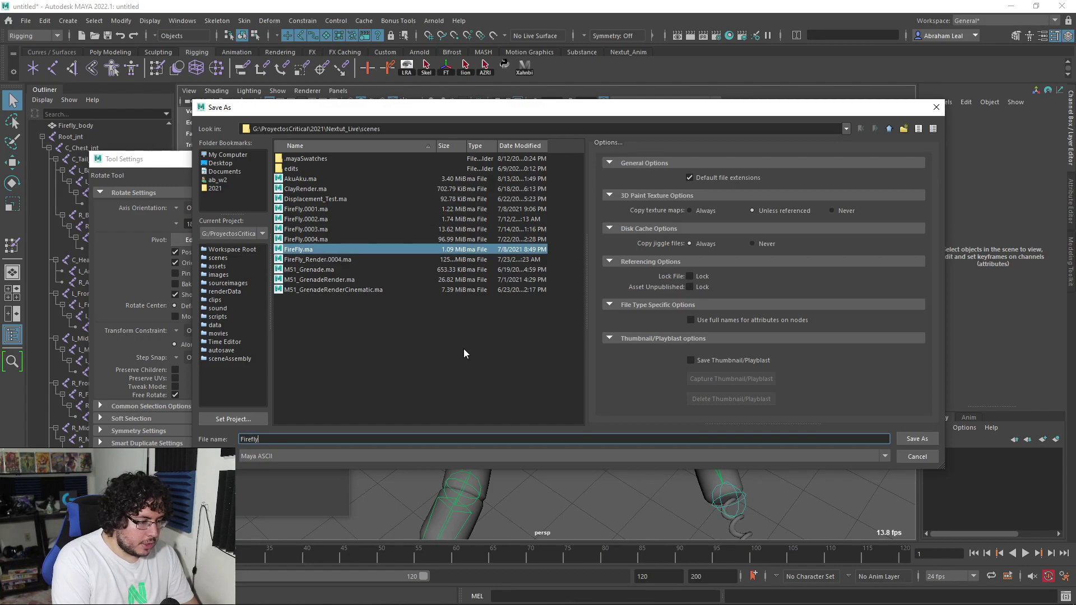
pyautogui.press('Return')
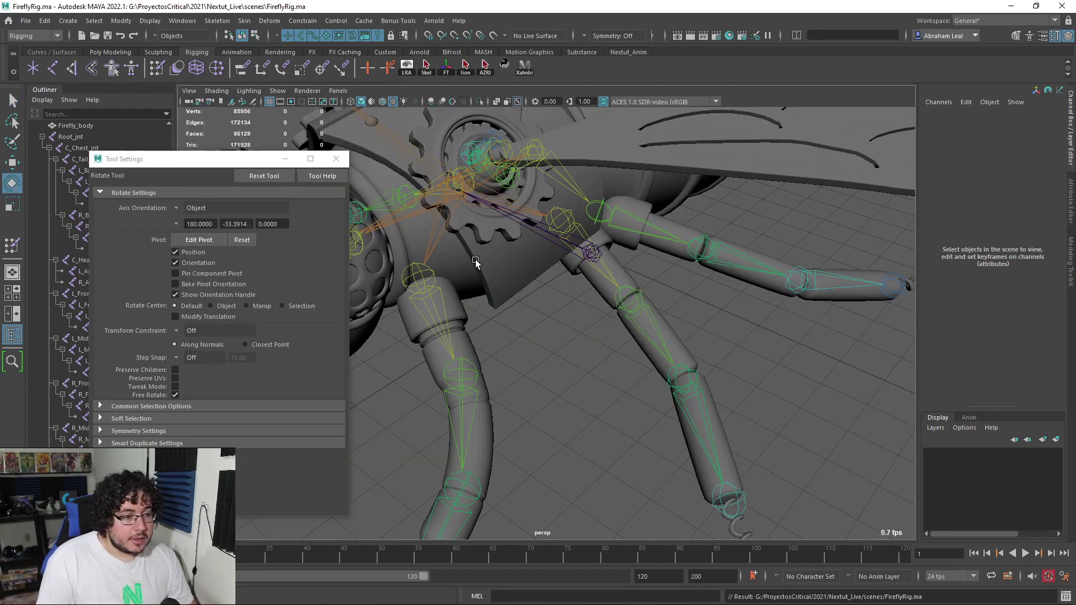
# Examine how the left legs and their joints line up where they meet the chest.
pyautogui.click(496, 295)
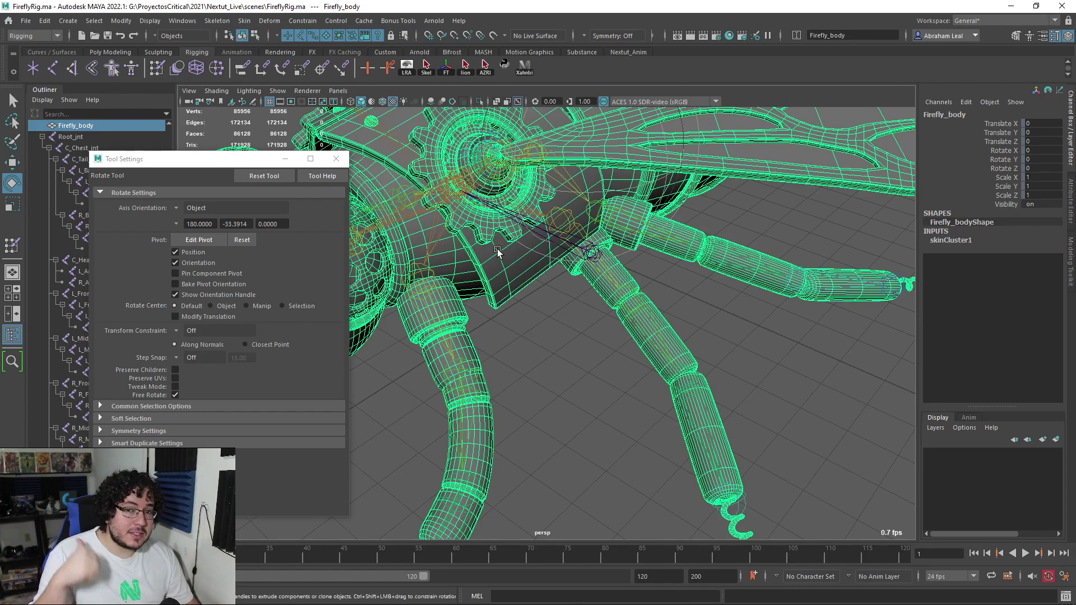
pyautogui.keyDown('alt'); pyautogui.moveTo(540, 238); pyautogui.dragTo(536, 310); pyautogui.keyUp('alt')
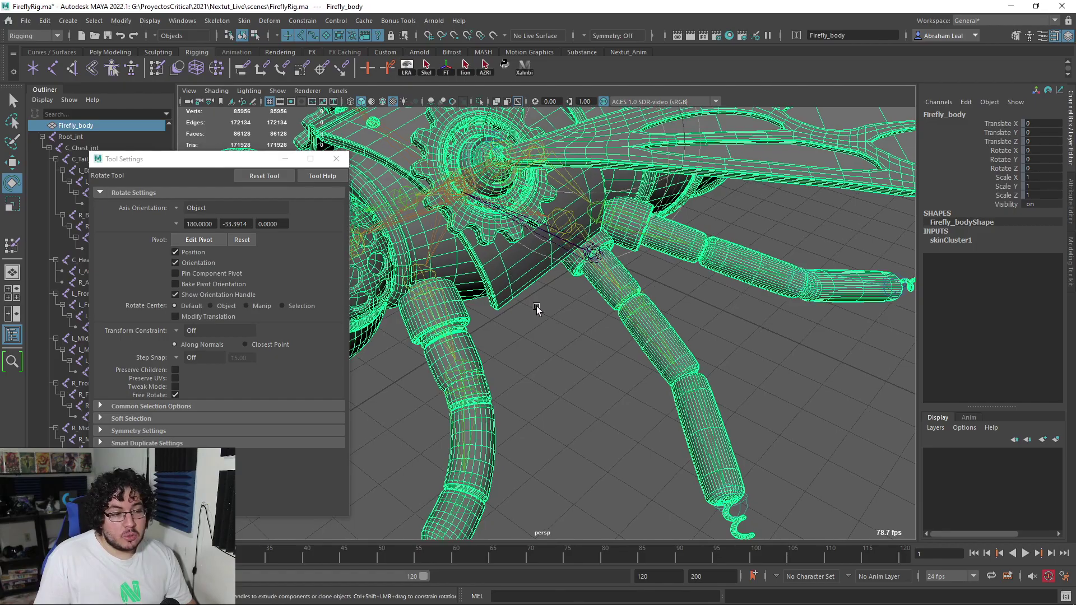
pyautogui.keyDown('alt'); pyautogui.moveTo(536, 310); pyautogui.dragTo(567, 247, button='right'); pyautogui.keyUp('alt')
pyautogui.keyDown('alt'); pyautogui.moveTo(566, 247); pyautogui.dragTo(600, 218); pyautogui.keyUp('alt')
pyautogui.keyDown('alt'); pyautogui.moveTo(600, 218); pyautogui.dragTo(674, 306, button='right'); pyautogui.keyUp('alt')
pyautogui.keyDown('alt'); pyautogui.moveTo(674, 308); pyautogui.dragTo(650, 328); pyautogui.keyUp('alt')
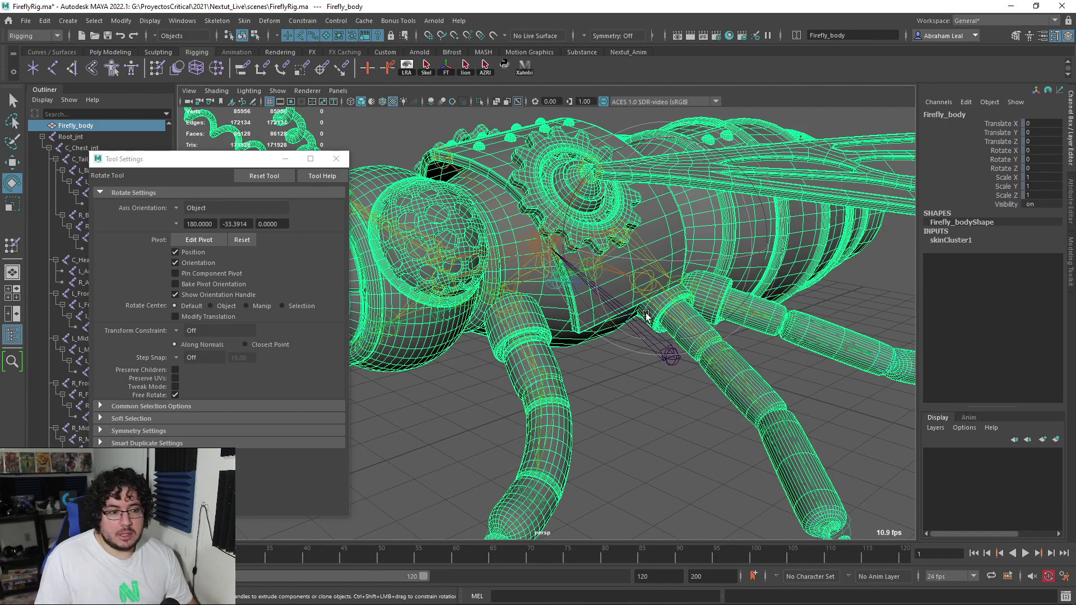
pyautogui.keyDown('alt'); pyautogui.moveTo(646, 313); pyautogui.dragTo(644, 365, button='right'); pyautogui.keyUp('alt')
pyautogui.keyDown('alt'); pyautogui.moveTo(644, 363); pyautogui.dragTo(607, 364); pyautogui.keyUp('alt')
pyautogui.click(607, 364)
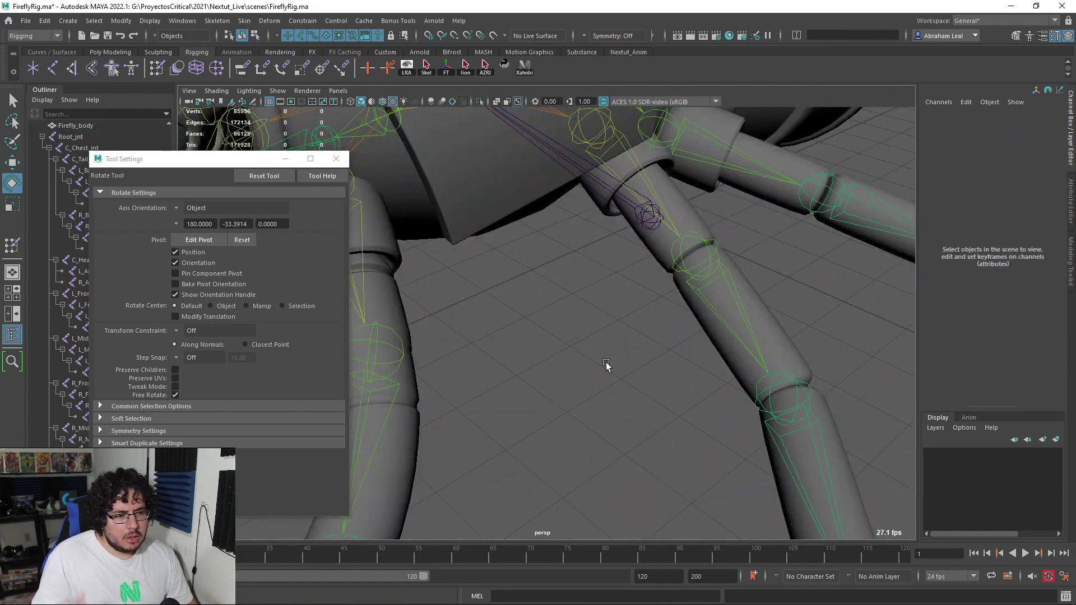
pyautogui.keyDown('alt'); pyautogui.moveTo(613, 307); pyautogui.dragTo(613, 363); pyautogui.keyUp('alt')
pyautogui.keyDown('alt'); pyautogui.moveTo(613, 363); pyautogui.dragTo(638, 272, button='right'); pyautogui.keyUp('alt')
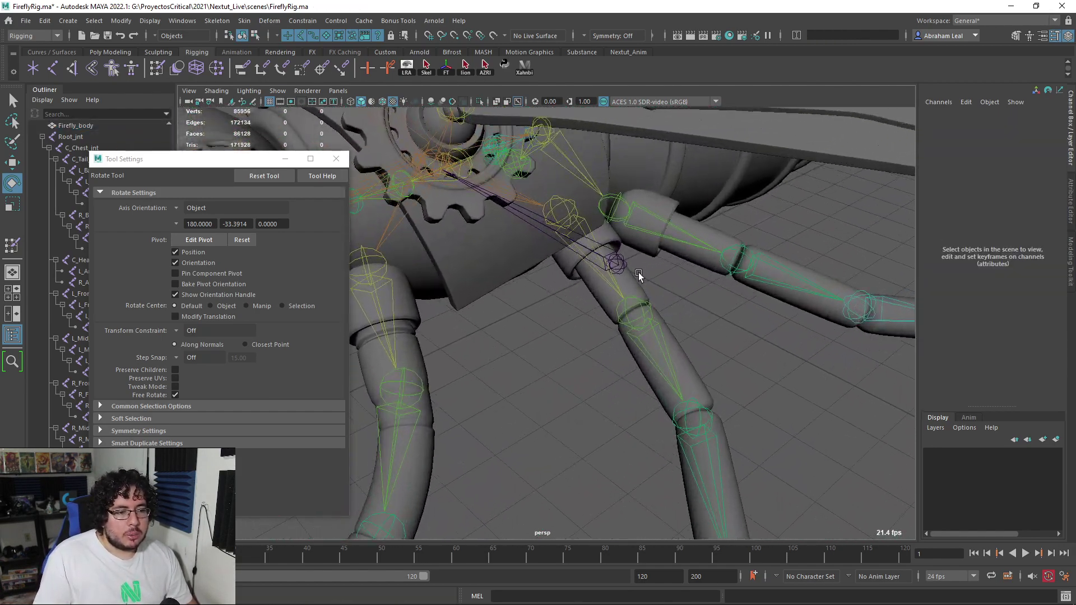
pyautogui.keyDown('alt'); pyautogui.moveTo(638, 272); pyautogui.dragTo(608, 249); pyautogui.keyUp('alt')
pyautogui.keyDown('alt'); pyautogui.moveTo(471, 242); pyautogui.dragTo(600, 272); pyautogui.keyUp('alt')
# Start Paint Skin Weights on Firefly_body and select the vertices of the left middle leg's hip piece and the segment below it.
pyautogui.click(517, 276)
pyautogui.click(13, 245)
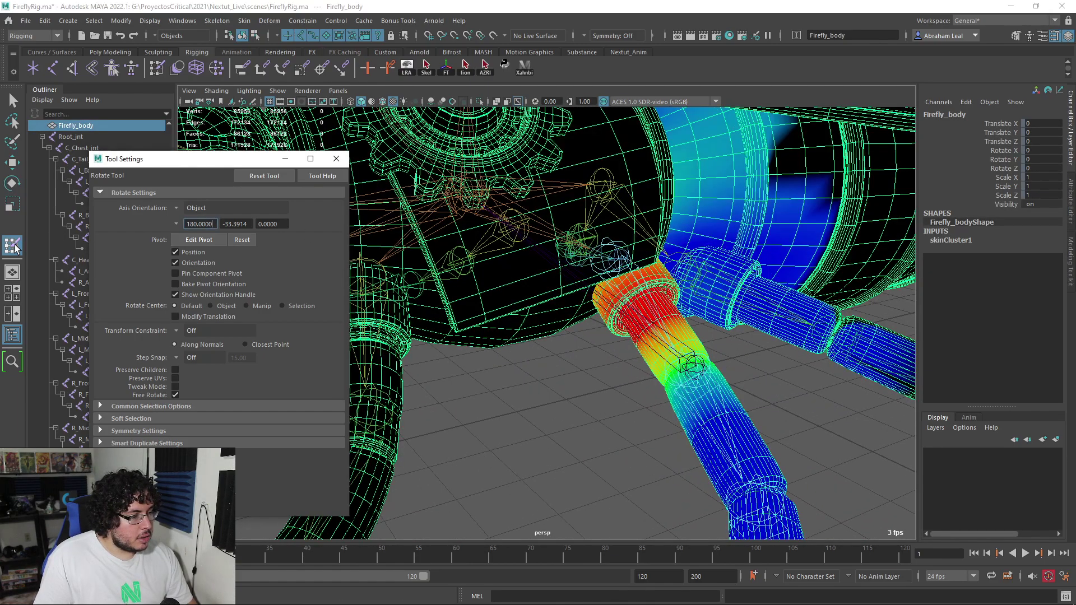
pyautogui.keyDown('alt'); pyautogui.moveTo(624, 314); pyautogui.dragTo(504, 367); pyautogui.keyUp('alt')
pyautogui.scroll(1, 200, 364)
pyautogui.click(211, 287)
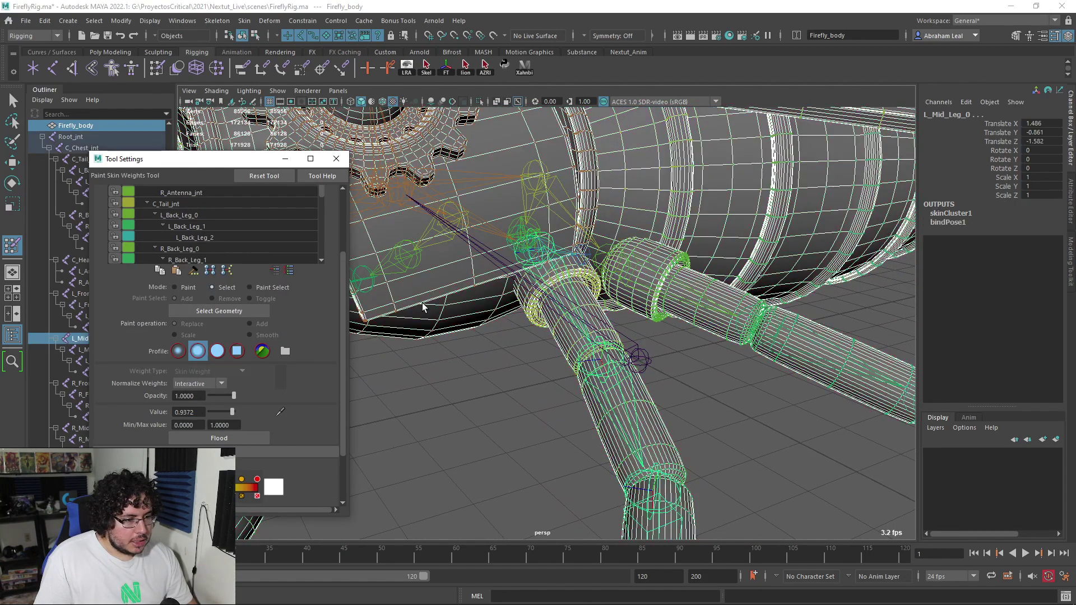
pyautogui.keyDown('shift'); pyautogui.doubleClick(558, 325); pyautogui.keyUp('shift')
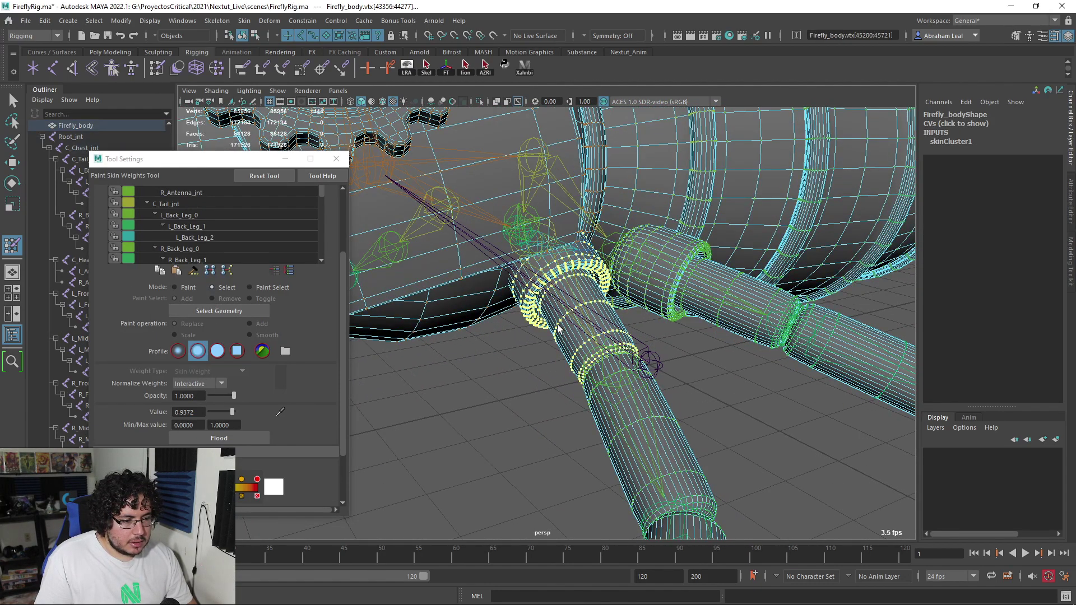
# Flood the selected vertices with a Replace value of 1 for the L_Mid_Leg_0 influence.
pyautogui.click(183, 290)
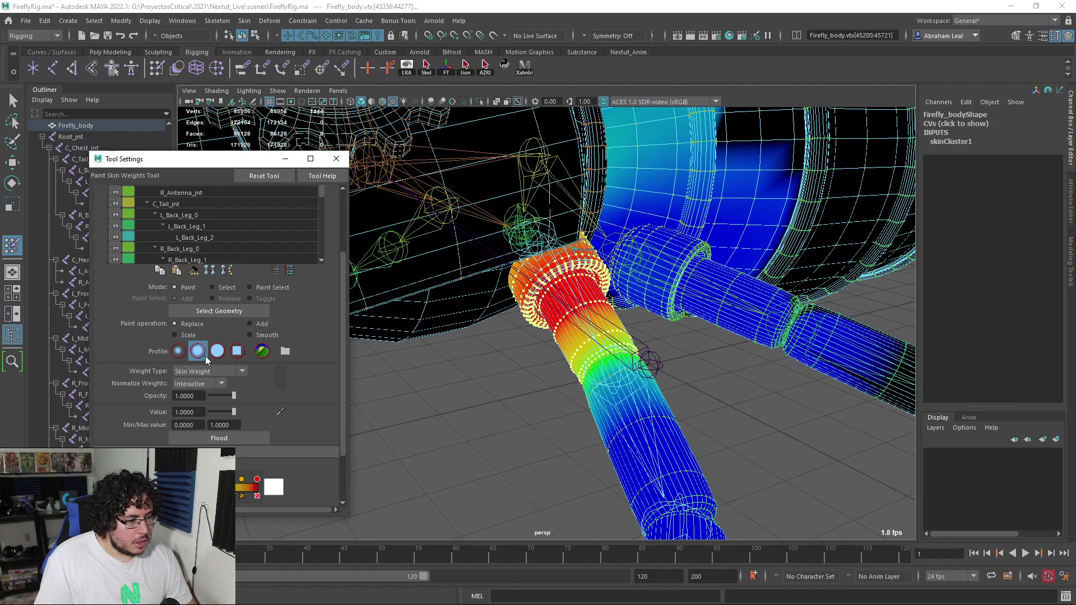
pyautogui.click(218, 438)
pyautogui.moveTo(426, 359)
pyautogui.keyDown('alt'); pyautogui.mouseDown()
pyautogui.moveTo(473, 344)
pyautogui.moveTo(382, 300)
pyautogui.mouseUp(); pyautogui.keyUp('alt')
# Choose the L_Mid_Leg_1 influence and select all vertices of the left middle leg's next segment.
pyautogui.scroll(-3, 179, 241)
pyautogui.scroll(-1, 191, 245)
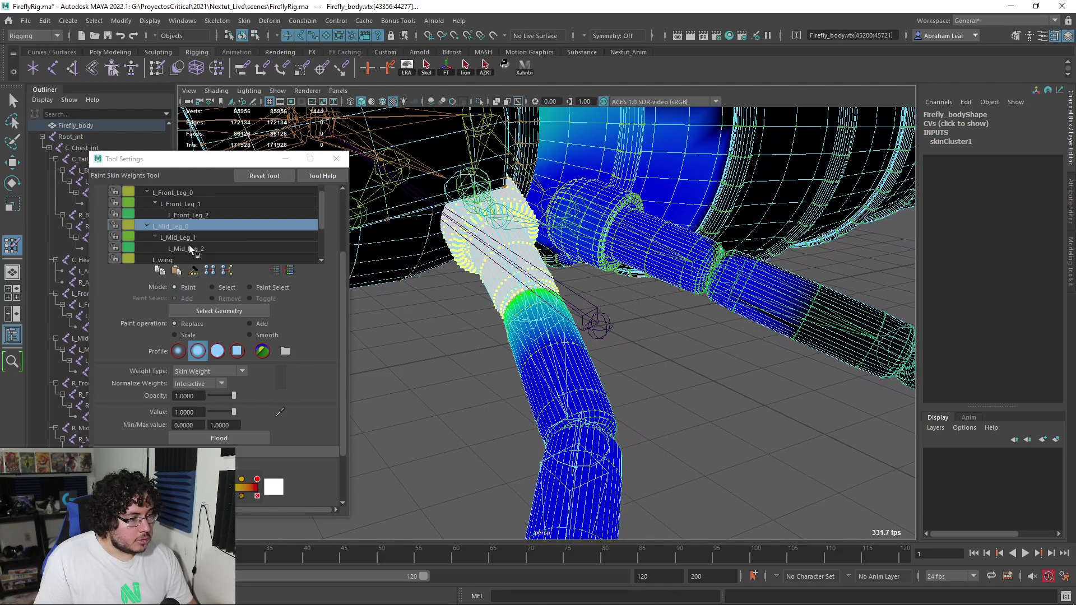
pyautogui.click(193, 238)
pyautogui.moveTo(430, 335)
pyautogui.keyDown('alt'); pyautogui.mouseDown()
pyautogui.moveTo(459, 334)
pyautogui.moveTo(497, 307)
pyautogui.mouseUp(); pyautogui.keyUp('alt')
pyautogui.scroll(3, 497, 308)
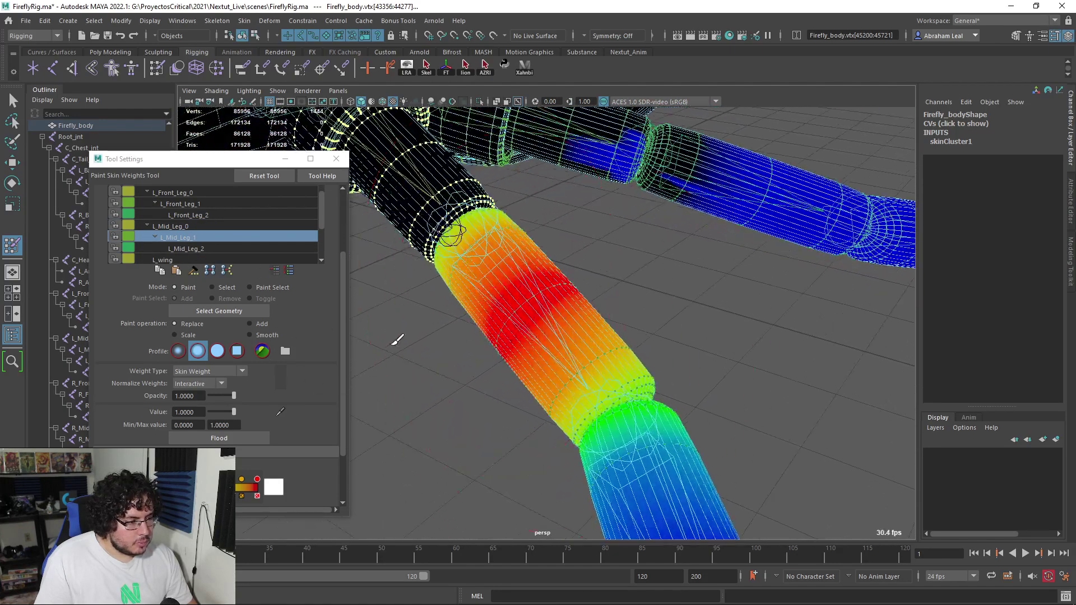
pyautogui.click(213, 287)
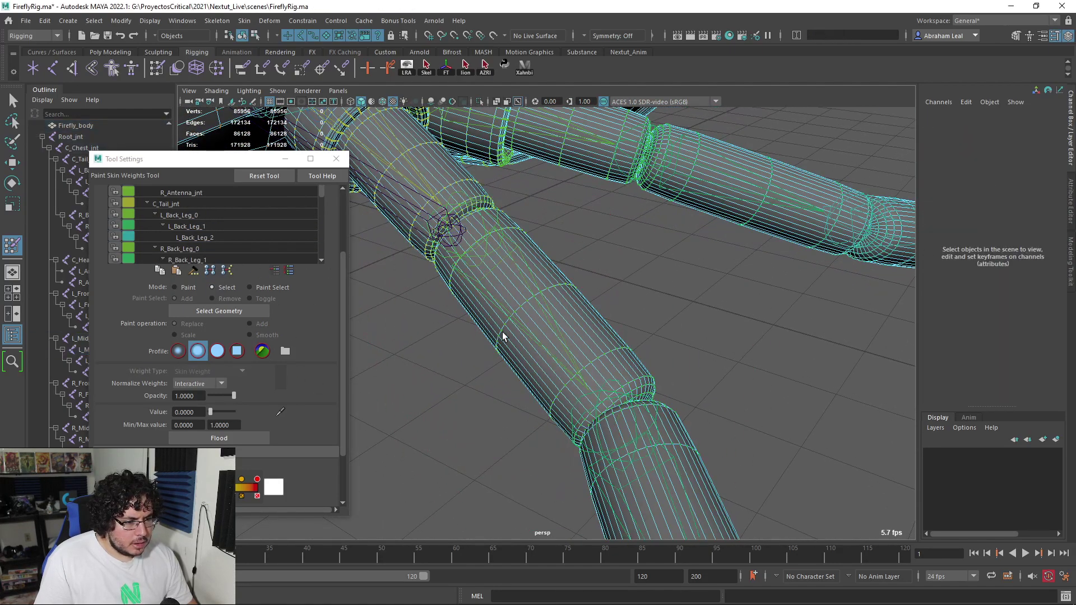
pyautogui.doubleClick(501, 333)
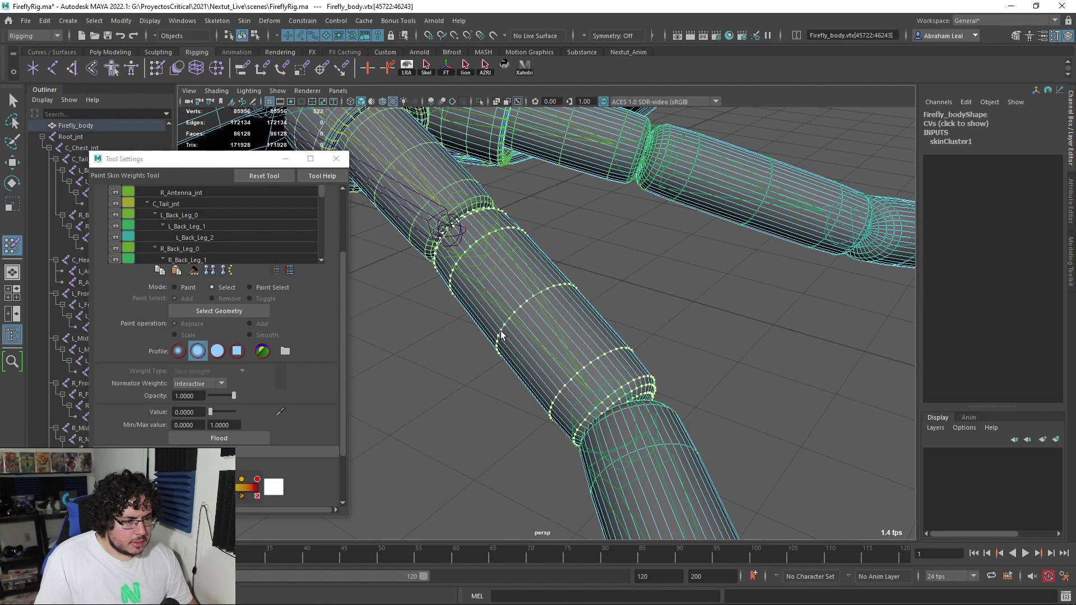
# Flood the selected segment with a Replace value of 1 for the L_Mid_Leg_1 influence.
pyautogui.keyDown('alt'); pyautogui.moveTo(605, 388); pyautogui.dragTo(500, 269, button='middle'); pyautogui.keyUp('alt')
pyautogui.scroll(-3, 501, 270)
pyautogui.click(179, 287)
pyautogui.click(181, 288)
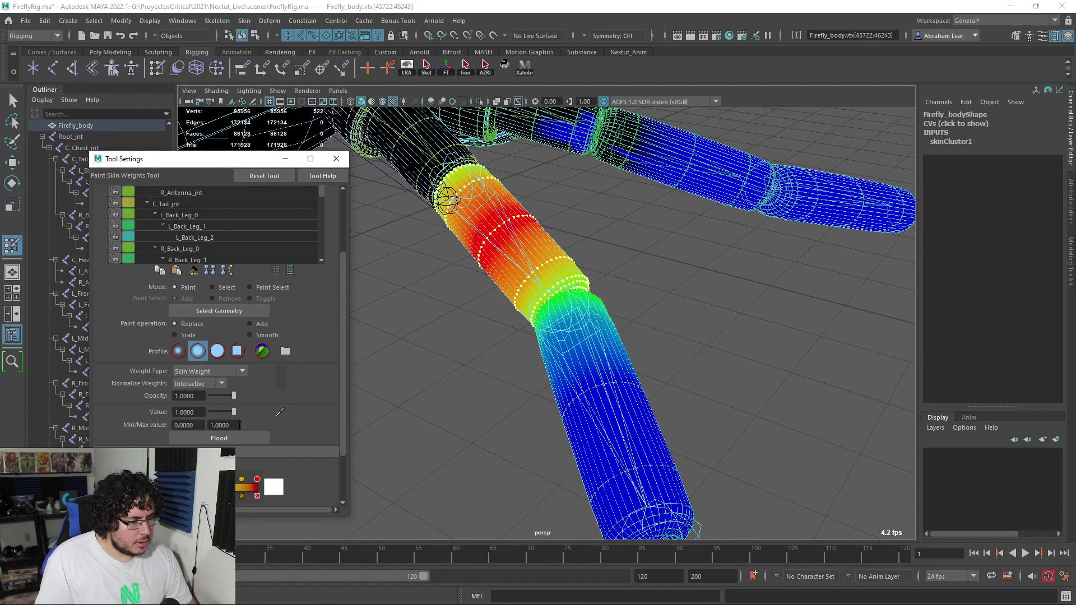
pyautogui.click(219, 437)
# Choose the L_Mid_Leg_2 influence for weight painting.
pyautogui.scroll(-2, 429, 163)
pyautogui.scroll(-1, 214, 246)
pyautogui.scroll(-3, 214, 247)
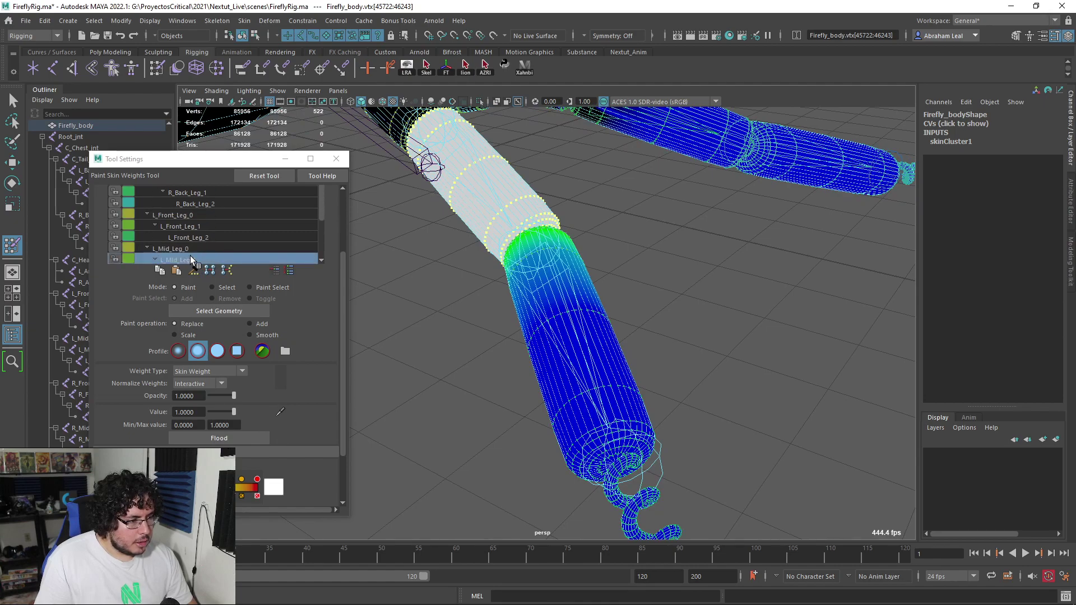
pyautogui.click(201, 206)
pyautogui.keyDown('alt'); pyautogui.moveTo(409, 255); pyautogui.dragTo(369, 224, button='middle'); pyautogui.keyUp('alt')
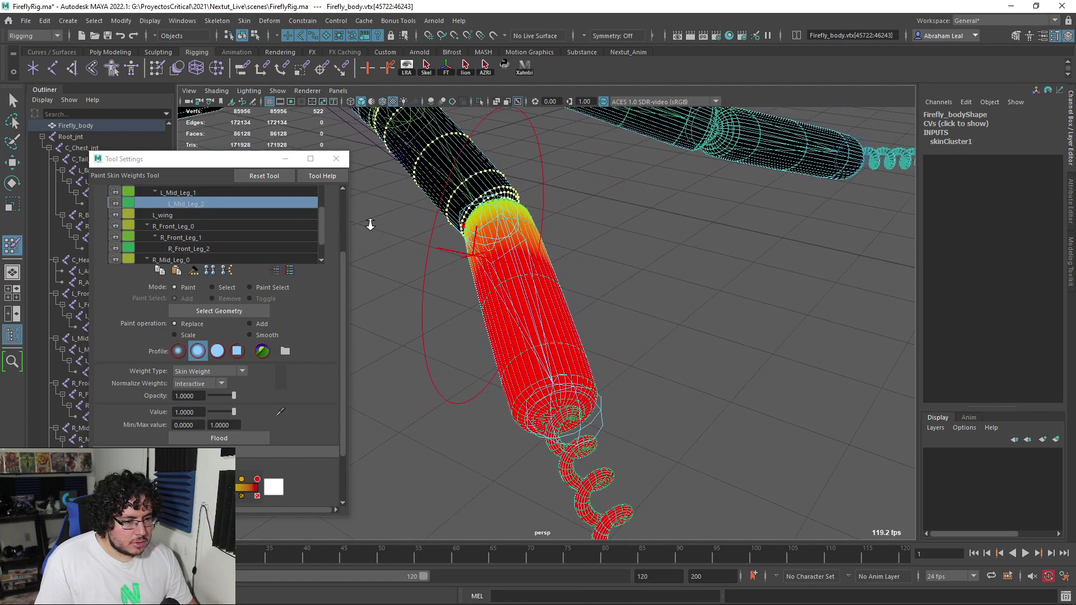
# Select all vertices of the left middle leg's last segment and its spring foot, and flood them with a Replace value of 1.
pyautogui.scroll(-1, 370, 223)
pyautogui.click(213, 288)
pyautogui.click(521, 417)
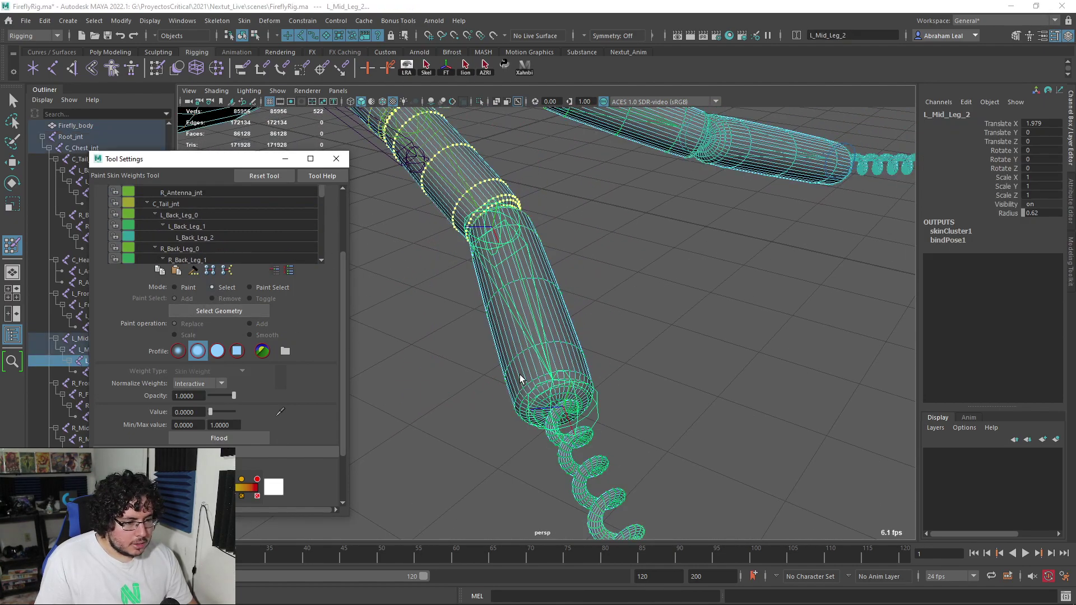
pyautogui.doubleClick(514, 357)
pyautogui.keyDown('alt'); pyautogui.moveTo(618, 444); pyautogui.dragTo(572, 343, button='middle'); pyautogui.keyUp('alt')
pyautogui.scroll(3, 572, 343)
pyautogui.keyDown('shift'); pyautogui.doubleClick(548, 370); pyautogui.keyUp('shift')
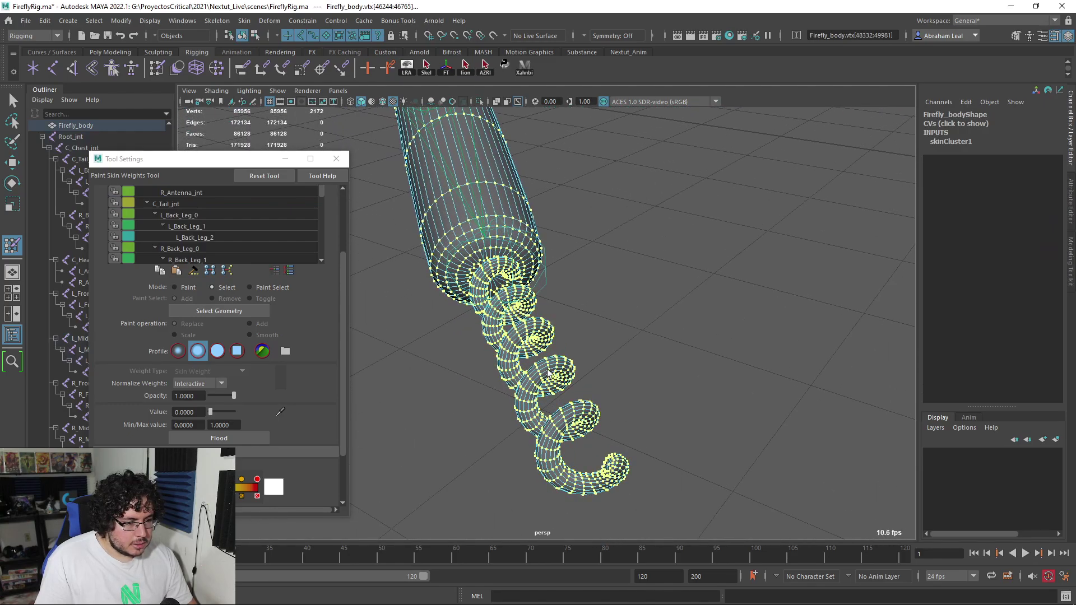
pyautogui.click(178, 288)
pyautogui.click(218, 437)
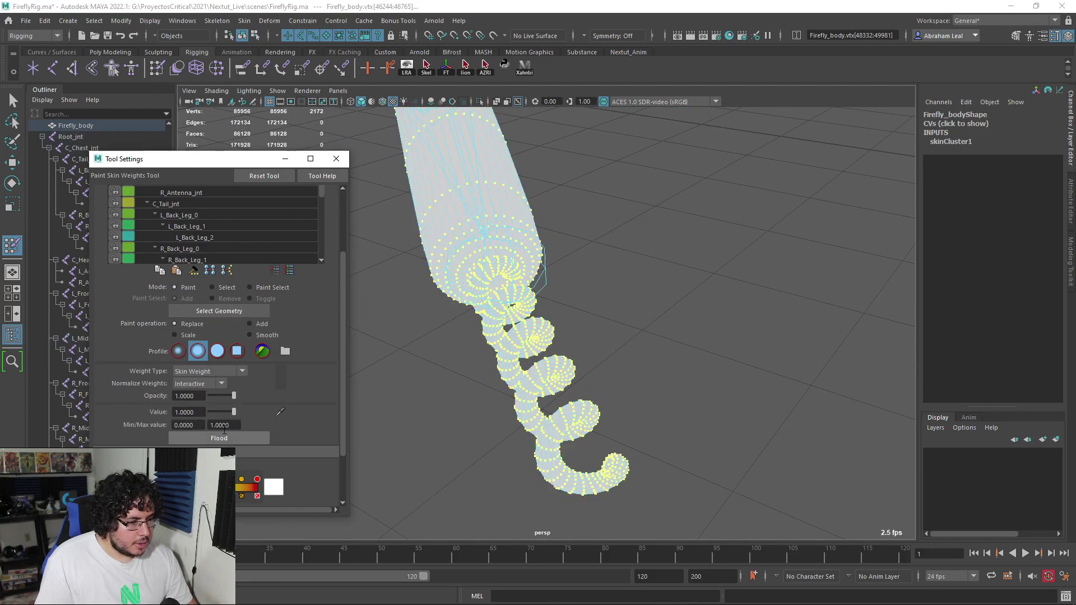
# Choose the L_Back_Leg_0 influence for weight painting.
pyautogui.scroll(-5, 426, 258)
pyautogui.keyDown('alt'); pyautogui.moveTo(426, 258); pyautogui.dragTo(481, 242); pyautogui.keyUp('alt')
pyautogui.keyDown('alt'); pyautogui.moveTo(482, 242); pyautogui.dragTo(381, 314, button='middle'); pyautogui.keyUp('alt')
pyautogui.keyDown('alt'); pyautogui.moveTo(420, 339); pyautogui.dragTo(557, 323); pyautogui.keyUp('alt')
pyautogui.scroll(5, 470, 287)
pyautogui.keyDown('alt'); pyautogui.moveTo(621, 328); pyautogui.dragTo(456, 264); pyautogui.keyUp('alt')
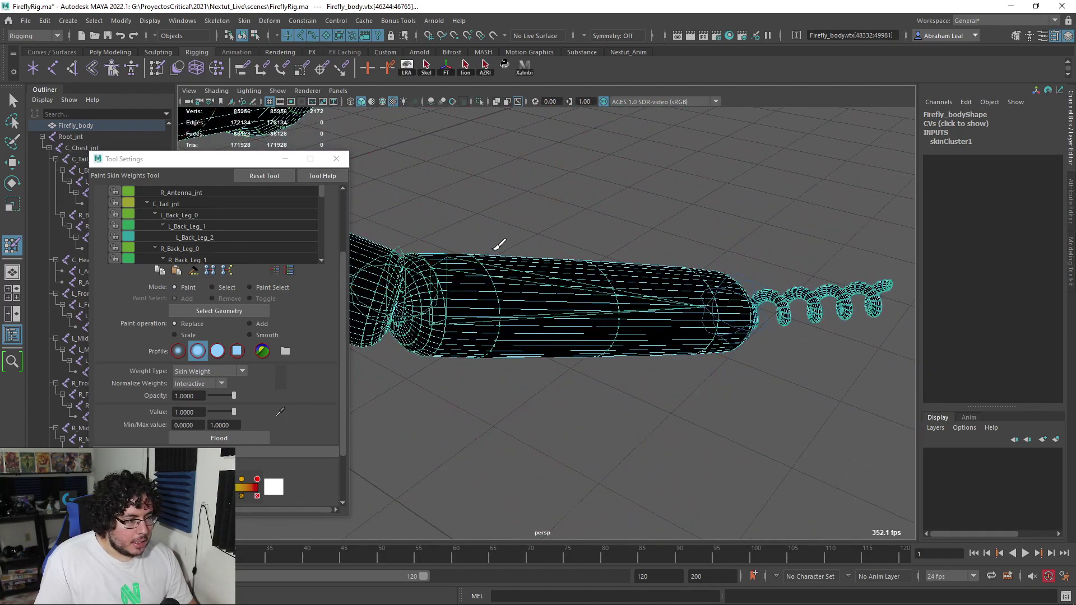
pyautogui.scroll(4, 590, 305)
pyautogui.keyDown('alt'); pyautogui.moveTo(590, 305); pyautogui.dragTo(640, 323, button='middle'); pyautogui.keyUp('alt')
pyautogui.scroll(-2, 194, 247)
pyautogui.scroll(1, 194, 245)
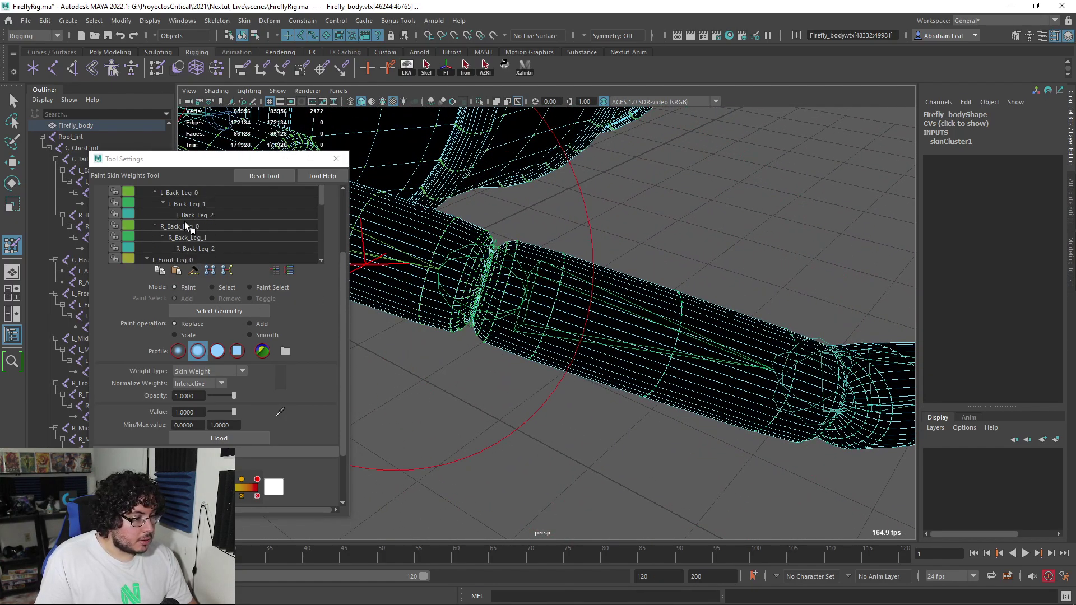
pyautogui.click(185, 224)
pyautogui.scroll(-5, 170, 221)
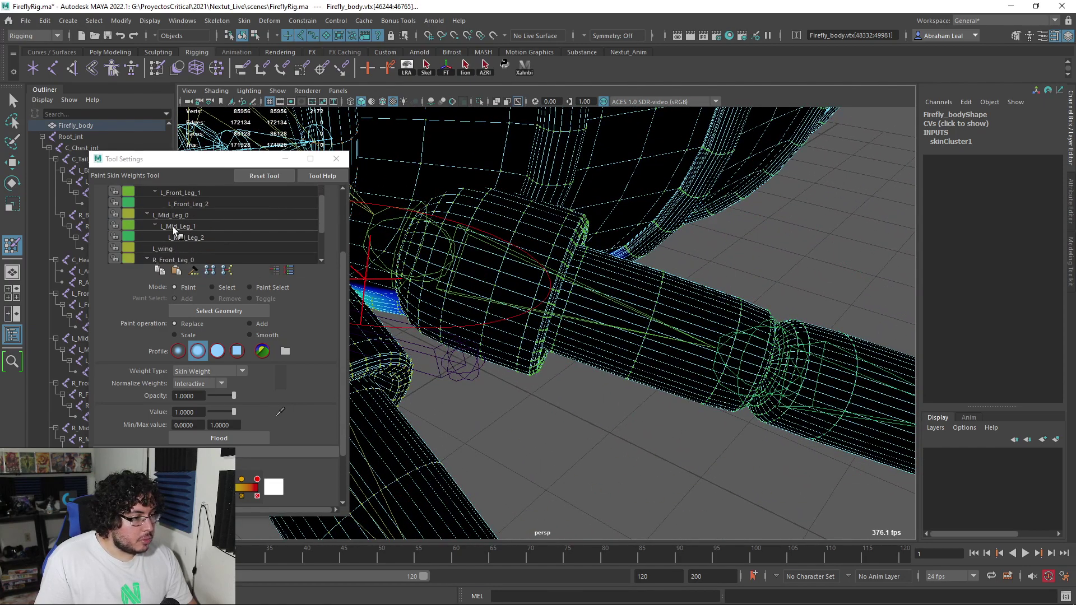
pyautogui.scroll(5, 179, 230)
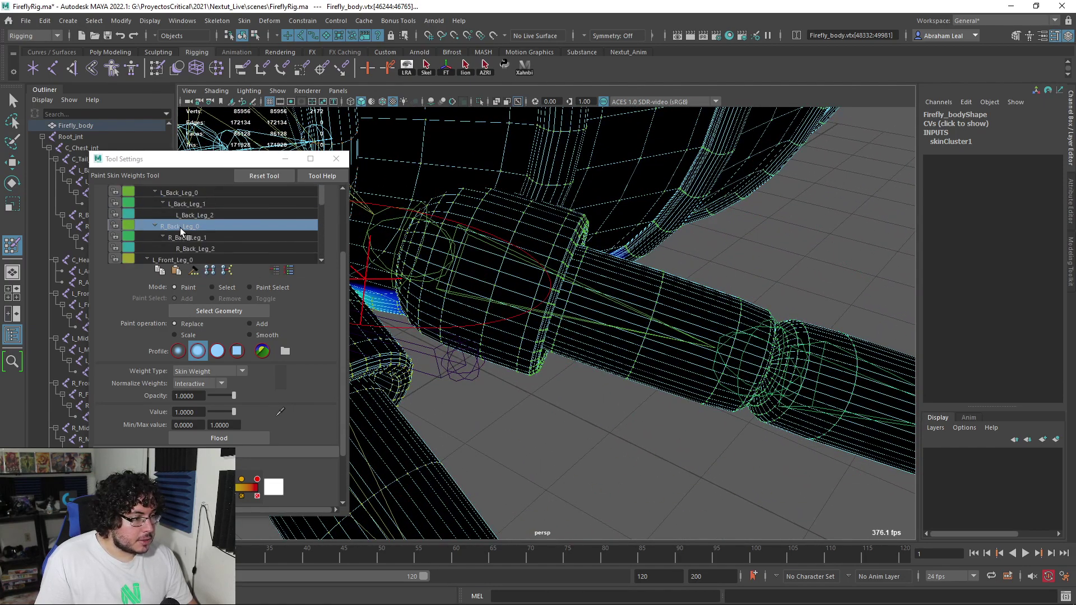
pyautogui.click(180, 215)
pyautogui.moveTo(442, 230)
pyautogui.keyDown('alt'); pyautogui.mouseDown()
pyautogui.moveTo(495, 230)
pyautogui.moveTo(437, 227)
pyautogui.mouseUp(); pyautogui.keyUp('alt')
# Select the left back leg's hip piece and adjoining segment, and flood their vertices with a Replace value of 1.
pyautogui.click(213, 287)
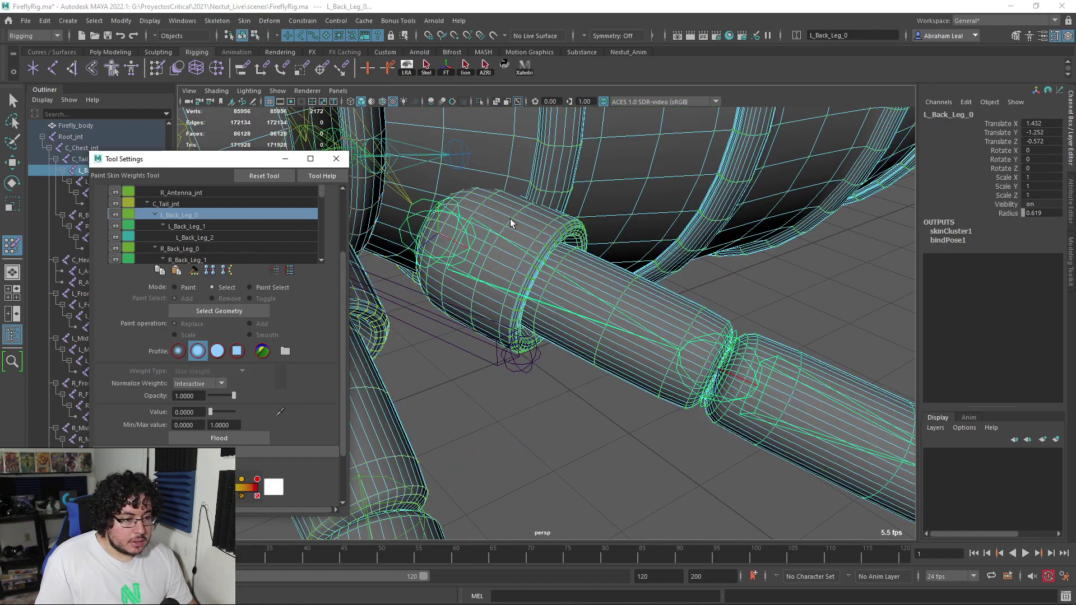
pyautogui.keyDown('shift'); pyautogui.doubleClick(626, 288); pyautogui.keyUp('shift')
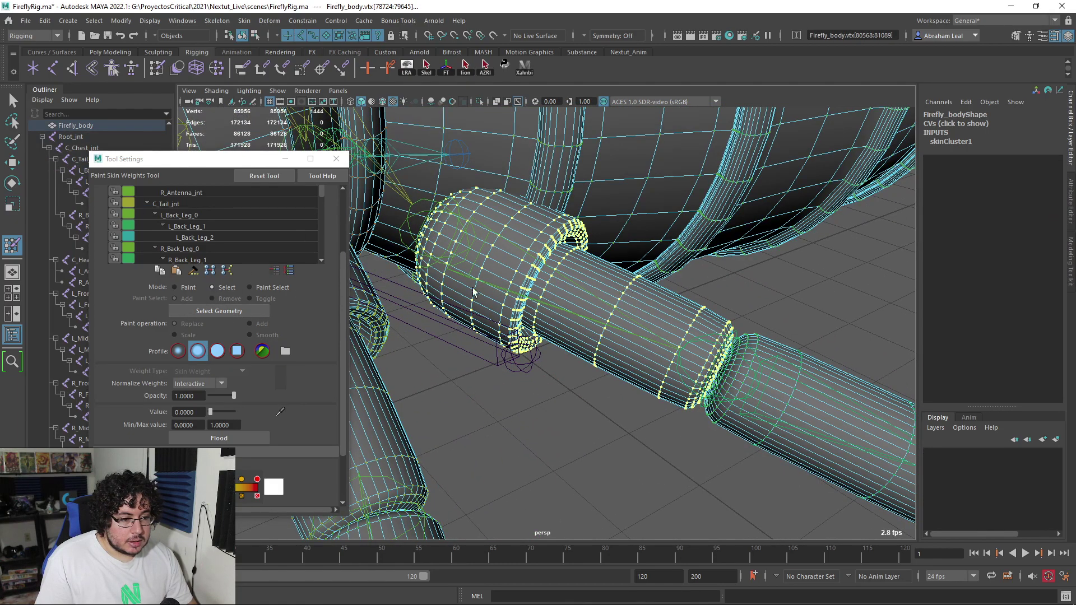
pyautogui.click(175, 288)
pyautogui.click(219, 438)
# Flood all vertices of the left back leg's middle segment with a Replace value of 1 for the L_Back_Leg_1 influence.
pyautogui.keyDown('alt'); pyautogui.moveTo(628, 387); pyautogui.dragTo(303, 292, button='middle'); pyautogui.keyUp('alt')
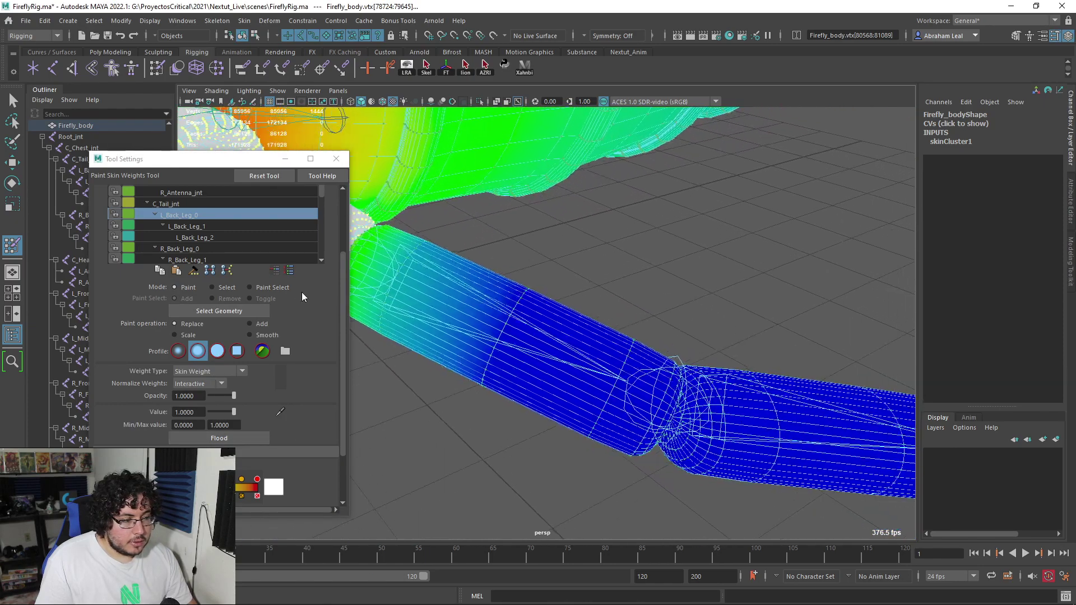
pyautogui.click(205, 227)
pyautogui.click(211, 287)
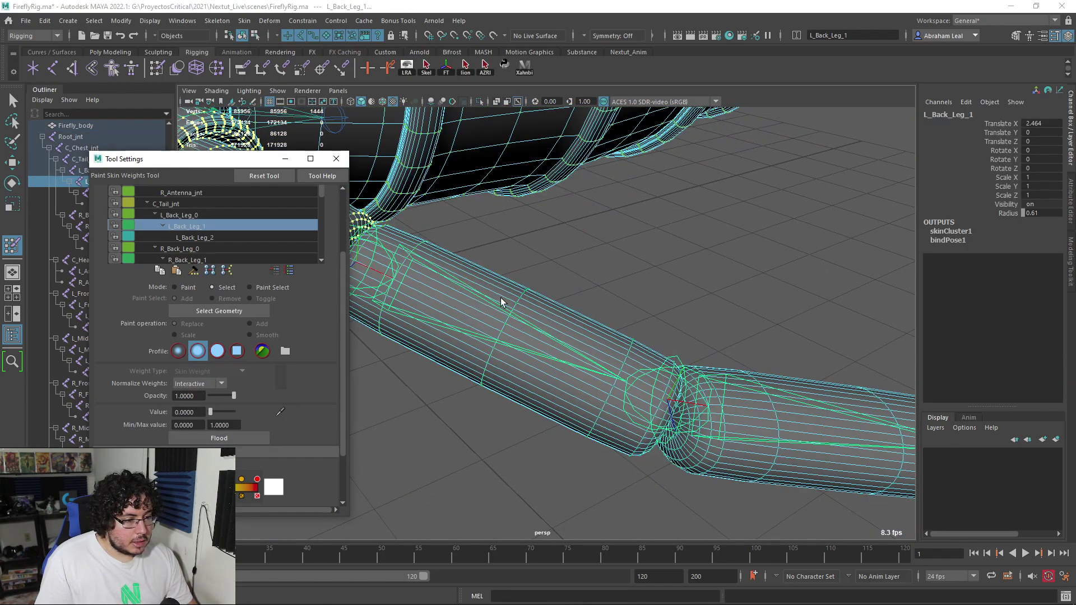
pyautogui.click(520, 299)
pyautogui.hotkey('ctrl', 'z')
pyautogui.click(175, 287)
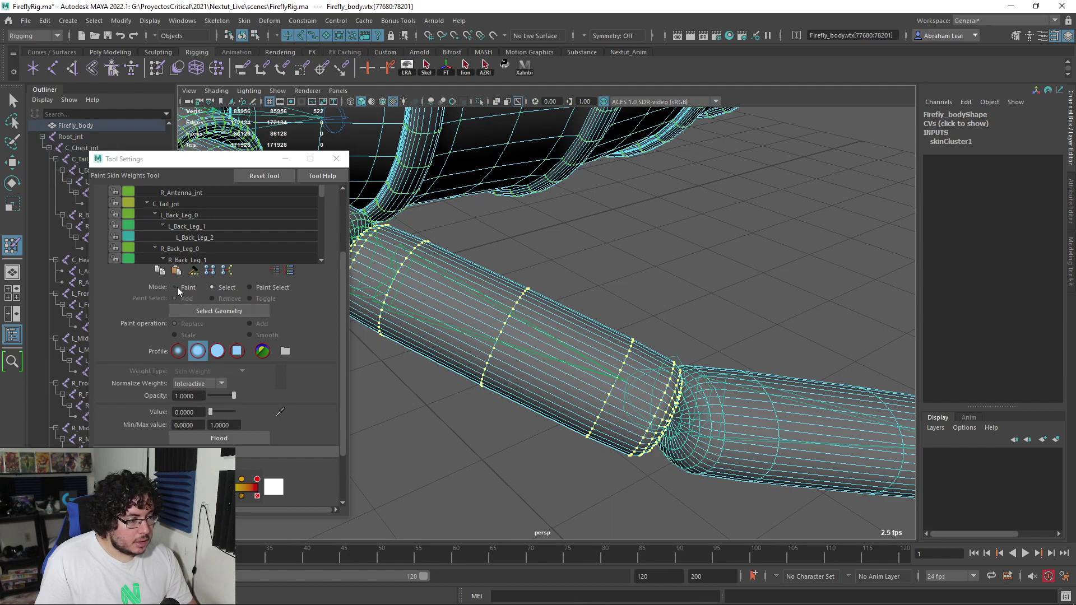
pyautogui.click(231, 437)
# Flood all vertices of the left back leg's last segment with a Replace value of 1 for the L_Back_Leg_1 influence.
pyautogui.keyDown('alt'); pyautogui.moveTo(583, 370); pyautogui.dragTo(381, 230, button='middle'); pyautogui.keyUp('alt')
pyautogui.keyDown('alt'); pyautogui.moveTo(381, 230); pyautogui.dragTo(432, 306, button='right'); pyautogui.keyUp('alt')
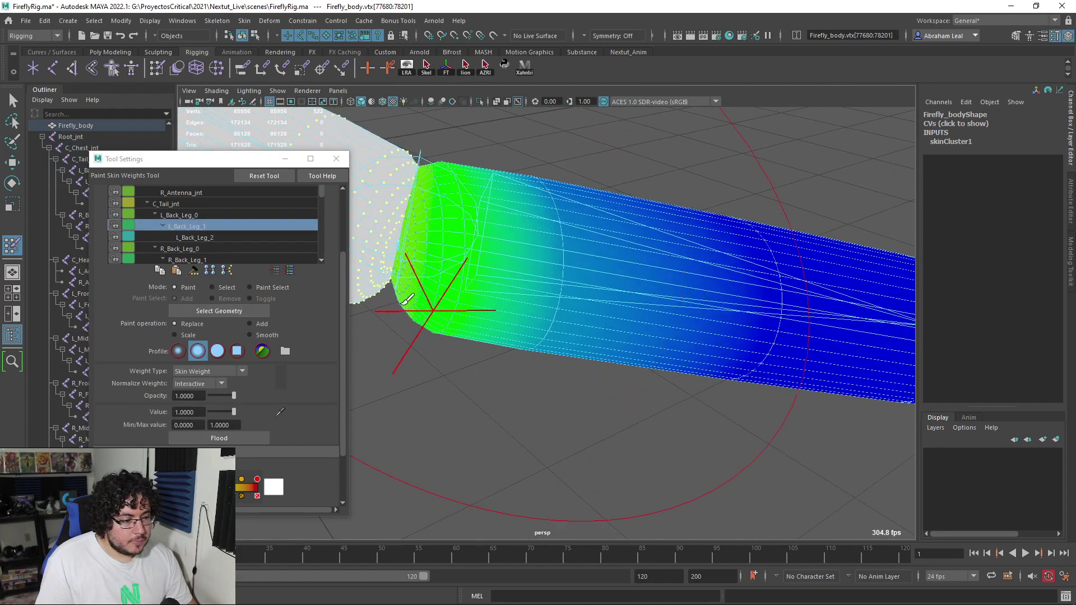
pyautogui.click(212, 287)
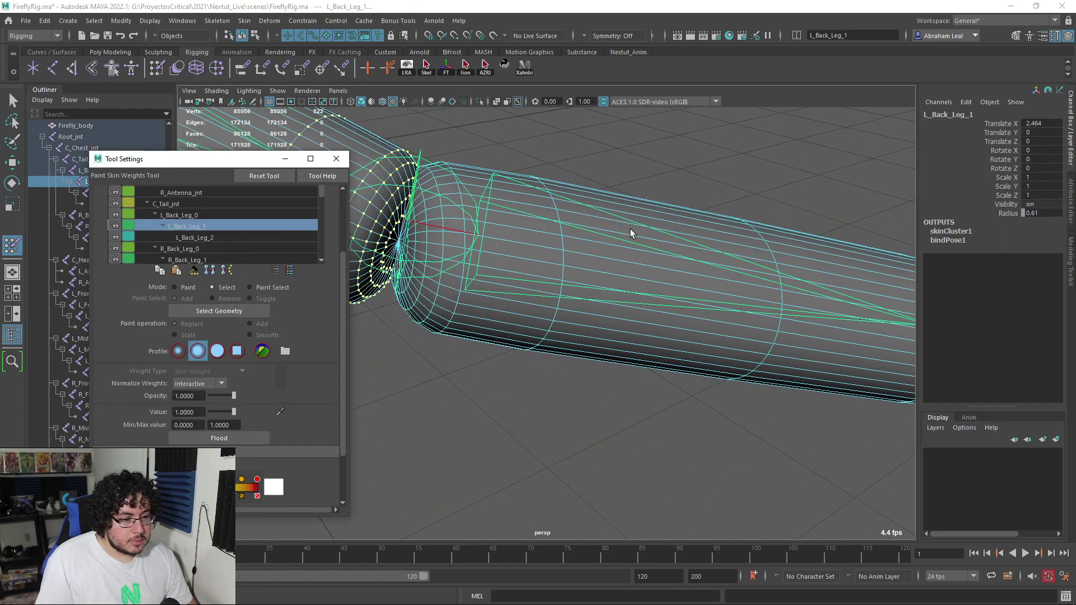
pyautogui.hotkey('ctrl', 'z')
pyautogui.click(188, 287)
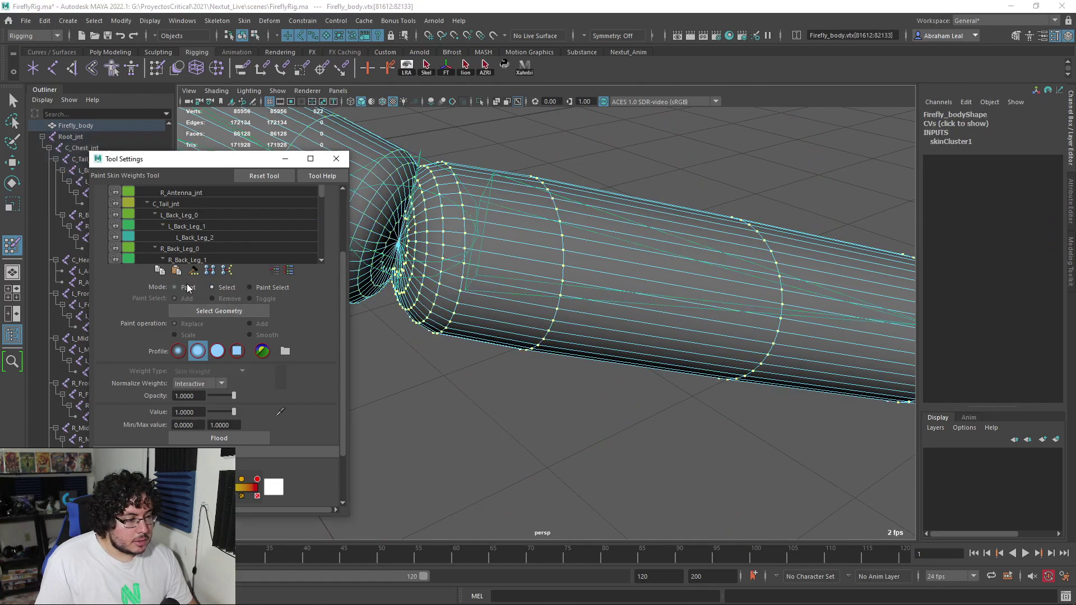
pyautogui.click(231, 438)
# Flood the spring foot of the left back leg with a Replace value of 1 for the L_Back_Leg_1 influence.
pyautogui.keyDown('alt'); pyautogui.moveTo(673, 319); pyautogui.dragTo(650, 298, button='right'); pyautogui.keyUp('alt')
pyautogui.keyDown('alt'); pyautogui.moveTo(650, 298); pyautogui.dragTo(530, 282, button='middle'); pyautogui.keyUp('alt')
pyautogui.keyDown('alt'); pyautogui.moveTo(530, 281); pyautogui.dragTo(541, 324, button='right'); pyautogui.keyUp('alt')
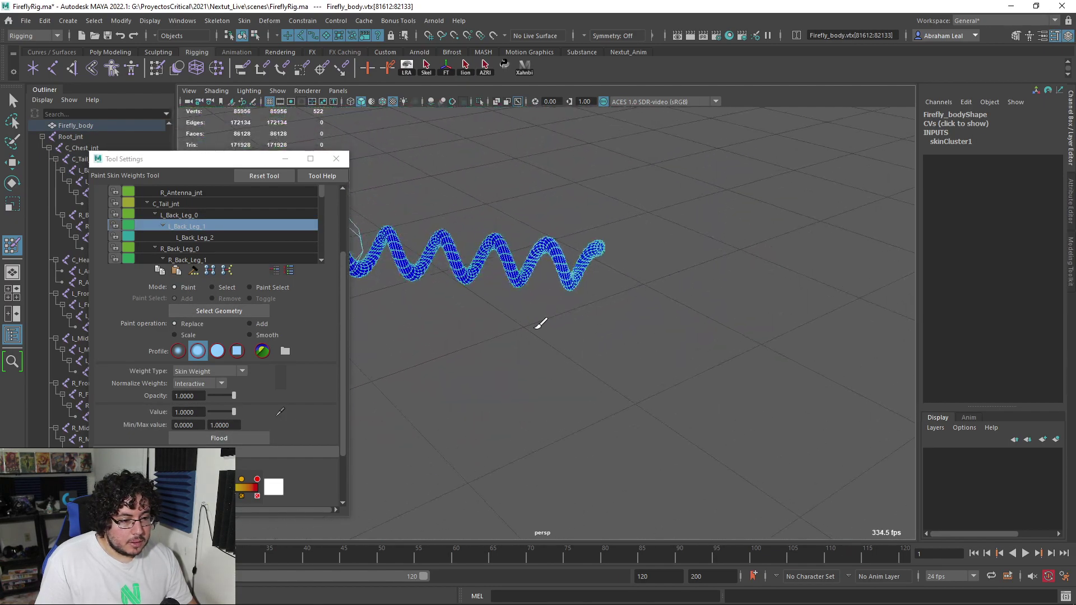
pyautogui.click(238, 287)
pyautogui.doubleClick(398, 256)
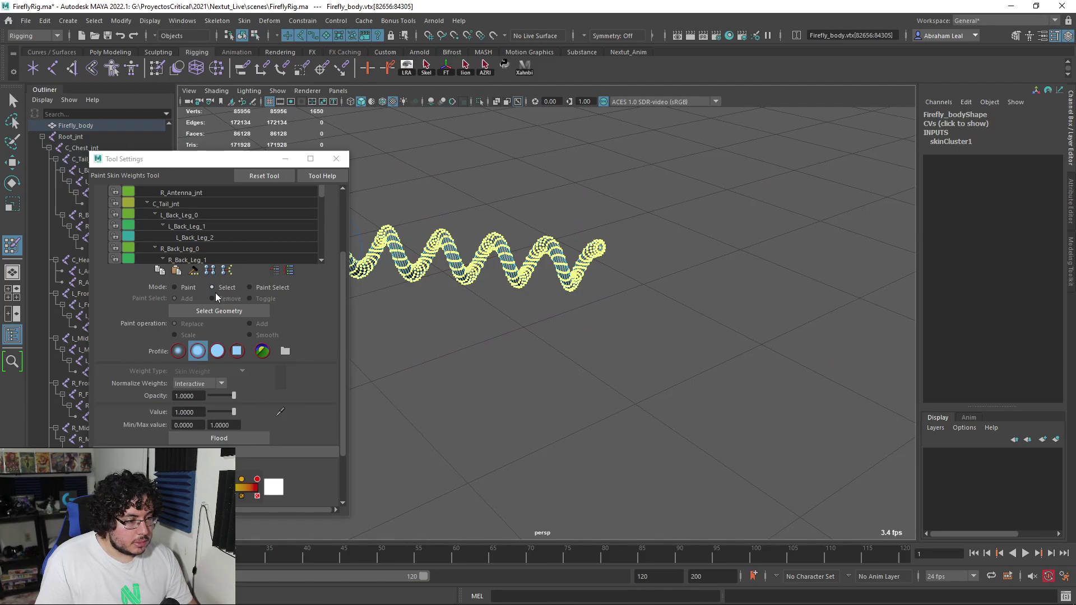
pyautogui.click(187, 287)
pyautogui.click(223, 438)
# Inspect the L_Back_Leg_1 influence's weights along the left back leg and on the neighbouring tail.
pyautogui.keyDown('alt'); pyautogui.moveTo(397, 318); pyautogui.dragTo(564, 364, button='middle'); pyautogui.keyUp('alt')
pyautogui.keyDown('alt'); pyautogui.moveTo(563, 364); pyautogui.dragTo(381, 273, button='right'); pyautogui.keyUp('alt')
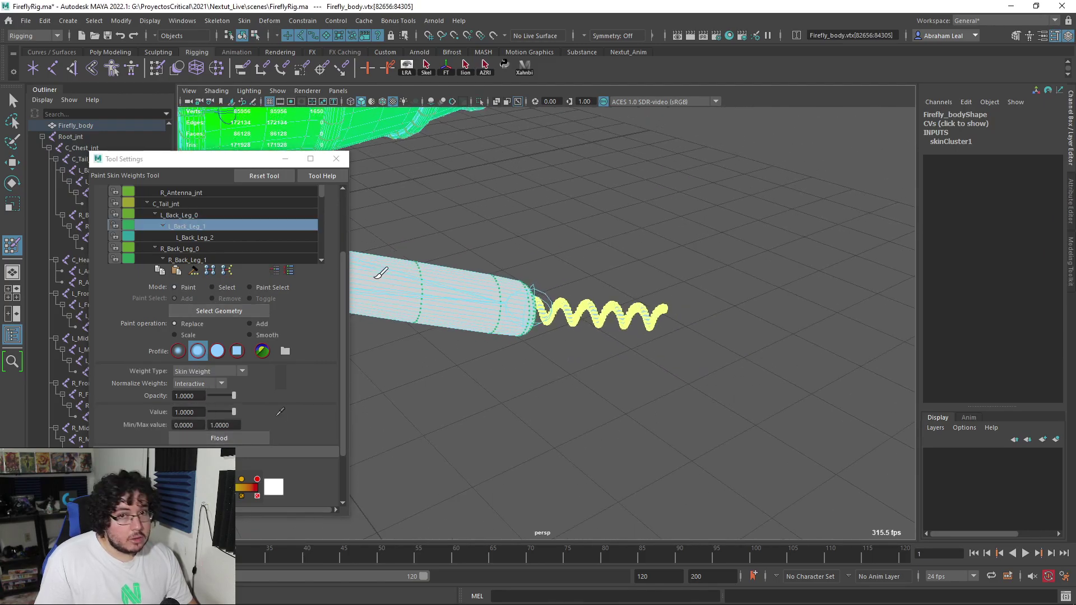
pyautogui.keyDown('alt'); pyautogui.moveTo(471, 239); pyautogui.dragTo(594, 302, button='middle'); pyautogui.keyUp('alt')
pyautogui.keyDown('alt'); pyautogui.moveTo(505, 303); pyautogui.dragTo(364, 263, button='right'); pyautogui.keyUp('alt')
pyautogui.keyDown('alt'); pyautogui.moveTo(386, 263); pyautogui.dragTo(524, 305, button='middle'); pyautogui.keyUp('alt')
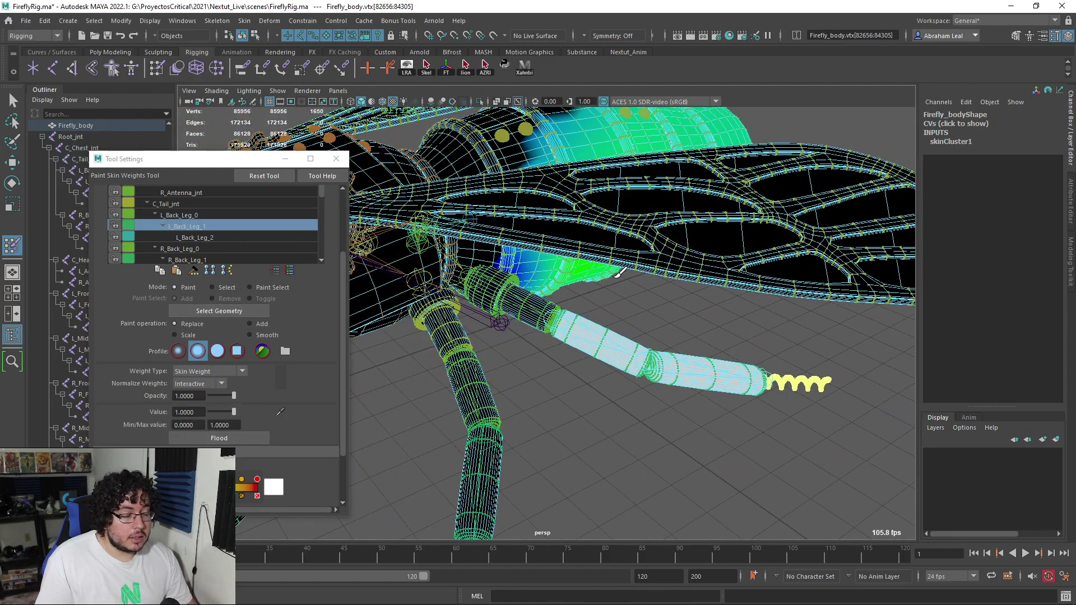
pyautogui.keyDown('alt'); pyautogui.moveTo(454, 280); pyautogui.dragTo(516, 288, button='right'); pyautogui.keyUp('alt')
pyautogui.keyDown('alt'); pyautogui.moveTo(516, 288); pyautogui.dragTo(527, 235); pyautogui.keyUp('alt')
pyautogui.moveTo(527, 236)
pyautogui.keyDown('alt'); pyautogui.mouseDown(button='right')
pyautogui.moveTo(556, 262)
pyautogui.moveTo(472, 230)
pyautogui.mouseUp(button='right'); pyautogui.keyUp('alt')
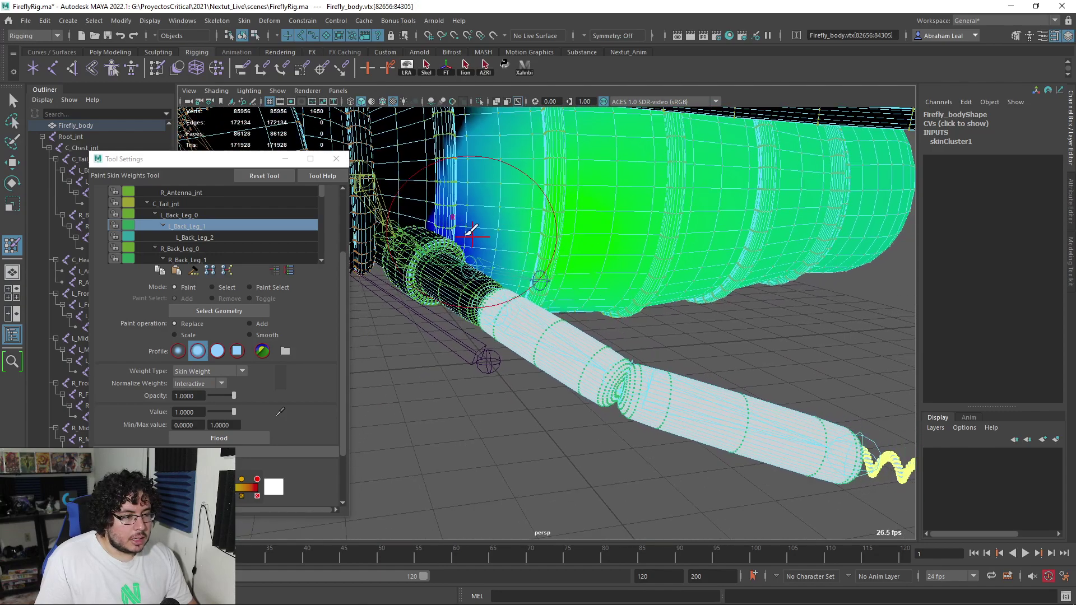
pyautogui.scroll(-5, 198, 228)
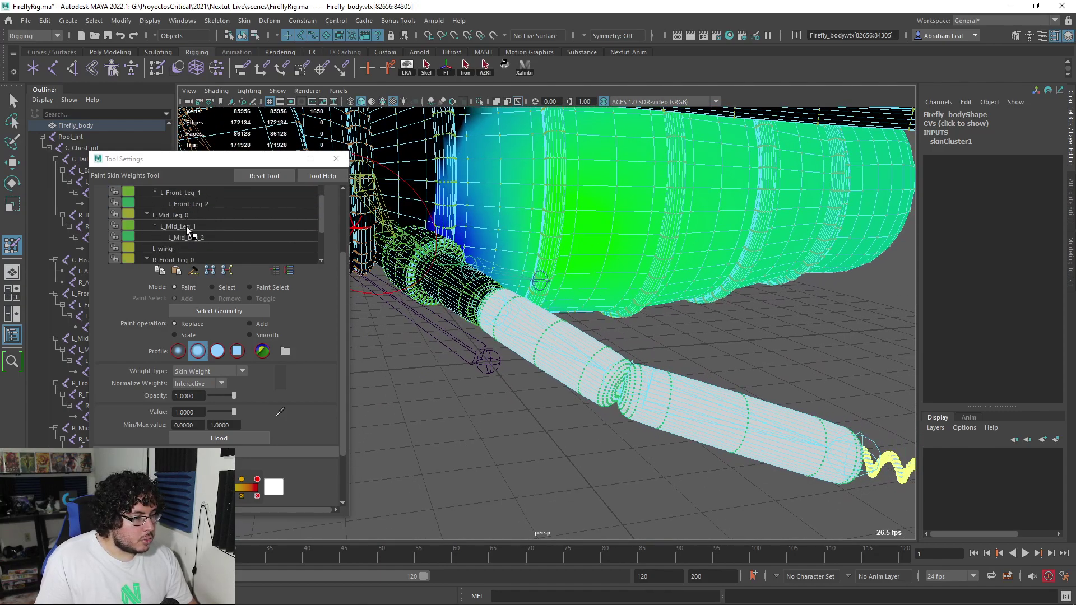
pyautogui.scroll(5, 186, 228)
pyautogui.click(186, 227)
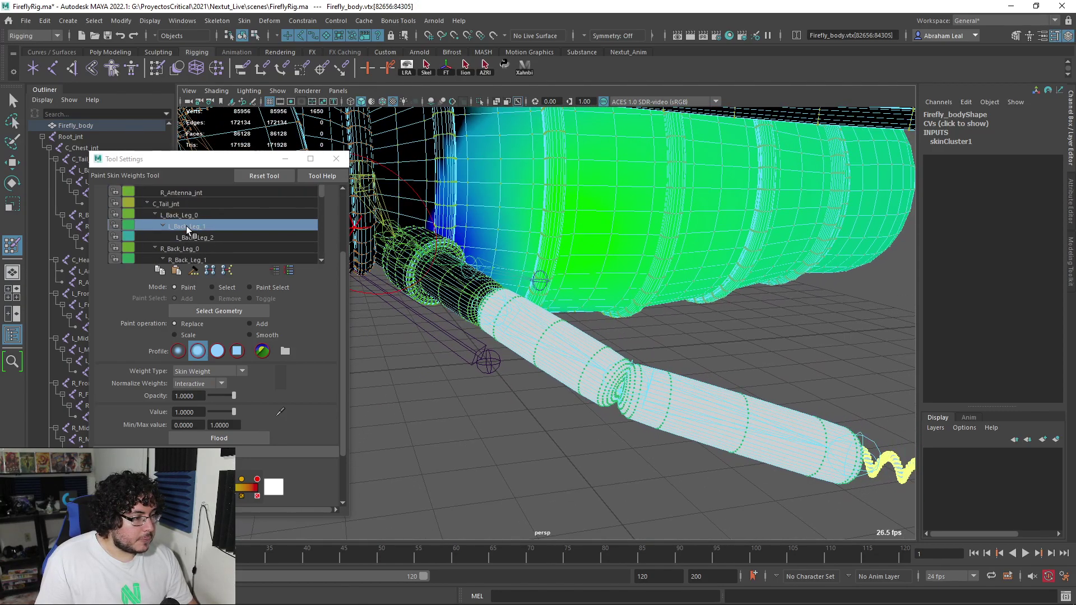
# Choose the C_Tail_jnt influence and frame the tail.
pyautogui.click(168, 204)
pyautogui.press('f')
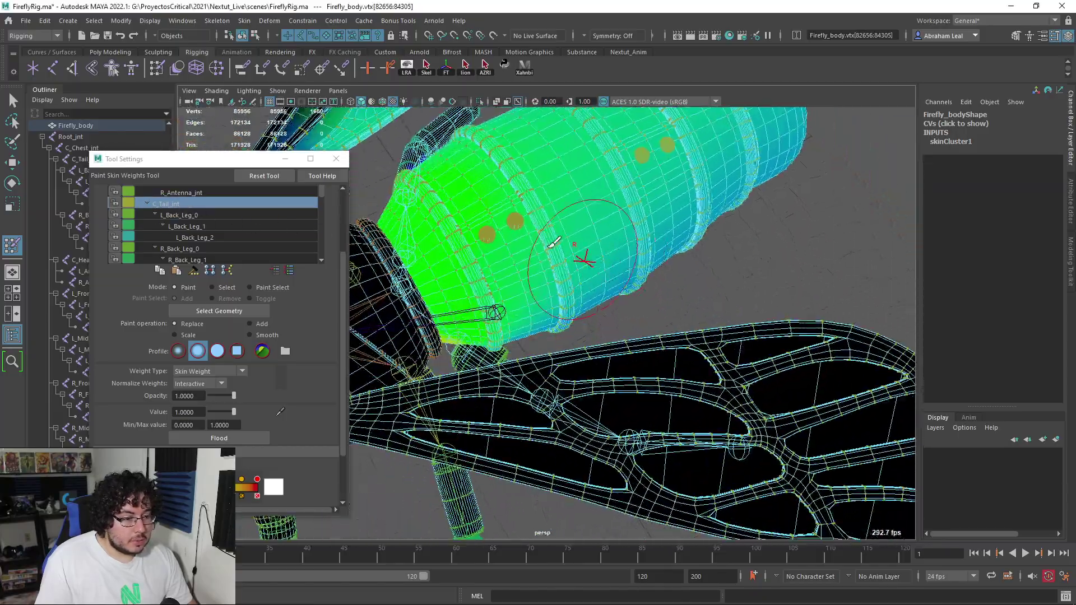
pyautogui.keyDown('alt'); pyautogui.moveTo(544, 258); pyautogui.dragTo(622, 331, button='middle'); pyautogui.keyUp('alt')
pyautogui.keyDown('alt'); pyautogui.moveTo(623, 330); pyautogui.dragTo(704, 365, button='right'); pyautogui.keyUp('alt')
pyautogui.keyDown('alt'); pyautogui.moveTo(704, 365); pyautogui.dragTo(601, 289); pyautogui.keyUp('alt')
pyautogui.keyDown('alt'); pyautogui.moveTo(601, 288); pyautogui.dragTo(538, 275, button='right'); pyautogui.keyUp('alt')
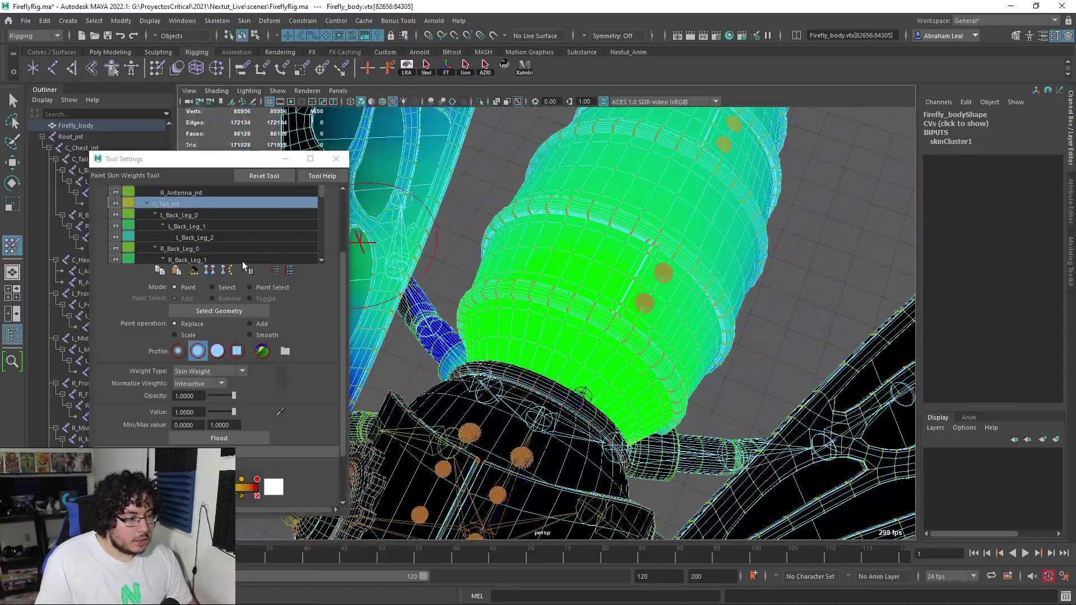
# Select all vertices of the tail's ringed segments together with their rivets.
pyautogui.click(213, 287)
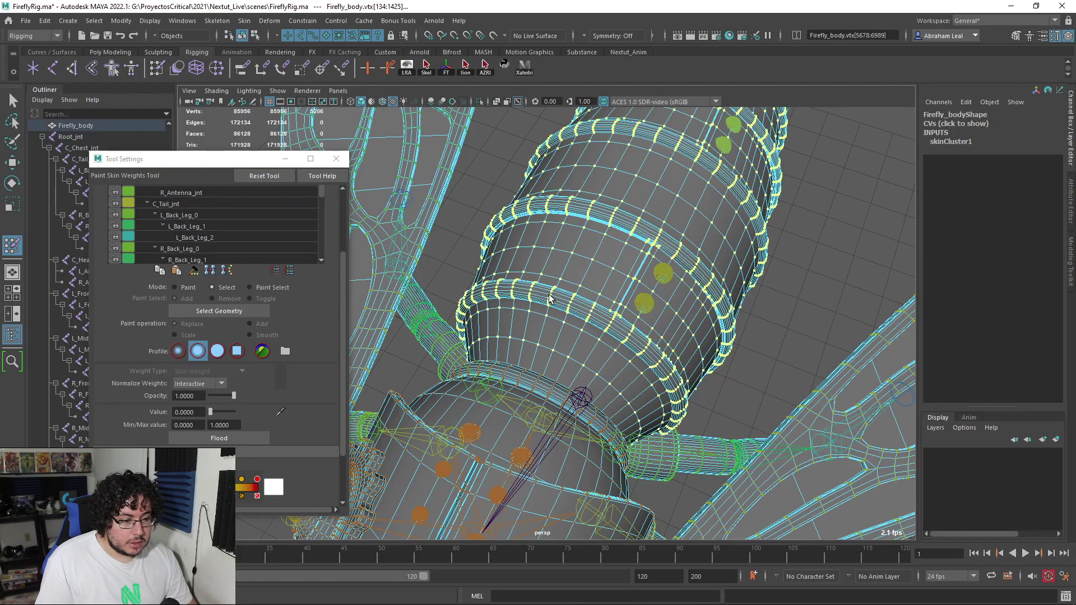
pyautogui.scroll(5, 549, 298)
pyautogui.hotkey('shift', '.')
pyautogui.scroll(-5, 622, 252)
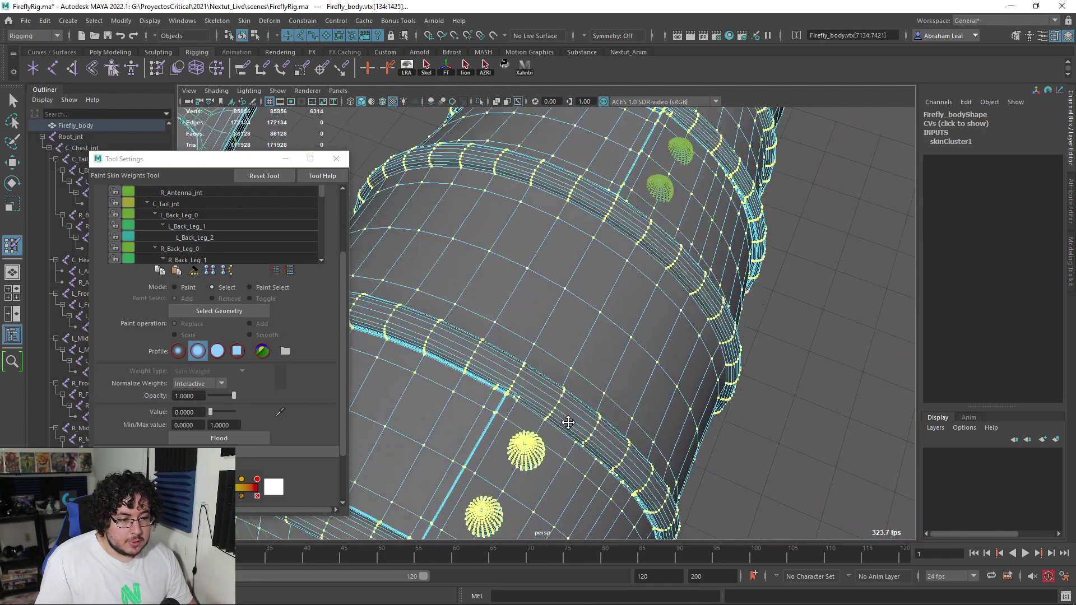
pyautogui.scroll(-3, 635, 225)
pyautogui.keyDown('alt'); pyautogui.moveTo(635, 226); pyautogui.dragTo(560, 216); pyautogui.keyUp('alt')
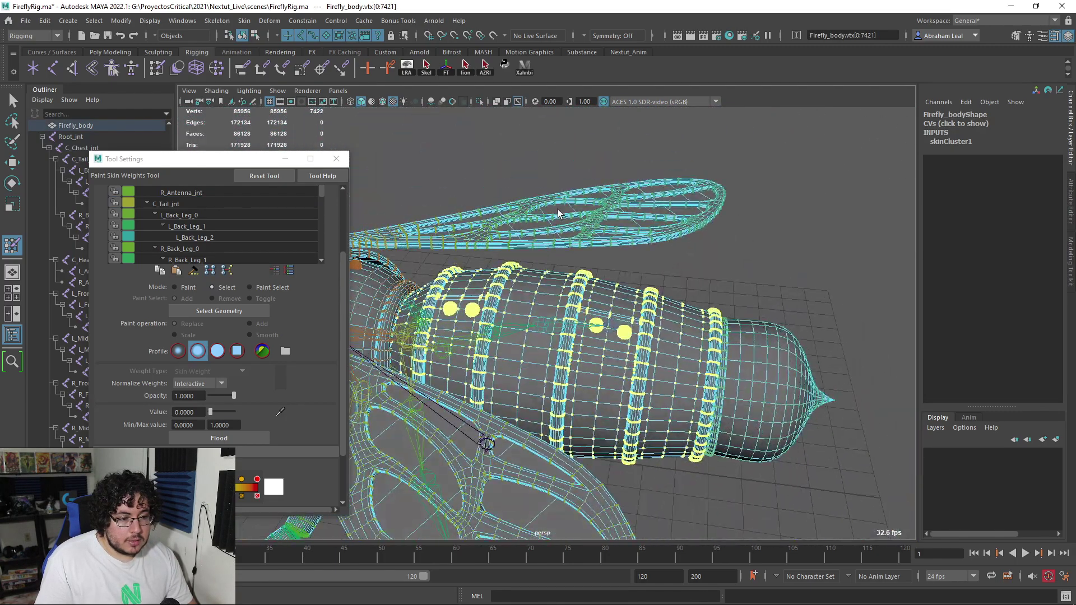
# Extend the vertex selection to the remaining pieces at the tail's rear end, including its pointed tip.
pyautogui.keyDown('alt'); pyautogui.moveTo(751, 341); pyautogui.dragTo(622, 289, button='middle'); pyautogui.keyUp('alt')
pyautogui.keyDown('alt'); pyautogui.moveTo(622, 288); pyautogui.dragTo(628, 315); pyautogui.keyUp('alt')
pyautogui.keyDown('alt'); pyautogui.moveTo(660, 279); pyautogui.dragTo(716, 242); pyautogui.keyUp('alt')
pyautogui.keyDown('ctrl'); pyautogui.keyDown('shift'); pyautogui.moveTo(743, 184); pyautogui.dragTo(647, 345); pyautogui.keyUp('shift'); pyautogui.keyUp('ctrl')
pyautogui.press('4')
pyautogui.scroll(5, 549, 413)
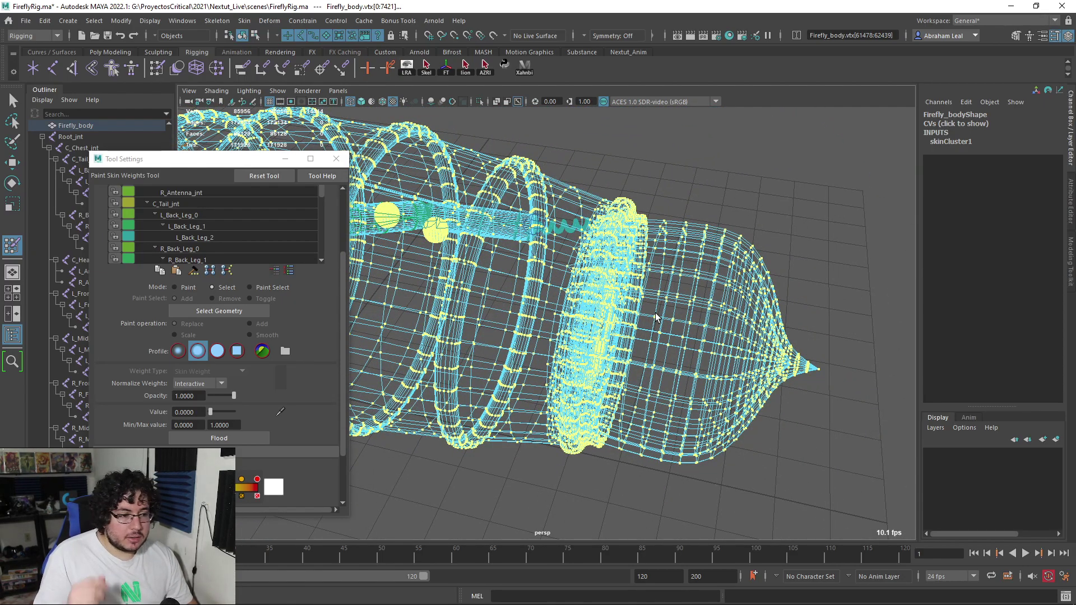
pyautogui.keyDown('alt'); pyautogui.moveTo(655, 313); pyautogui.dragTo(685, 305); pyautogui.keyUp('alt')
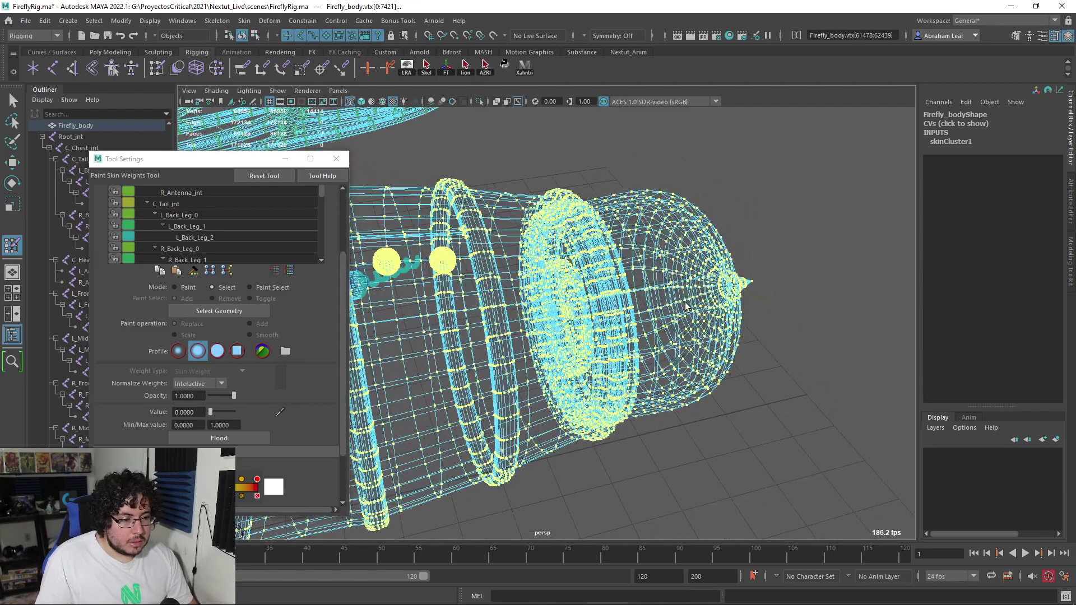
# Return to shaded display and flood the selected tail vertices with a Replace value of 1 for the C_Tail_jnt influence.
pyautogui.click(176, 287)
pyautogui.press('5')
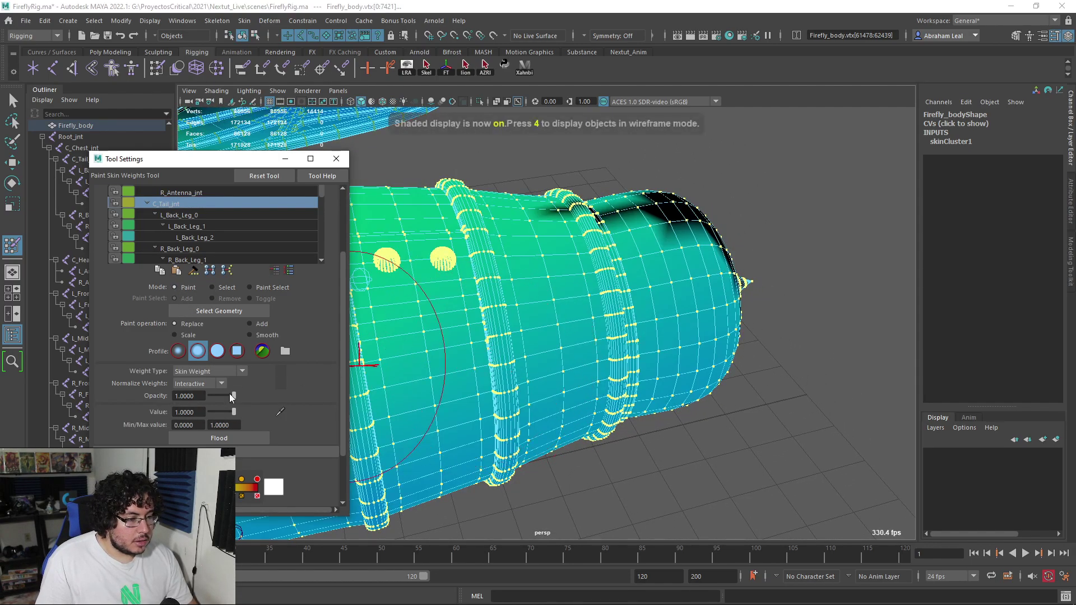
pyautogui.click(216, 439)
pyautogui.scroll(-5, 512, 329)
pyautogui.keyDown('alt'); pyautogui.moveTo(512, 329); pyautogui.dragTo(714, 365); pyautogui.keyUp('alt')
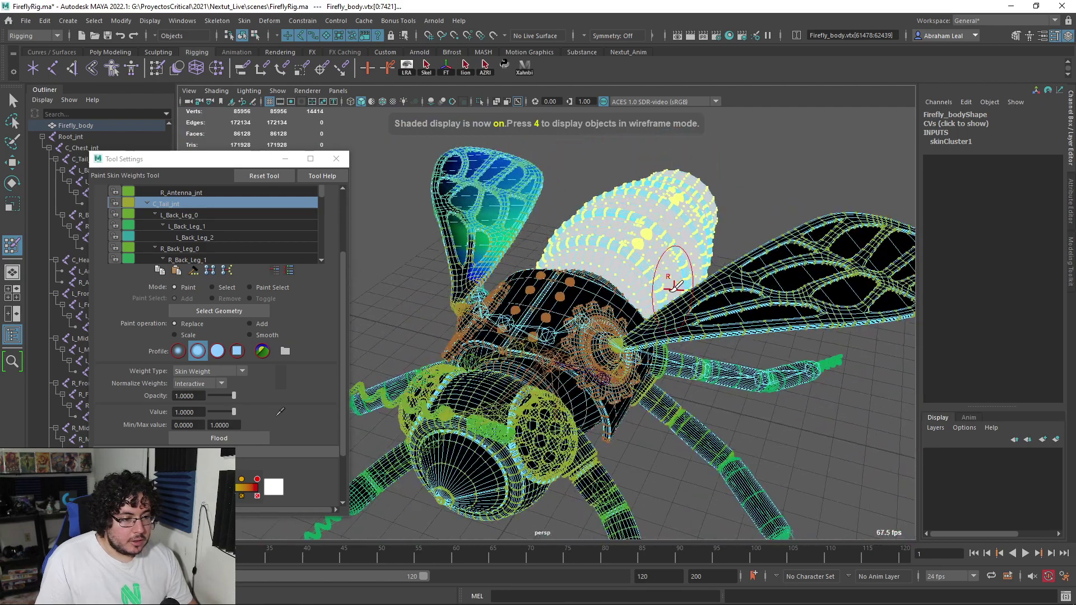
# Leave the Paint Skin Weights tool and deselect the firefly body.
pyautogui.press('1')
pyautogui.press('q')
pyautogui.click(719, 198)
pyautogui.keyDown('alt'); pyautogui.moveTo(718, 199); pyautogui.dragTo(654, 256); pyautogui.keyUp('alt')
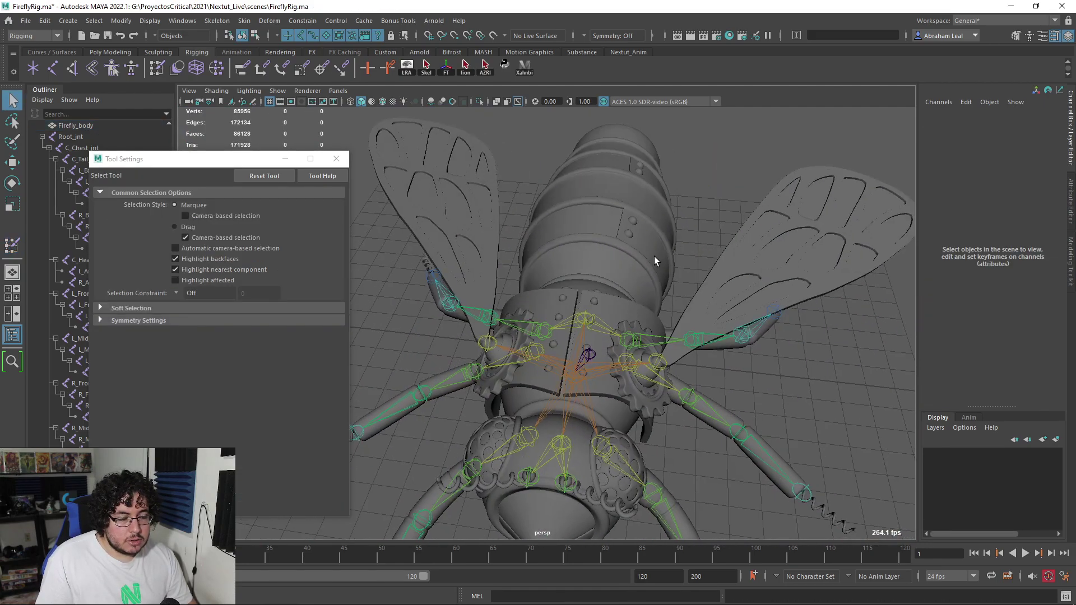
# Rotate the C_Tail_jnt joint to test the tail's deformation, and undo the rotation.
pyautogui.keyDown('alt'); pyautogui.moveTo(636, 309); pyautogui.dragTo(497, 237); pyautogui.keyUp('alt')
pyautogui.click(579, 334)
pyautogui.press('e')
pyautogui.hotkey('ctrl', 'z')
pyautogui.scroll(-5, 593, 341)
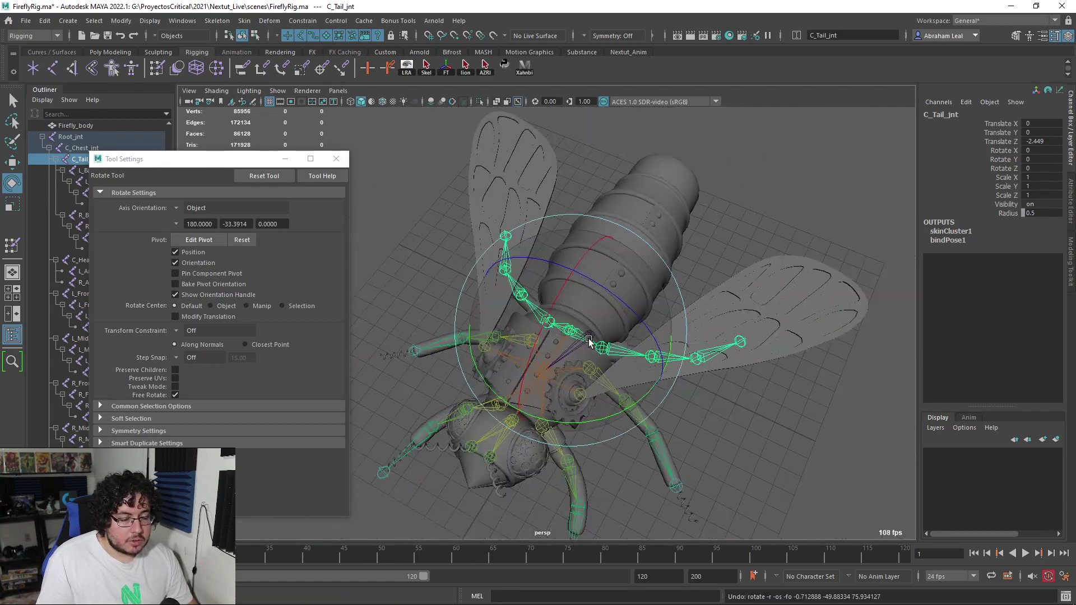
# Mirror the Firefly_body skin weights across YZ from positive to negative, using Closest point on surface and One to one influence association.
pyautogui.keyDown('alt'); pyautogui.moveTo(593, 341); pyautogui.dragTo(675, 231); pyautogui.keyUp('alt')
pyautogui.click(675, 231)
pyautogui.hotkey('ctrl', 'z')
pyautogui.hotkey('ctrl', 'z')
pyautogui.scroll(3, 562, 266)
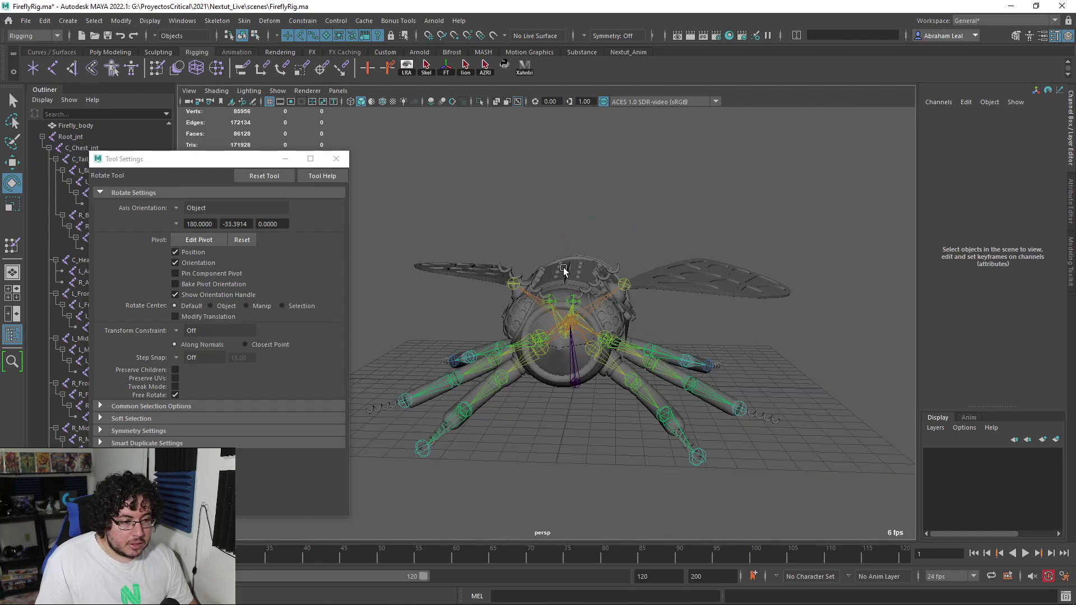
pyautogui.click(561, 265)
pyautogui.keyDown('alt'); pyautogui.moveTo(561, 266); pyautogui.dragTo(605, 268); pyautogui.keyUp('alt')
pyautogui.click(248, 21)
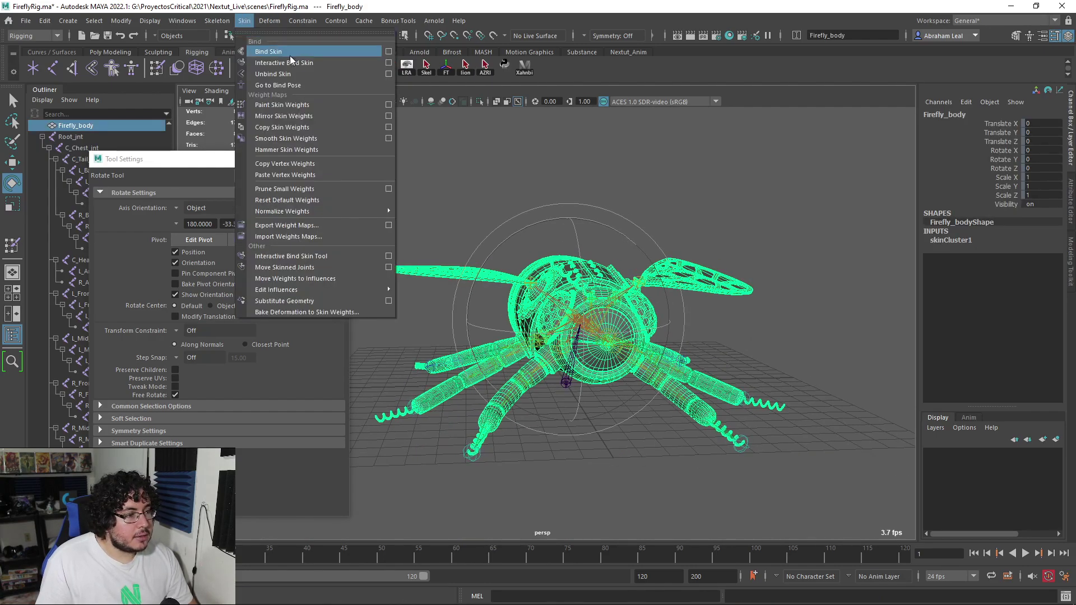
pyautogui.click(388, 116)
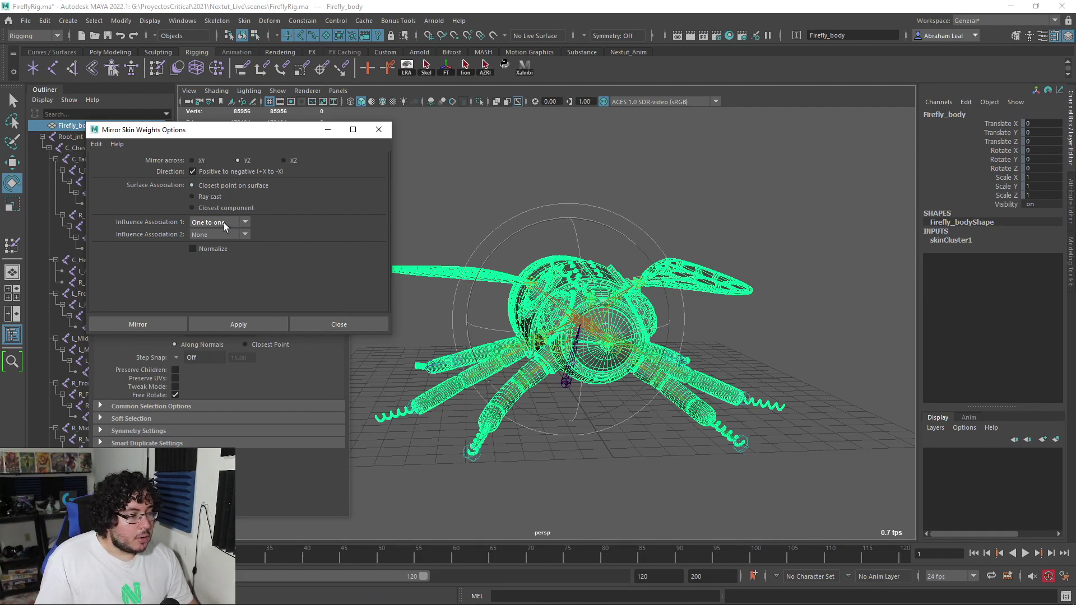
pyautogui.click(237, 327)
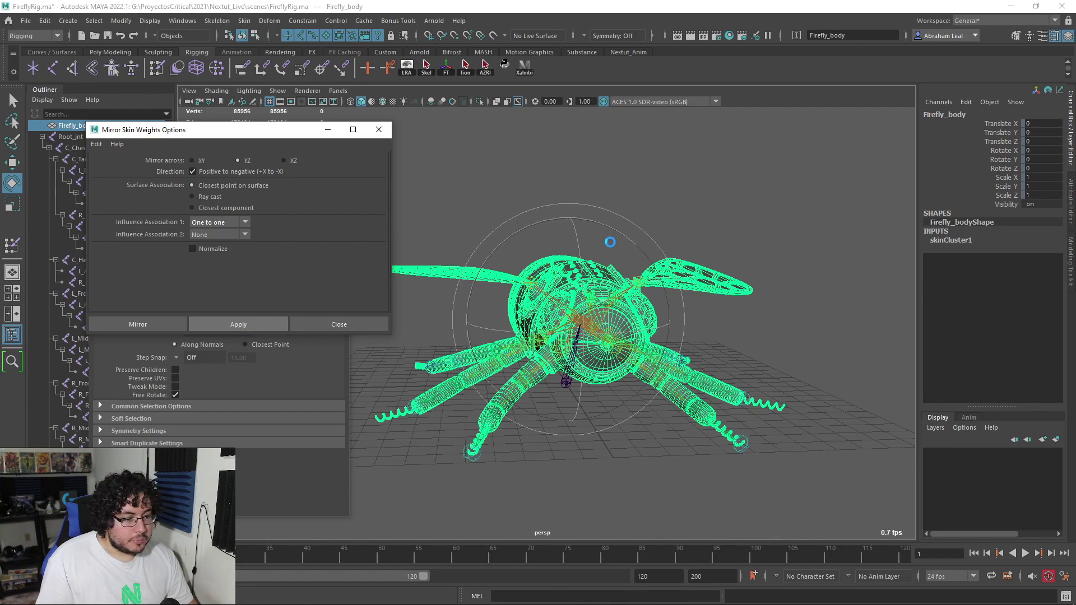
# Rotate the R_wing joint to test the mirrored wing weights, and undo the rotation.
pyautogui.click(675, 250)
pyautogui.click(524, 292)
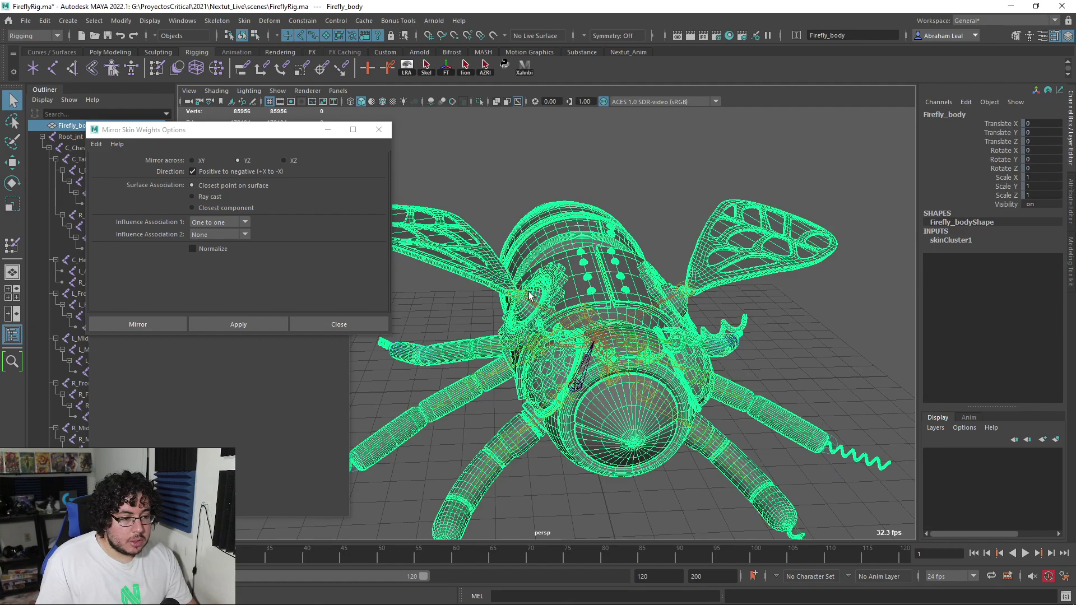
pyautogui.keyDown('alt'); pyautogui.moveTo(527, 296); pyautogui.dragTo(473, 301); pyautogui.keyUp('alt')
pyautogui.click(458, 284)
pyautogui.press('e')
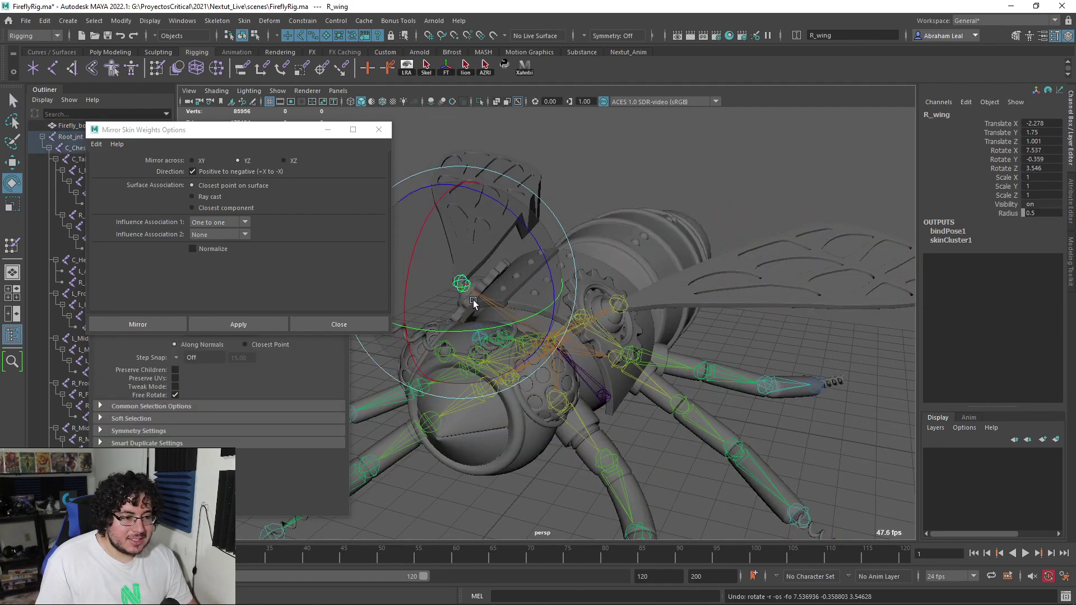
pyautogui.hotkey('ctrl', 'z')
# Rotate the R_Back_Leg_0 joint to test the right back leg's mirrored weights, and deselect it.
pyautogui.moveTo(572, 313)
pyautogui.keyDown('alt'); pyautogui.mouseDown()
pyautogui.moveTo(656, 322)
pyautogui.moveTo(581, 307)
pyautogui.mouseUp(); pyautogui.keyUp('alt')
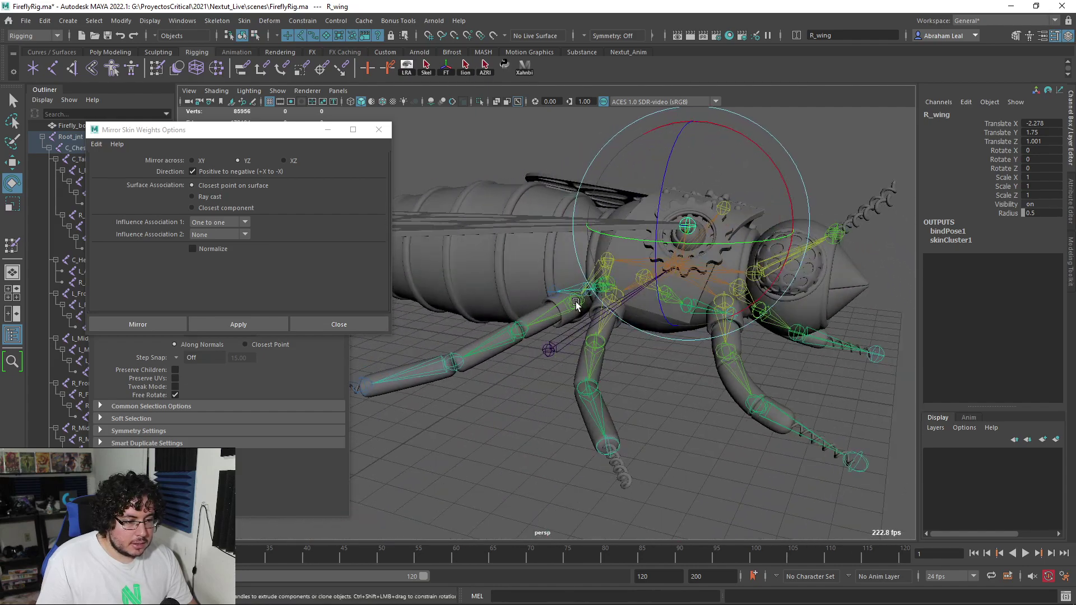
pyautogui.press('q')
pyautogui.click(582, 307)
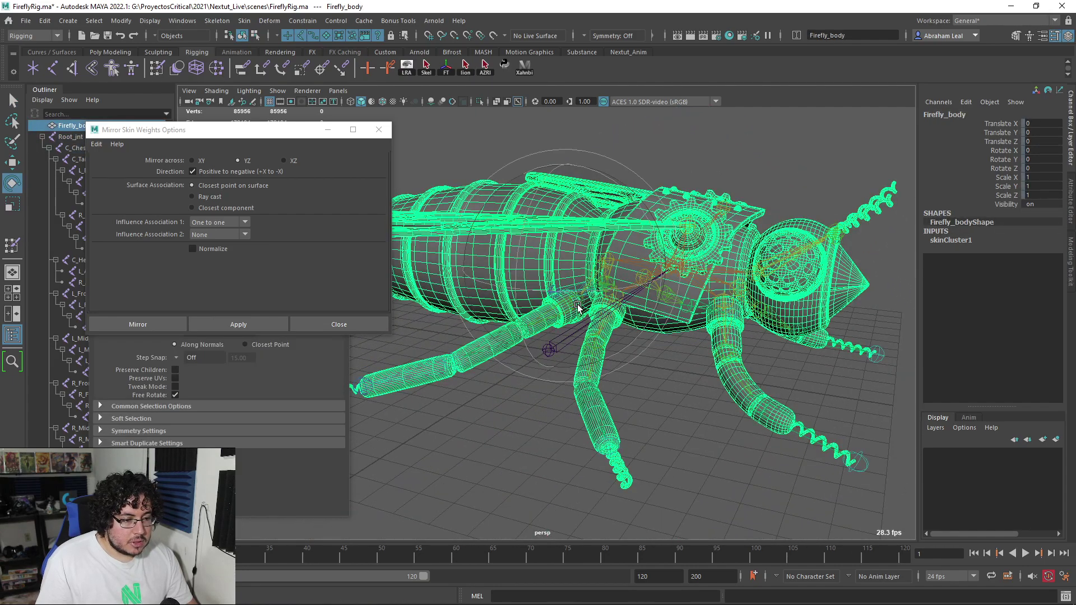
pyautogui.click(586, 295)
pyautogui.press('e')
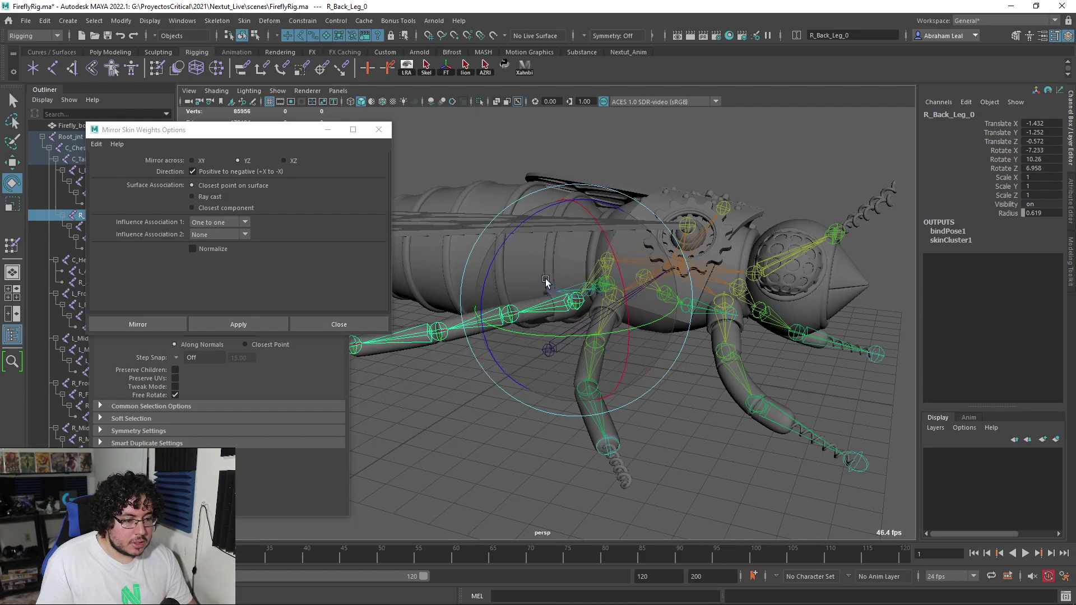
pyautogui.click(678, 344)
# Rotate the R_Antenna_jnt joint to test the right antenna's mirrored weights, and deselect it.
pyautogui.keyDown('alt'); pyautogui.moveTo(678, 343); pyautogui.dragTo(576, 294); pyautogui.keyUp('alt')
pyautogui.click(583, 306)
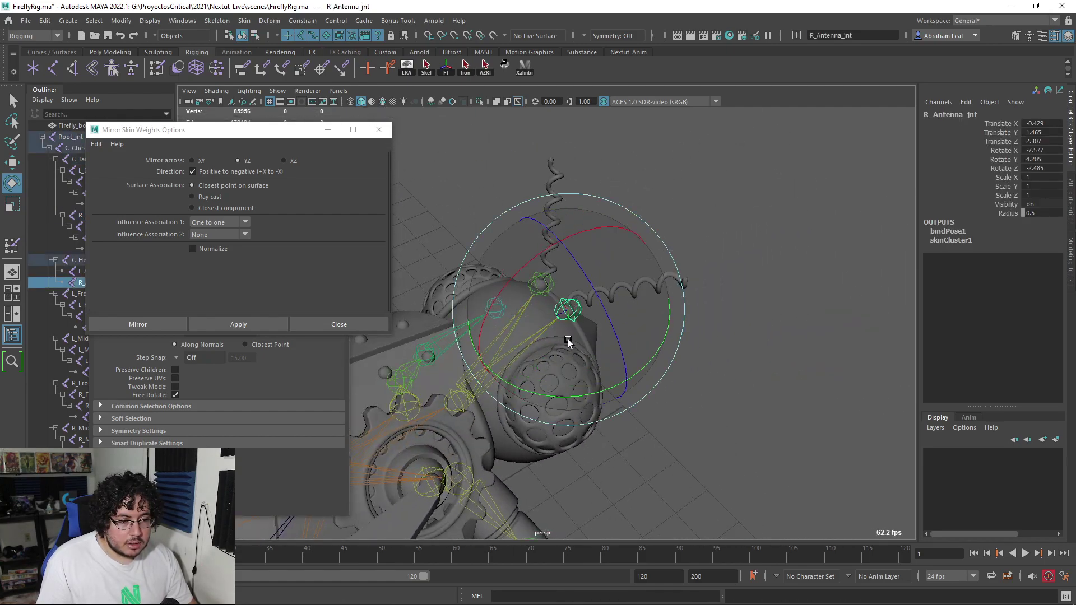
pyautogui.click(758, 336)
# Test the right front leg's deformation by rotating its base joint, and undo the rotation.
pyautogui.keyDown('alt'); pyautogui.moveTo(757, 336); pyautogui.dragTo(525, 235); pyautogui.keyUp('alt')
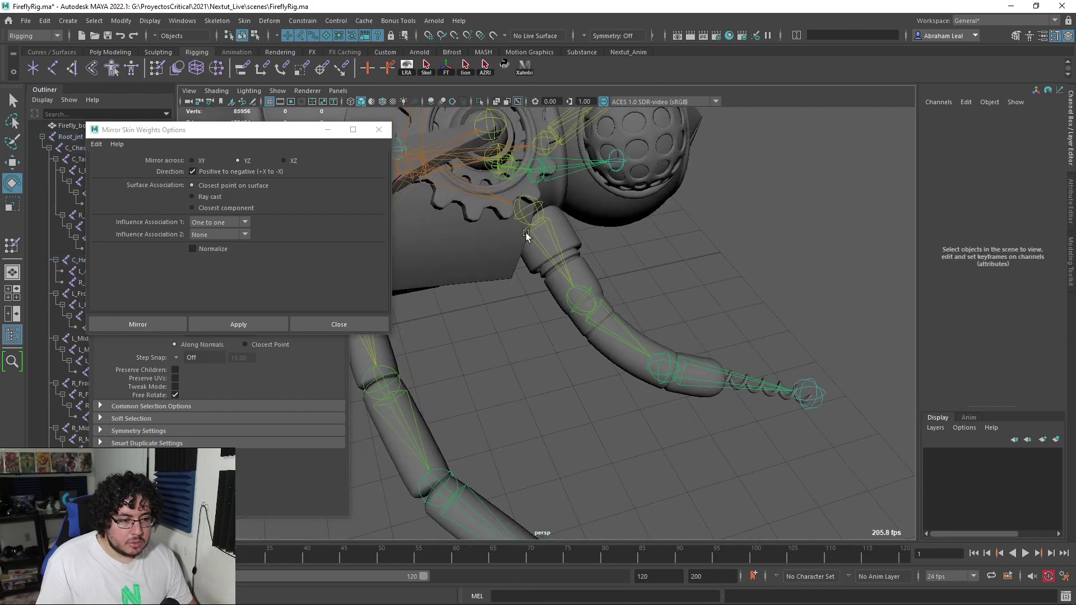
pyautogui.click(538, 214)
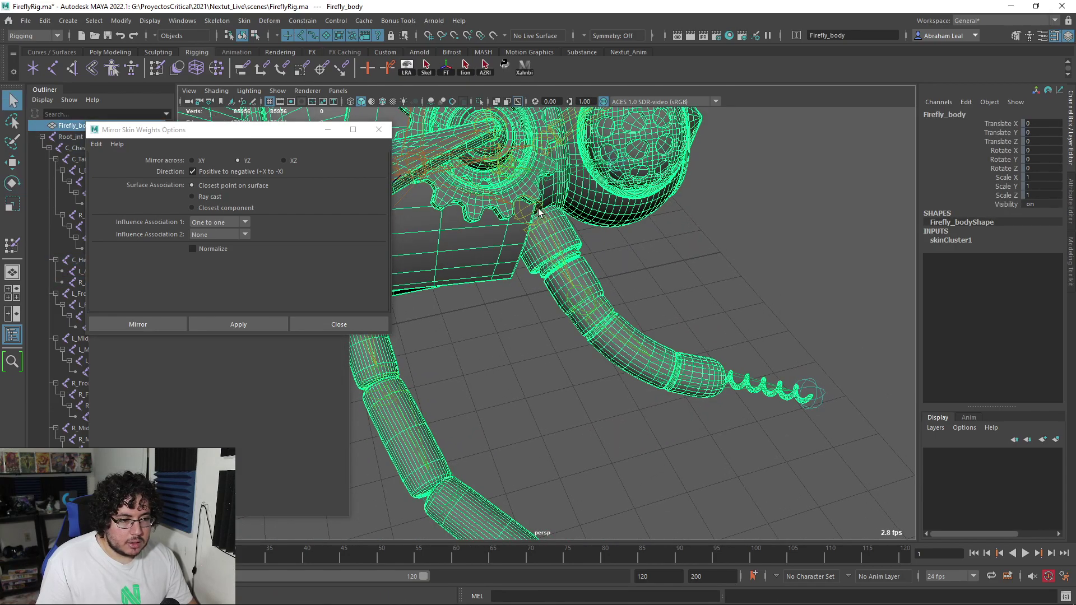
pyautogui.click(539, 217)
pyautogui.moveTo(539, 217); pyautogui.dragTo(536, 245)
pyautogui.hotkey('ctrl', 'z')
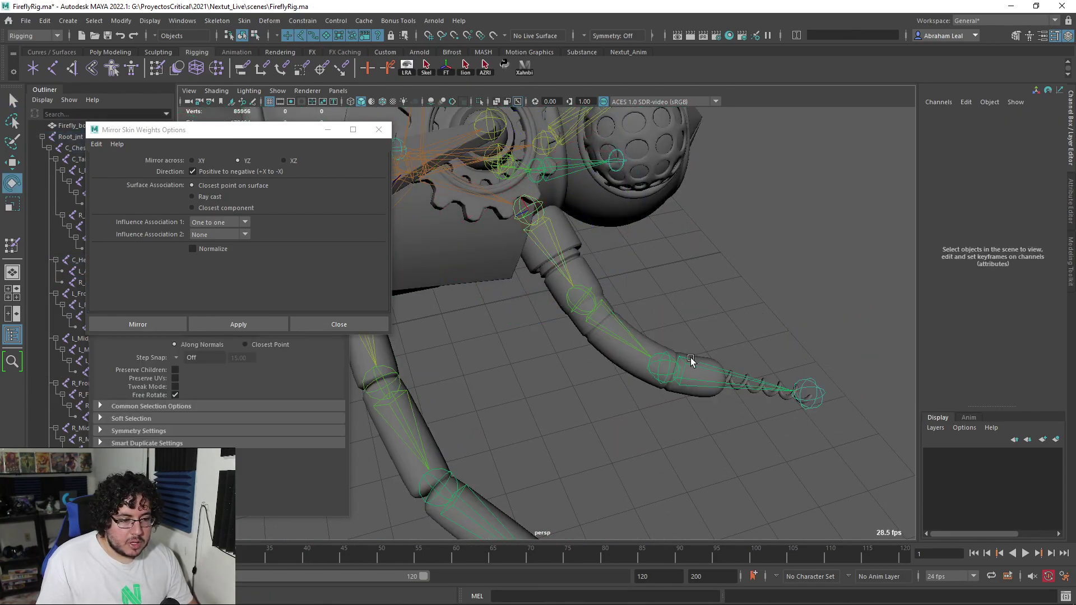
pyautogui.click(664, 370)
pyautogui.click(699, 250)
# Select the firefly body, activate the Paint Skin Weights tool and close the Mirror Skin Weights options.
pyautogui.keyDown('alt'); pyautogui.moveTo(700, 249); pyautogui.dragTo(557, 240, button='right'); pyautogui.keyUp('alt')
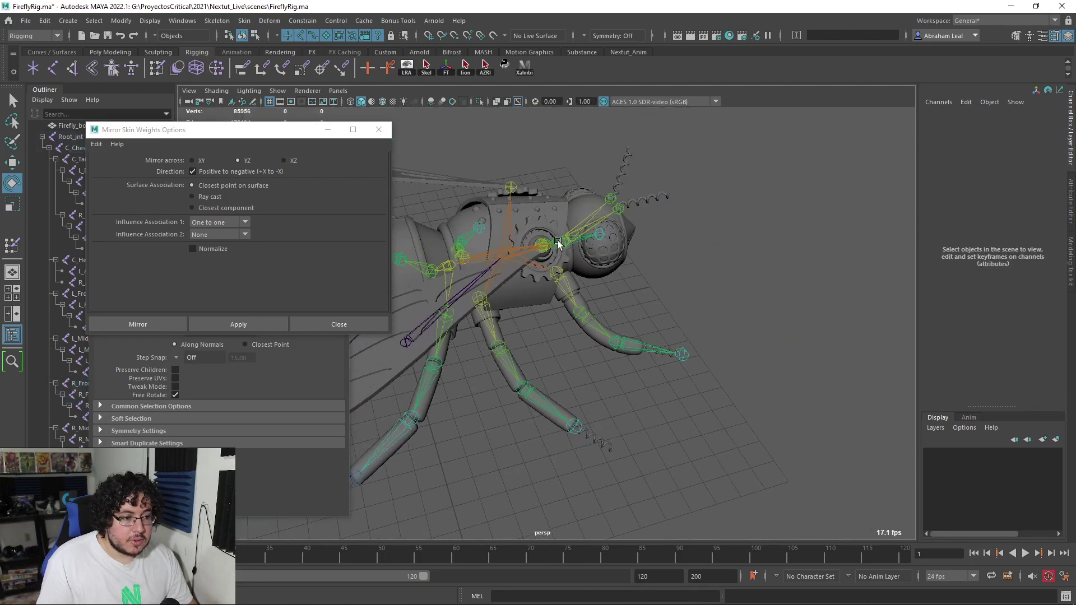
pyautogui.keyDown('alt'); pyautogui.moveTo(557, 240); pyautogui.dragTo(505, 308); pyautogui.keyUp('alt')
pyautogui.click(472, 299)
pyautogui.keyDown('alt'); pyautogui.moveTo(504, 308); pyautogui.dragTo(575, 305, button='right'); pyautogui.keyUp('alt')
pyautogui.keyDown('alt'); pyautogui.moveTo(576, 304); pyautogui.dragTo(608, 303); pyautogui.keyUp('alt')
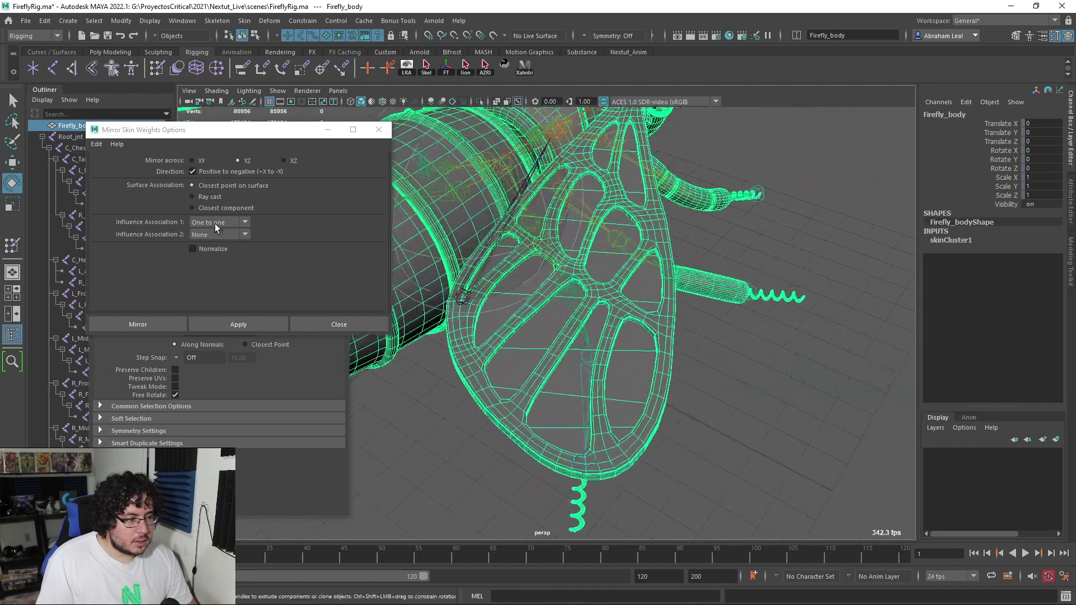
pyautogui.click(7, 248)
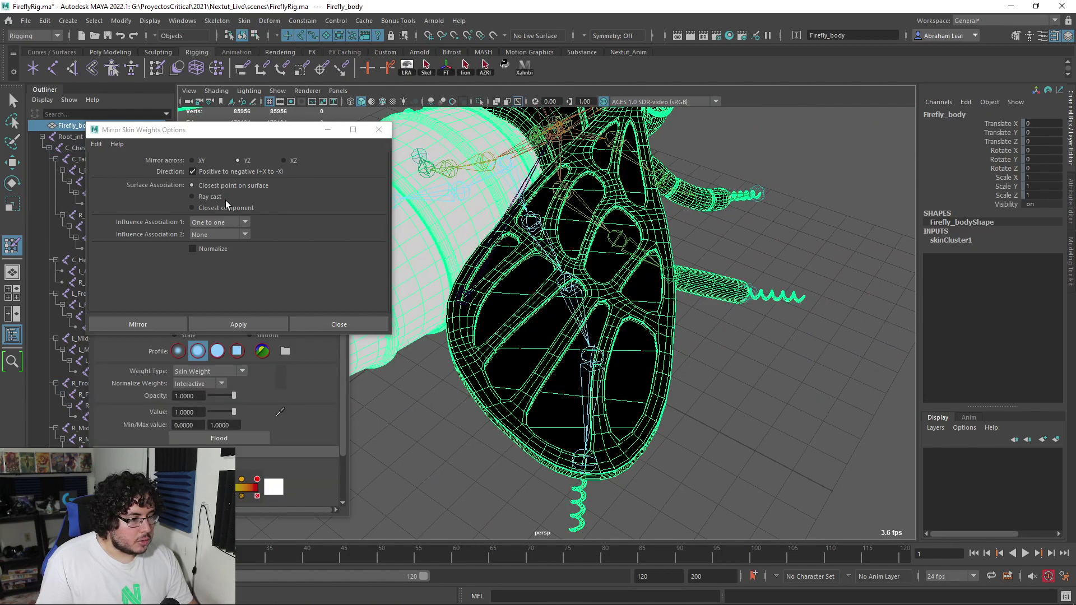
pyautogui.click(379, 130)
# Display the R_wing influence and examine its weights on the right wing from several angles.
pyautogui.scroll(-3, 176, 234)
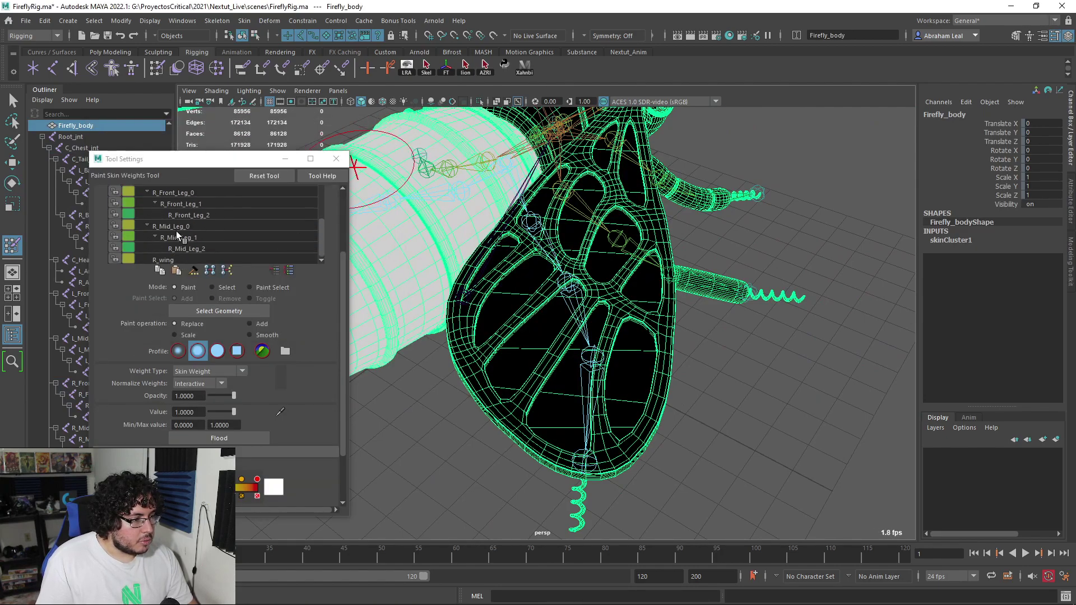
pyautogui.click(180, 260)
pyautogui.moveTo(468, 271)
pyautogui.keyDown('alt'); pyautogui.mouseDown()
pyautogui.moveTo(418, 266)
pyautogui.moveTo(606, 281)
pyautogui.moveTo(508, 314)
pyautogui.moveTo(517, 277)
pyautogui.moveTo(415, 250)
pyautogui.moveTo(591, 281)
pyautogui.moveTo(473, 192)
pyautogui.moveTo(511, 264)
pyautogui.mouseUp(); pyautogui.keyUp('alt')
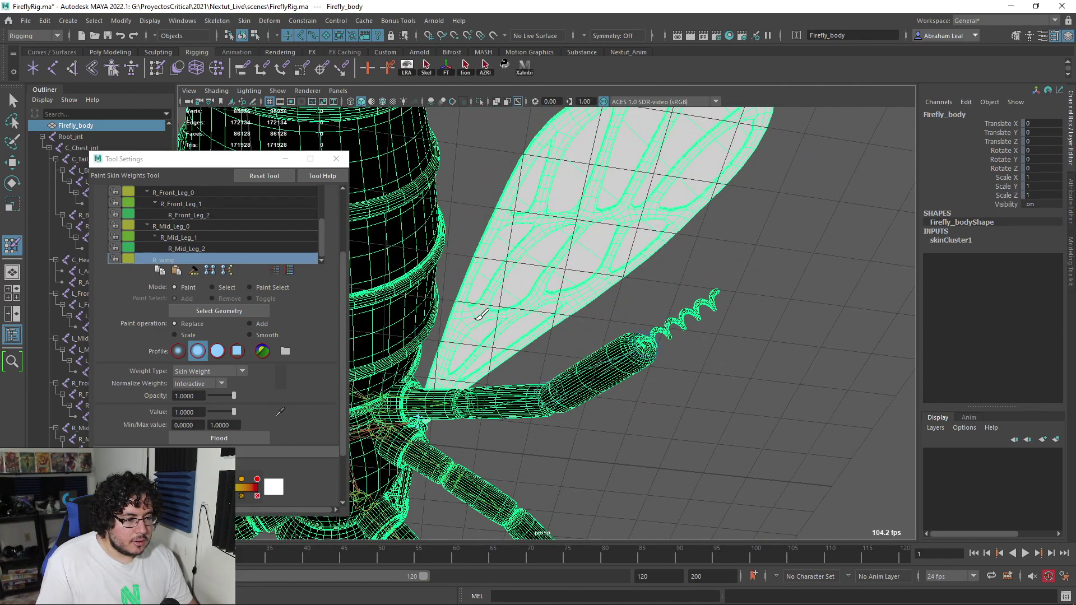
pyautogui.moveTo(506, 290)
pyautogui.keyDown('alt'); pyautogui.mouseDown()
pyautogui.moveTo(533, 291)
pyautogui.moveTo(495, 275)
pyautogui.moveTo(479, 230)
pyautogui.moveTo(442, 272)
pyautogui.moveTo(444, 214)
pyautogui.moveTo(596, 222)
pyautogui.moveTo(569, 255)
pyautogui.mouseUp(); pyautogui.keyUp('alt')
# Leave the Paint Skin Weights tool and turn off surface selection so that only joints can be picked.
pyautogui.press('q')
pyautogui.click(479, 230)
pyautogui.click(418, 246)
pyautogui.press('e')
pyautogui.click(596, 222)
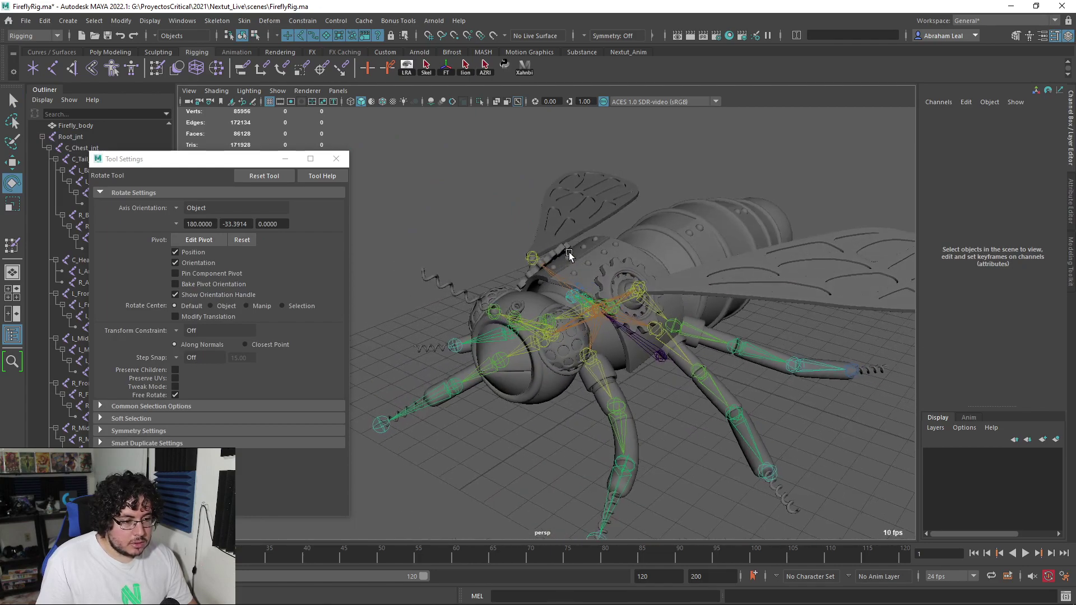
pyautogui.click(568, 255)
pyautogui.press('q')
pyautogui.click(469, 230)
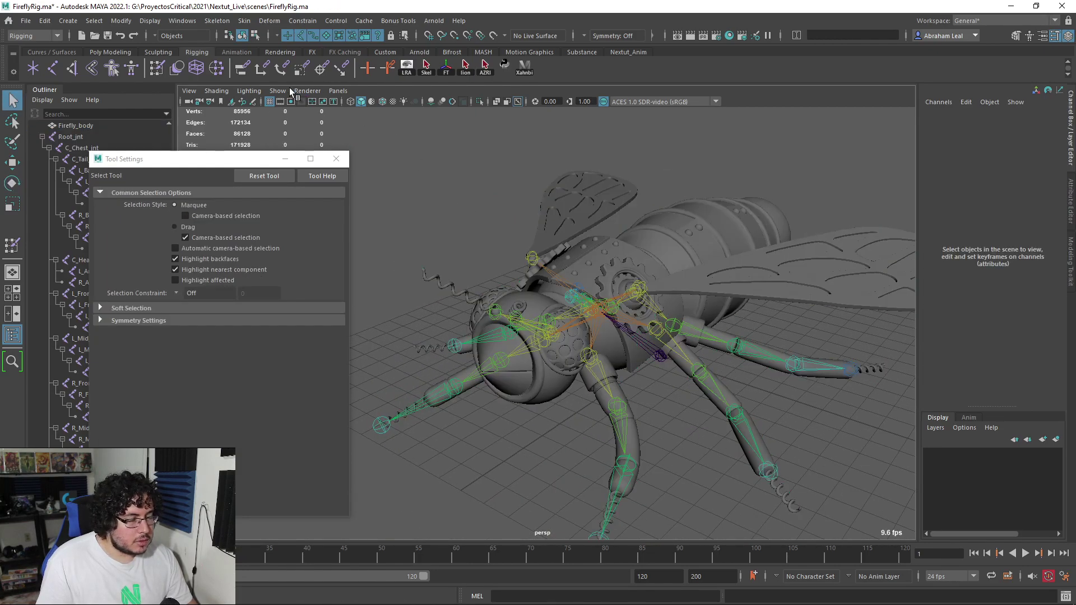
pyautogui.click(324, 36)
# Select the L_wing and R_wing joints together, removing the back leg end joints from the selection.
pyautogui.keyDown('alt'); pyautogui.moveTo(431, 195); pyautogui.dragTo(472, 242); pyautogui.keyUp('alt')
pyautogui.click(451, 269)
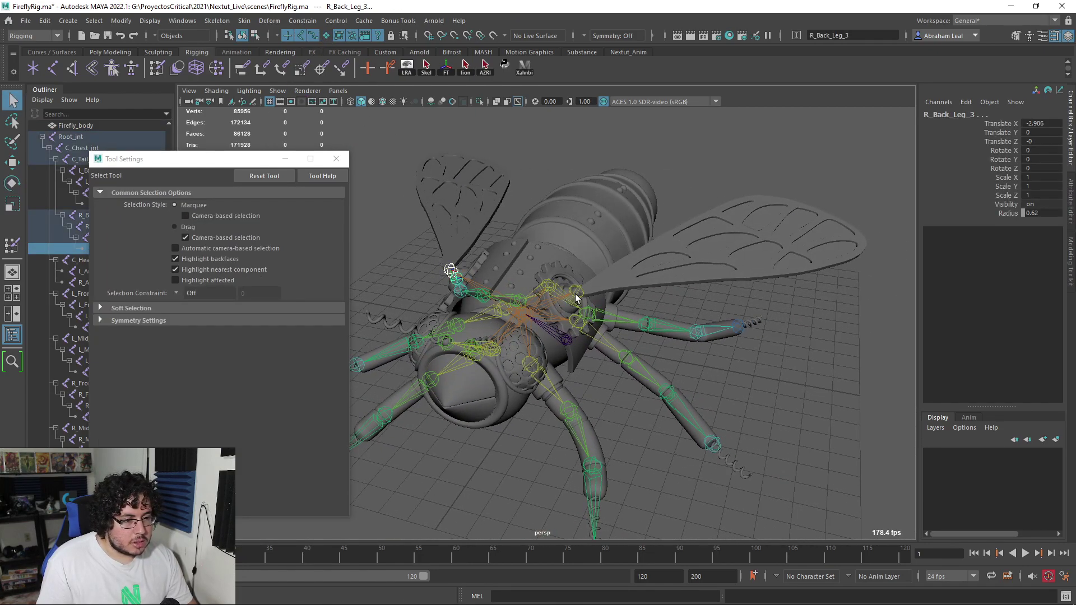
pyautogui.click(577, 293)
pyautogui.keyDown('alt'); pyautogui.moveTo(577, 295); pyautogui.dragTo(651, 284); pyautogui.keyUp('alt')
pyautogui.keyDown('alt'); pyautogui.moveTo(415, 292); pyautogui.dragTo(395, 309); pyautogui.keyUp('alt')
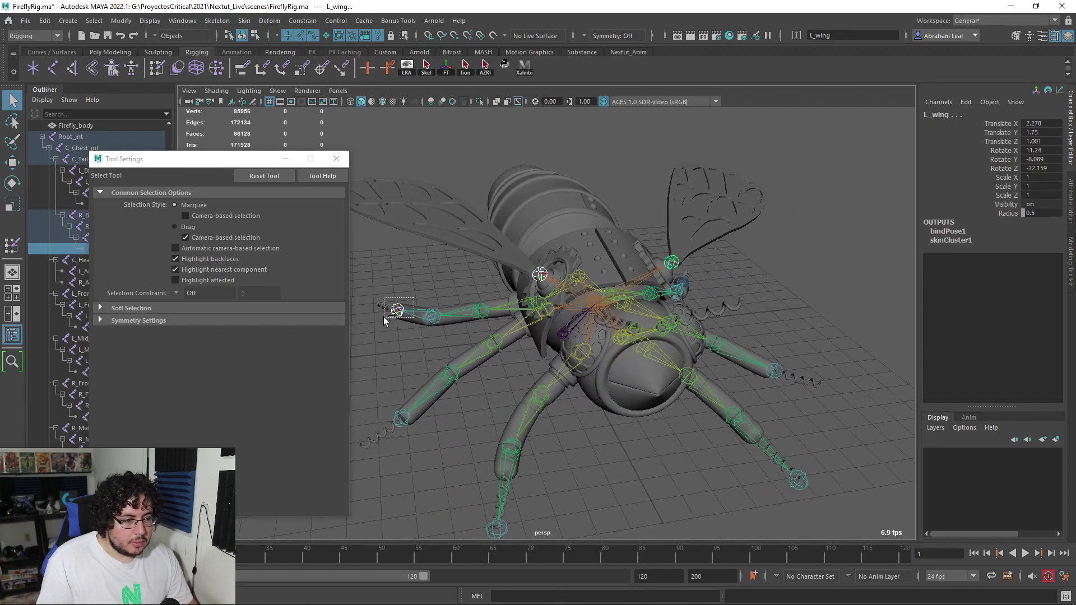
pyautogui.press('e')
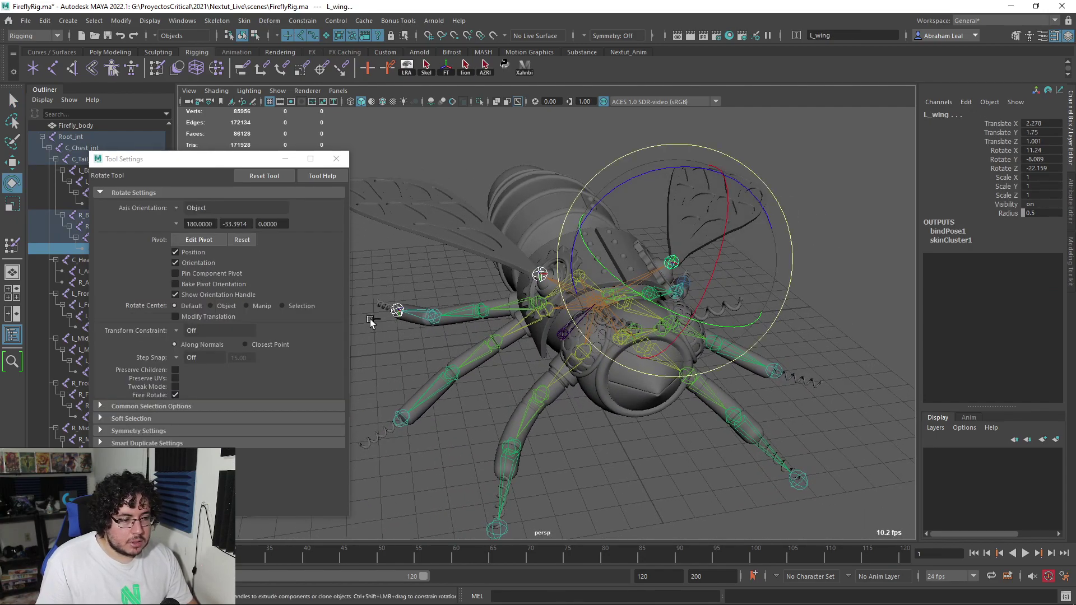
pyautogui.click(544, 179)
pyautogui.click(540, 273)
pyautogui.keyDown('shift'); pyautogui.click(674, 256); pyautogui.keyUp('shift')
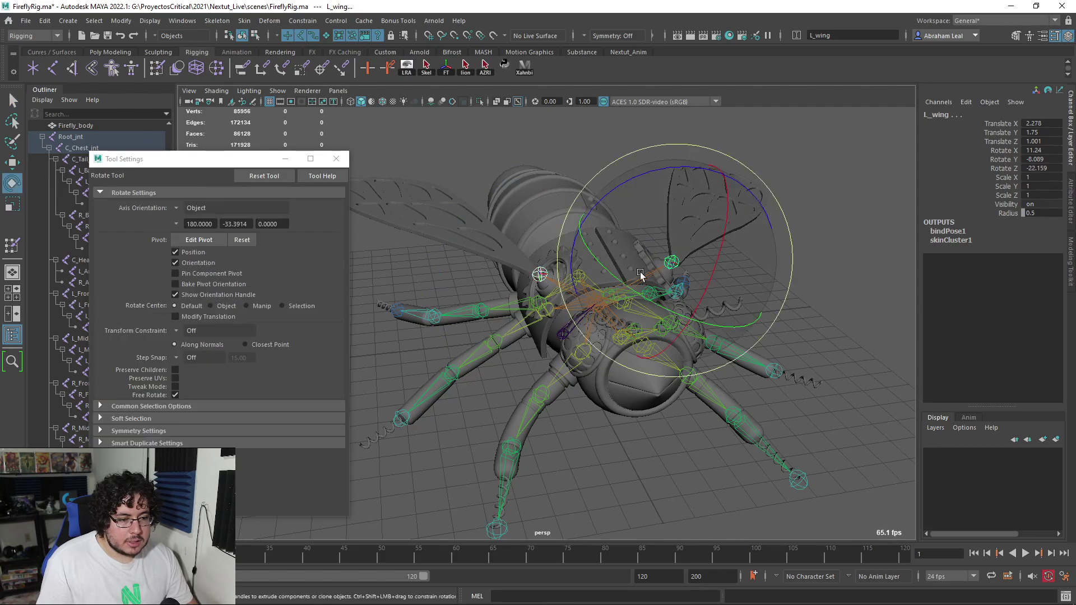
# Rotate both wing joints together to test the wings' deformation, and undo the rotations.
pyautogui.moveTo(640, 271); pyautogui.dragTo(636, 237)
pyautogui.scroll(-5, 632, 252)
pyautogui.moveTo(637, 237); pyautogui.dragTo(805, 285)
pyautogui.scroll(5, 804, 284)
pyautogui.scroll(3, 804, 285)
pyautogui.keyDown('alt'); pyautogui.moveTo(804, 285); pyautogui.dragTo(725, 348, button='middle'); pyautogui.keyUp('alt')
pyautogui.click(714, 295)
pyautogui.keyDown('alt'); pyautogui.moveTo(726, 348); pyautogui.dragTo(521, 284); pyautogui.keyUp('alt')
pyautogui.scroll(-3, 522, 284)
pyautogui.keyDown('alt'); pyautogui.moveTo(521, 284); pyautogui.dragTo(652, 408); pyautogui.keyUp('alt')
pyautogui.hotkey('ctrl', 'z')
pyautogui.hotkey('ctrl', 'z')
pyautogui.click(653, 408)
# Rotate the left middle leg's joints down to L_Mid_Leg_2 together to test the leg's bending, undo the rotations and deselect.
pyautogui.scroll(3, 681, 342)
pyautogui.keyDown('alt'); pyautogui.moveTo(681, 342); pyautogui.dragTo(621, 370, button='middle'); pyautogui.keyUp('alt')
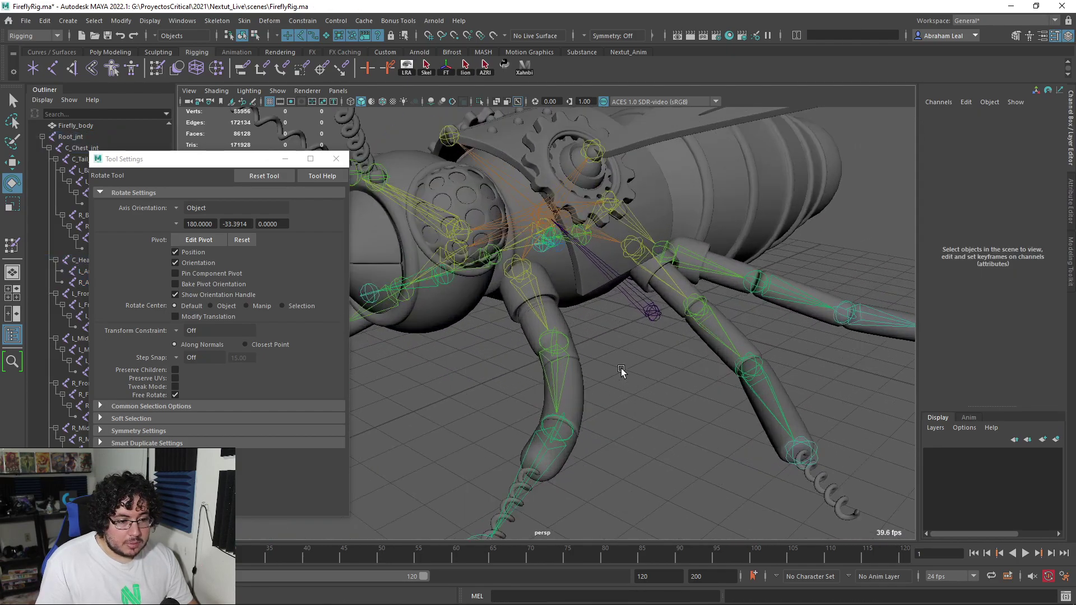
pyautogui.click(633, 247)
pyautogui.press('Down')
pyautogui.press('Down')
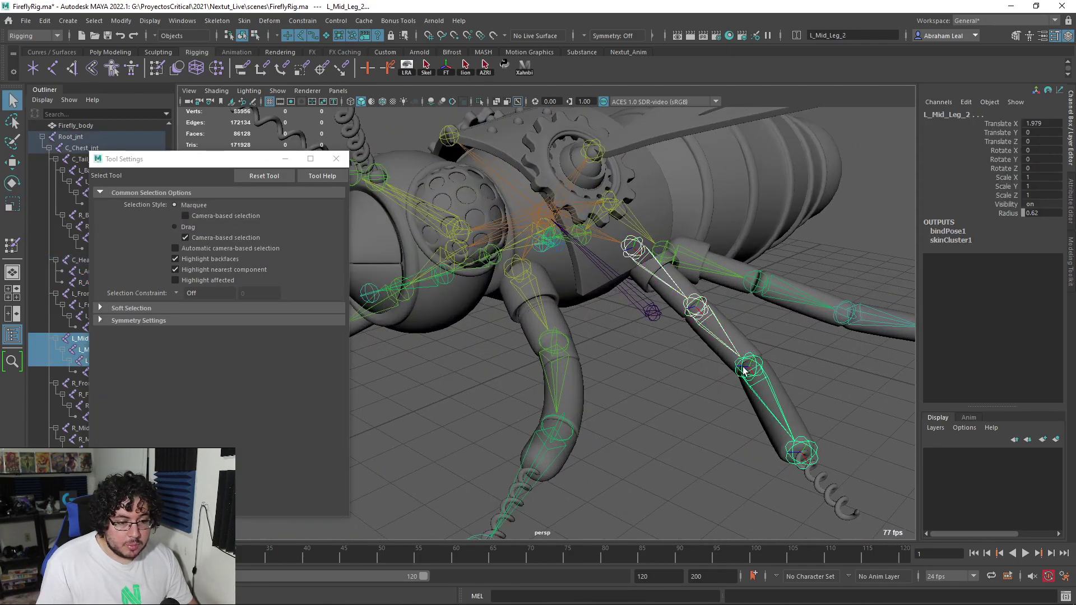
pyautogui.moveTo(703, 393); pyautogui.dragTo(757, 368)
pyautogui.hotkey('ctrl', 'z')
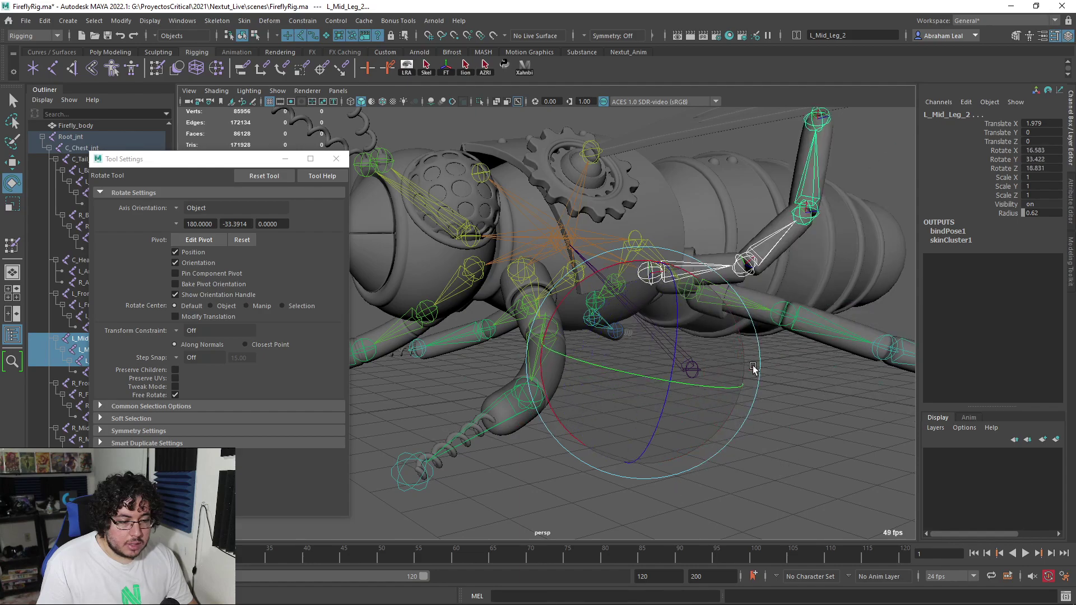
pyautogui.hotkey('ctrl', 'z')
pyautogui.moveTo(700, 388); pyautogui.dragTo(644, 409)
pyautogui.hotkey('ctrl', 'z')
pyautogui.click(812, 440)
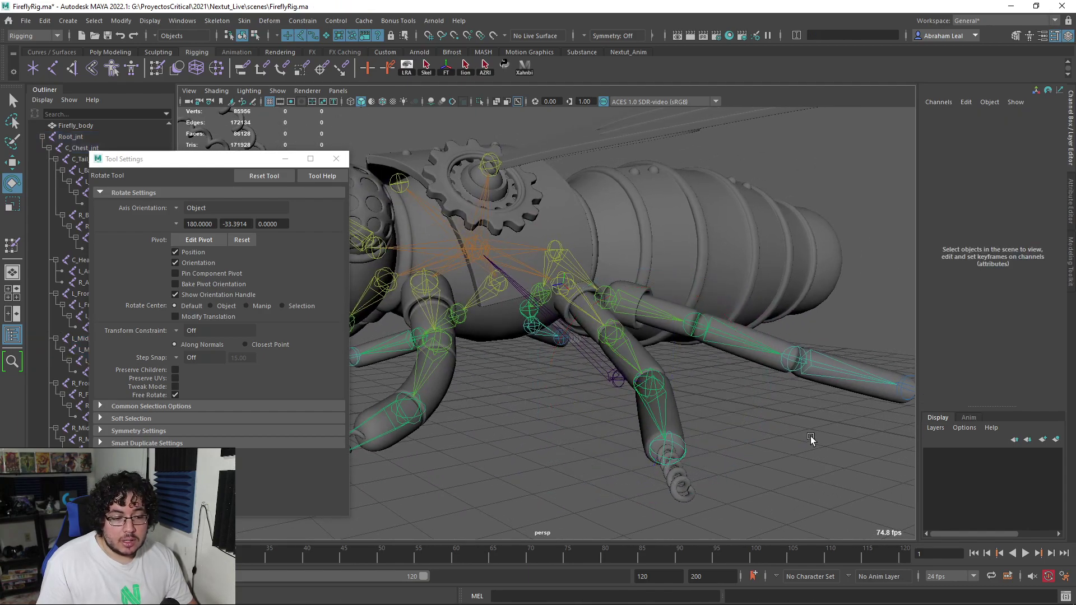
# Rotate the left back leg's joint chain through L_Back_Leg_3 to test its bending, undo the rotations and deselect.
pyautogui.keyDown('alt'); pyautogui.moveTo(812, 439); pyautogui.dragTo(627, 397); pyautogui.keyUp('alt')
pyautogui.click(530, 298)
pyautogui.press('q')
pyautogui.click(569, 307)
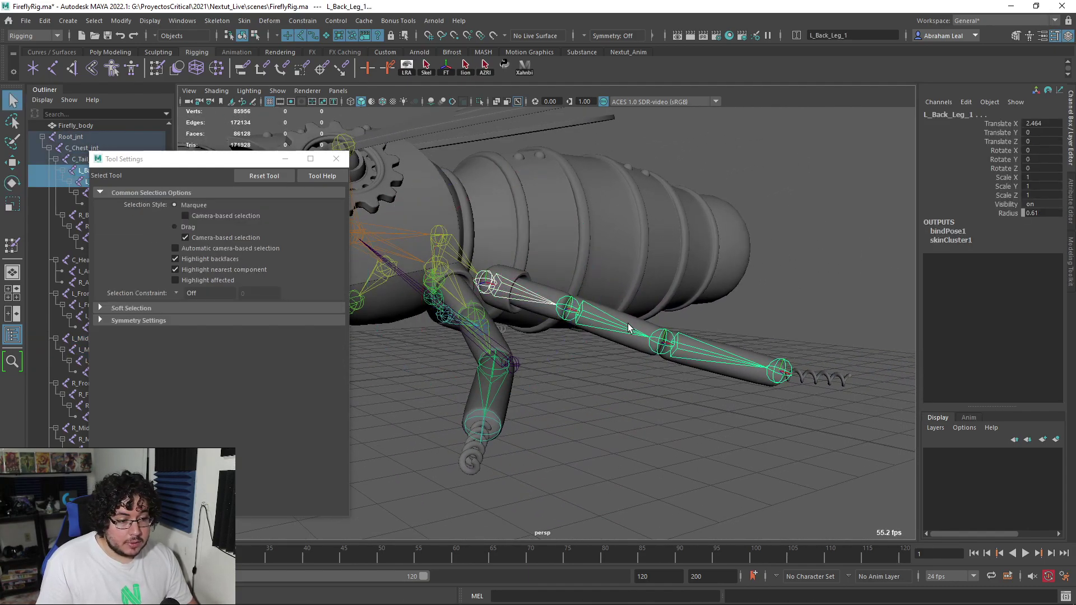
pyautogui.click(662, 337)
pyautogui.click(779, 363)
pyautogui.keyDown('alt'); pyautogui.moveTo(779, 364); pyautogui.dragTo(774, 403); pyautogui.keyUp('alt')
pyautogui.press('e')
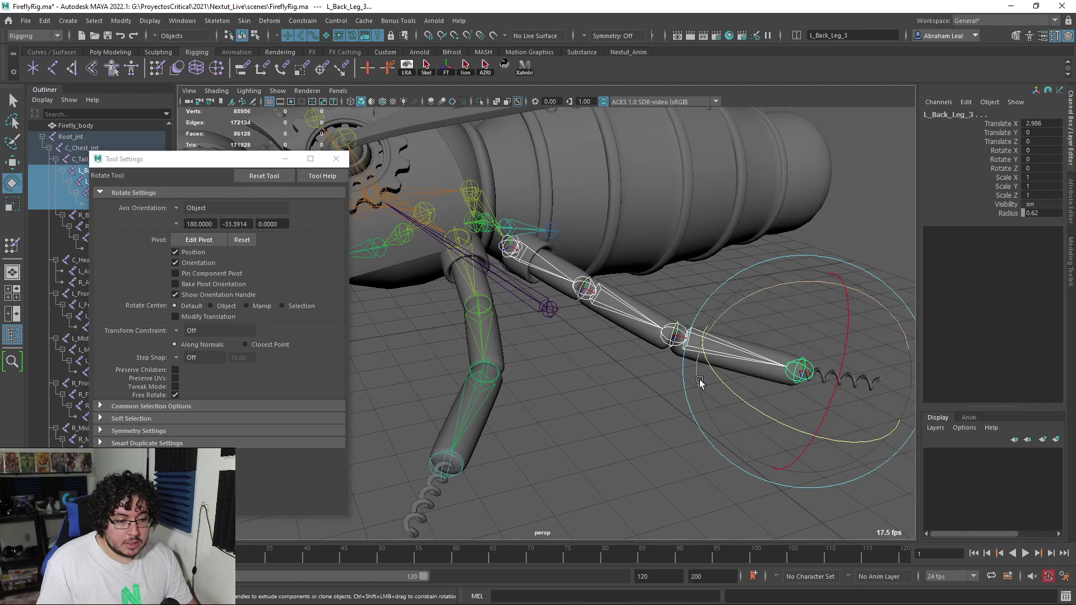
pyautogui.keyDown('alt'); pyautogui.moveTo(701, 379); pyautogui.dragTo(624, 420); pyautogui.keyUp('alt')
pyautogui.hotkey('ctrl', 'z')
pyautogui.hotkey('ctrl', 'z')
pyautogui.hotkey('ctrl', 'z')
pyautogui.hotkey('ctrl', 'z')
pyautogui.hotkey('ctrl', 'z')
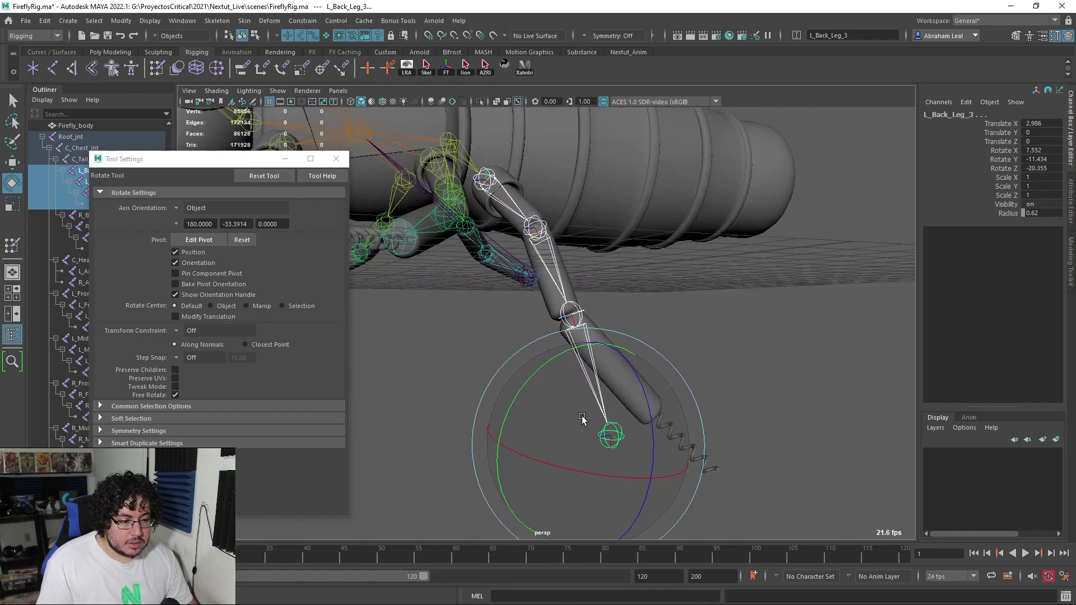
pyautogui.click(556, 381)
# Select the Firefly_body mesh at the left back leg and start the Paint Skin Weights tool on it.
pyautogui.keyDown('alt'); pyautogui.moveTo(556, 381); pyautogui.dragTo(657, 306); pyautogui.keyUp('alt')
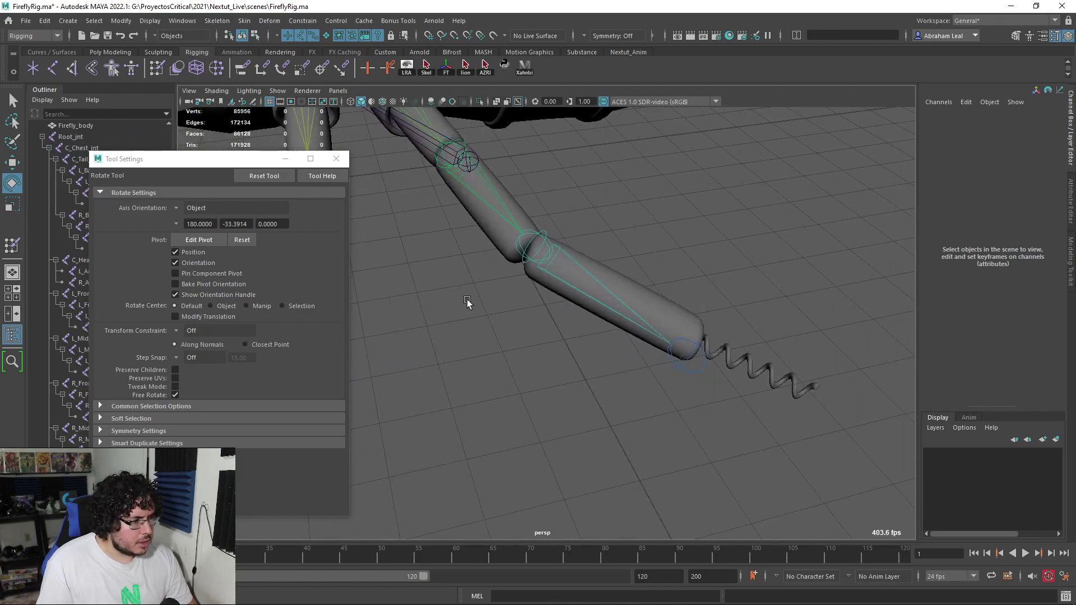
pyautogui.press('q')
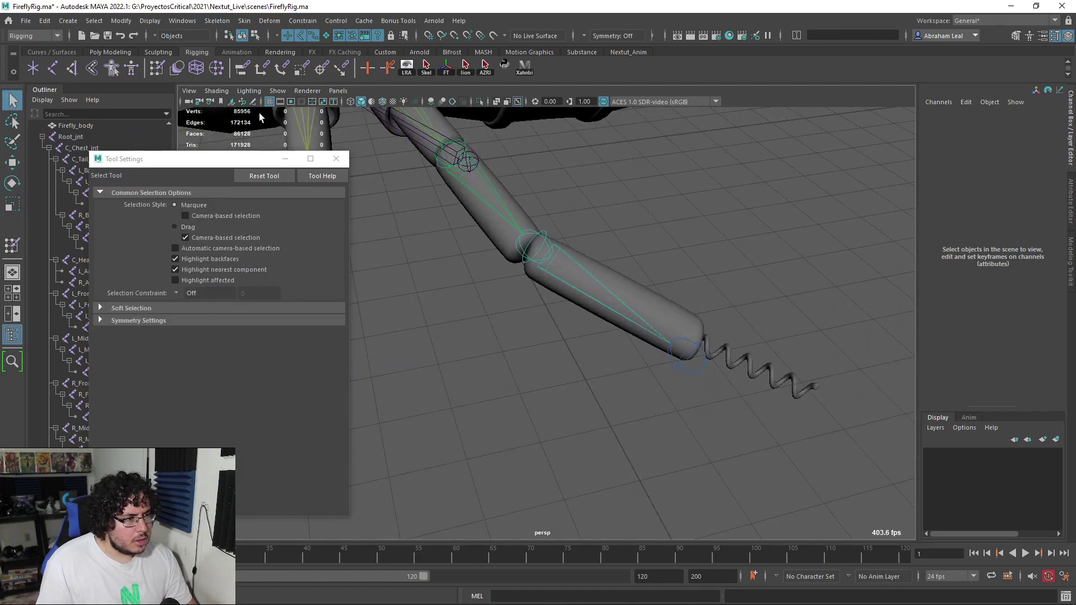
pyautogui.click(496, 220)
pyautogui.moveTo(435, 235)
pyautogui.keyDown('alt'); pyautogui.mouseDown()
pyautogui.moveTo(355, 228)
pyautogui.moveTo(342, 197)
pyautogui.moveTo(447, 226)
pyautogui.mouseUp(); pyautogui.keyUp('alt')
pyautogui.click(12, 245)
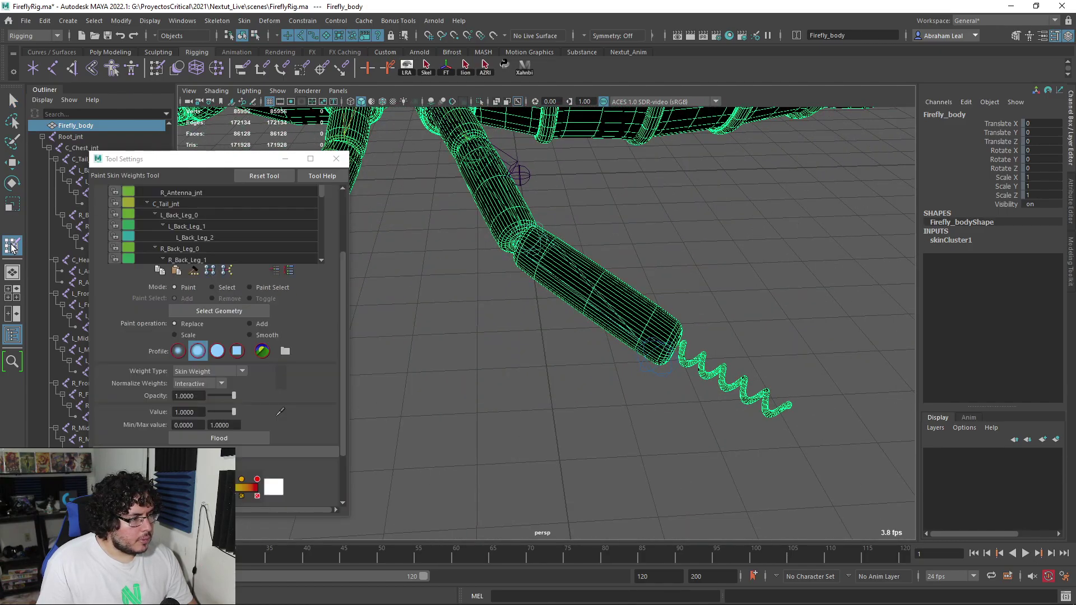
pyautogui.press('q')
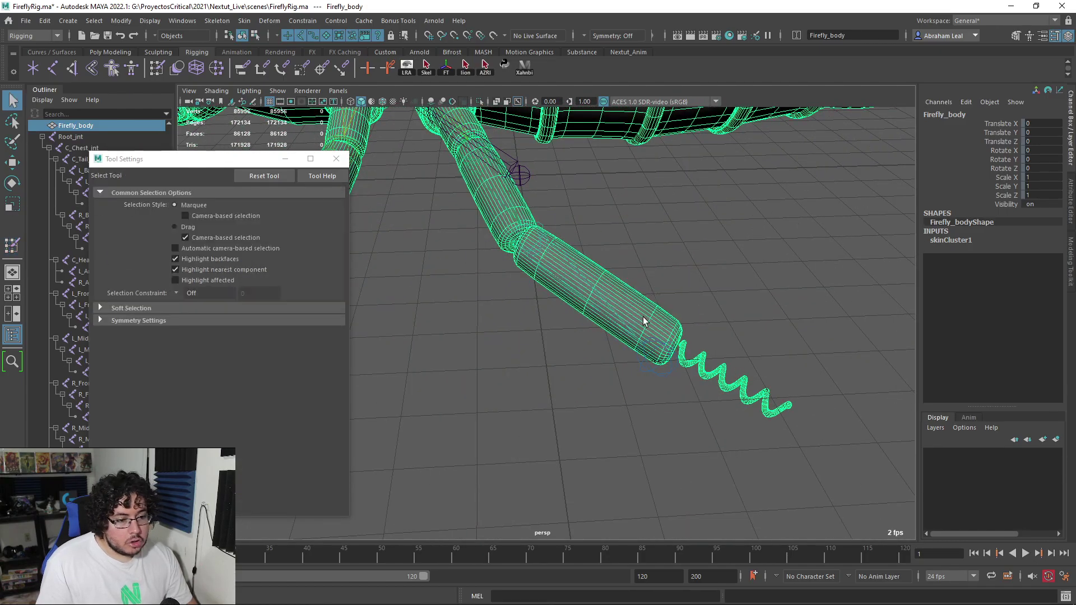
pyautogui.click(667, 377)
pyautogui.click(9, 245)
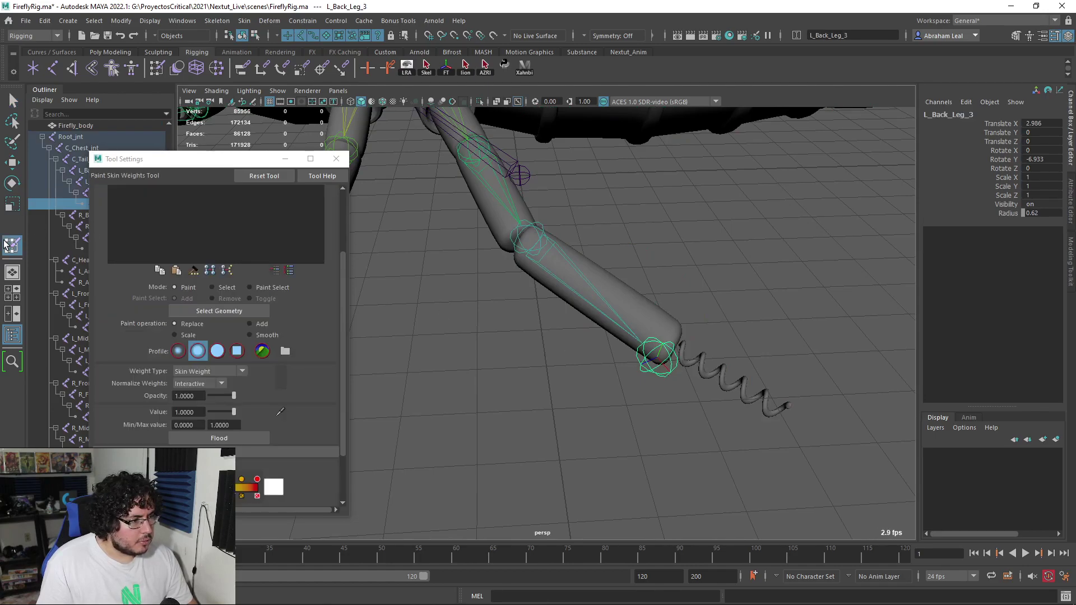
pyautogui.press('q')
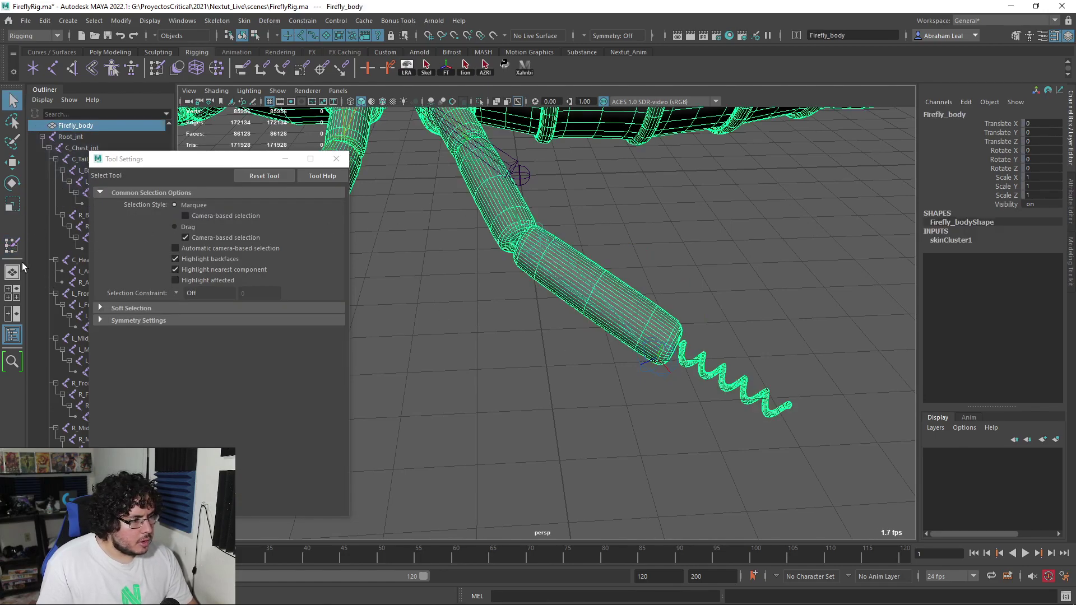
pyautogui.click(11, 245)
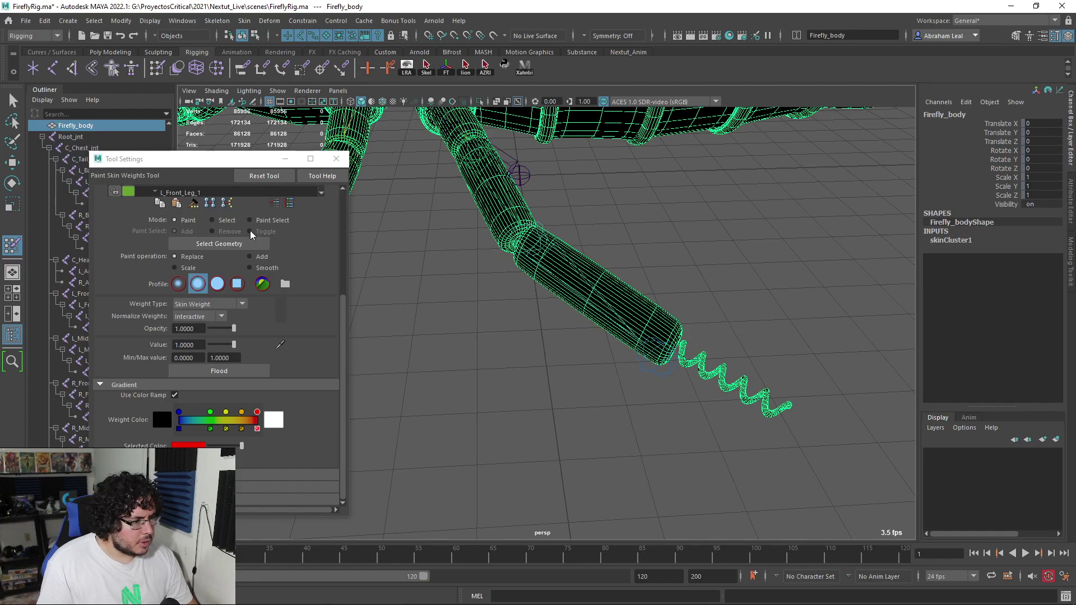
# Try painting R_Back_Leg_2 influence with value 1 over the back leg's lower segment, and undo the stroke.
pyautogui.scroll(-5, 250, 217)
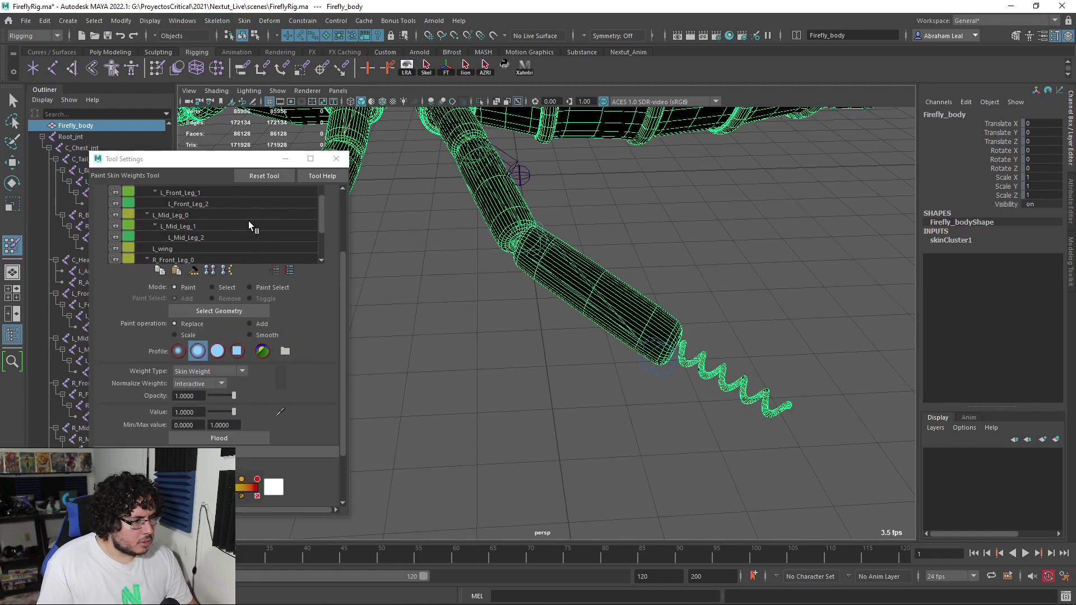
pyautogui.scroll(5, 250, 225)
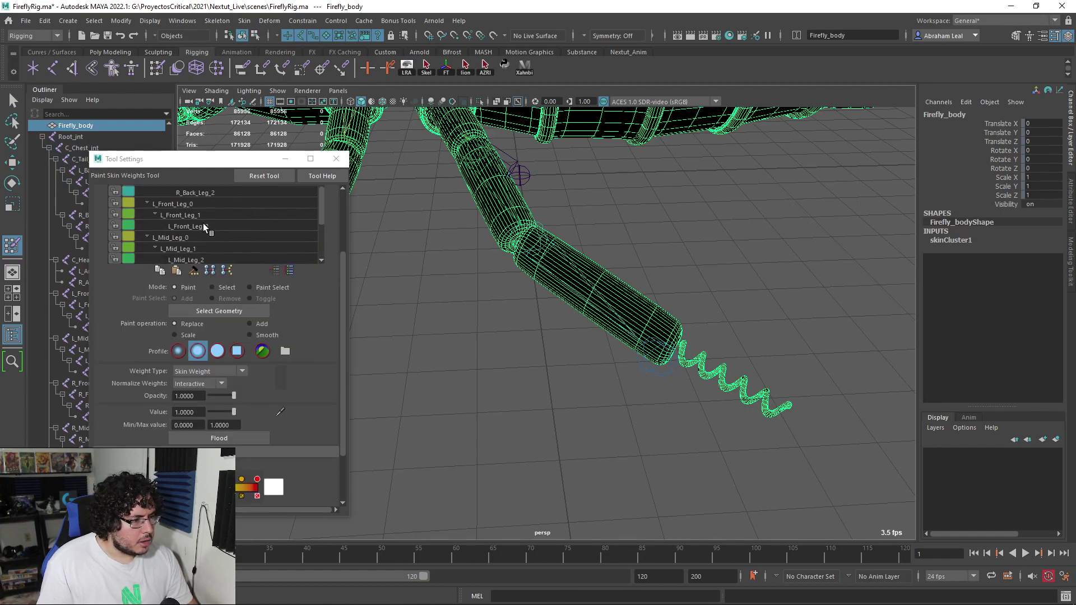
pyautogui.click(207, 204)
pyautogui.scroll(5, 560, 348)
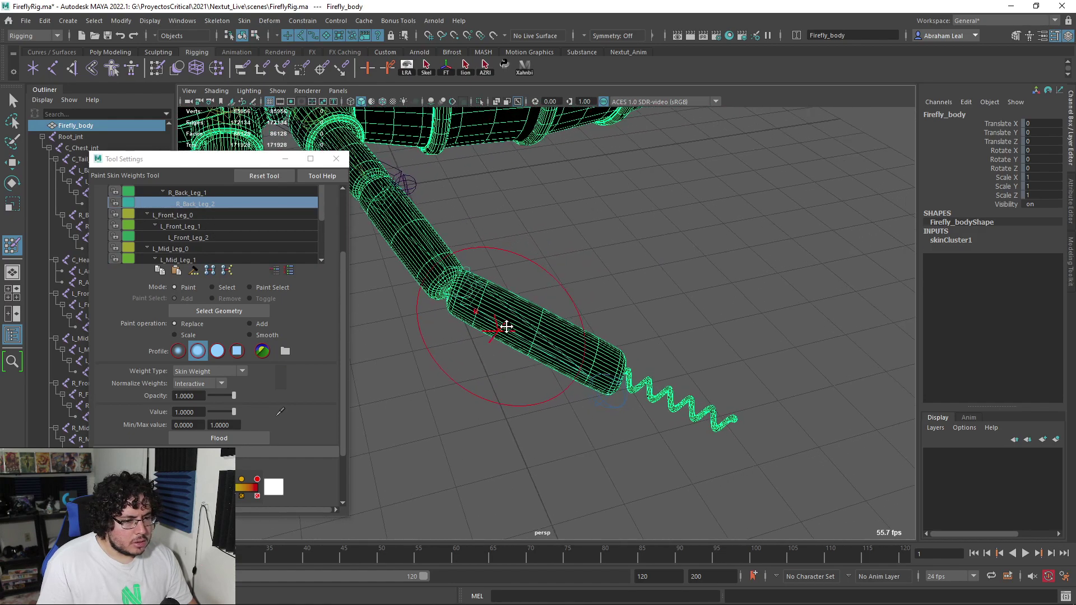
pyautogui.keyDown('alt'); pyautogui.moveTo(560, 348); pyautogui.dragTo(516, 320); pyautogui.keyUp('alt')
pyautogui.click(202, 202)
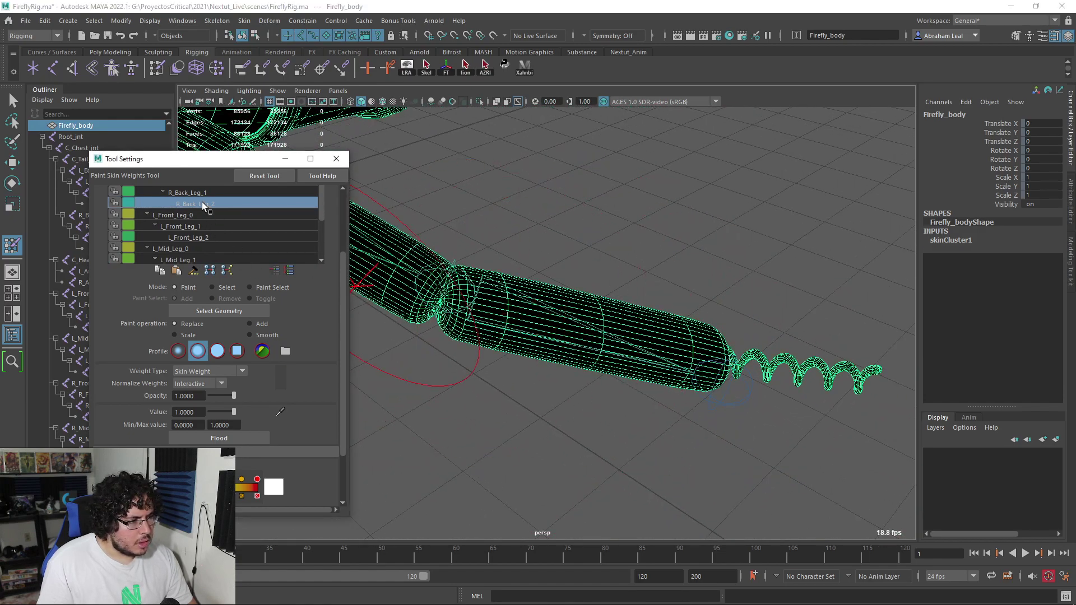
pyautogui.keyDown('alt'); pyautogui.moveTo(508, 261); pyautogui.dragTo(580, 246); pyautogui.keyUp('alt')
pyautogui.moveTo(542, 300)
pyautogui.mouseDown()
pyautogui.moveTo(557, 295)
pyautogui.moveTo(535, 319)
pyautogui.moveTo(442, 264)
pyautogui.moveTo(656, 338)
pyautogui.moveTo(686, 394)
pyautogui.moveTo(538, 232)
pyautogui.mouseUp()
pyautogui.moveTo(673, 309)
pyautogui.keyDown('alt'); pyautogui.mouseDown()
pyautogui.moveTo(695, 319)
pyautogui.moveTo(578, 319)
pyautogui.mouseUp(); pyautogui.keyUp('alt')
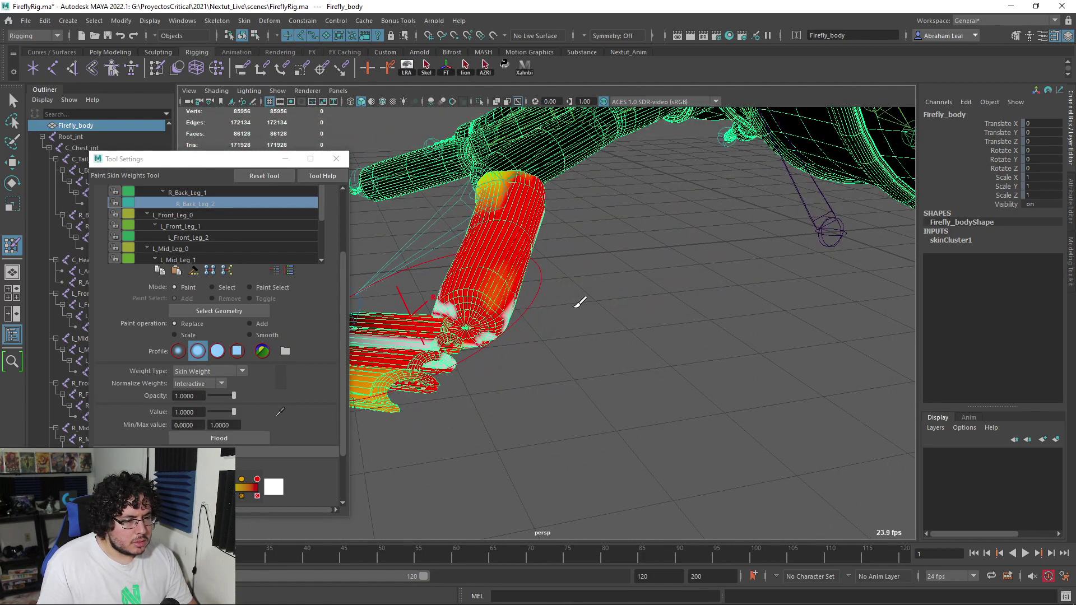
pyautogui.hotkey('ctrl', 'z')
# Leave weight painting, return to shaded display, deselect the body and close the Tool Settings window.
pyautogui.scroll(-5, 595, 314)
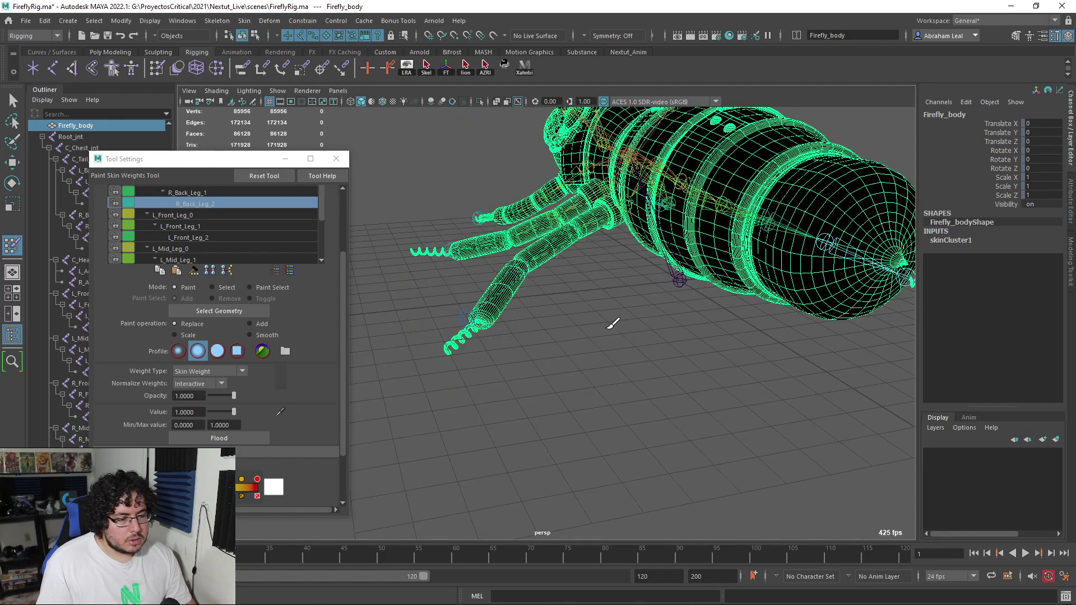
pyautogui.moveTo(612, 324)
pyautogui.keyDown('alt'); pyautogui.mouseDown()
pyautogui.moveTo(620, 346)
pyautogui.moveTo(593, 345)
pyautogui.moveTo(660, 358)
pyautogui.moveTo(567, 336)
pyautogui.moveTo(593, 345)
pyautogui.mouseUp(); pyautogui.keyUp('alt')
pyautogui.press('q')
pyautogui.press('5')
pyautogui.scroll(-5, 593, 345)
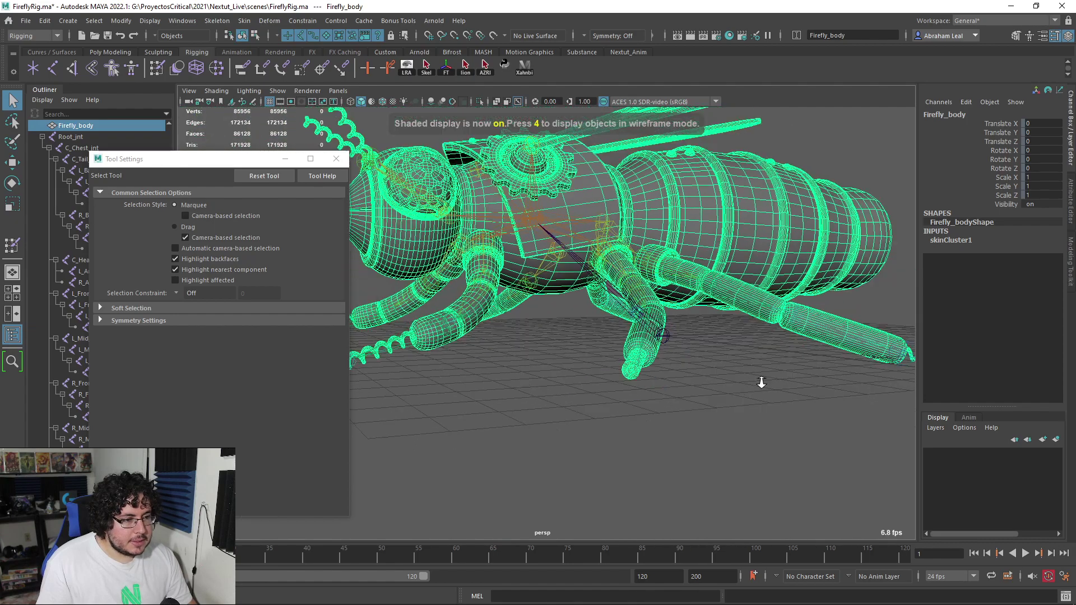
pyautogui.click(668, 375)
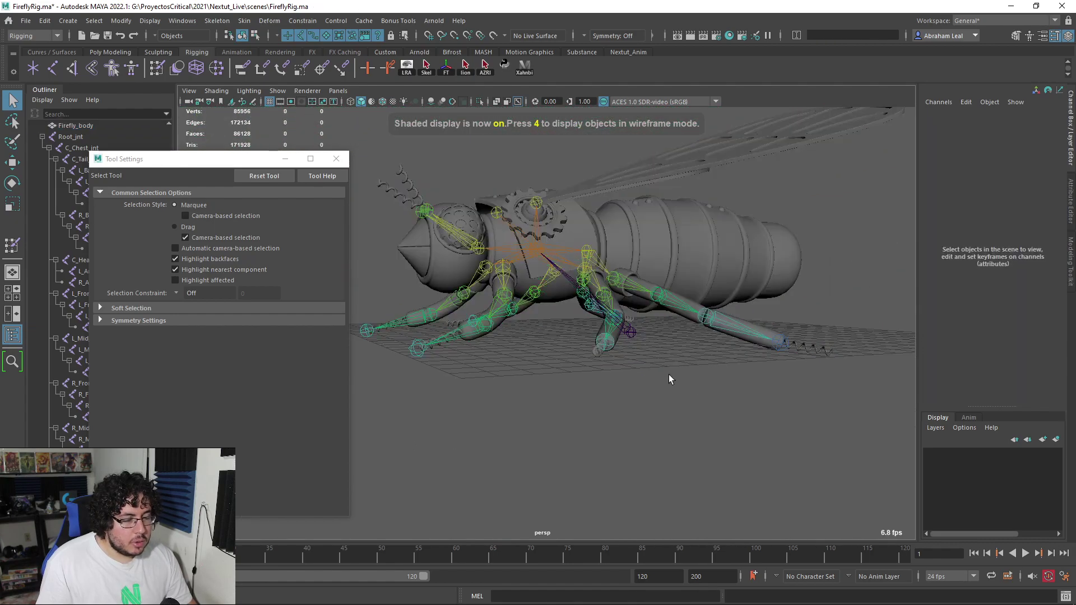
pyautogui.click(336, 158)
# Move Root_jnt to test that the whole firefly follows it, and undo the move.
pyautogui.scroll(-5, 597, 311)
pyautogui.scroll(5, 598, 311)
pyautogui.keyDown('alt'); pyautogui.moveTo(598, 312); pyautogui.dragTo(697, 173); pyautogui.keyUp('alt')
pyautogui.click(657, 320)
pyautogui.scroll(-3, 661, 327)
pyautogui.press('w')
pyautogui.hotkey('ctrl', 'z')
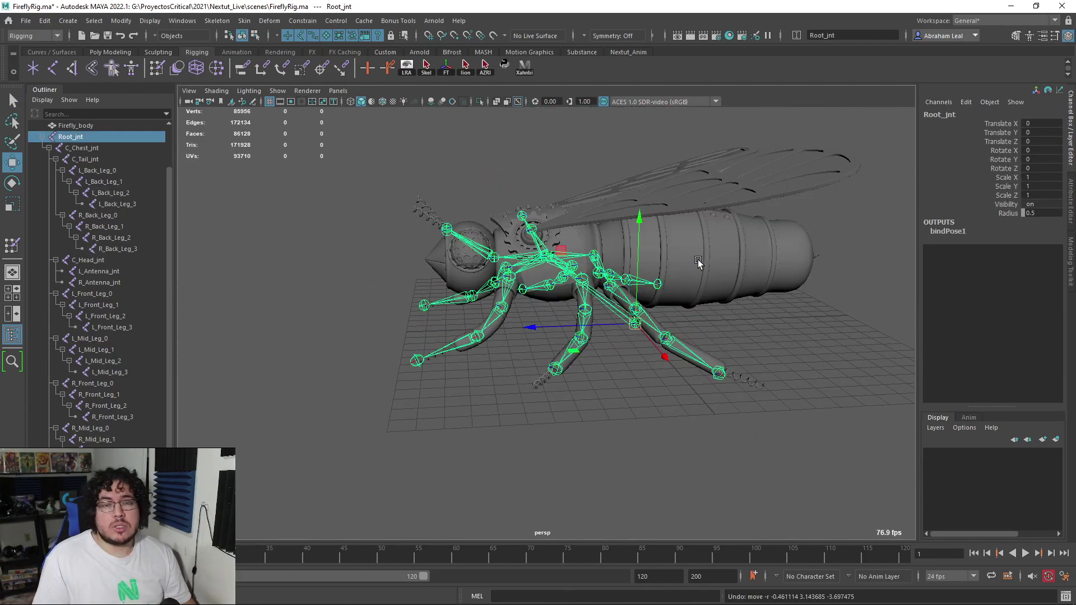
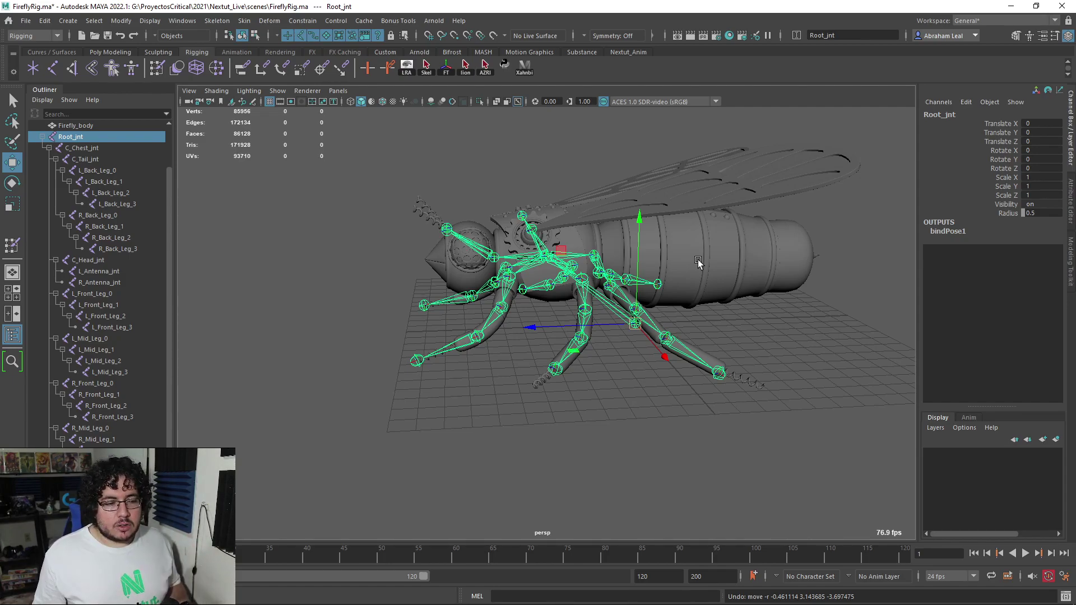
# Create a polygon sphere, scale it uniformly to about 12.72 and lower it to about -5.64 in Y beneath the firefly.
pyautogui.scroll(-3, 672, 302)
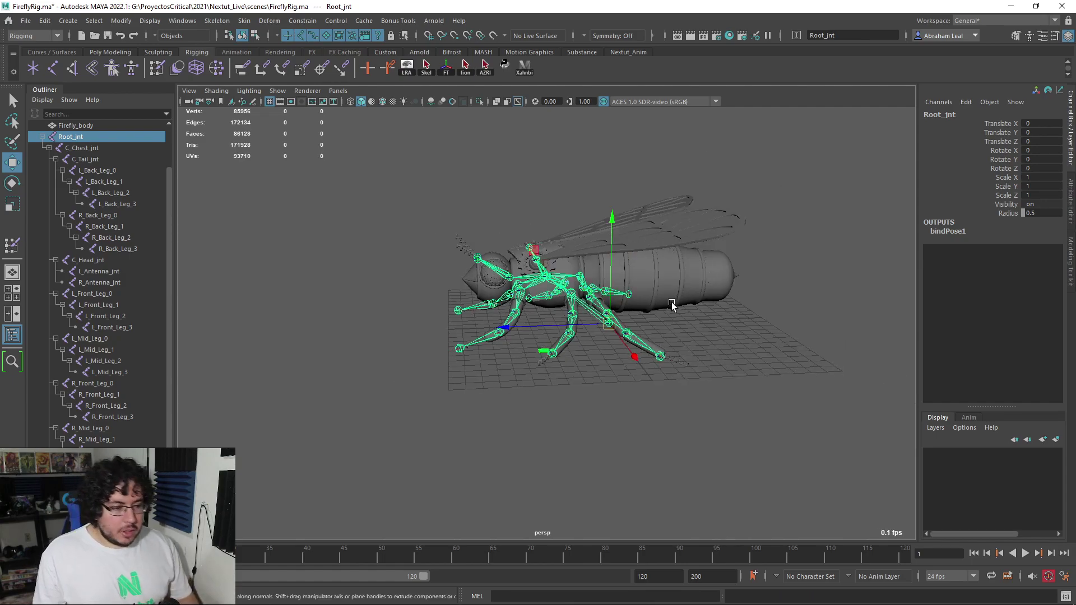
pyautogui.keyDown('alt'); pyautogui.moveTo(616, 307); pyautogui.dragTo(609, 368); pyautogui.keyUp('alt')
pyautogui.scroll(4, 666, 338)
pyautogui.scroll(-5, 666, 339)
pyautogui.click(51, 51)
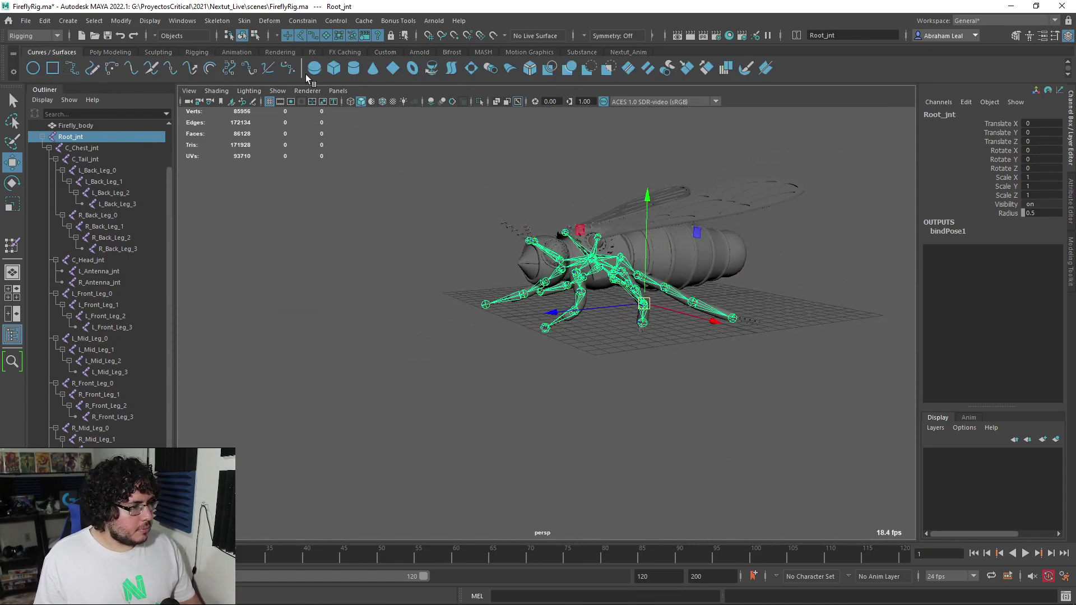
pyautogui.click(110, 52)
pyautogui.click(33, 68)
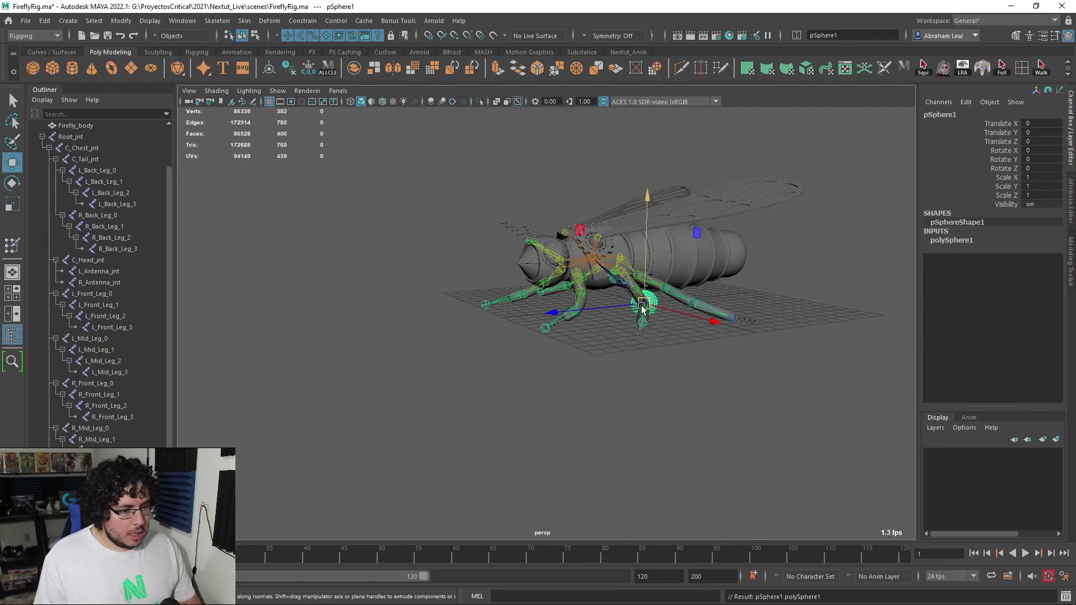
pyautogui.moveTo(645, 305); pyautogui.dragTo(872, 300)
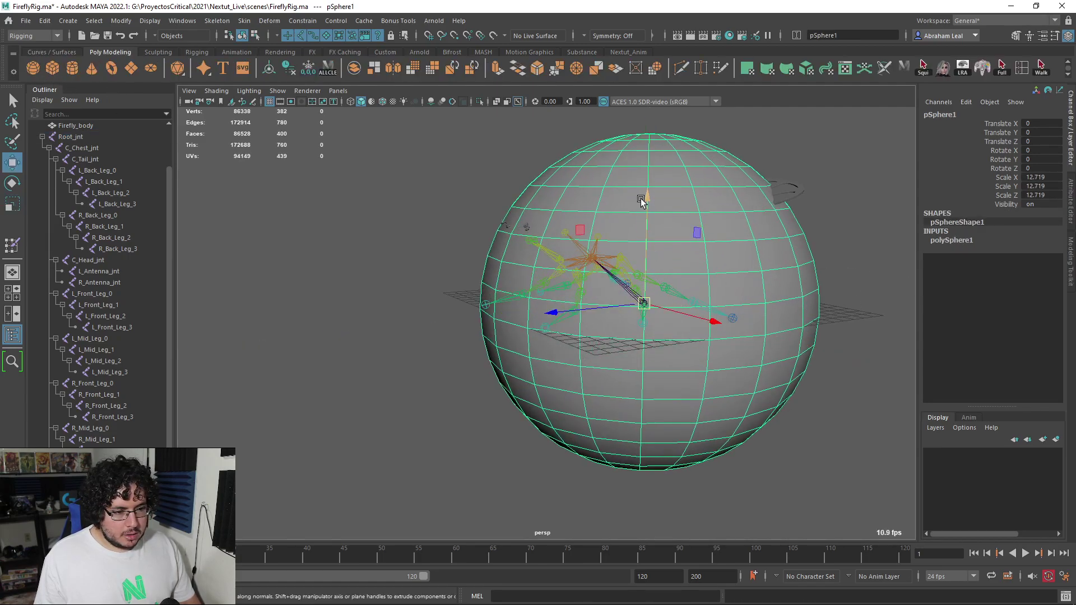
pyautogui.moveTo(646, 199); pyautogui.dragTo(644, 279)
pyautogui.click(812, 243)
pyautogui.scroll(5, 812, 242)
pyautogui.keyDown('alt'); pyautogui.moveTo(812, 242); pyautogui.dragTo(748, 252); pyautogui.keyUp('alt')
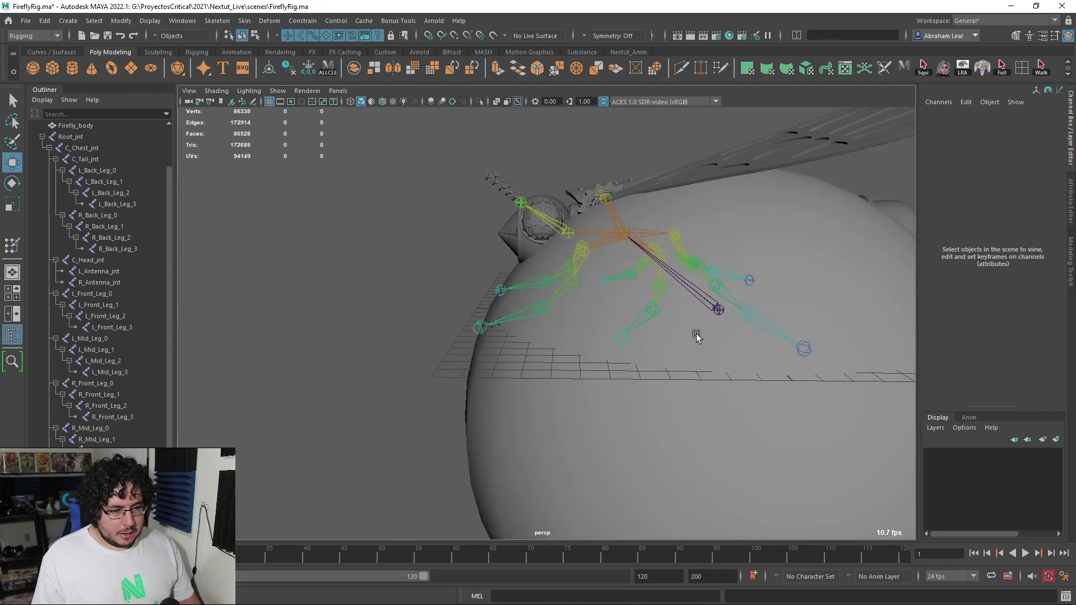
# Switch to wireframe display and move Root_jnt to about 0.68, 4.87, -5.23 above the sphere.
pyautogui.press('4')
pyautogui.click(719, 308)
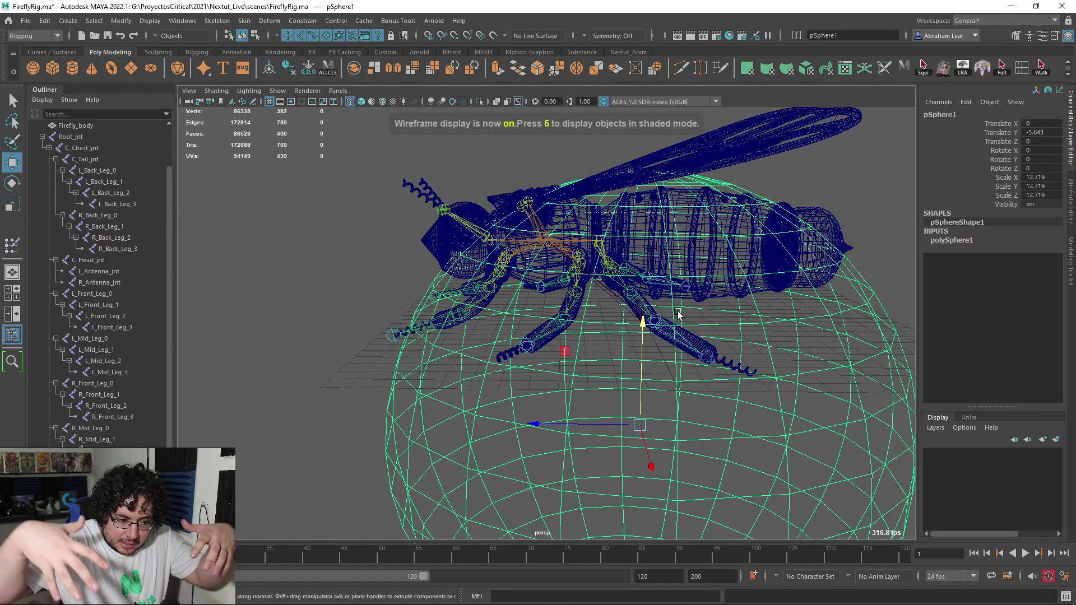
pyautogui.keyDown('alt'); pyautogui.moveTo(612, 348); pyautogui.dragTo(637, 356); pyautogui.keyUp('alt')
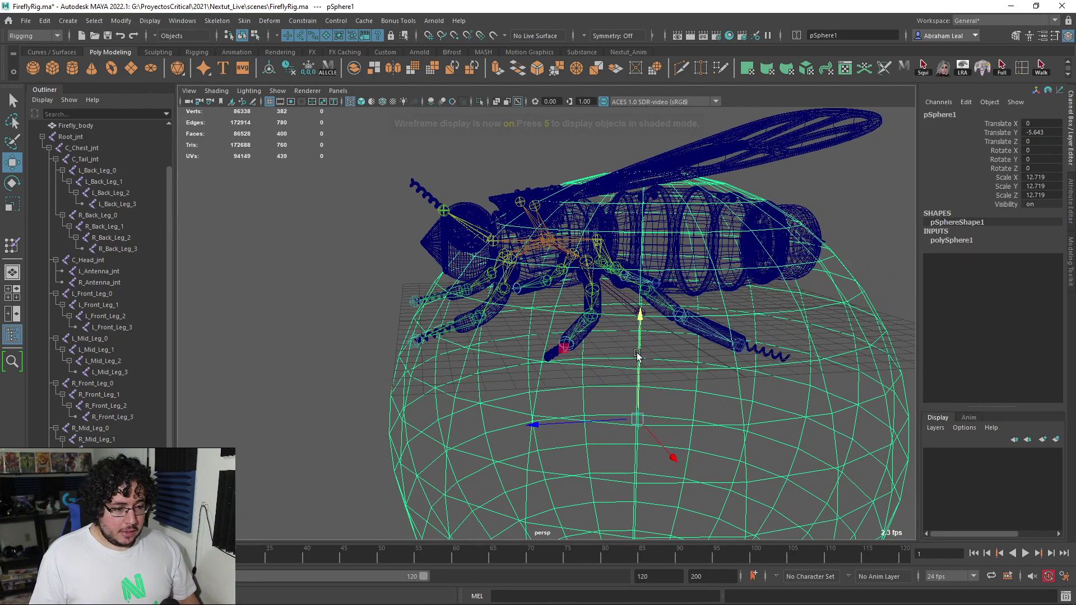
pyautogui.click(640, 312)
pyautogui.moveTo(639, 304); pyautogui.dragTo(661, 163)
pyautogui.keyDown('alt'); pyautogui.moveTo(661, 190); pyautogui.dragTo(769, 298); pyautogui.keyUp('alt')
# Tilt Root_jnt to about -28 degrees in X, move it to about 0.38, 3.15, -6.49 against the sphere, deselect and show textured shading.
pyautogui.press('e')
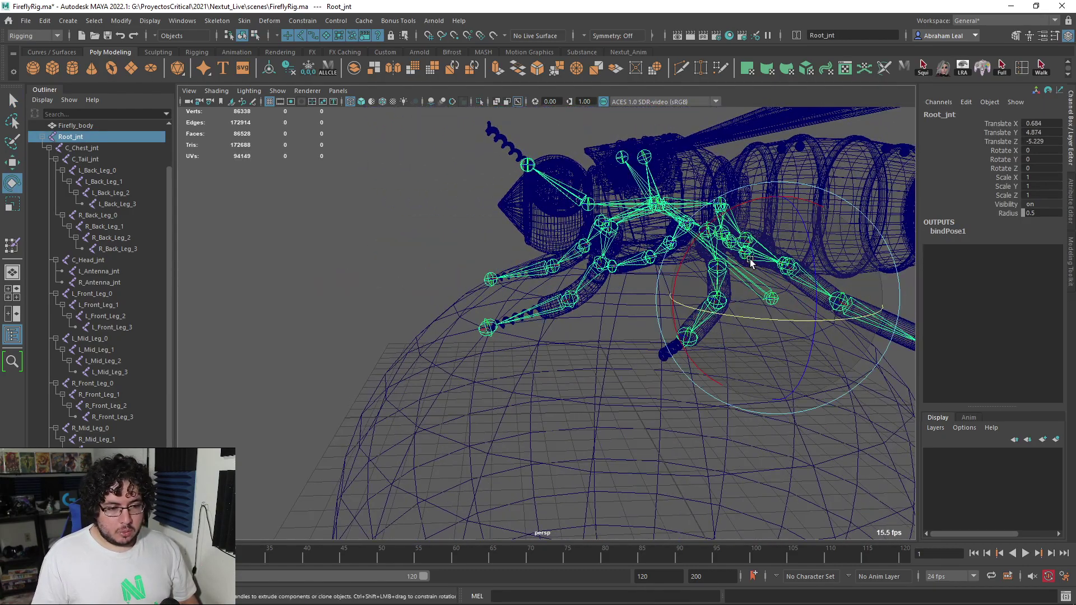
pyautogui.moveTo(742, 208); pyautogui.dragTo(759, 269)
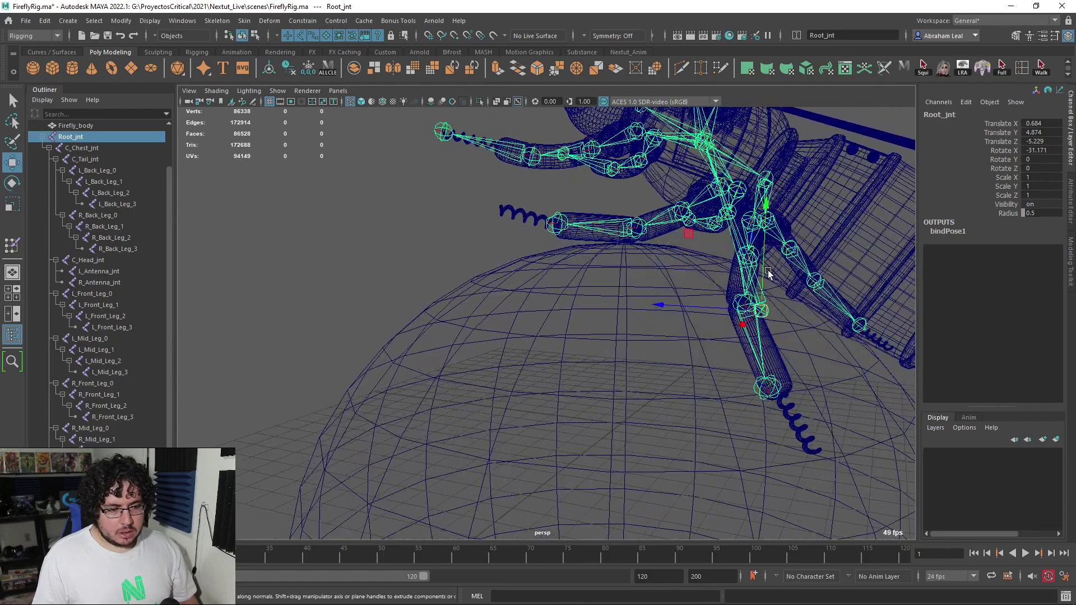
pyautogui.press('w')
pyautogui.moveTo(770, 319); pyautogui.dragTo(802, 367)
pyautogui.press('e')
pyautogui.moveTo(770, 269)
pyautogui.mouseDown()
pyautogui.moveTo(751, 272)
pyautogui.moveTo(760, 270)
pyautogui.mouseUp()
pyautogui.click(500, 264)
pyautogui.keyDown('alt'); pyautogui.moveTo(499, 264); pyautogui.dragTo(610, 305); pyautogui.keyUp('alt')
pyautogui.press('6')
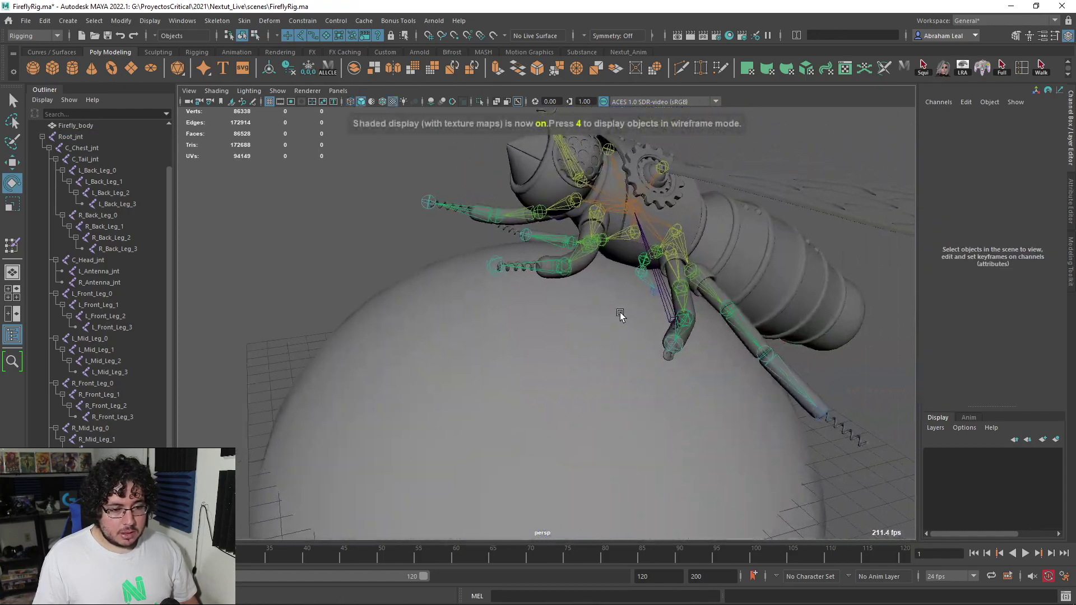
# Rotate C_Chest_jnt about 11.3 degrees in X to adjust the body's pose over the sphere.
pyautogui.scroll(-5, 694, 305)
pyautogui.keyDown('alt'); pyautogui.moveTo(699, 328); pyautogui.dragTo(649, 360); pyautogui.keyUp('alt')
pyautogui.scroll(5, 648, 360)
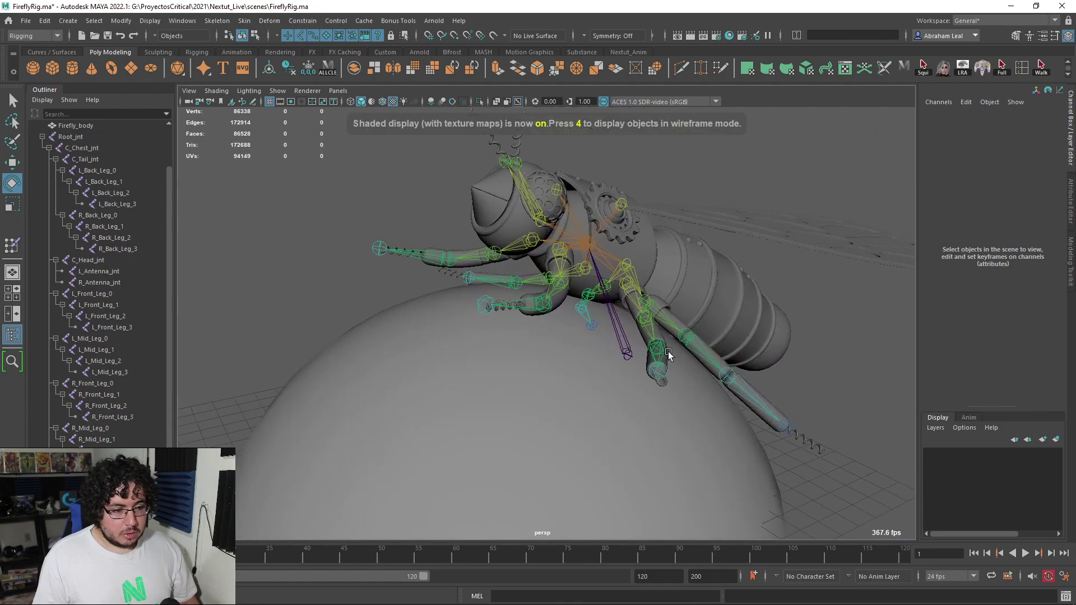
pyautogui.keyDown('alt'); pyautogui.moveTo(671, 361); pyautogui.dragTo(692, 427, button='middle'); pyautogui.keyUp('alt')
pyautogui.keyDown('alt'); pyautogui.moveTo(692, 427); pyautogui.dragTo(721, 337); pyautogui.keyUp('alt')
pyautogui.scroll(3, 567, 290)
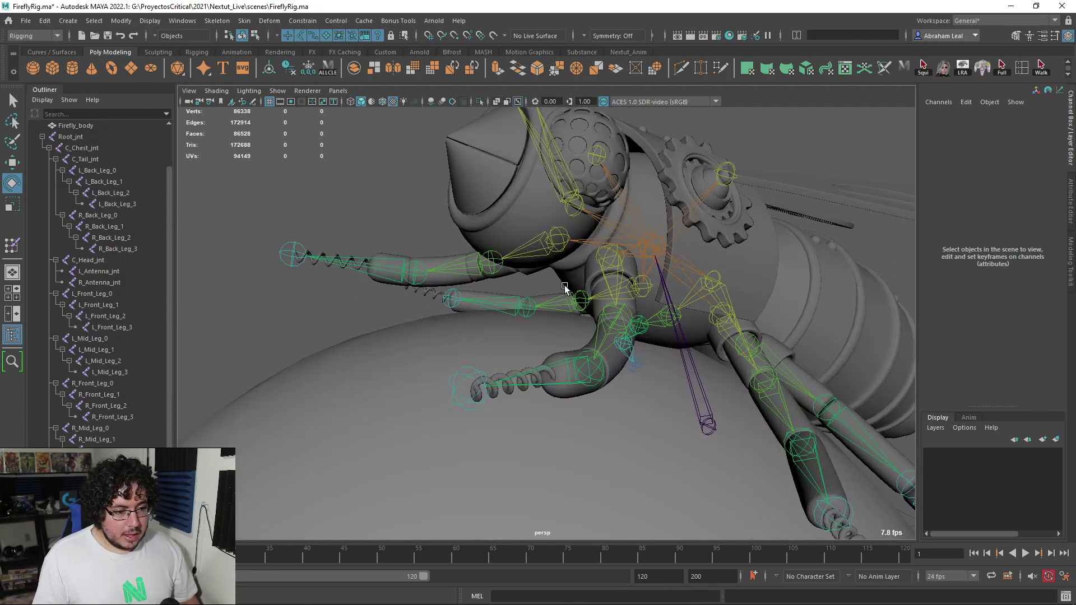
pyautogui.keyDown('alt'); pyautogui.moveTo(653, 285); pyautogui.dragTo(602, 173); pyautogui.keyUp('alt')
pyautogui.click(666, 251)
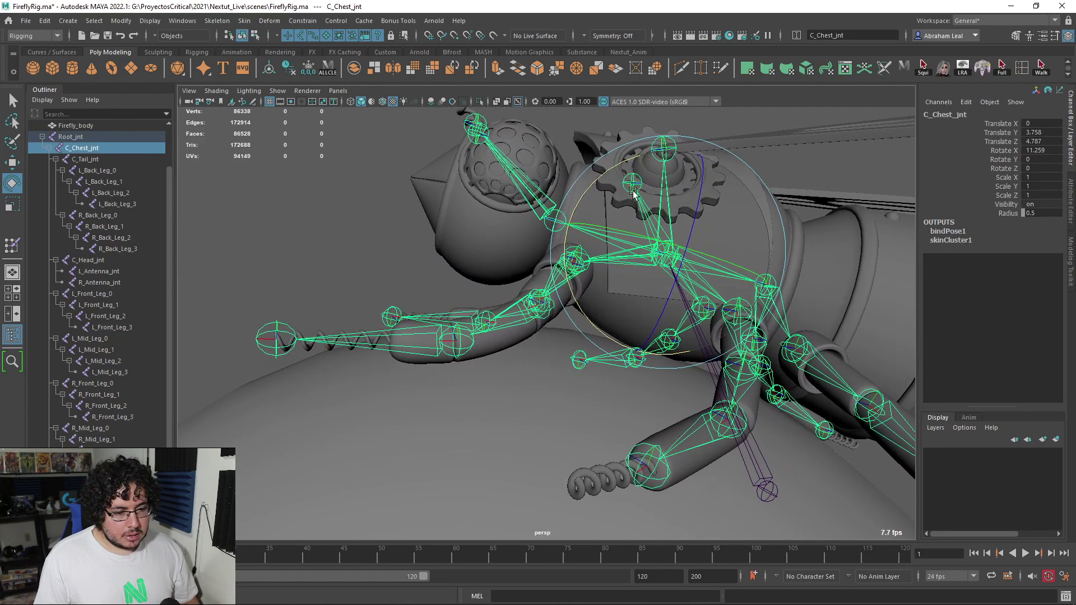
# Rotate C_Tail_jnt to pose the tail and back legs relative to the sphere, and deselect it.
pyautogui.keyDown('alt'); pyautogui.moveTo(723, 281); pyautogui.dragTo(679, 262); pyautogui.keyUp('alt')
pyautogui.press('q')
pyautogui.press('q')
pyautogui.click(647, 259)
pyautogui.press('e')
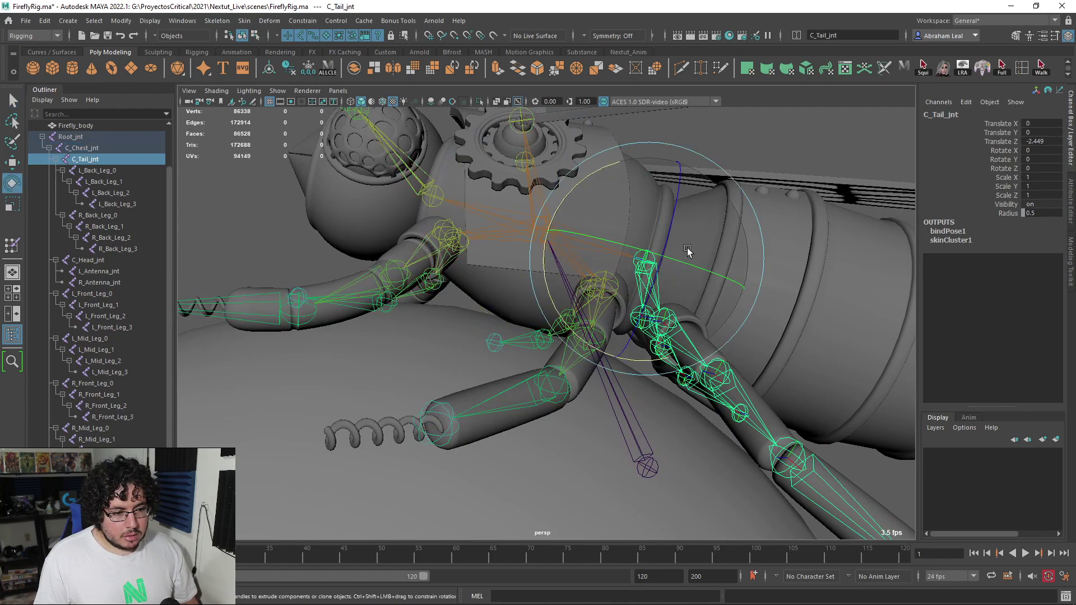
pyautogui.moveTo(596, 201); pyautogui.dragTo(639, 297)
pyautogui.scroll(-4, 653, 217)
pyautogui.click(805, 344)
# Adjust the leg joints' rotations to fit the pose on the sphere, undoing the last change.
pyautogui.scroll(4, 691, 331)
pyautogui.click(566, 225)
pyautogui.keyDown('alt'); pyautogui.moveTo(566, 225); pyautogui.dragTo(603, 263); pyautogui.keyUp('alt')
pyautogui.keyDown('alt'); pyautogui.moveTo(651, 331); pyautogui.dragTo(611, 238); pyautogui.keyUp('alt')
pyautogui.click(637, 230)
pyautogui.click(853, 405)
pyautogui.click(521, 284)
pyautogui.keyDown('alt'); pyautogui.moveTo(521, 284); pyautogui.dragTo(557, 313); pyautogui.keyUp('alt')
pyautogui.hotkey('ctrl', 'z')
# Rotate the left back leg's joint to rest the leg against the sphere, and deselect it.
pyautogui.keyDown('alt'); pyautogui.moveTo(589, 275); pyautogui.dragTo(623, 238); pyautogui.keyUp('alt')
pyautogui.press('q')
pyautogui.click(584, 188)
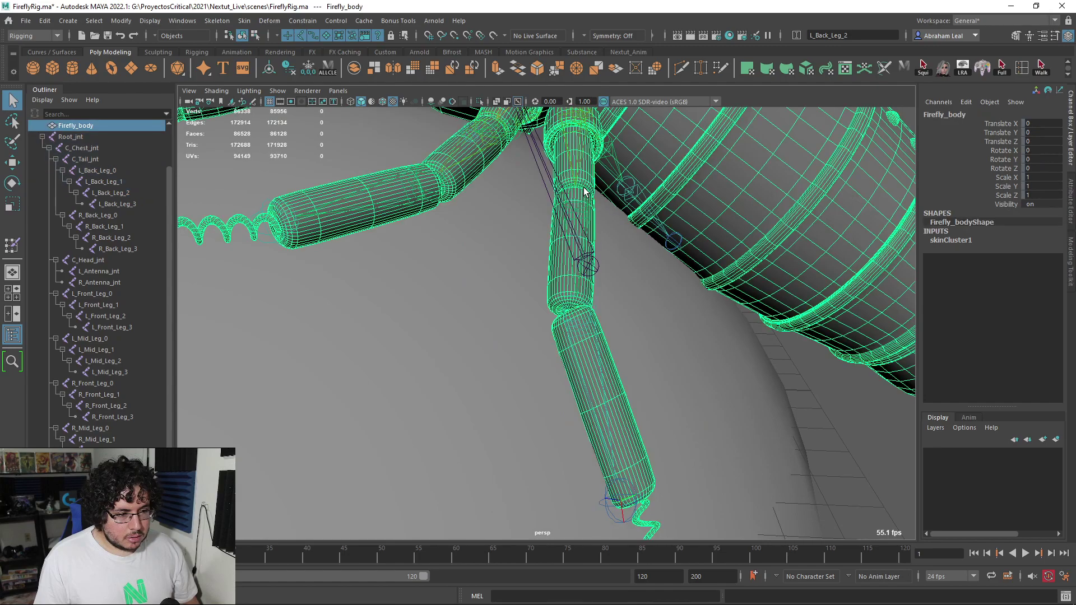
pyautogui.press('e')
pyautogui.click(583, 236)
pyautogui.moveTo(547, 241); pyautogui.dragTo(738, 271)
pyautogui.keyDown('alt'); pyautogui.moveTo(737, 272); pyautogui.dragTo(872, 308, button='right'); pyautogui.keyUp('alt')
pyautogui.click(873, 307)
pyautogui.keyDown('alt'); pyautogui.moveTo(873, 308); pyautogui.dragTo(601, 326); pyautogui.keyUp('alt')
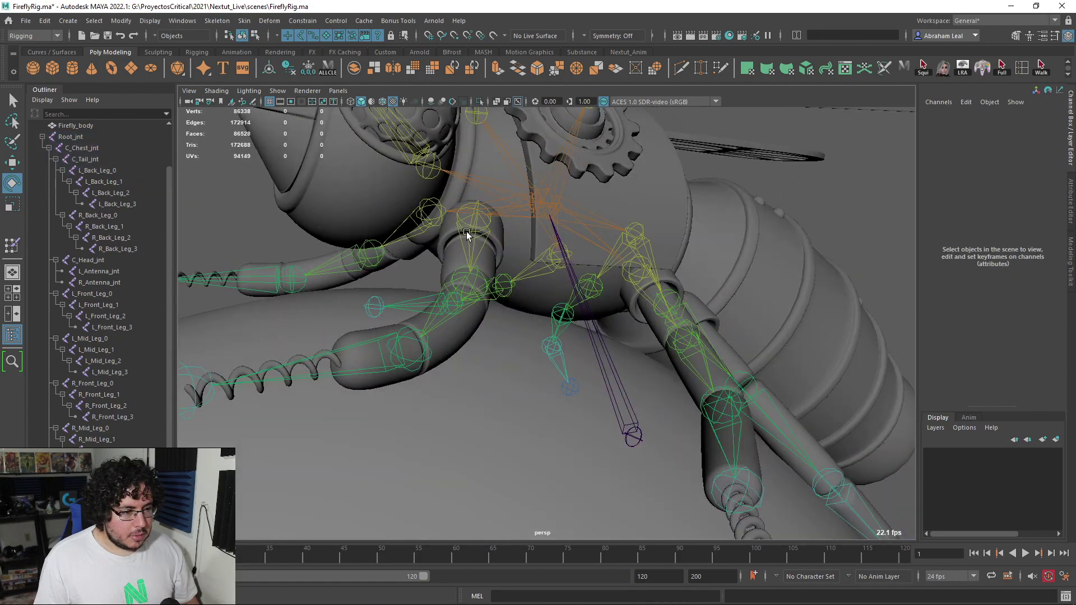
# Rotate L_Front_Leg_0 to pose the left front leg over the sphere, and select Root_jnt.
pyautogui.click(476, 216)
pyautogui.scroll(2, 476, 217)
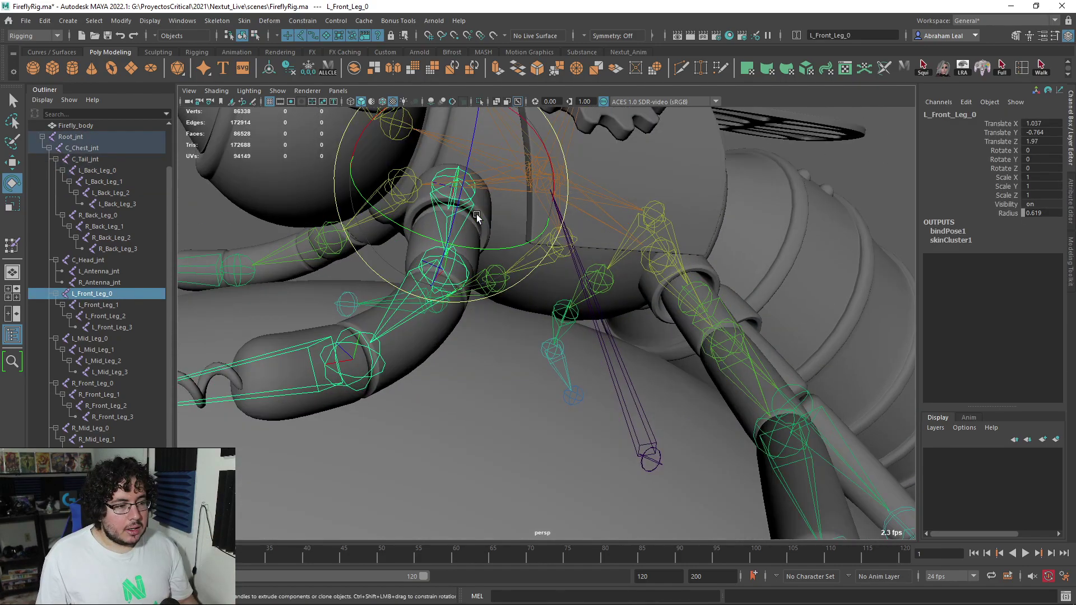
pyautogui.moveTo(475, 217); pyautogui.dragTo(560, 250)
pyautogui.click(757, 274)
pyautogui.click(609, 313)
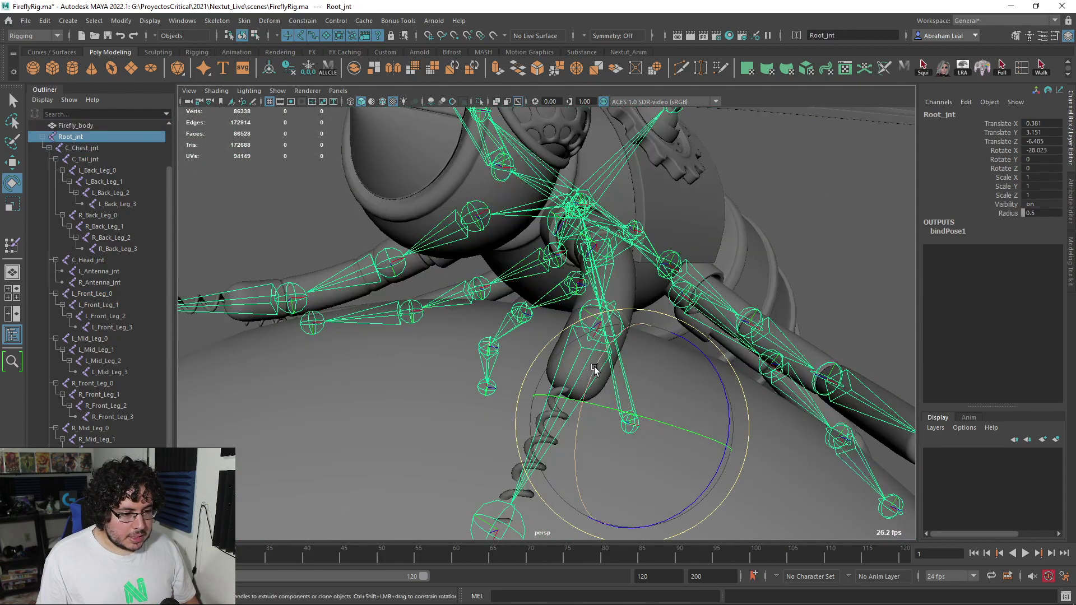
# Rotate L_Front_Leg_2 to bend the lower left front leg over the sphere.
pyautogui.click(793, 250)
pyautogui.click(595, 316)
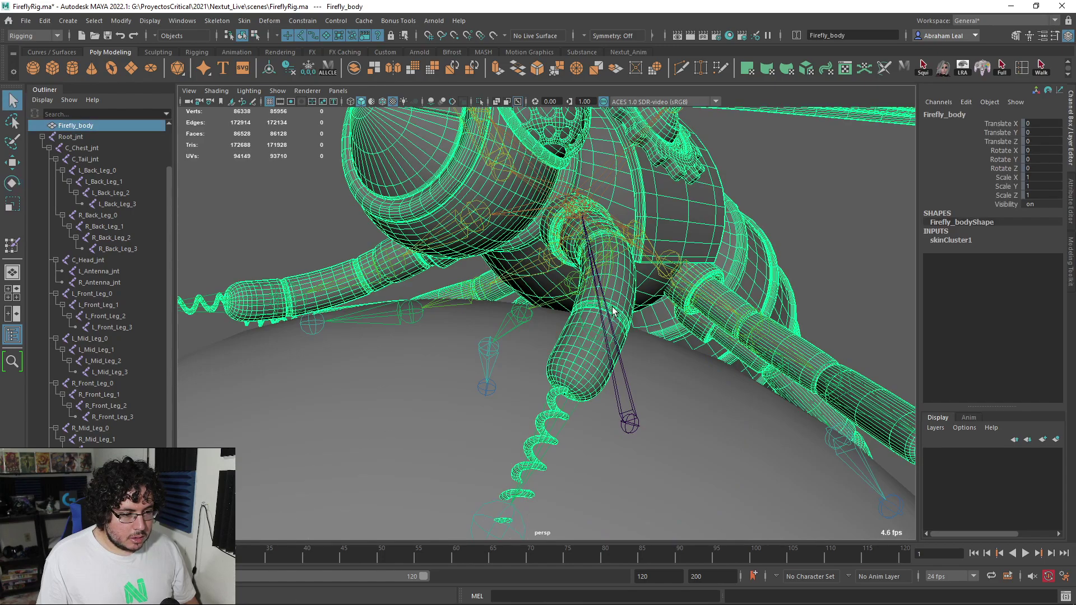
pyautogui.keyDown('alt'); pyautogui.moveTo(613, 308); pyautogui.dragTo(748, 306); pyautogui.keyUp('alt')
pyautogui.click(748, 265)
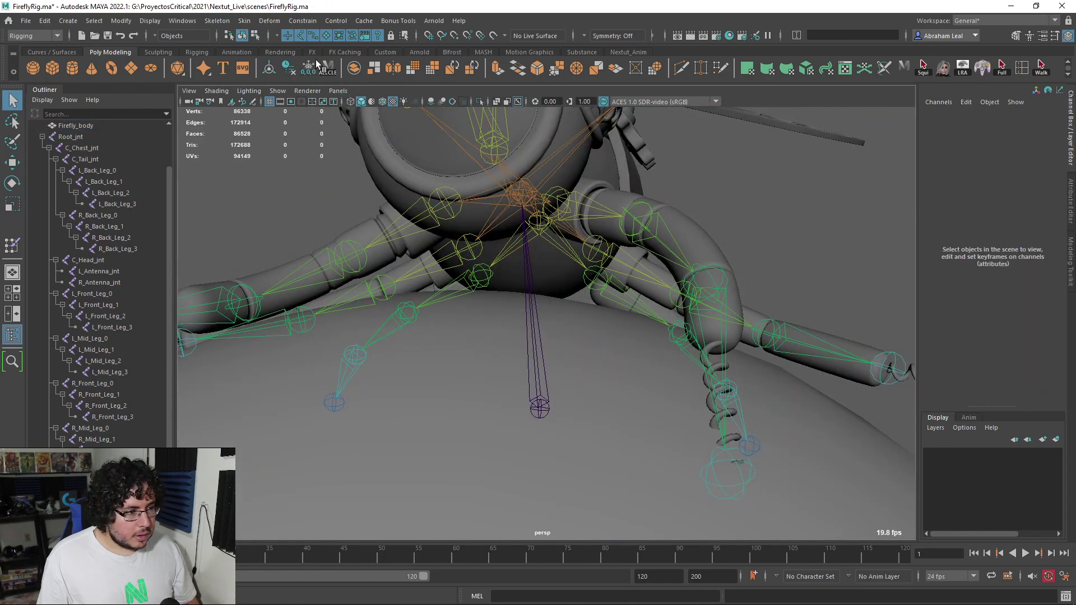
pyautogui.click(708, 284)
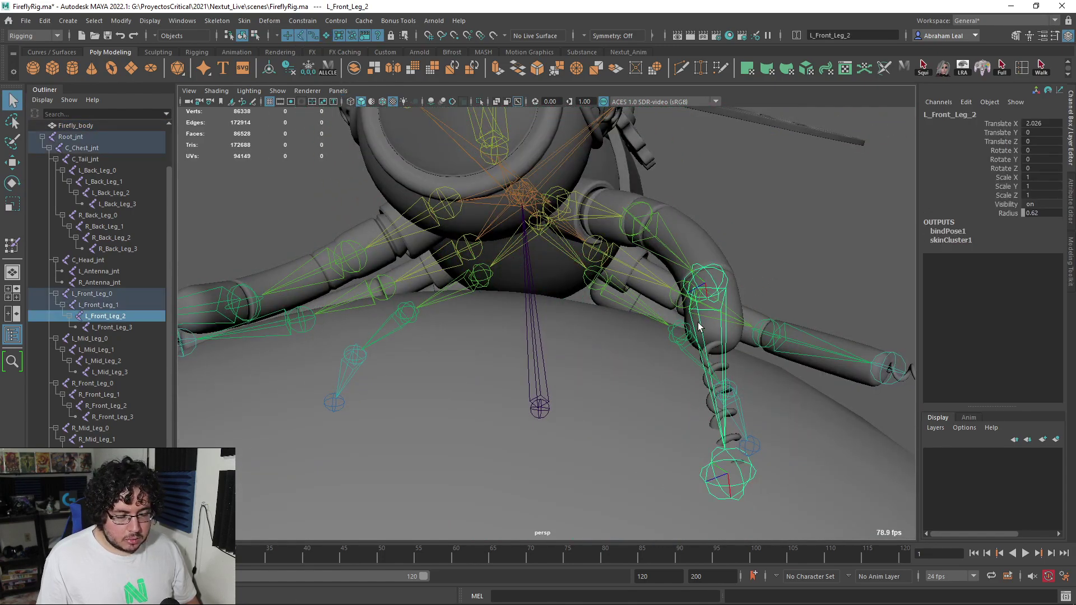
pyautogui.press('e')
pyautogui.moveTo(698, 314)
pyautogui.mouseDown()
pyautogui.moveTo(679, 276)
pyautogui.moveTo(665, 318)
pyautogui.moveTo(682, 310)
pyautogui.mouseUp()
pyautogui.keyDown('alt'); pyautogui.moveTo(685, 310); pyautogui.dragTo(601, 171); pyautogui.keyUp('alt')
# Rotate the right front leg's joints, including R_Front_Leg_2, to raise that leg into the air, and deselect it.
pyautogui.click(539, 218)
pyautogui.scroll(-5, 599, 250)
pyautogui.click(435, 247)
pyautogui.click(542, 269)
pyautogui.click(474, 226)
pyautogui.click(523, 234)
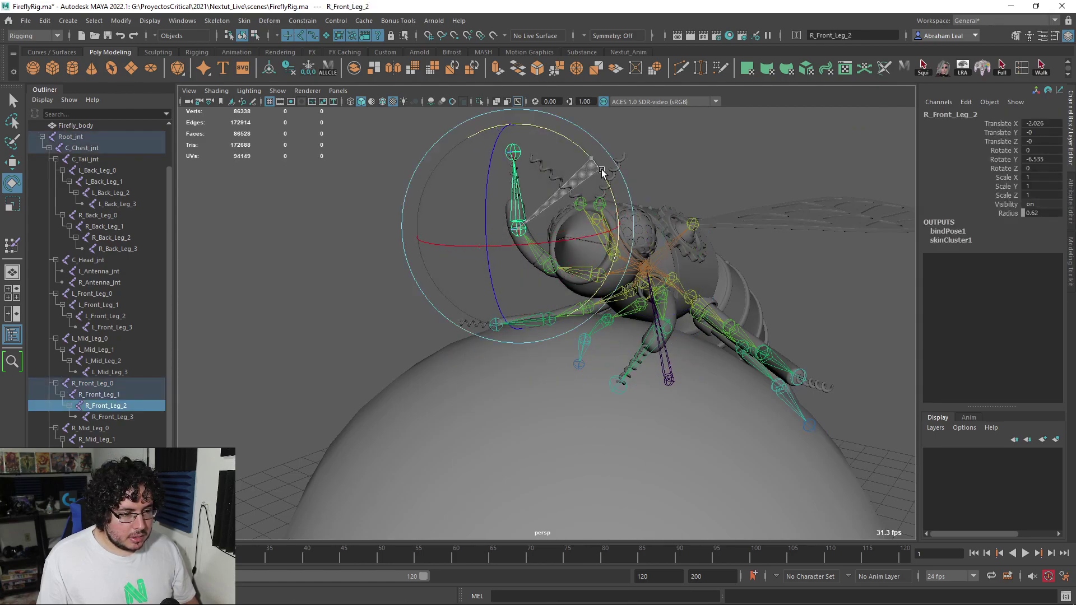
pyautogui.click(695, 169)
# Rotate C_Head_jnt about 16° in X, 16° in Y and 21° in Z to turn and tilt the head.
pyautogui.click(612, 258)
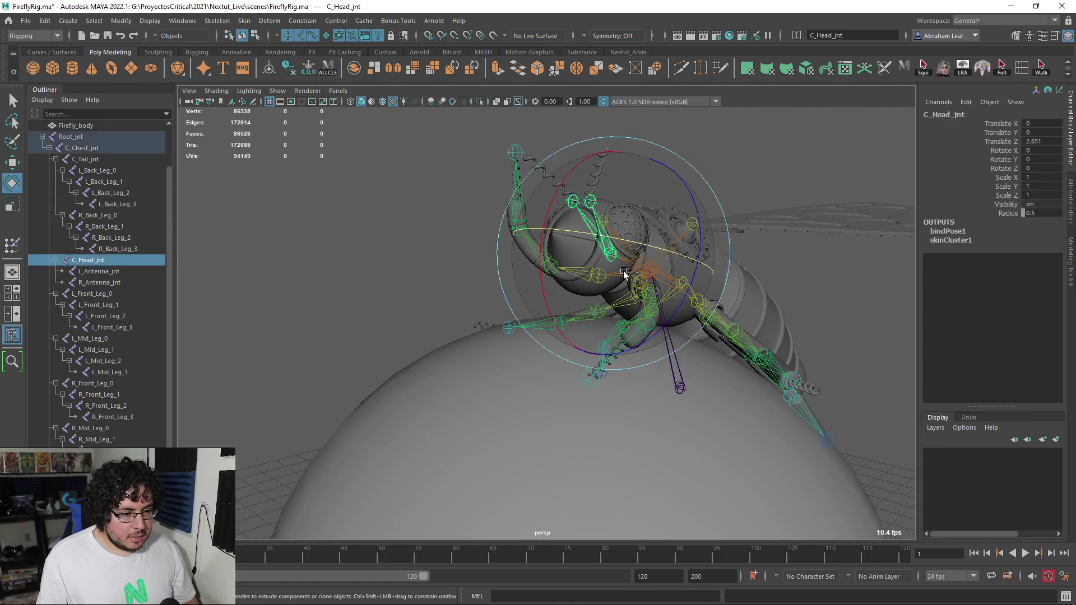
pyautogui.moveTo(618, 291)
pyautogui.mouseDown()
pyautogui.moveTo(637, 272)
pyautogui.moveTo(644, 212)
pyautogui.moveTo(665, 302)
pyautogui.moveTo(638, 297)
pyautogui.mouseUp()
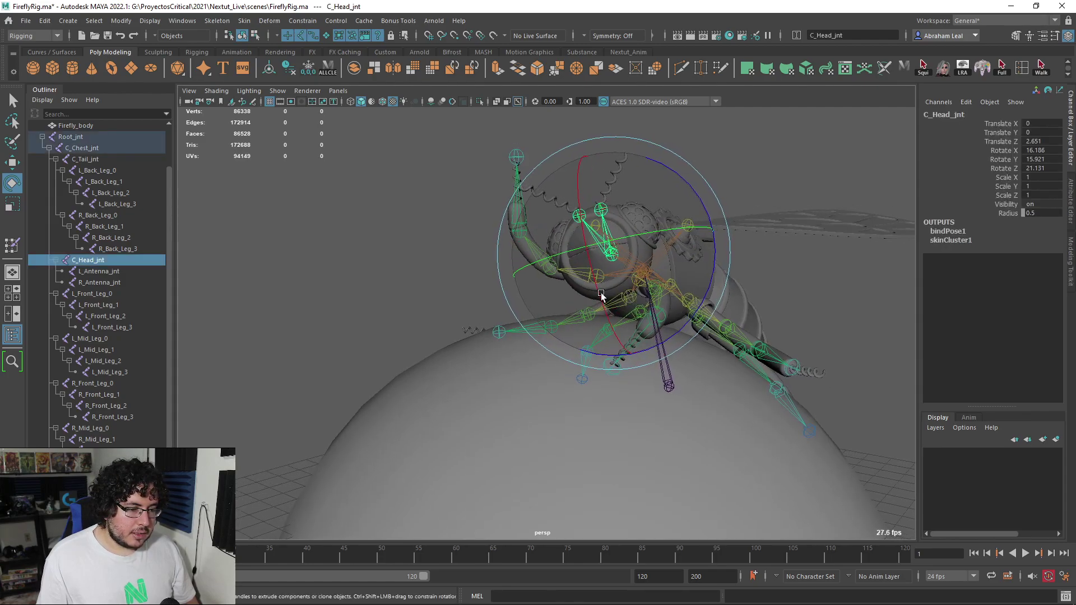
pyautogui.click(560, 268)
# Rotate L_Antenna_jnt and R_Antenna_jnt to vary the pose of the two antennae, and deselect them.
pyautogui.click(601, 211)
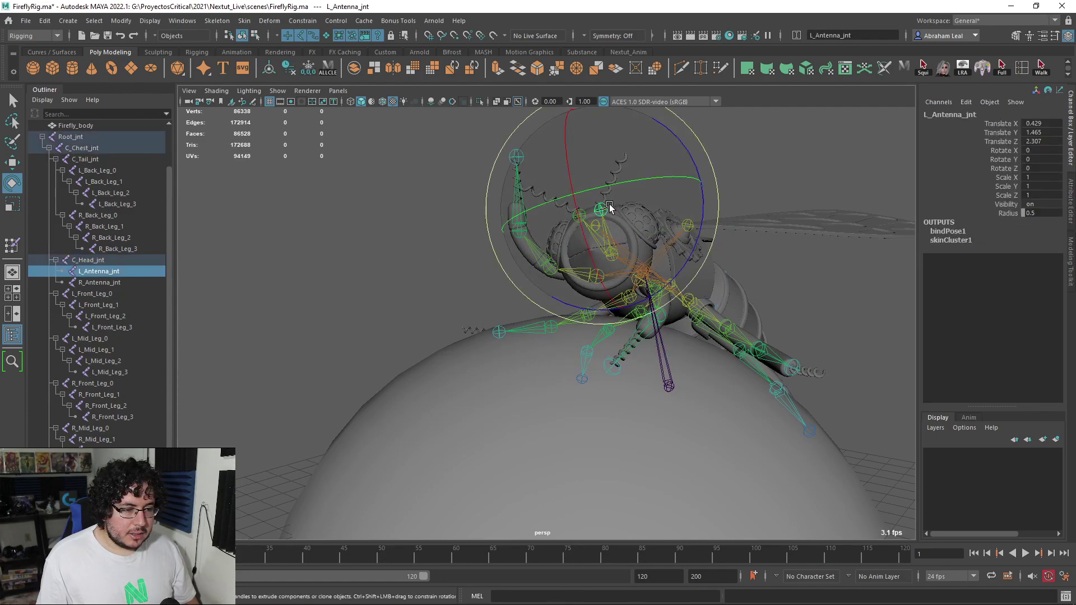
pyautogui.click(439, 221)
pyautogui.click(580, 215)
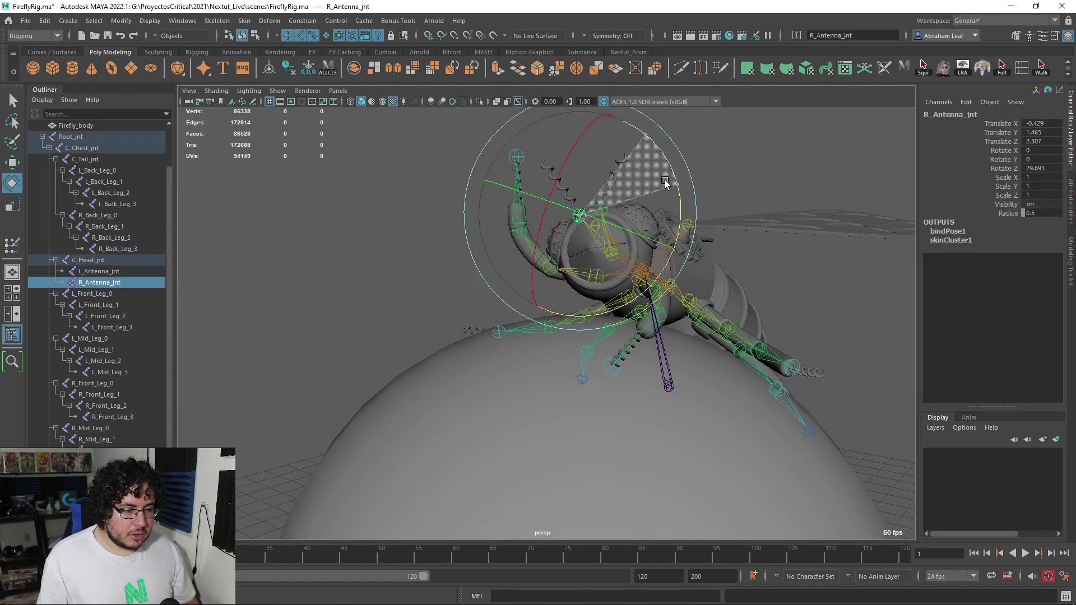
pyautogui.click(650, 202)
pyautogui.click(601, 210)
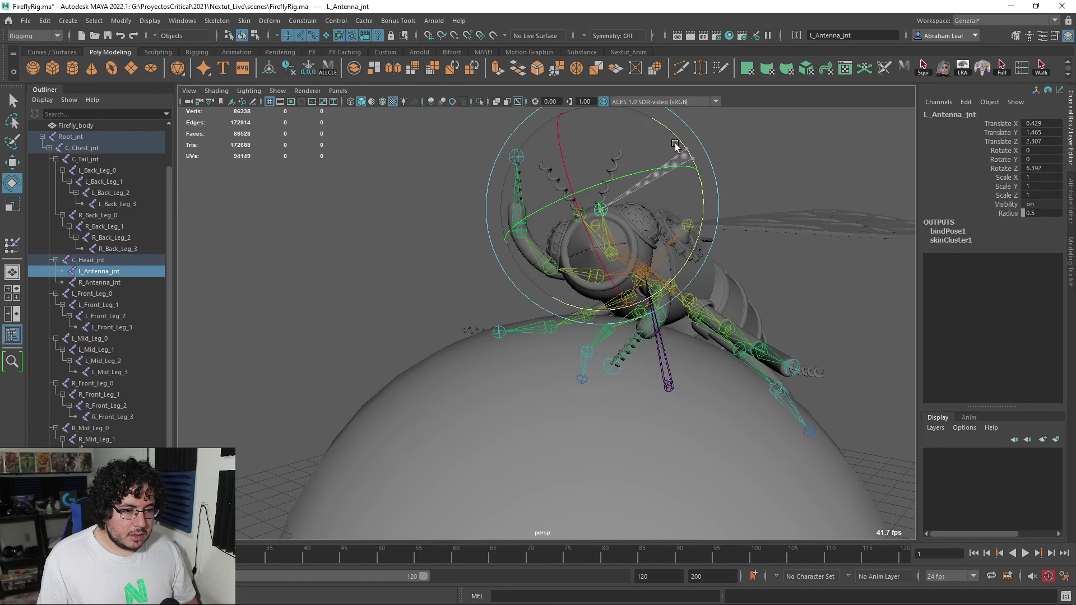
pyautogui.click(752, 216)
# Rotate the R_wing joint to about 41° in X, -10° in Y and -20° in Z, lowering the right wing behind the head.
pyautogui.keyDown('alt'); pyautogui.moveTo(752, 216); pyautogui.dragTo(664, 262); pyautogui.keyUp('alt')
pyautogui.click(616, 240)
pyautogui.keyDown('alt'); pyautogui.moveTo(663, 261); pyautogui.dragTo(683, 285, button='middle'); pyautogui.keyUp('alt')
pyautogui.keyDown('alt'); pyautogui.moveTo(637, 282); pyautogui.dragTo(690, 297); pyautogui.keyUp('alt')
pyautogui.click(536, 256)
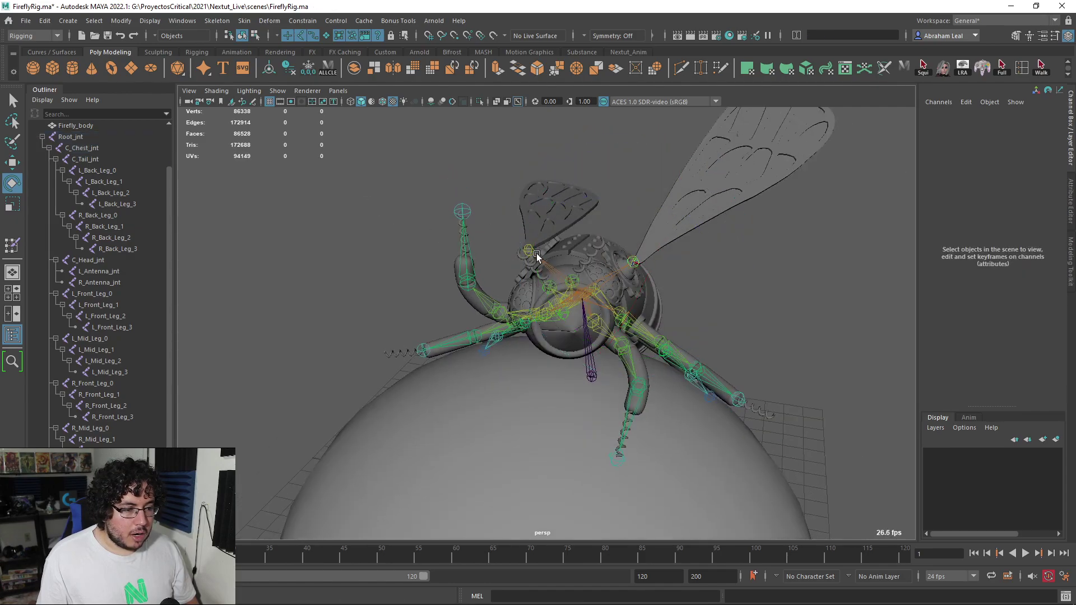
pyautogui.click(526, 251)
pyautogui.keyDown('alt'); pyautogui.moveTo(526, 250); pyautogui.dragTo(545, 313); pyautogui.keyUp('alt')
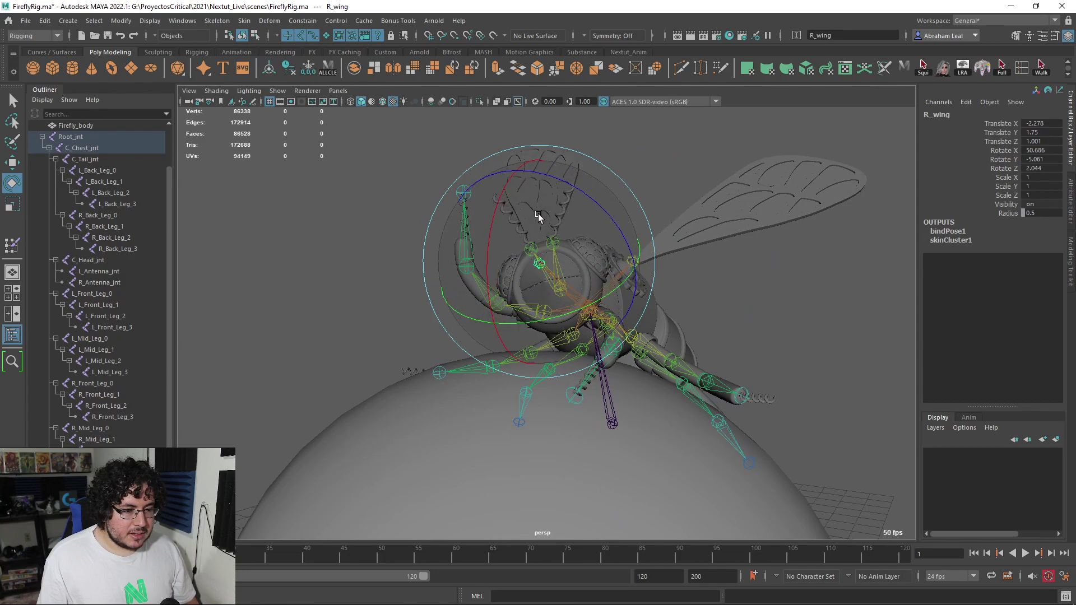
pyautogui.moveTo(597, 265); pyautogui.dragTo(571, 312)
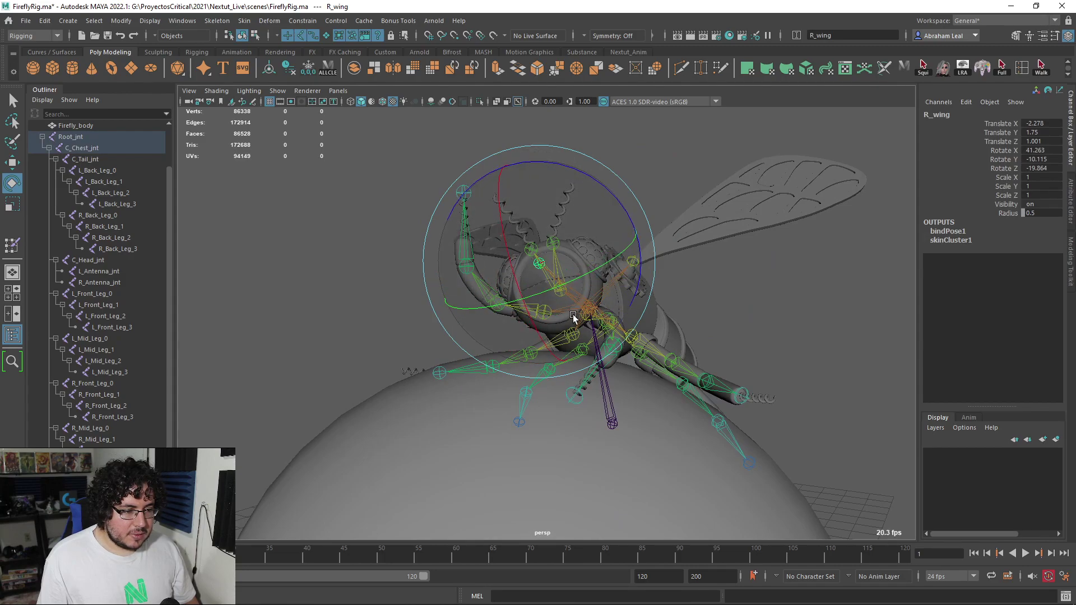
pyautogui.click(388, 288)
# Rotate the right middle leg's upper joints to arch the leg over the sphere.
pyautogui.keyDown('alt'); pyautogui.moveTo(387, 289); pyautogui.dragTo(759, 210); pyautogui.keyUp('alt')
pyautogui.click(535, 306)
pyautogui.click(851, 184)
pyautogui.click(599, 292)
pyautogui.moveTo(616, 248); pyautogui.dragTo(418, 319)
pyautogui.keyDown('alt'); pyautogui.moveTo(457, 324); pyautogui.dragTo(494, 313, button='middle'); pyautogui.keyUp('alt')
pyautogui.keyDown('alt'); pyautogui.moveTo(494, 313); pyautogui.dragTo(440, 301); pyautogui.keyUp('alt')
pyautogui.click(277, 327)
# Fine-tune R_Mid_Leg_3, R_Mid_Leg_2 and R_Mid_Leg_1 so the right middle leg rests on the sphere, and deselect it.
pyautogui.click(370, 341)
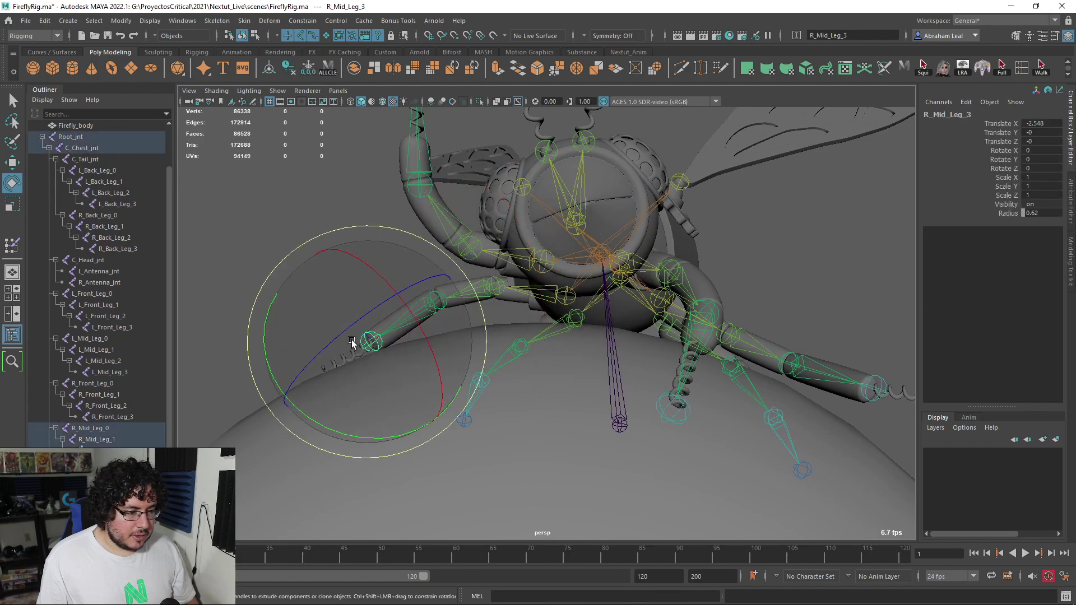
pyautogui.click(257, 221)
pyautogui.click(436, 301)
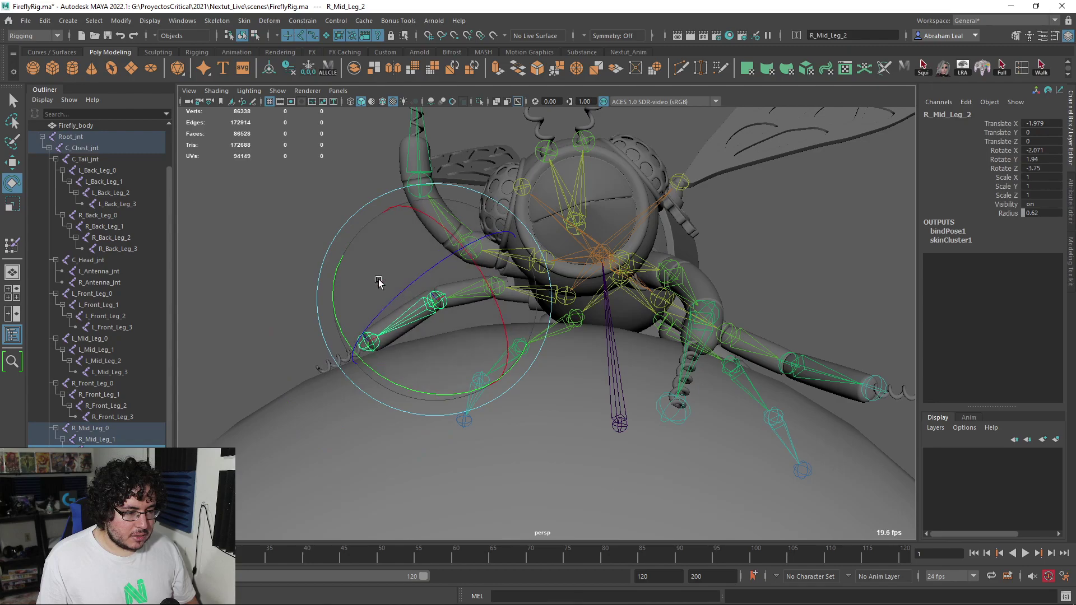
pyautogui.click(526, 311)
pyautogui.click(493, 283)
pyautogui.click(324, 267)
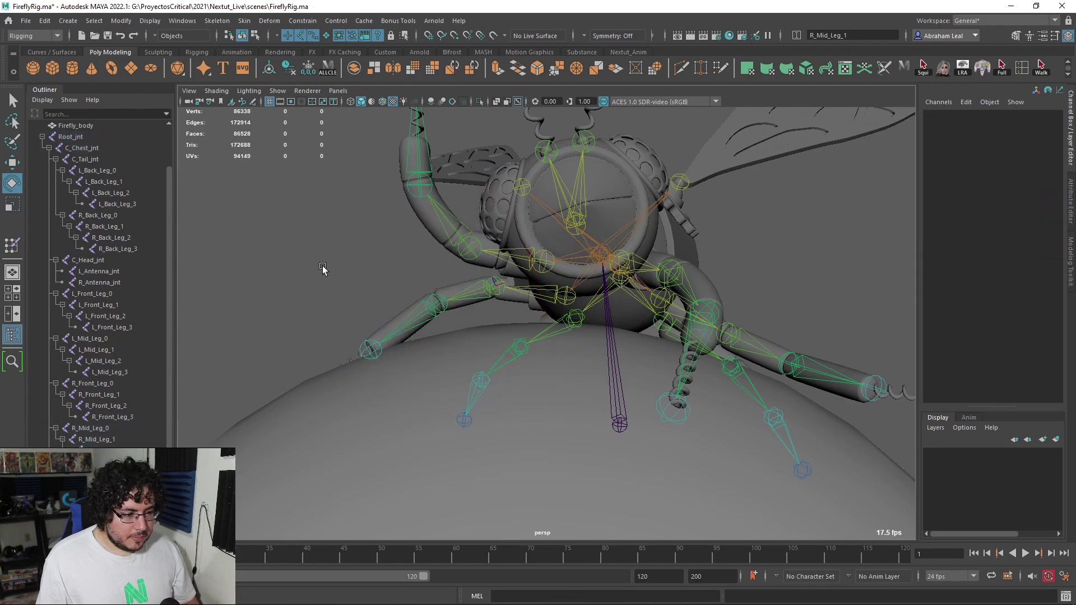
# Save the posed rig scene and open FireFly_Render.0004.ma from the project's scenes folder.
pyautogui.scroll(-8, 361, 319)
pyautogui.keyDown('alt'); pyautogui.moveTo(357, 319); pyautogui.dragTo(322, 325); pyautogui.keyUp('alt')
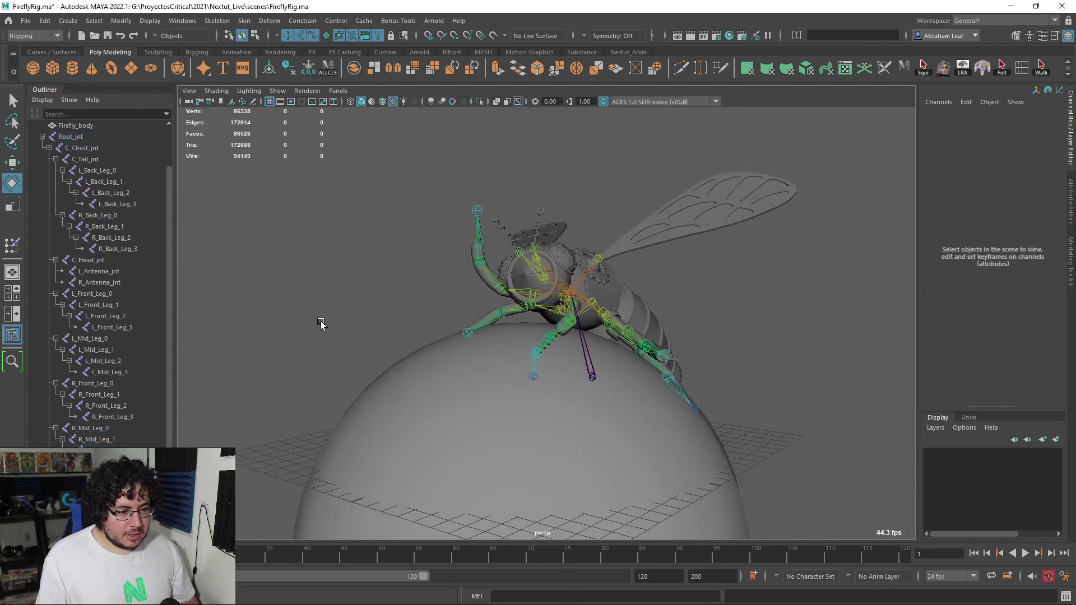
pyautogui.keyDown('alt'); pyautogui.moveTo(499, 258); pyautogui.dragTo(650, 336); pyautogui.keyUp('alt')
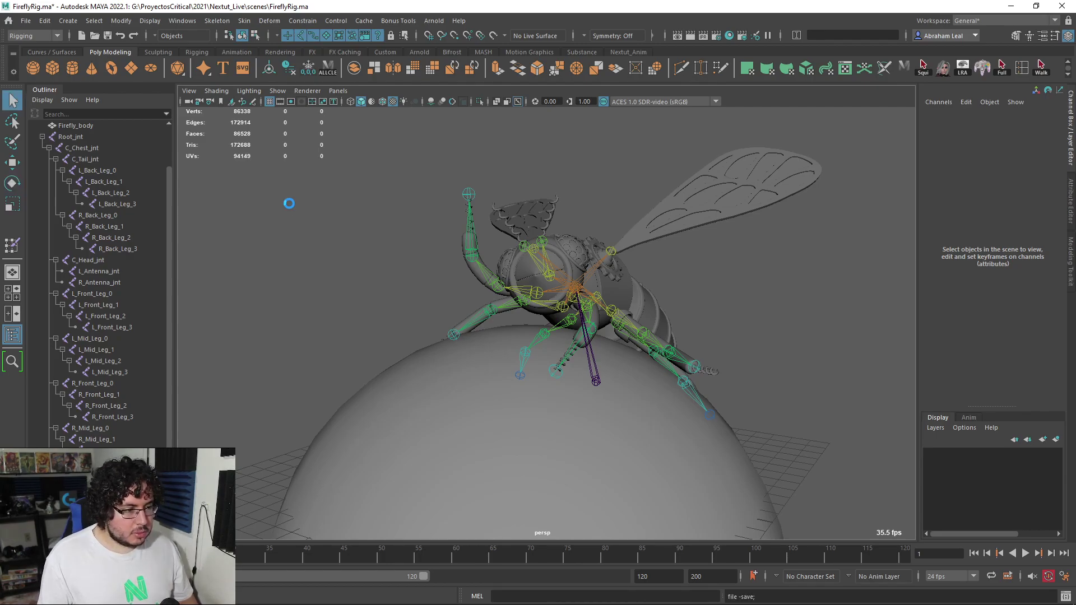
pyautogui.hotkey('ctrl', 'o')
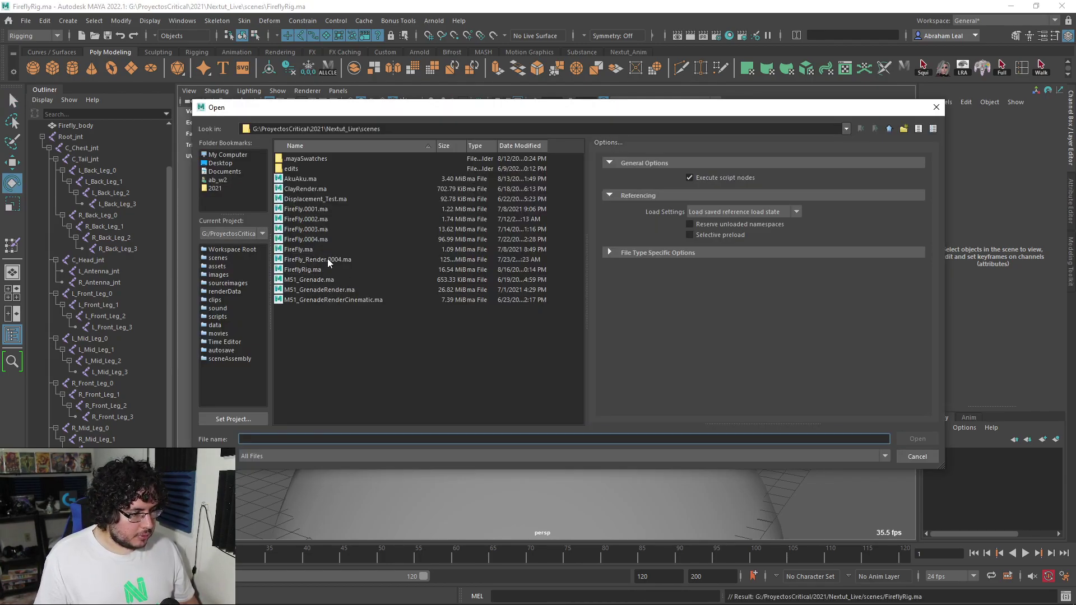
pyautogui.doubleClick(320, 259)
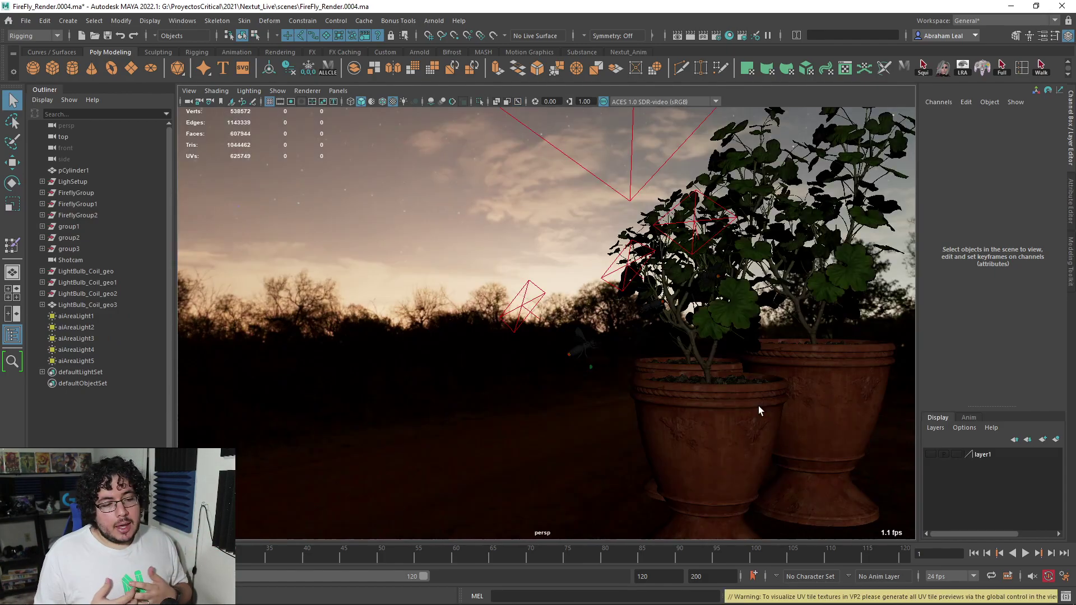
# Select the firefly's body mesh beside the plant pot and examine its M_Firefly material attributes.
pyautogui.keyDown('alt'); pyautogui.moveTo(527, 374); pyautogui.dragTo(679, 399, button='right'); pyautogui.keyUp('alt')
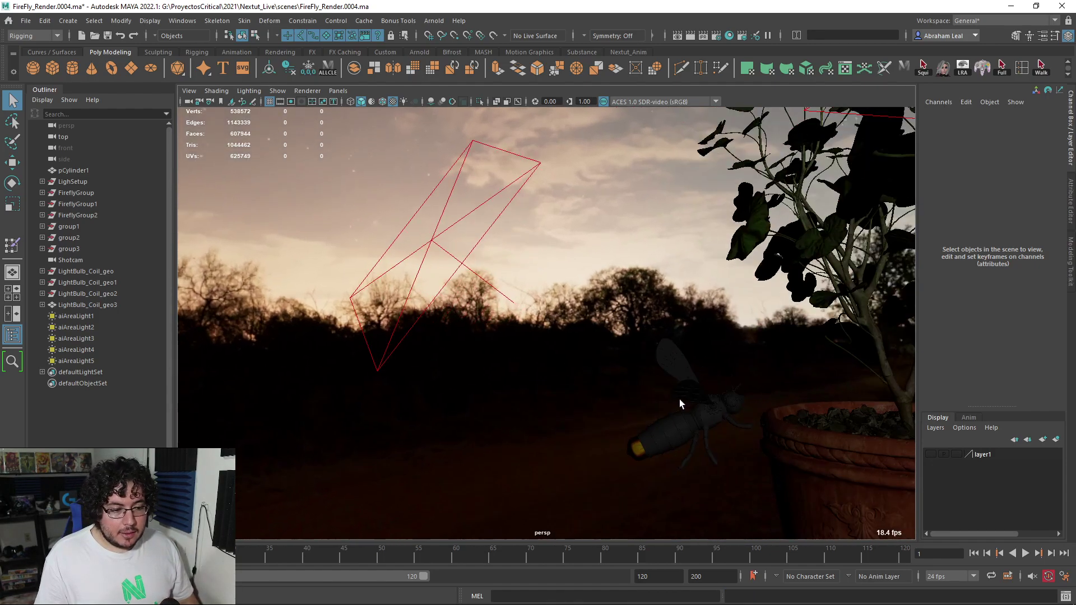
pyautogui.keyDown('alt'); pyautogui.moveTo(679, 399); pyautogui.dragTo(553, 325, button='middle'); pyautogui.keyUp('alt')
pyautogui.keyDown('alt'); pyautogui.moveTo(553, 325); pyautogui.dragTo(660, 106, button='right'); pyautogui.keyUp('alt')
pyautogui.click(588, 315)
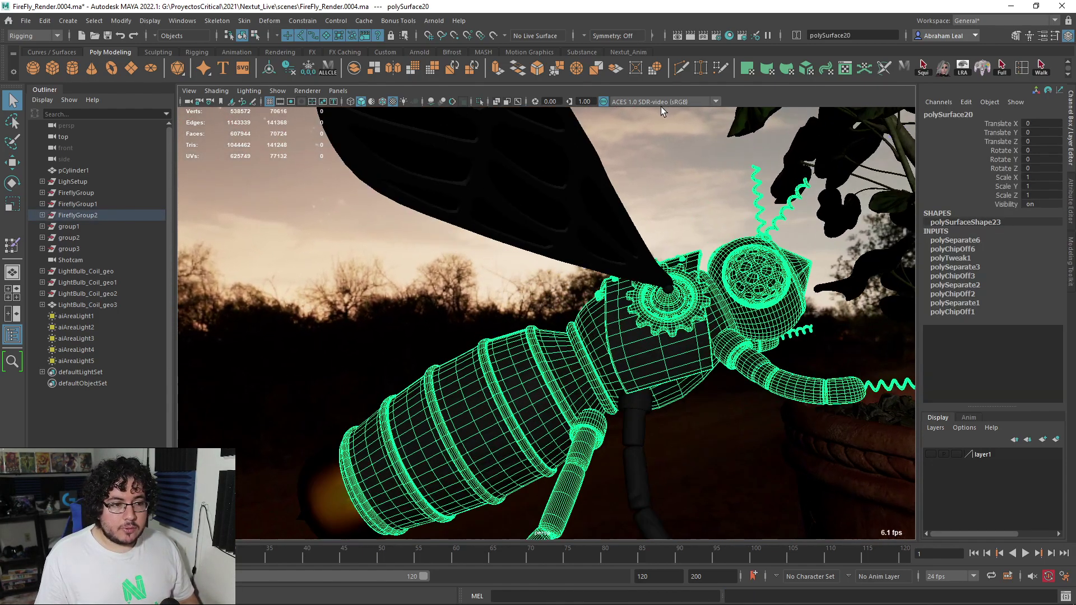
pyautogui.hotkey('ctrl', 'a')
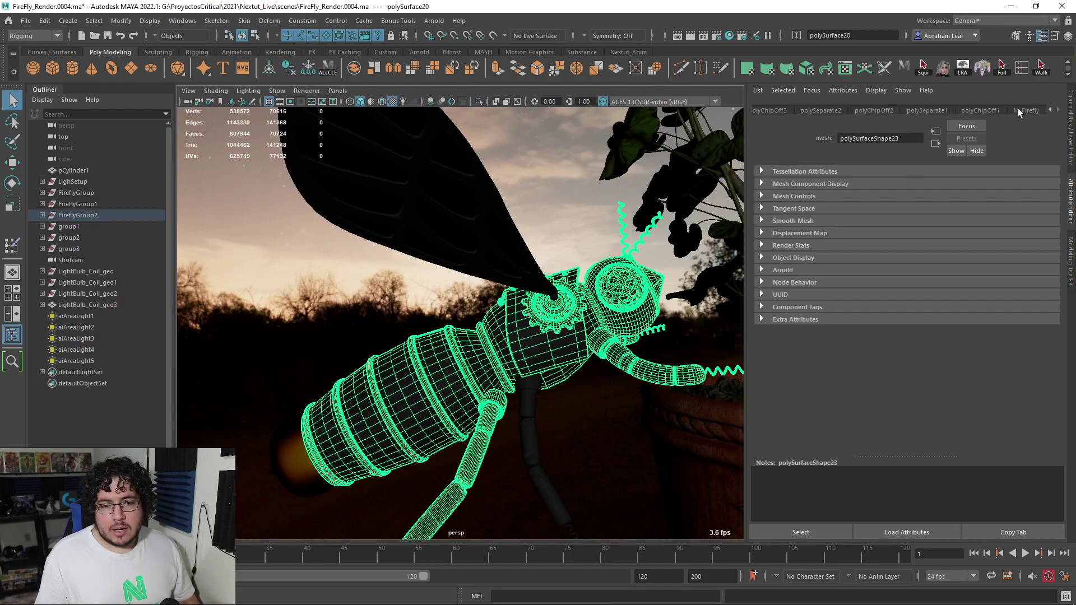
pyautogui.click(1021, 111)
pyautogui.scroll(-3, 934, 370)
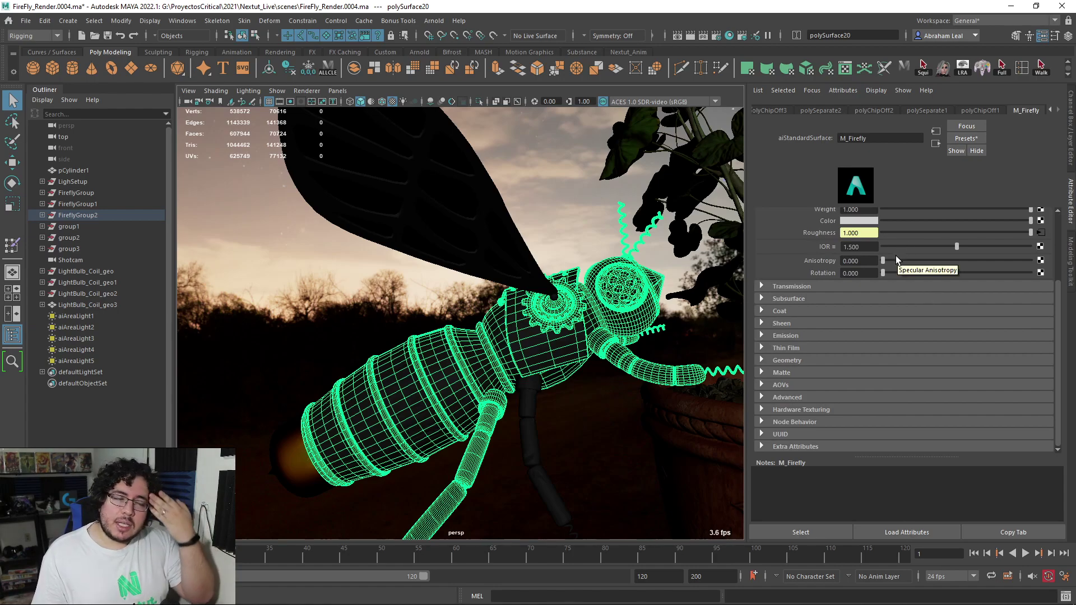
# Select the M_Firefly material in a maximized Hypershade and start exporting the selection.
pyautogui.click(729, 36)
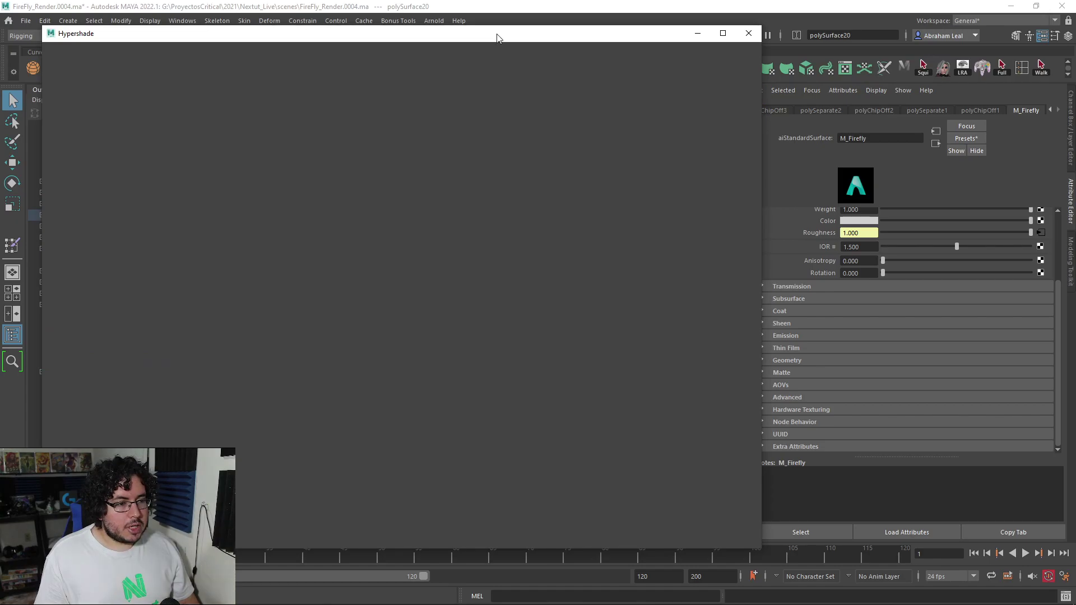
pyautogui.moveTo(498, 34); pyautogui.dragTo(511, 0)
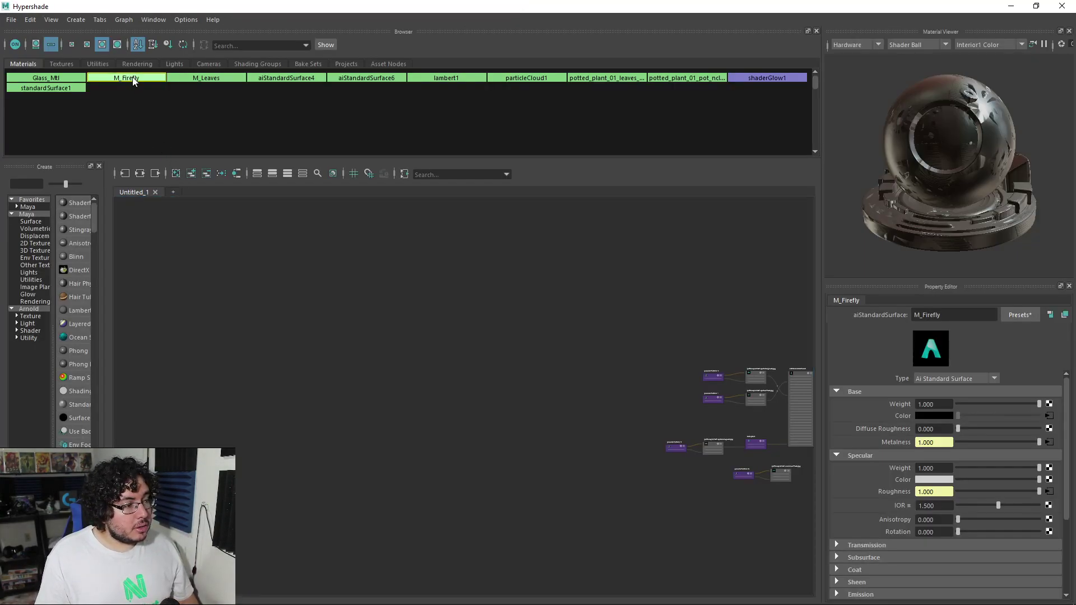
pyautogui.click(31, 20)
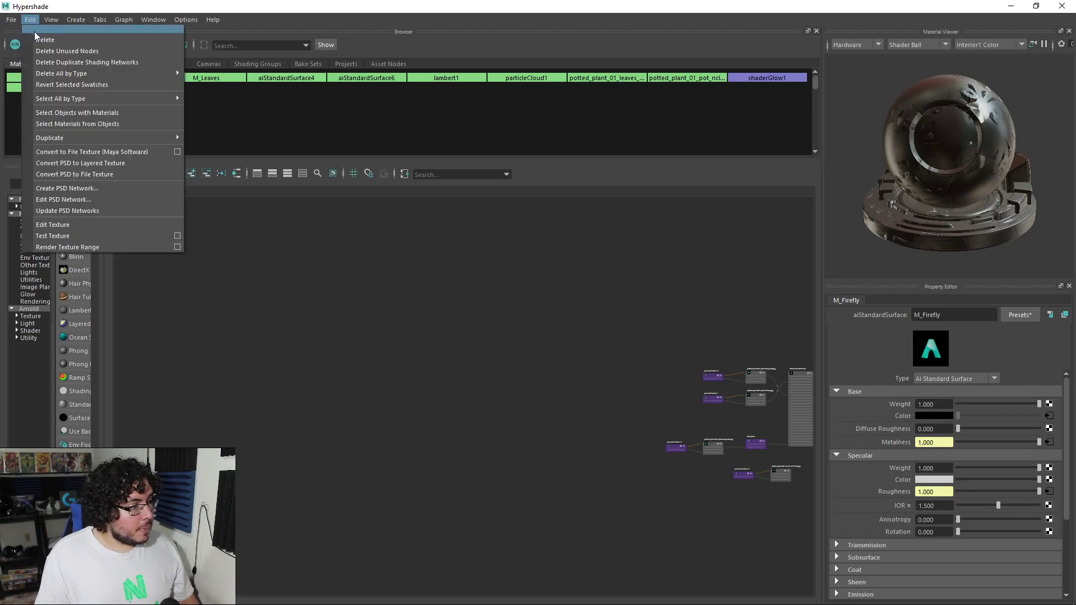
pyautogui.moveTo(8, 17)
pyautogui.click(48, 53)
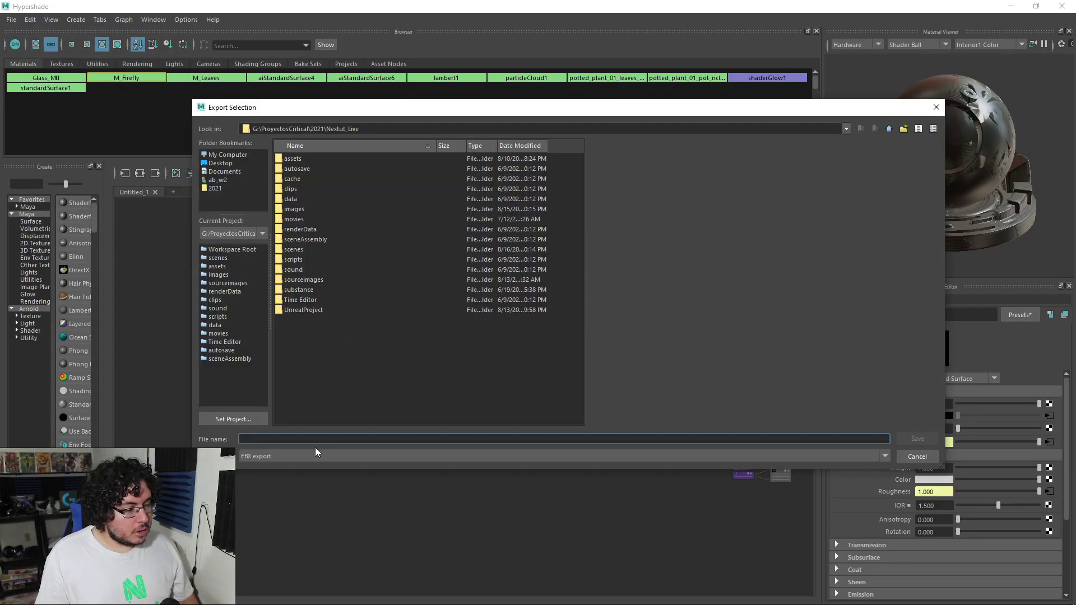
# Export the material as a Maya ASCII file named FireflyMaterial into assets/Firefly, and close Hypershade.
pyautogui.doubleClick(296, 158)
pyautogui.doubleClick(300, 168)
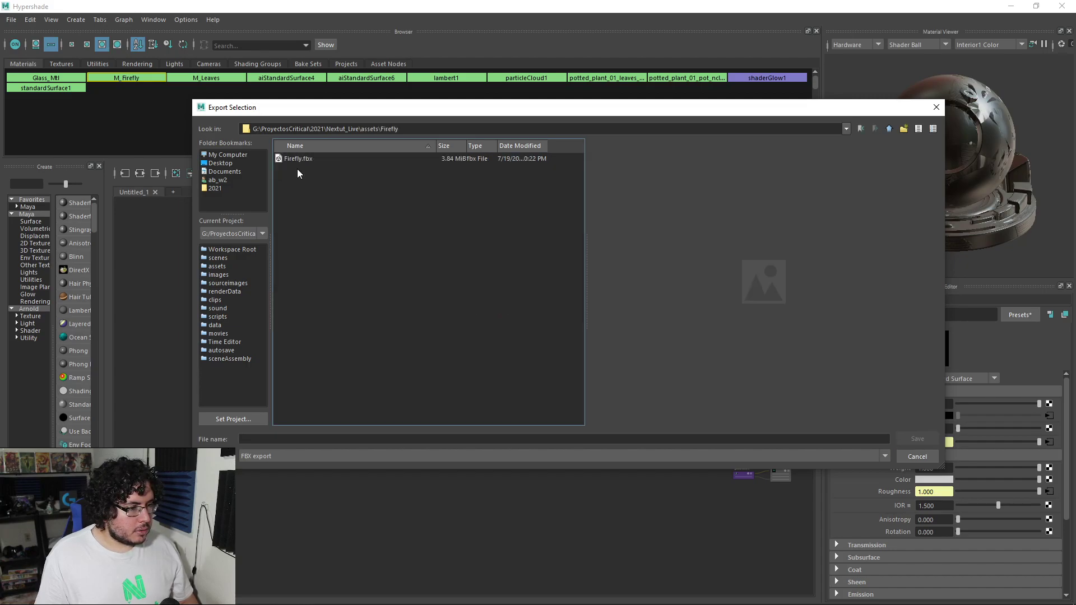
pyautogui.click(274, 456)
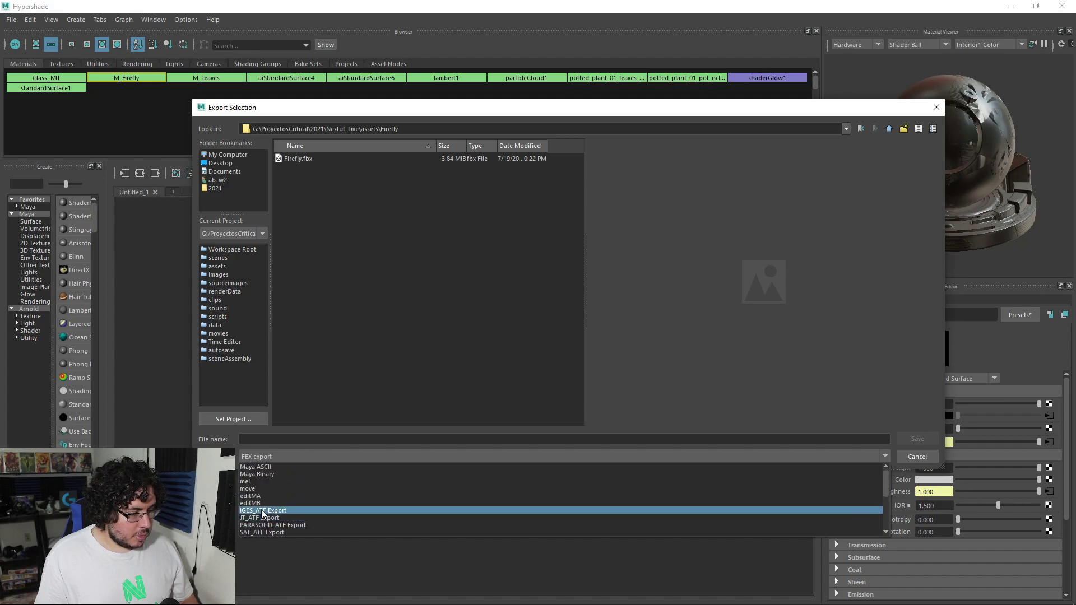
pyautogui.click(260, 467)
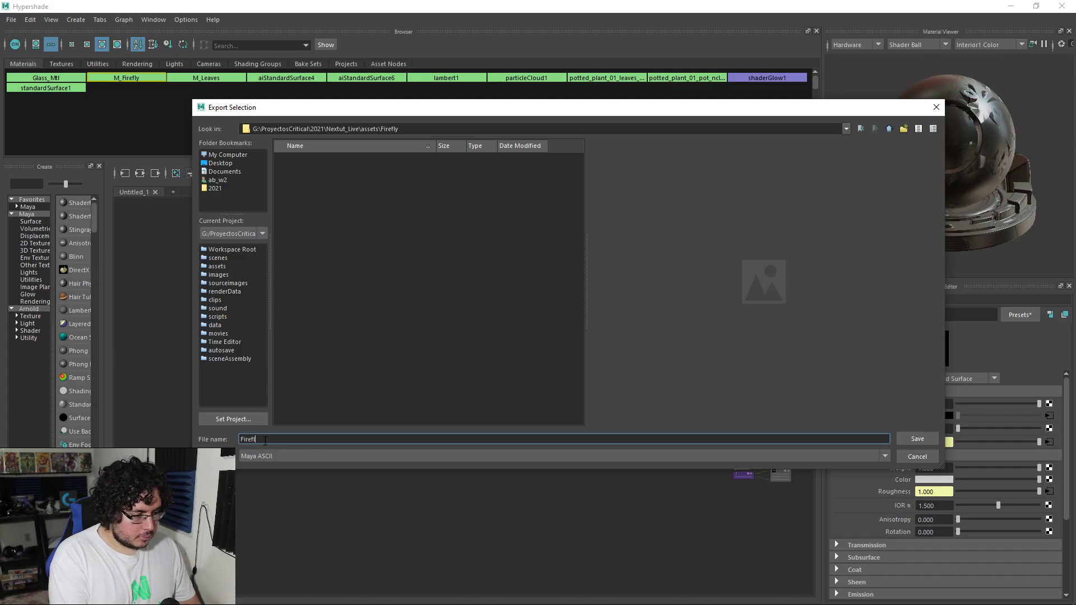
pyautogui.press('Return')
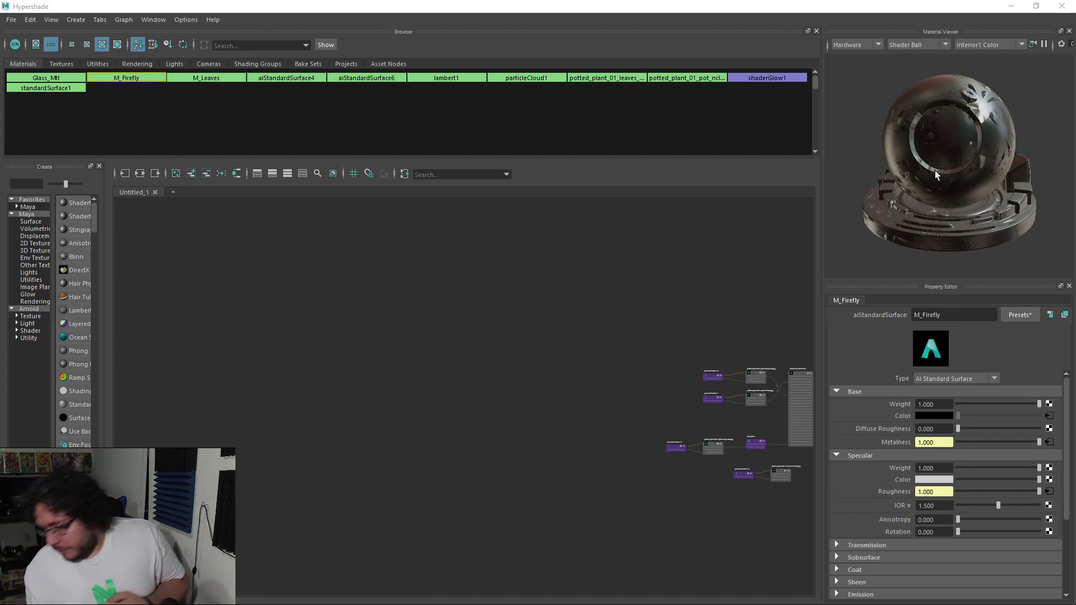
pyautogui.click(1062, 6)
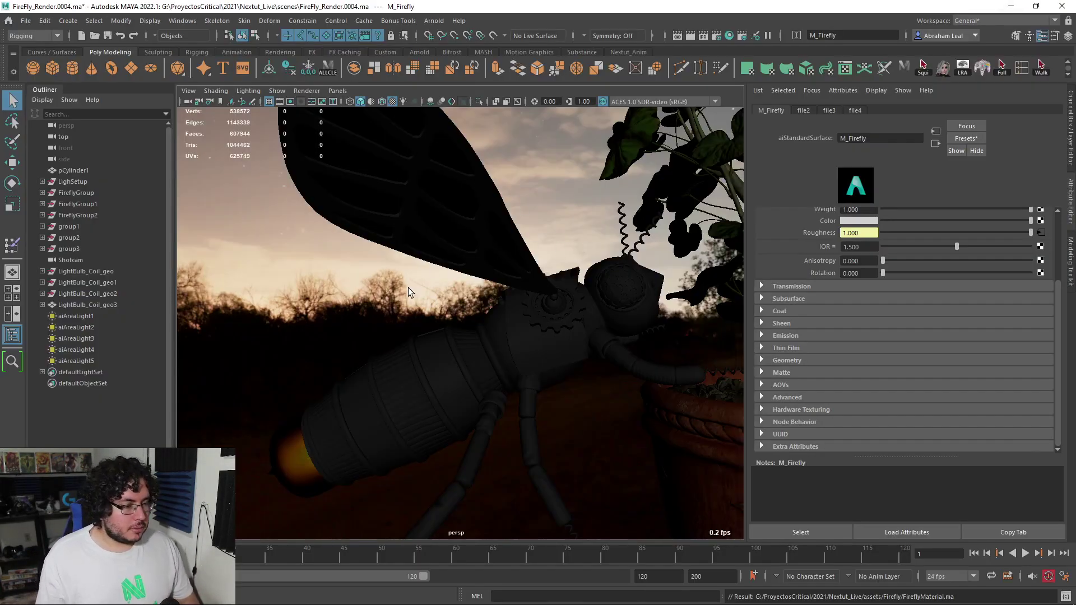
# Open FireflyRig.ma without saving the changes to the render scene.
pyautogui.click(94, 37)
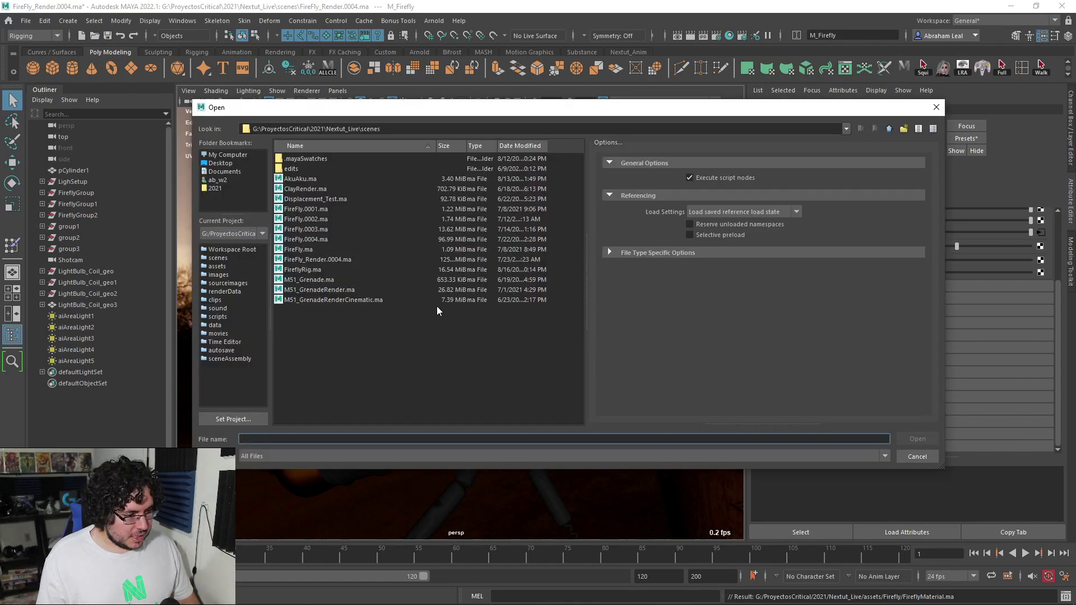
pyautogui.doubleClick(298, 270)
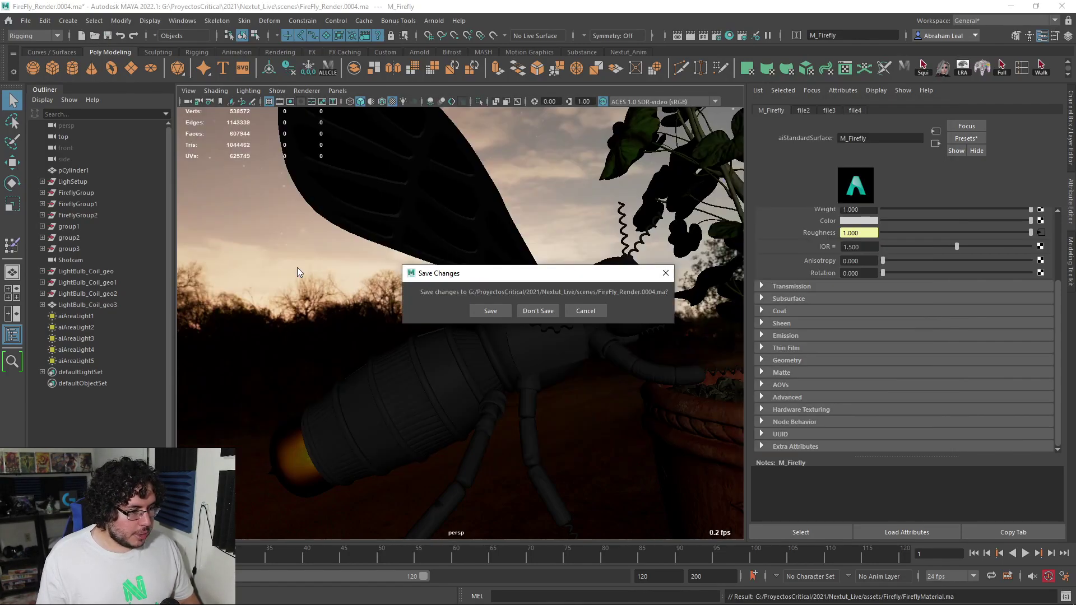
pyautogui.click(524, 311)
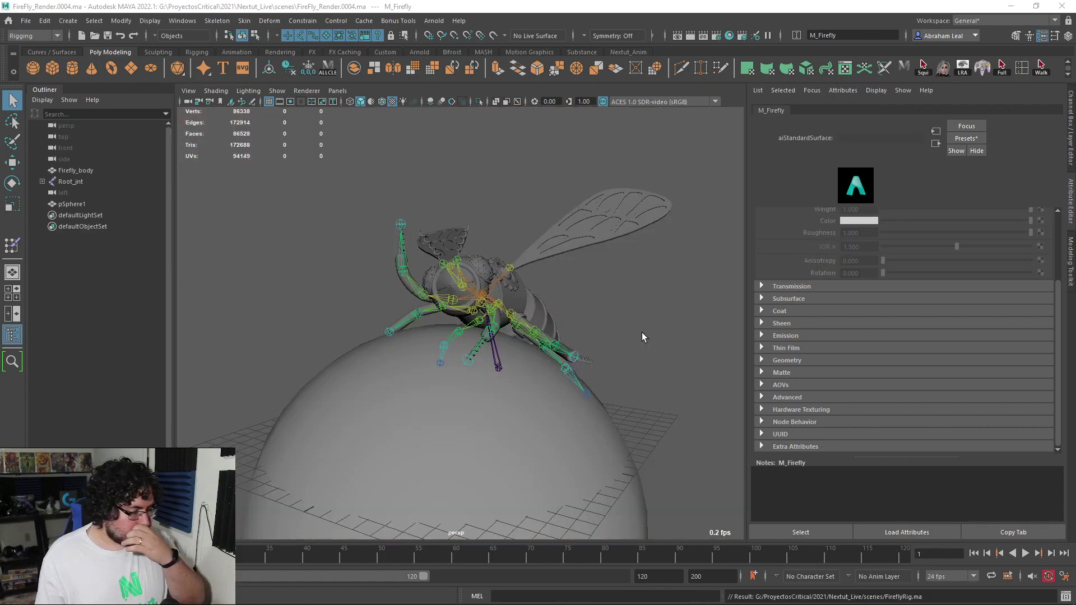
# Import FireflyMaterial.ma from the assets/Firefly folder into the rig scene.
pyautogui.scroll(8, 568, 311)
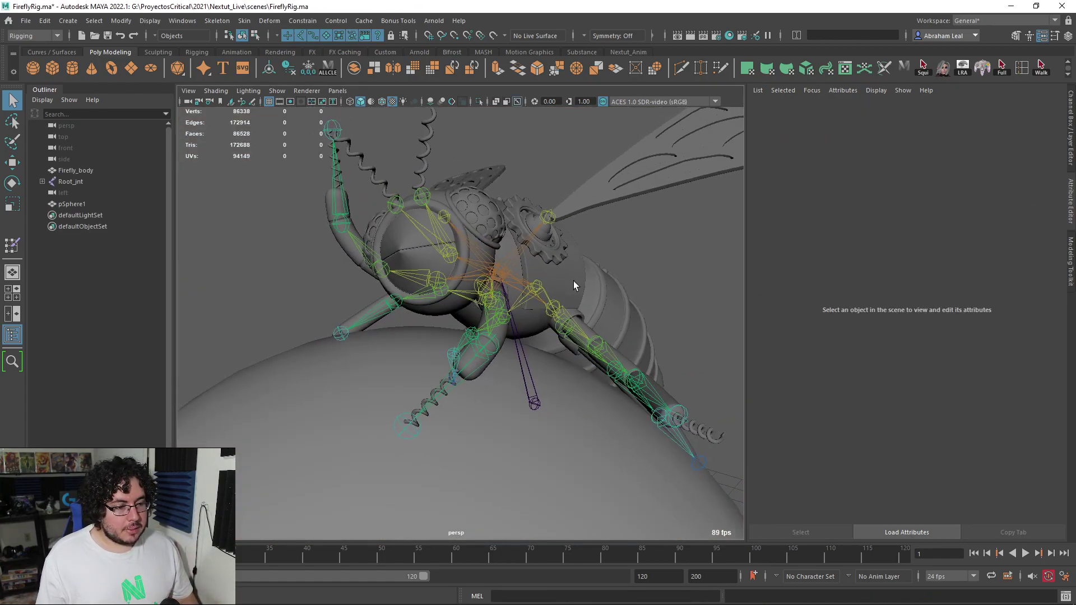
pyautogui.click(573, 281)
pyautogui.press('f')
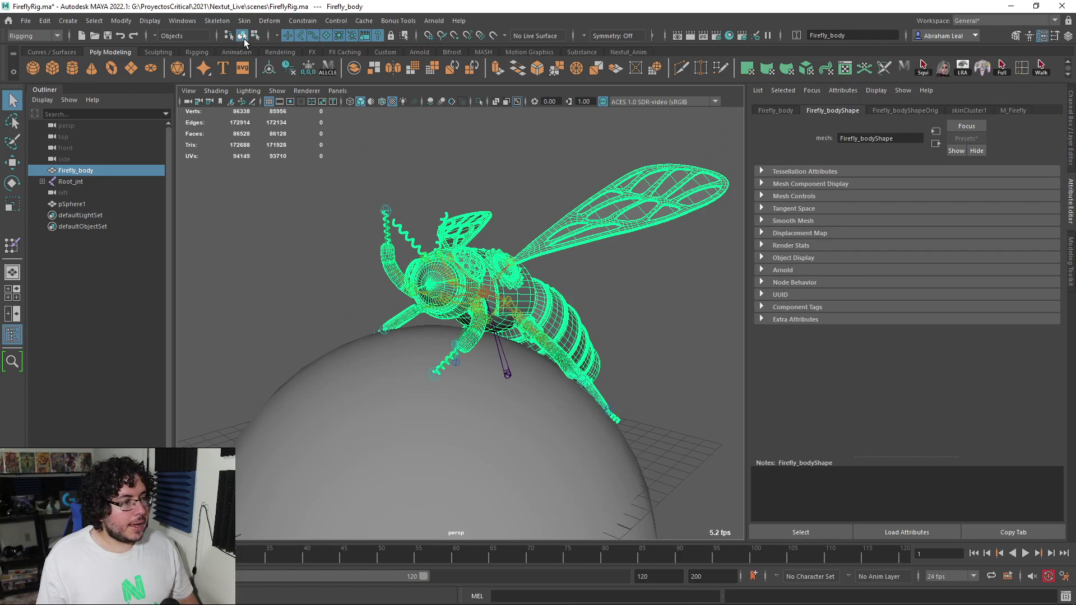
pyautogui.click(24, 23)
pyautogui.click(72, 145)
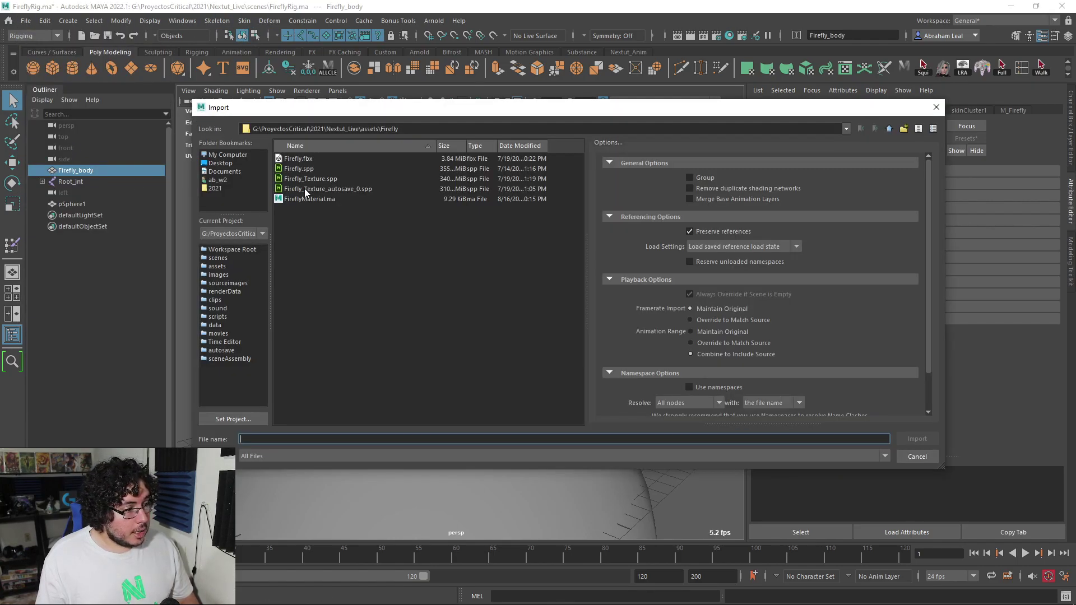
pyautogui.click(224, 265)
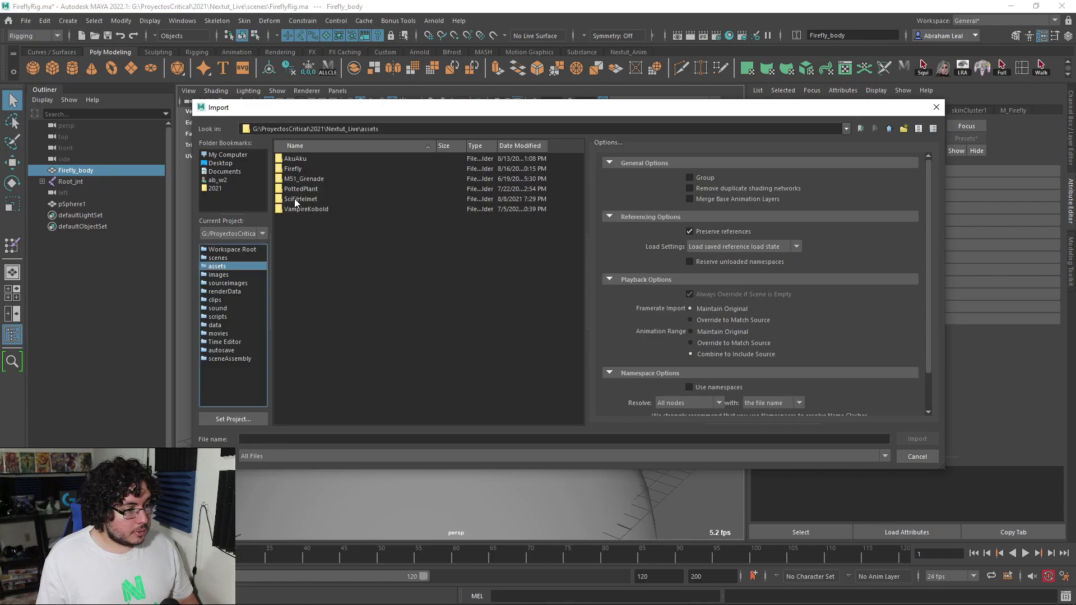
pyautogui.doubleClick(293, 168)
pyautogui.click(309, 200)
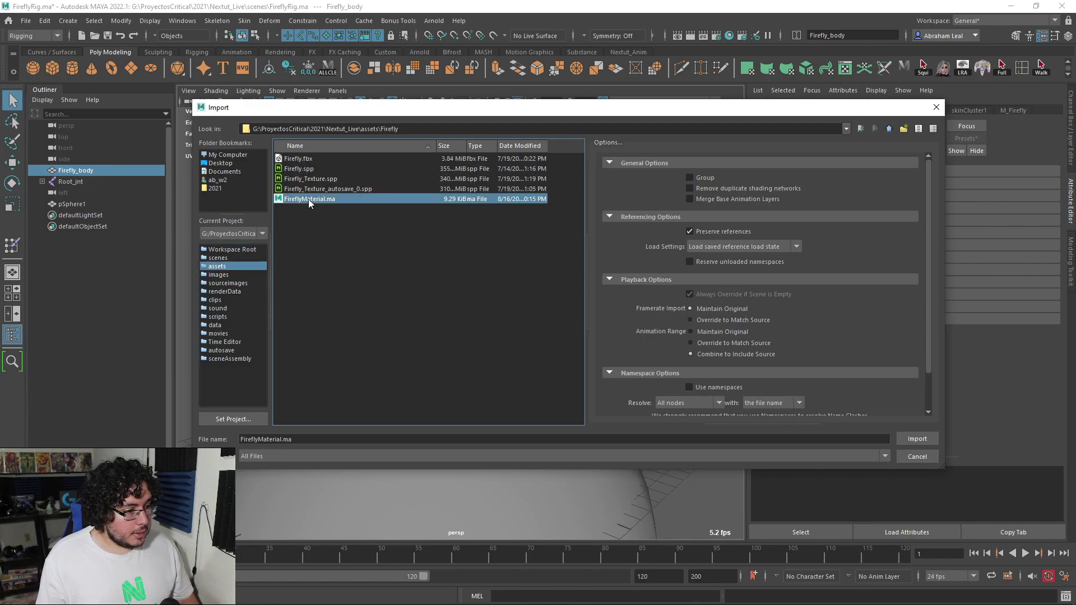
pyautogui.click(918, 439)
pyautogui.click(628, 284)
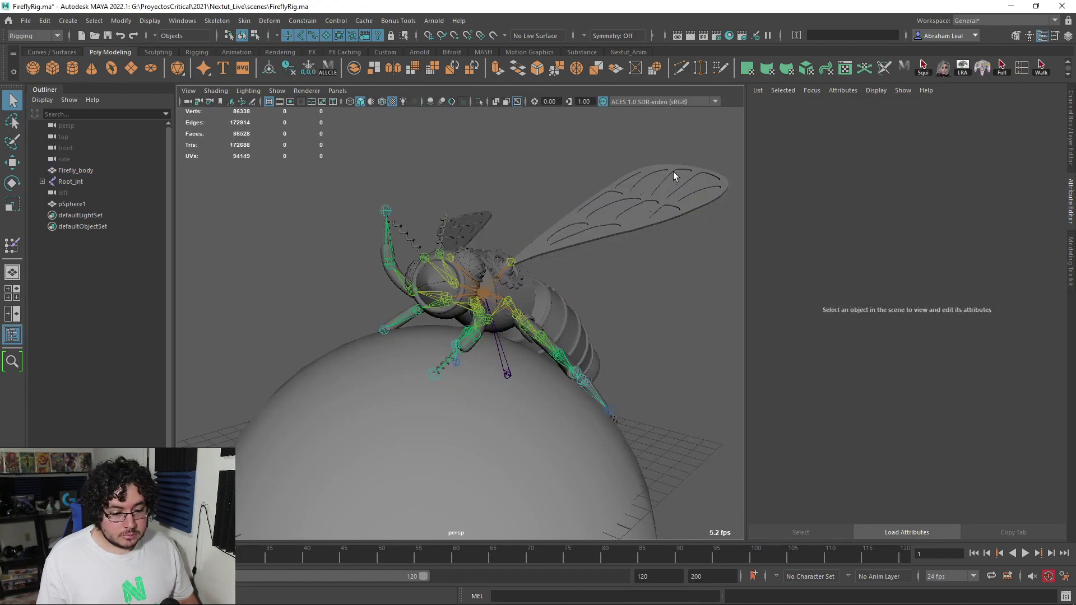
# Open Hypershade and graph the input and output connections of the scene's original M_Firefly material.
pyautogui.click(715, 35)
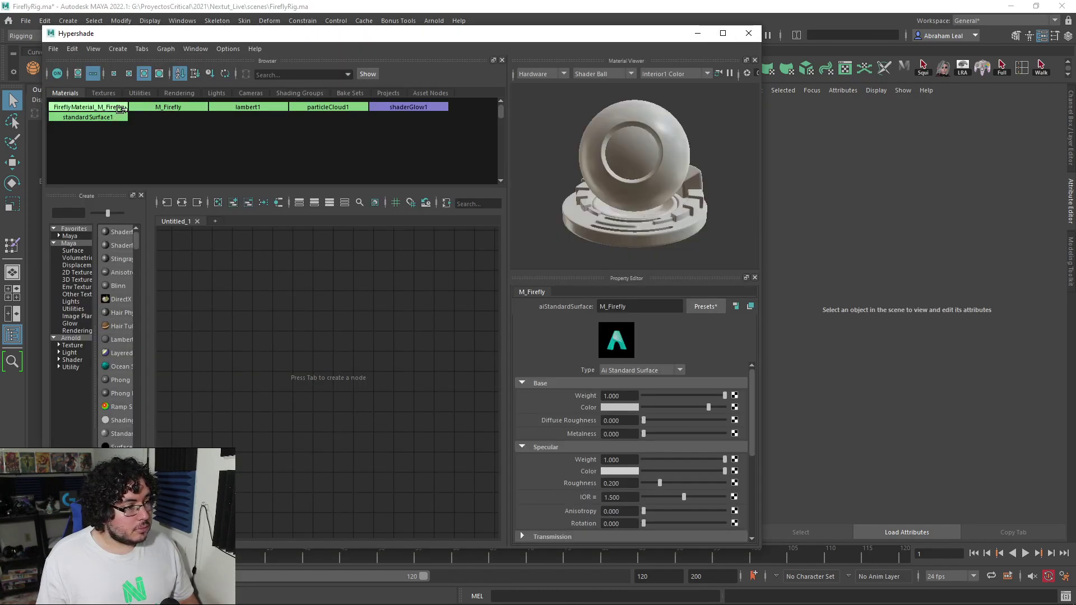
pyautogui.click(166, 107)
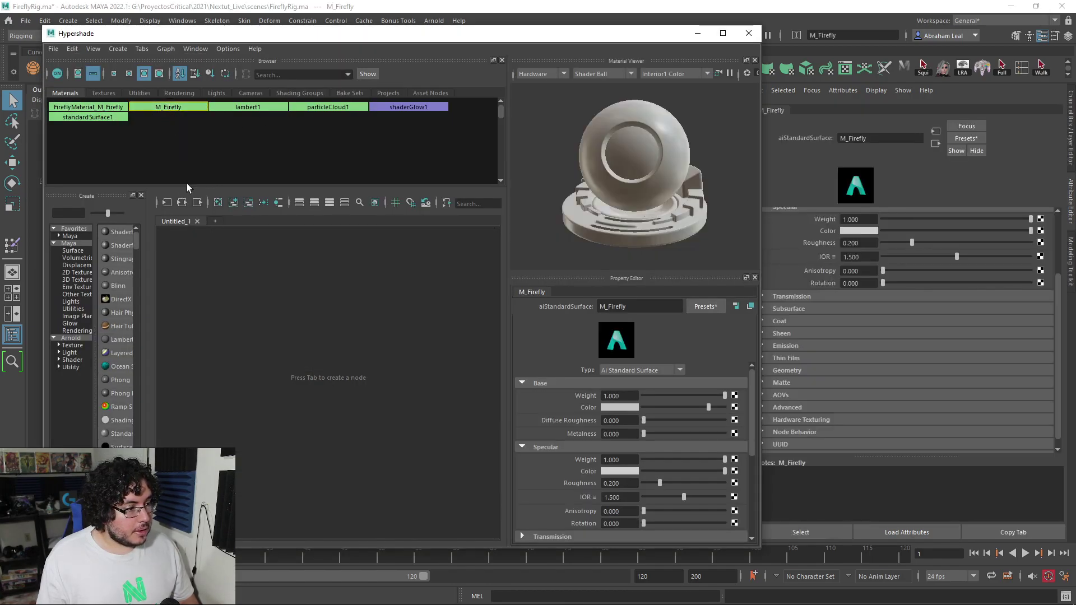
pyautogui.click(183, 203)
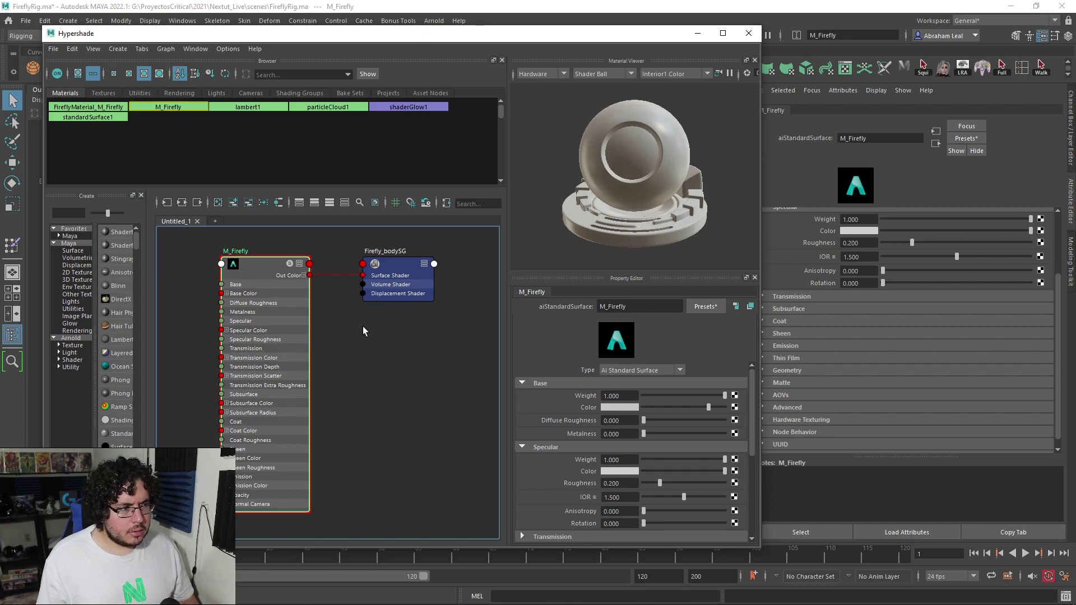
# Graph the imported FireflyMaterial_M_Firefly network, examine its Metalness file texture, and put Hypershade away.
pyautogui.click(101, 115)
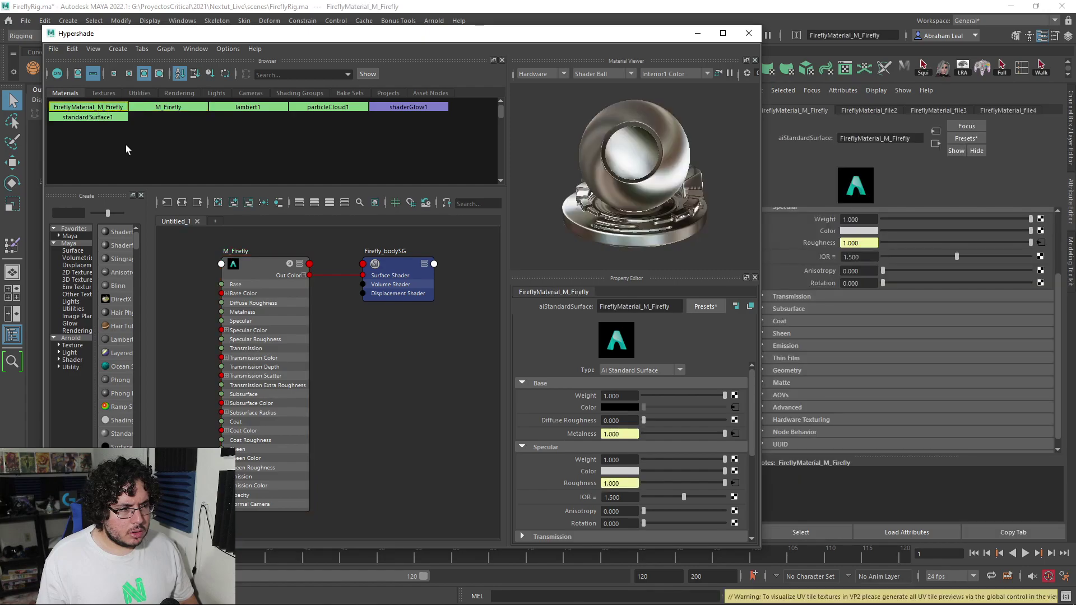
pyautogui.click(181, 202)
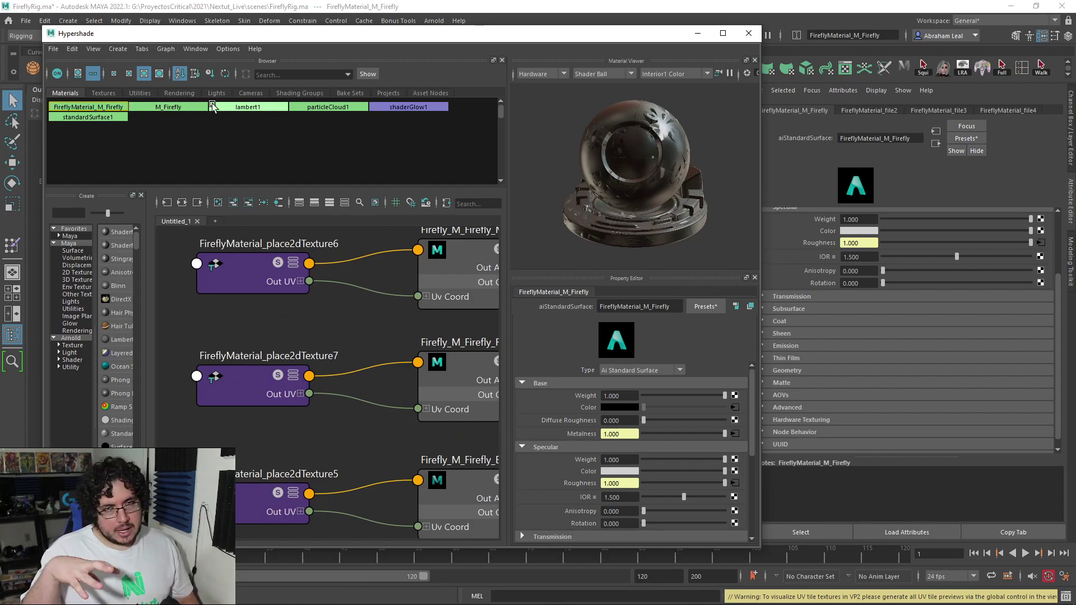
pyautogui.scroll(-4, 274, 314)
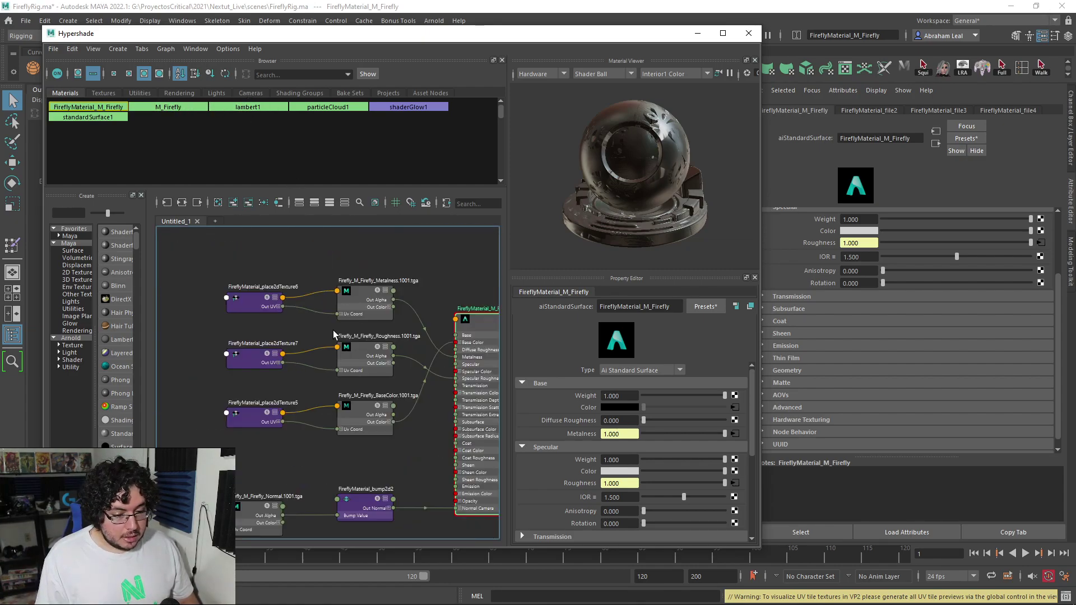
pyautogui.click(382, 304)
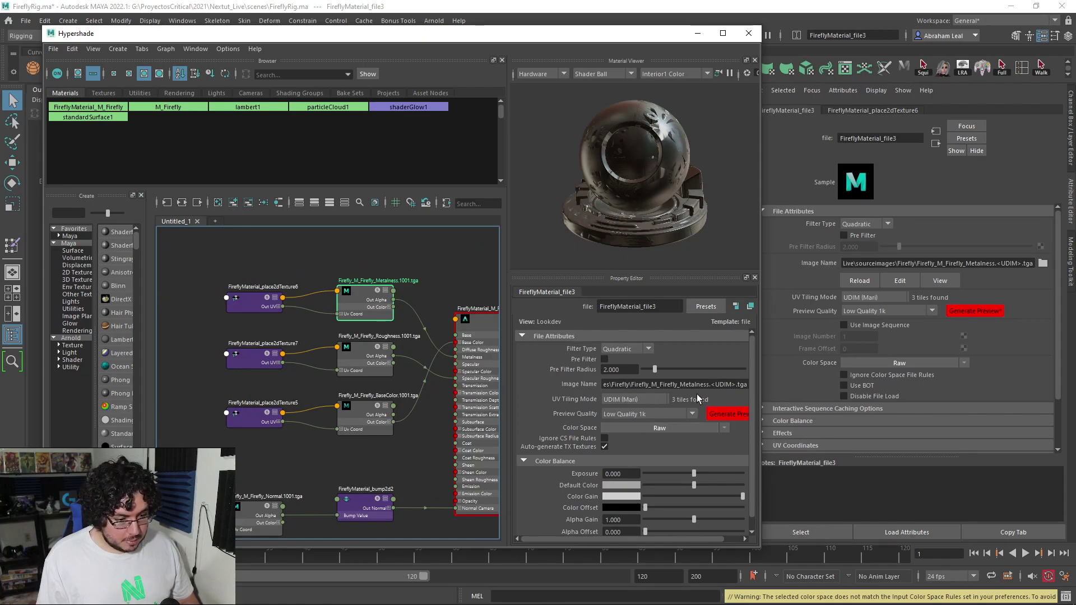
pyautogui.click(383, 252)
pyautogui.click(698, 33)
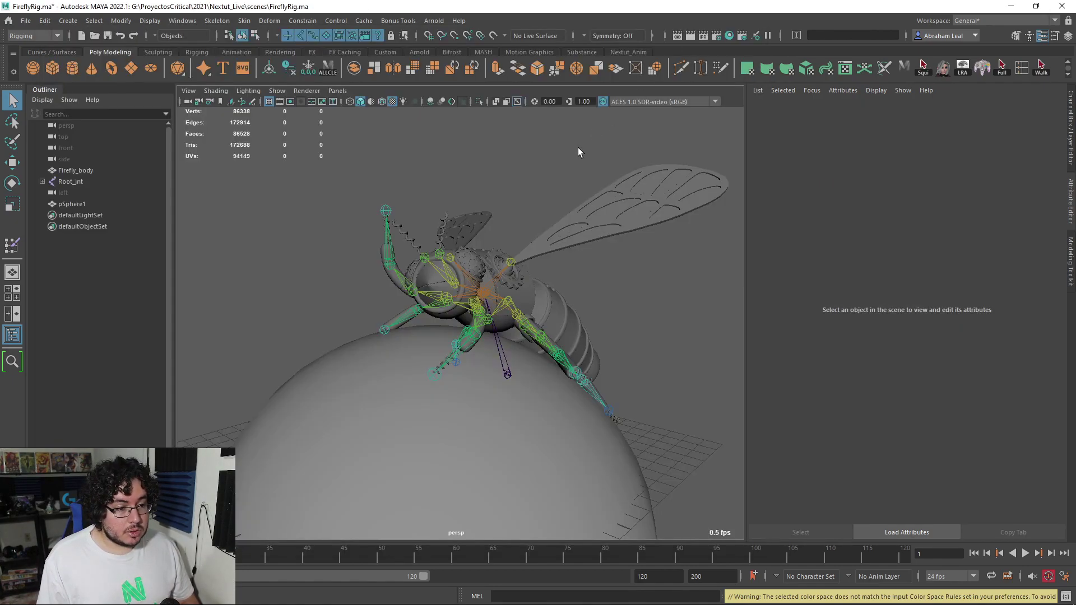
# Assign the imported FireflyMaterial_M_Firefly material to the Firefly_body mesh and check it on the model.
pyautogui.click(67, 171)
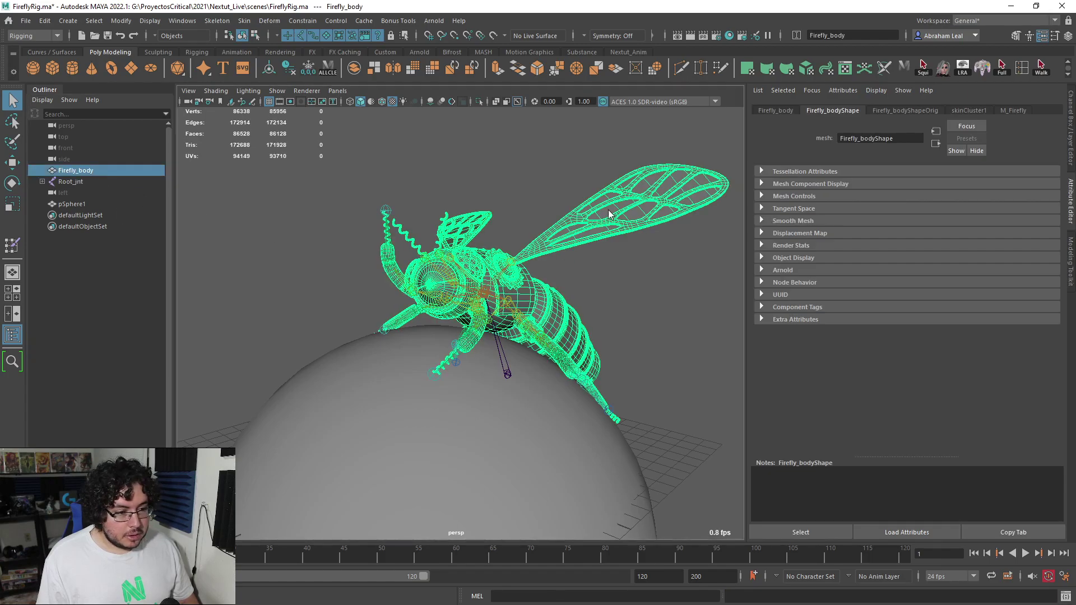
pyautogui.moveTo(608, 209); pyautogui.dragTo(691, 519, button='right')
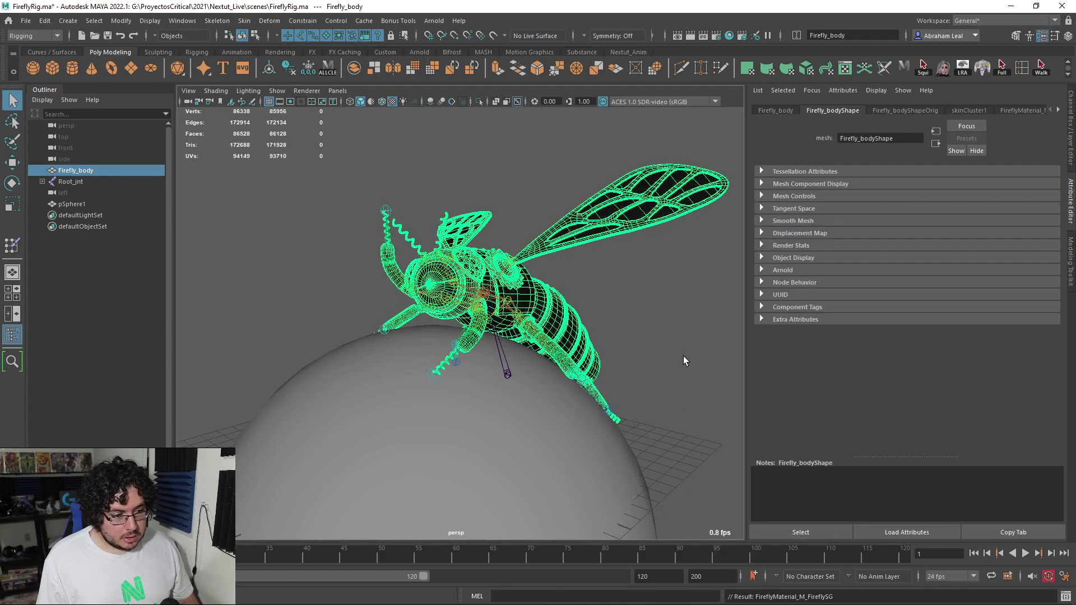
pyautogui.click(684, 355)
pyautogui.scroll(5, 626, 369)
pyautogui.scroll(2, 482, 311)
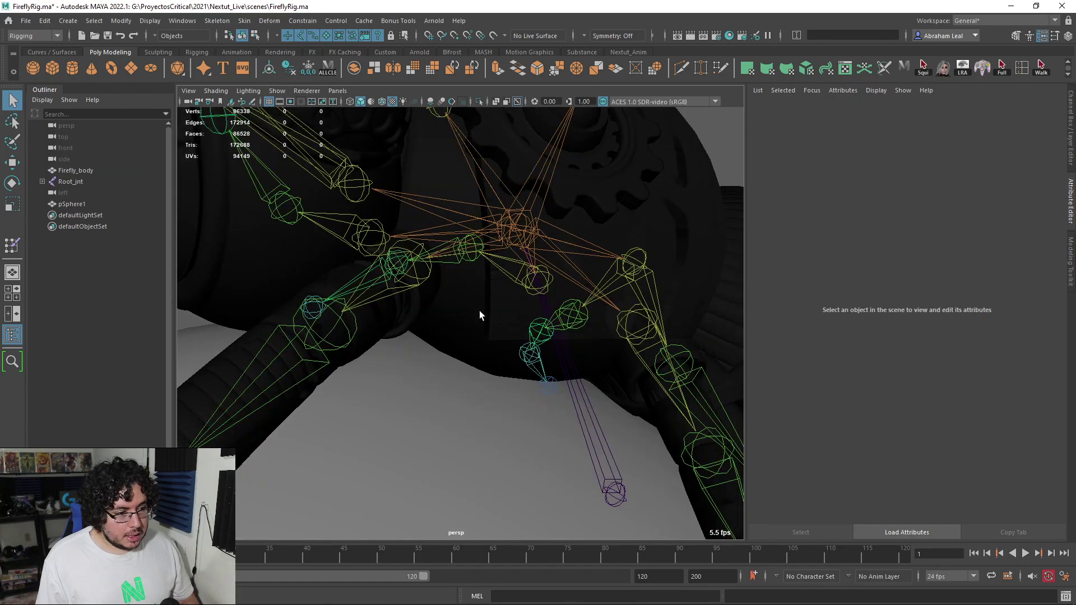
pyautogui.scroll(-8, 479, 310)
pyautogui.keyDown('alt'); pyautogui.moveTo(479, 311); pyautogui.dragTo(404, 185); pyautogui.keyUp('alt')
pyautogui.scroll(7, 575, 342)
pyautogui.scroll(-9, 575, 342)
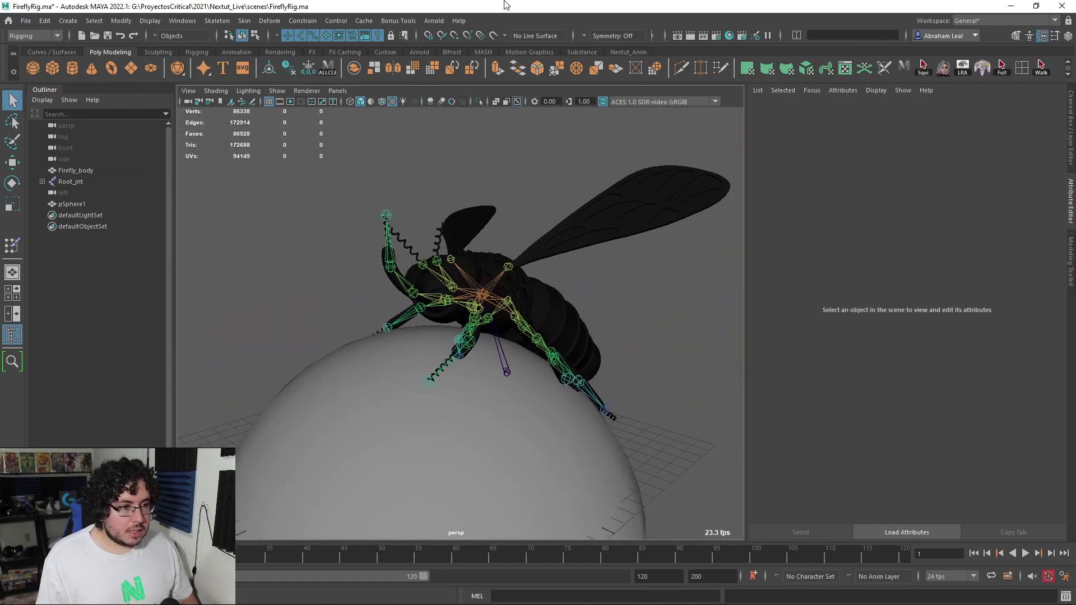
# Create an Arnold Skydome Light and connect a File texture to its Color.
pyautogui.click(434, 21)
pyautogui.moveTo(507, 81)
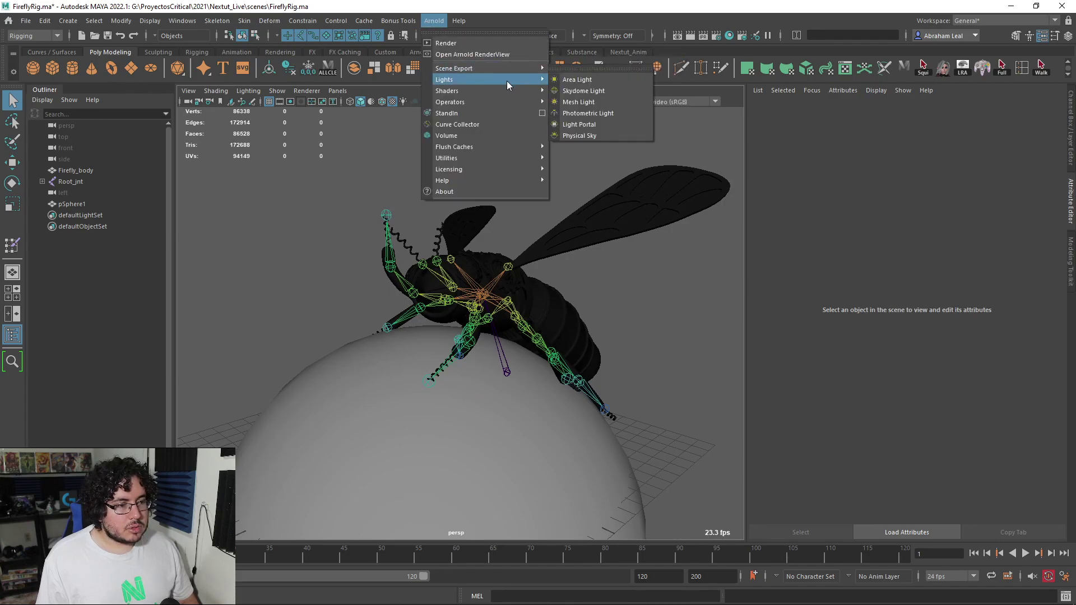
pyautogui.click(597, 90)
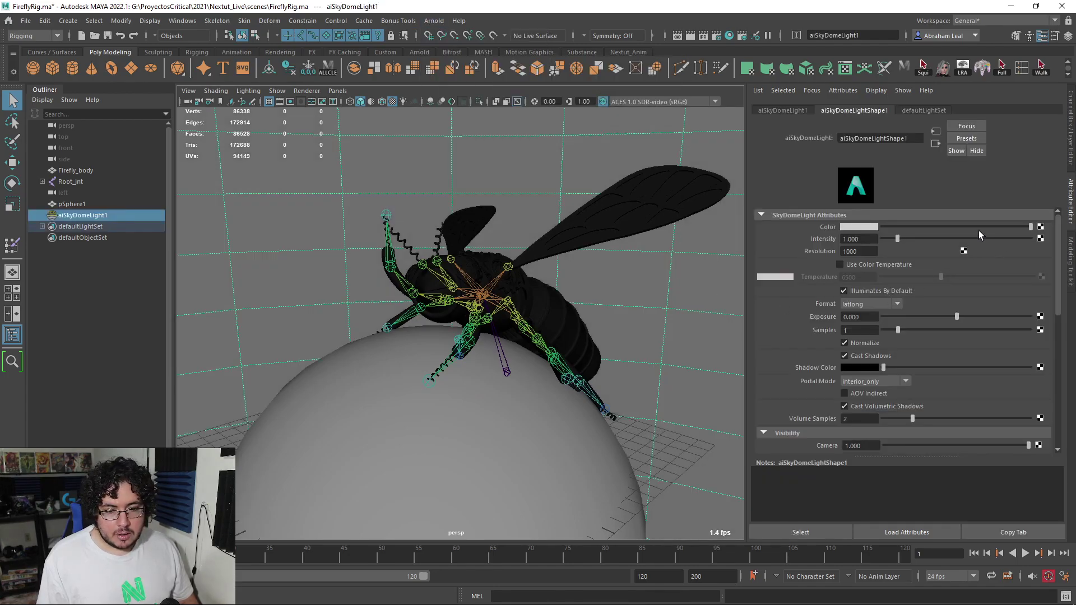
pyautogui.click(1041, 227)
pyautogui.click(463, 302)
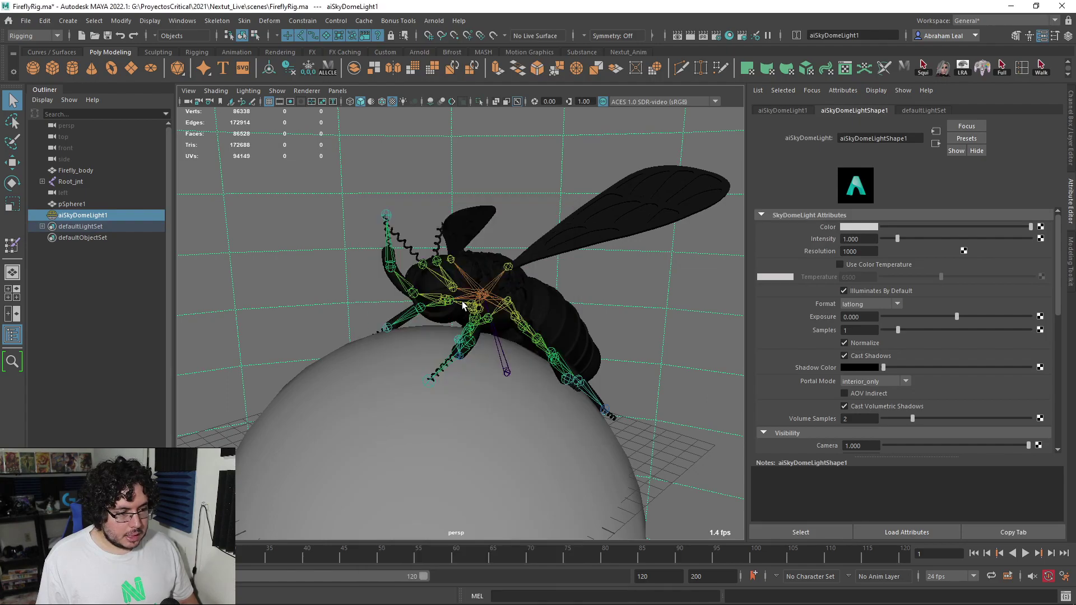
# Preview the HDR images in sourceimages and load decor_shop_2k.hdr into the skydome's file texture.
pyautogui.click(1043, 263)
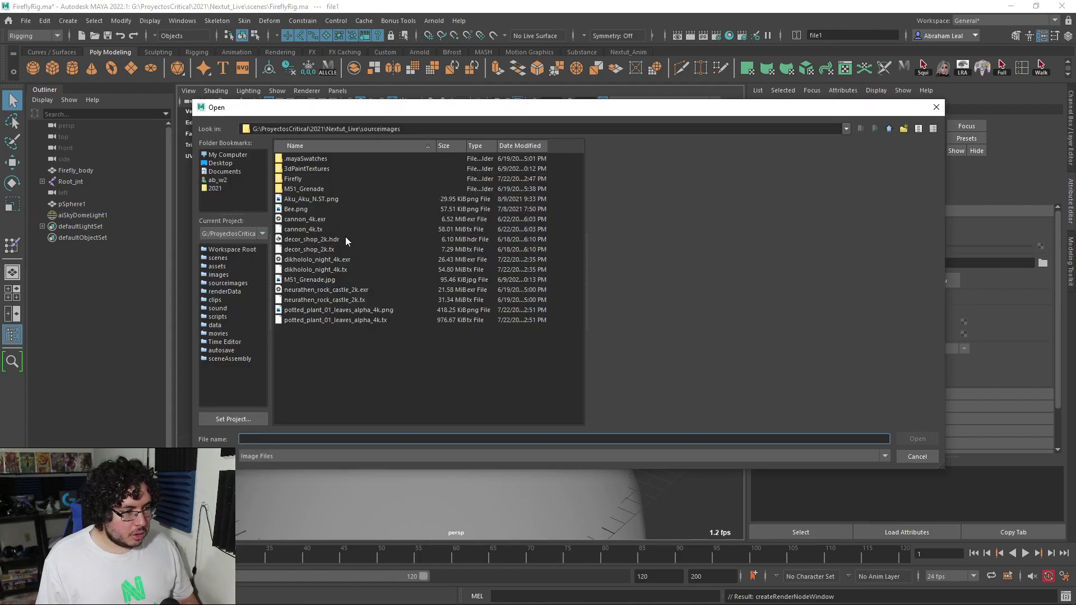
pyautogui.click(305, 220)
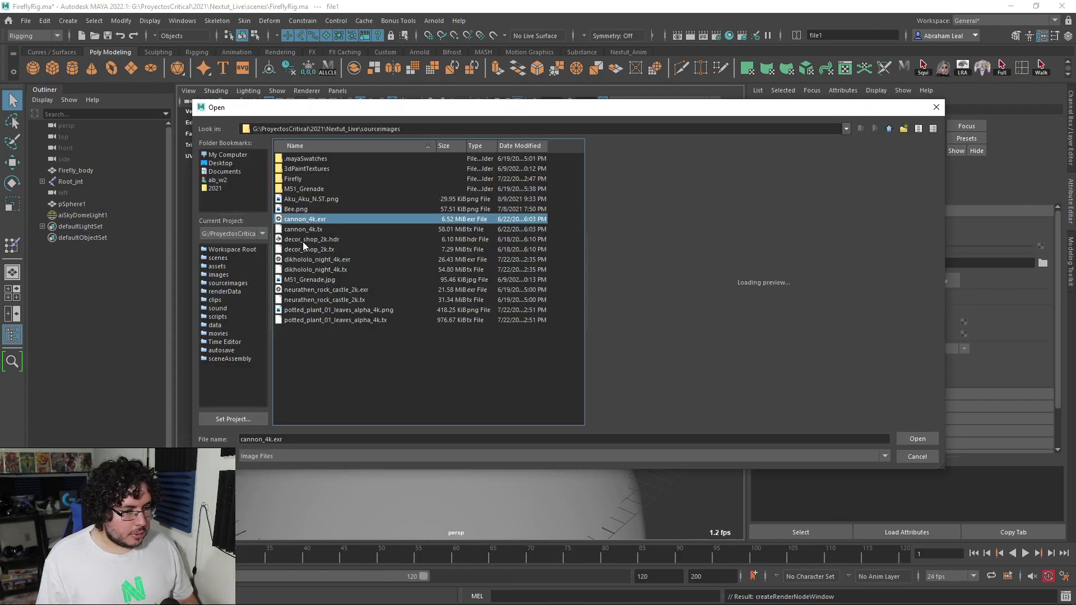
pyautogui.click(304, 239)
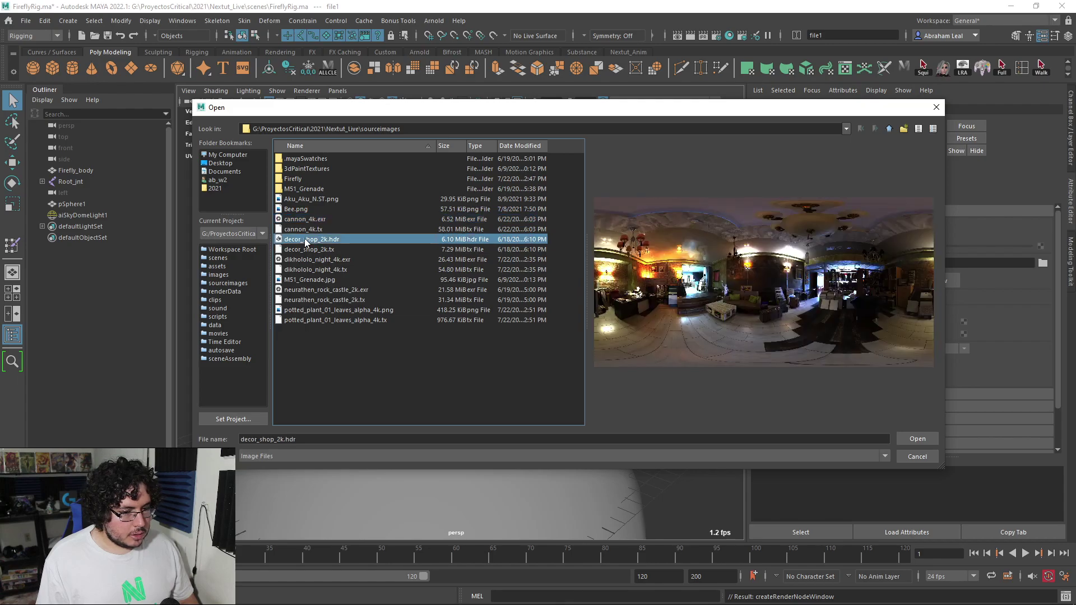
pyautogui.click(305, 260)
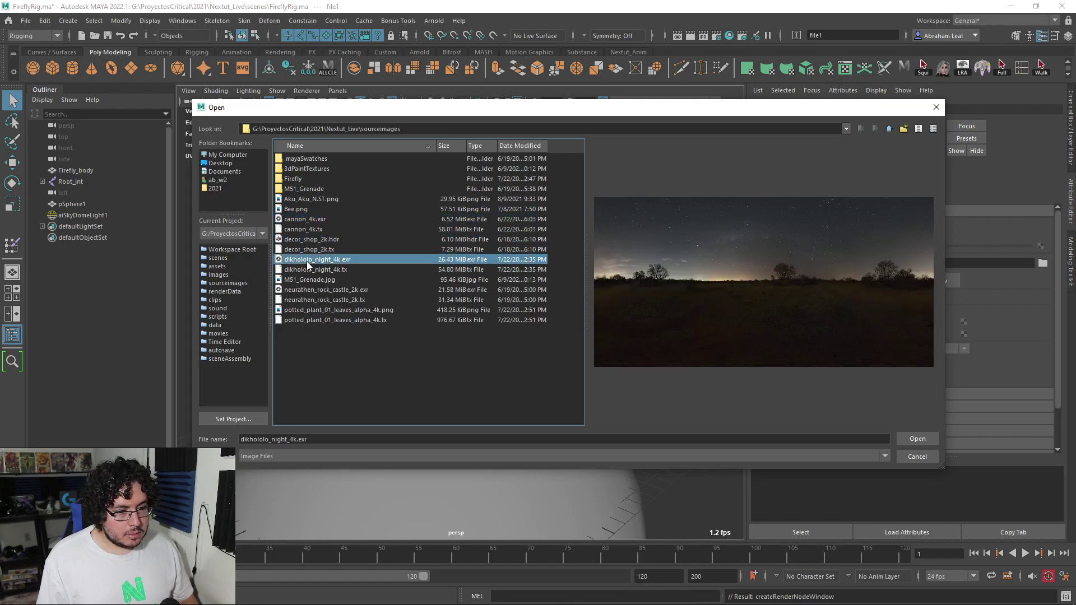
pyautogui.click(305, 240)
pyautogui.click(909, 438)
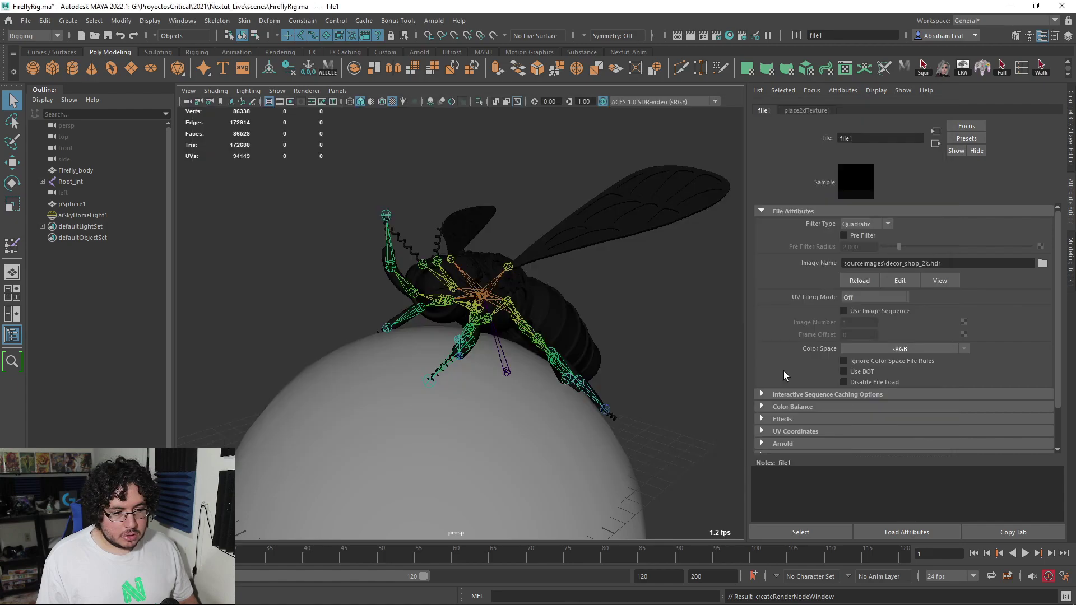
# Show the resolution gate, frame the firefly on the sphere against the shop background, and save the scene.
pyautogui.click(290, 102)
pyautogui.keyDown('alt'); pyautogui.moveTo(437, 187); pyautogui.dragTo(472, 231, button='middle'); pyautogui.keyUp('alt')
pyautogui.keyDown('alt'); pyautogui.moveTo(471, 232); pyautogui.dragTo(495, 259, button='right'); pyautogui.keyUp('alt')
pyautogui.keyDown('alt'); pyautogui.moveTo(495, 259); pyautogui.dragTo(515, 227); pyautogui.keyUp('alt')
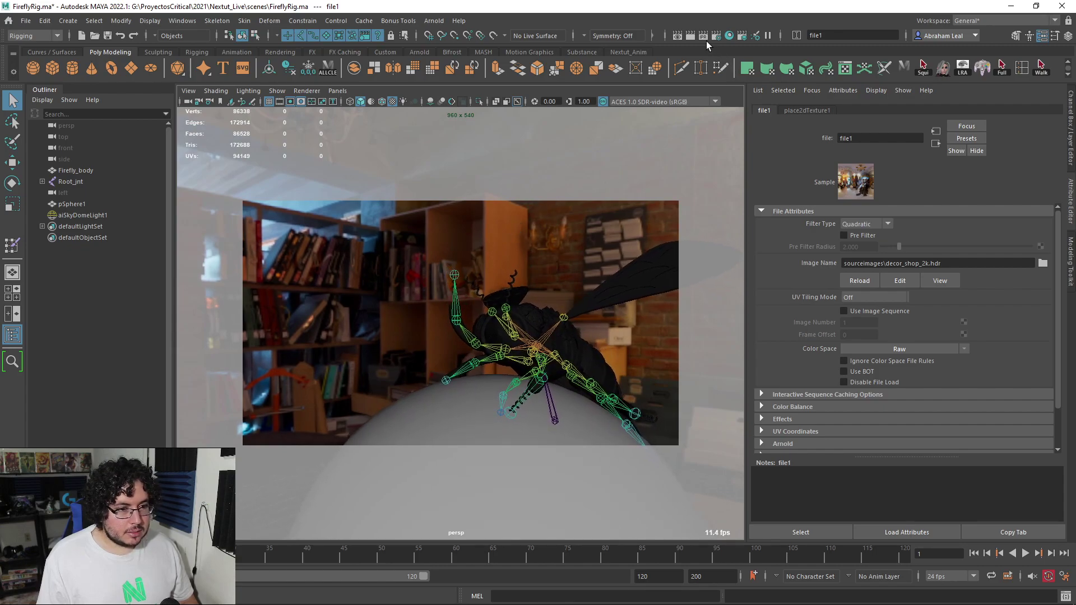
pyautogui.hotkey('ctrl', 's')
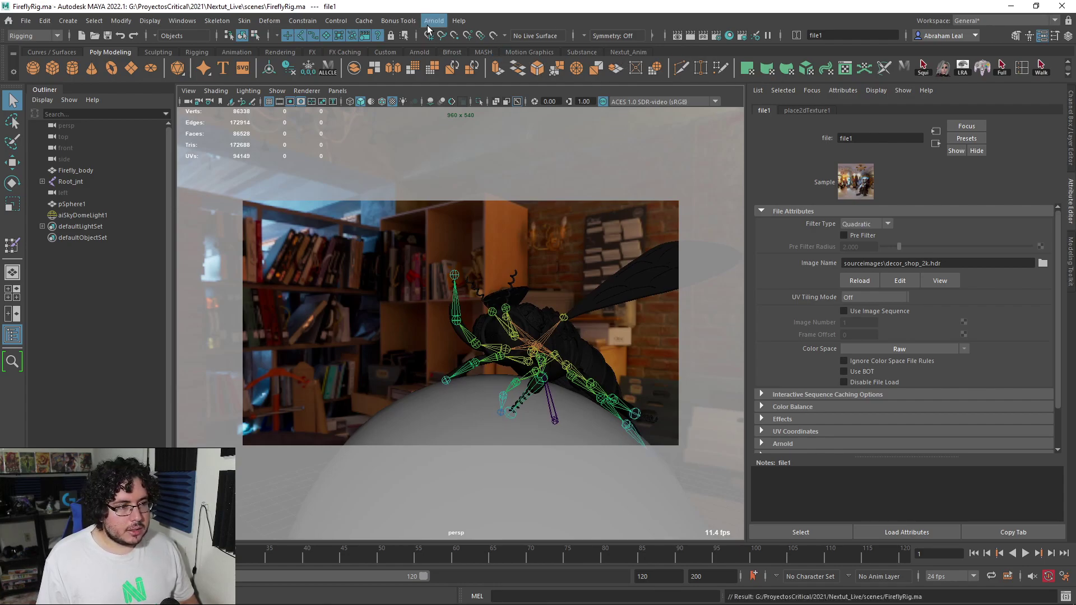
# Set Arnold's Render Device to GPU in the Render Settings and close them.
pyautogui.click(717, 35)
pyautogui.click(716, 35)
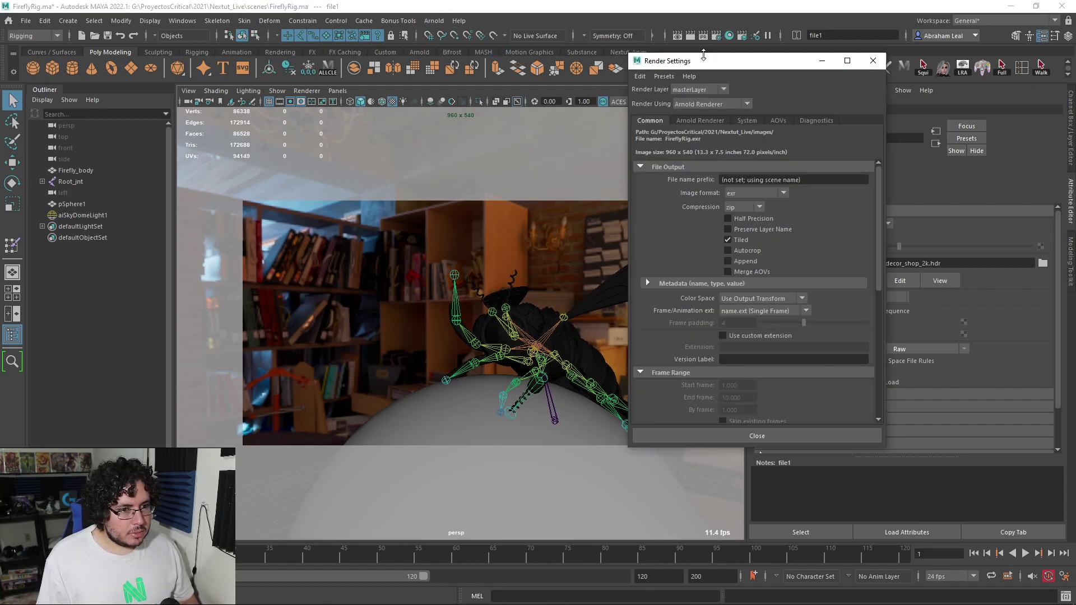
pyautogui.click(751, 120)
pyautogui.click(737, 169)
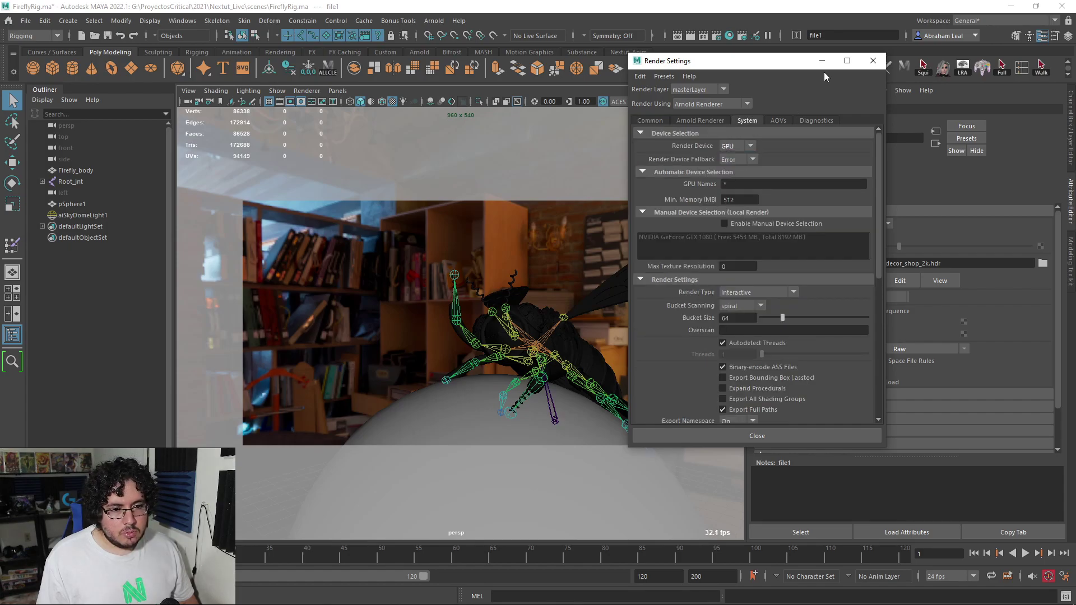
pyautogui.click(872, 61)
# Render the perspective view in Arnold RenderView, examine the firefly's textured material up close, and minimize the render window.
pyautogui.click(435, 21)
pyautogui.click(445, 44)
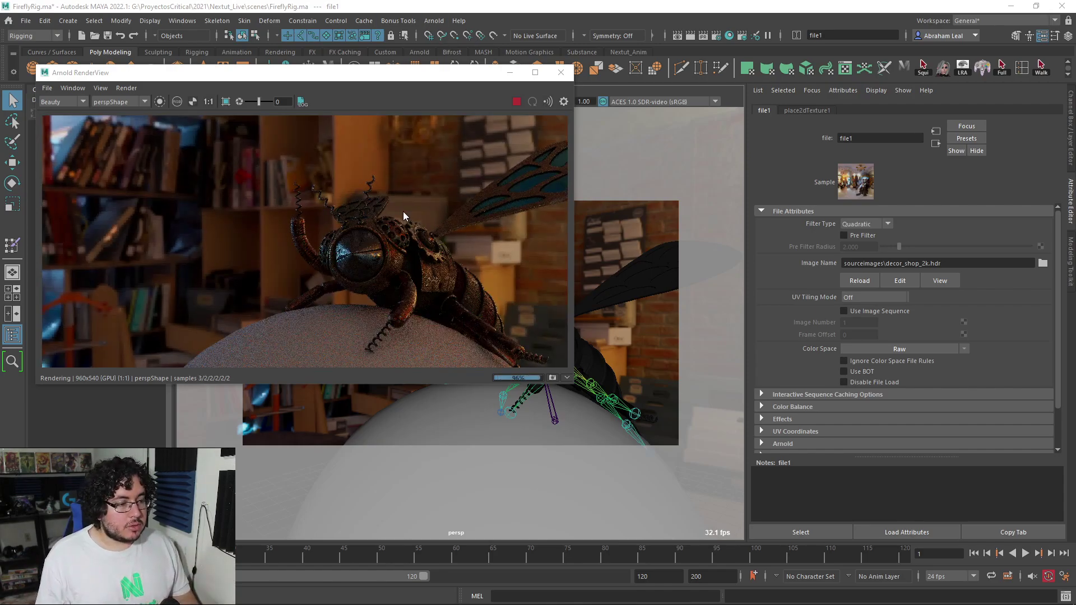
pyautogui.scroll(5, 400, 268)
pyautogui.scroll(-5, 399, 268)
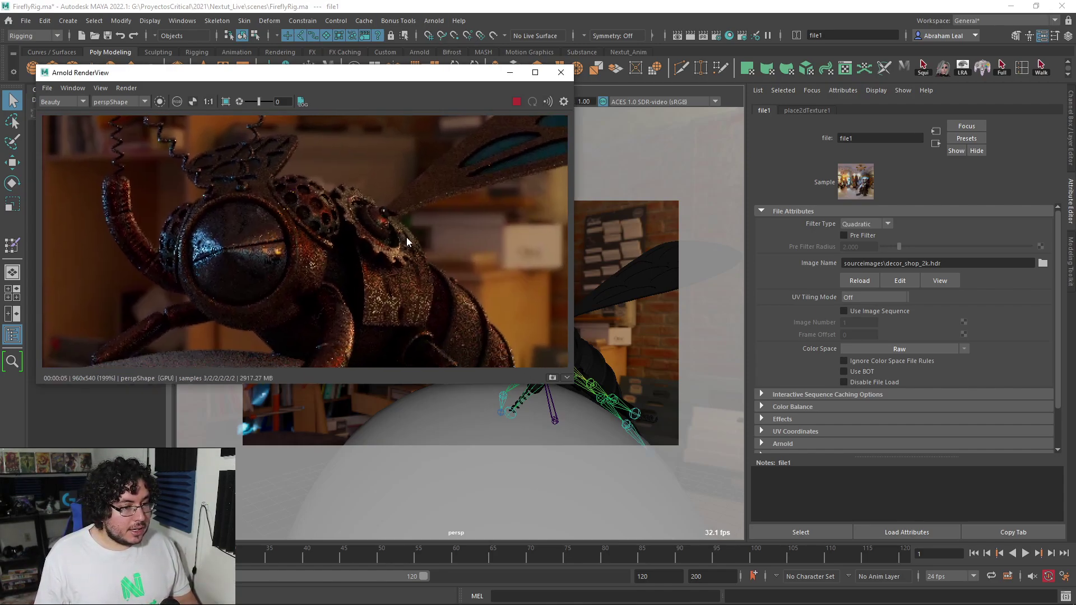
pyautogui.scroll(3, 322, 268)
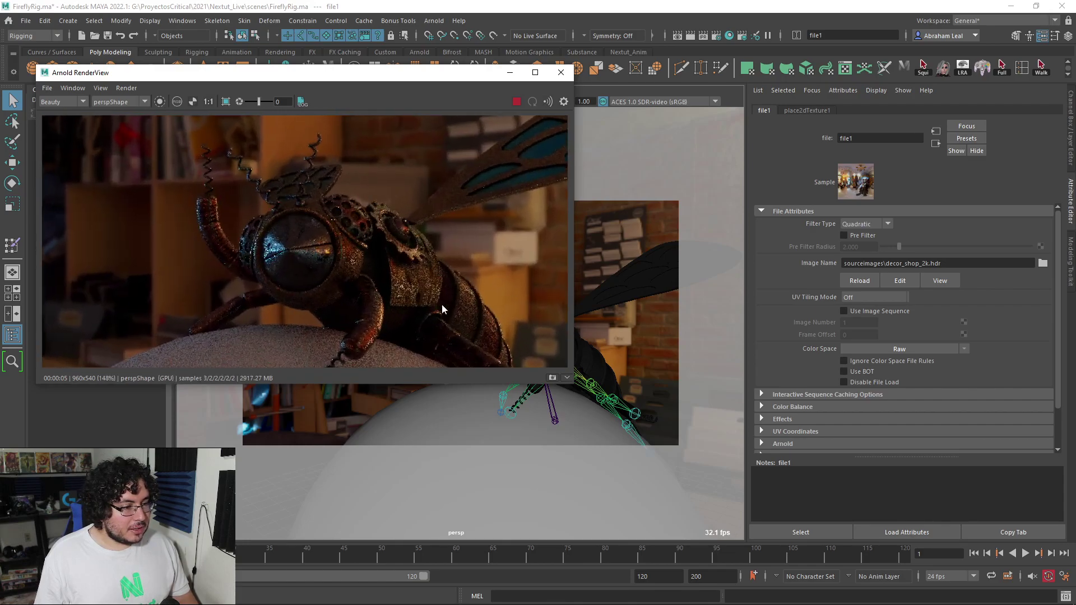
pyautogui.scroll(-4, 441, 308)
pyautogui.moveTo(472, 253); pyautogui.dragTo(453, 199, button='middle')
pyautogui.scroll(-1, 458, 183)
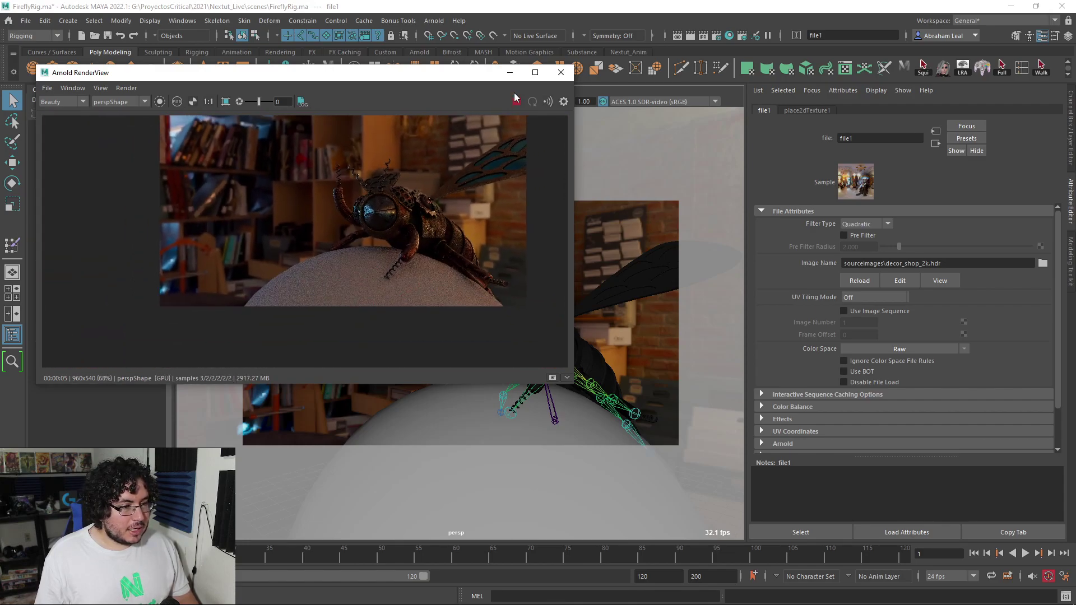
pyautogui.click(509, 72)
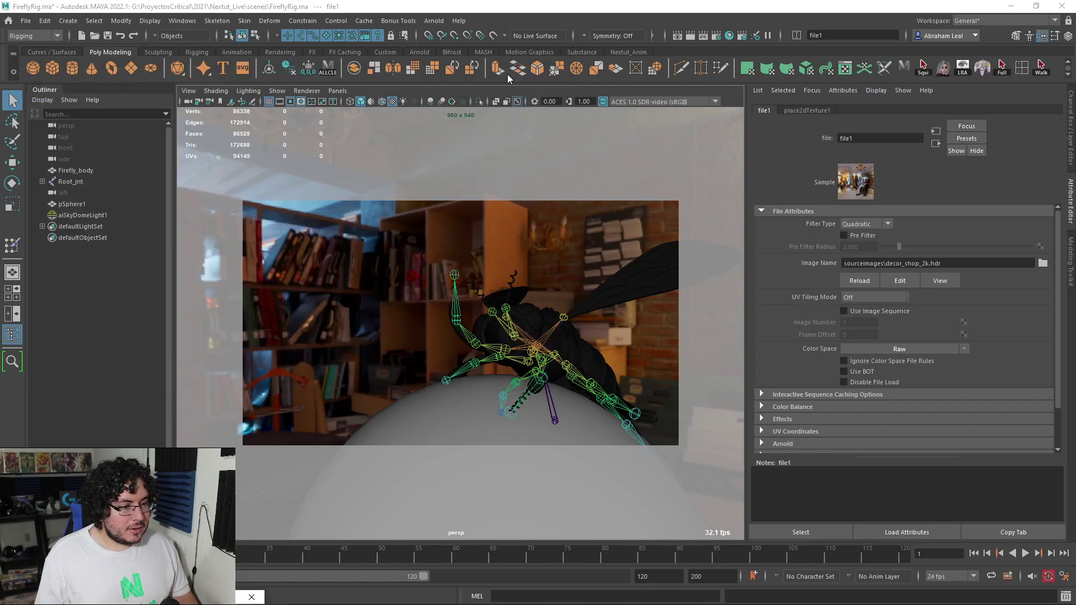
# Create an Arnold area light, raise it high above the firefly, and rotate it to aim down at the model.
pyautogui.click(502, 267)
pyautogui.click(433, 20)
pyautogui.moveTo(466, 79)
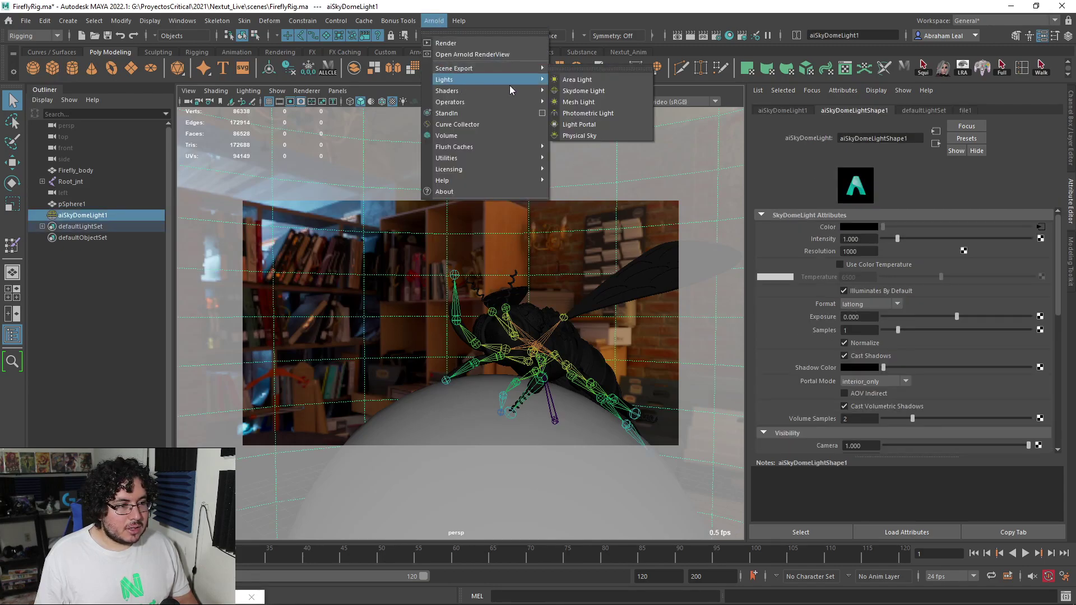
pyautogui.click(585, 80)
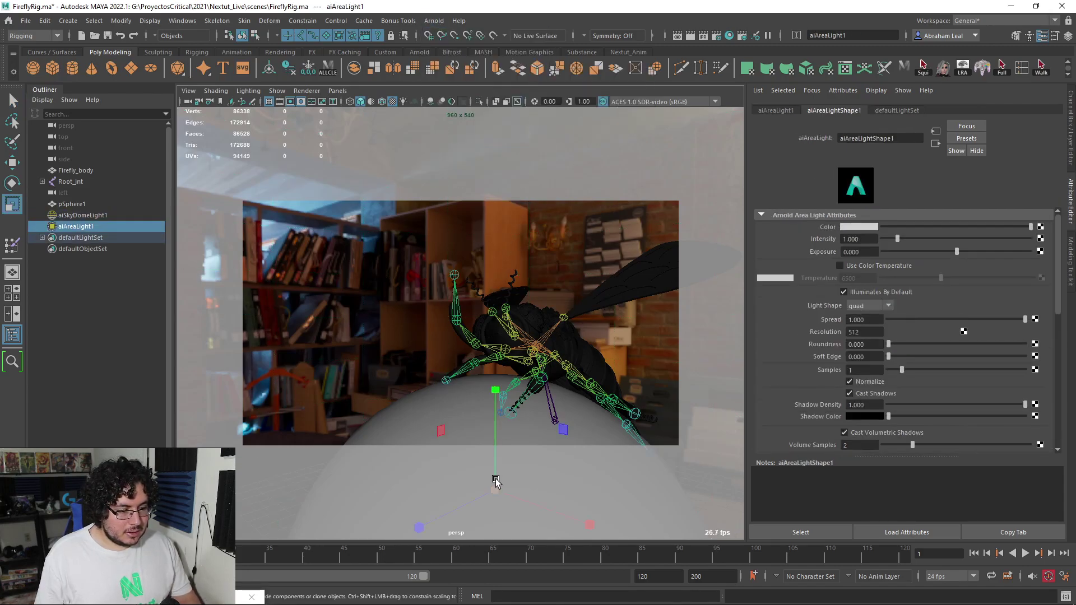
pyautogui.press('w')
pyautogui.moveTo(497, 386); pyautogui.dragTo(475, 2)
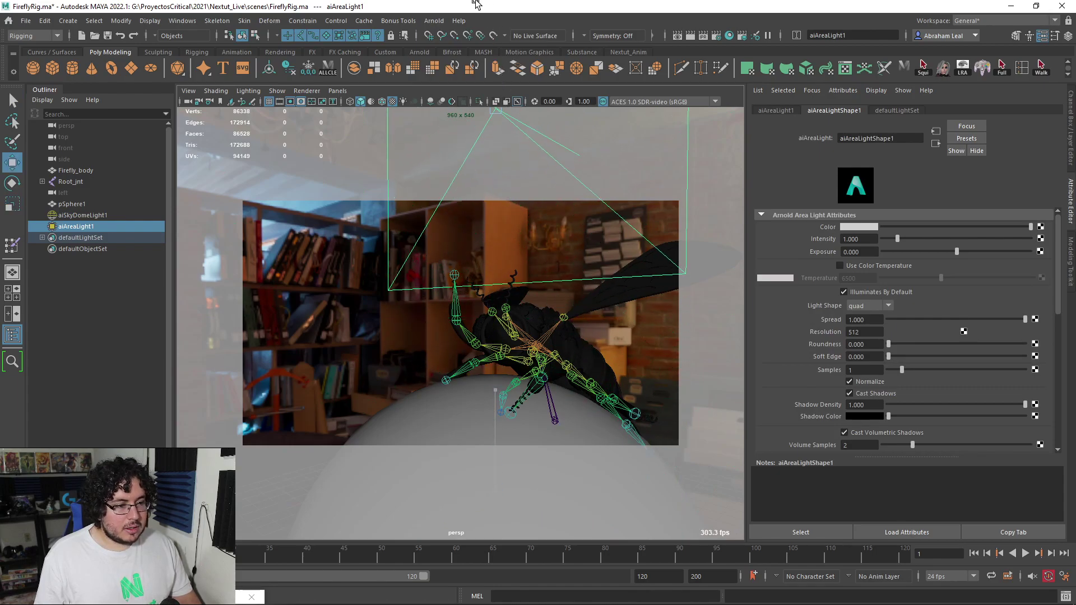
pyautogui.press('e')
pyautogui.moveTo(480, 203); pyautogui.dragTo(474, 181)
# Set the area light's exposure to 10 and start a live render of the perspective view in Arnold RenderView.
pyautogui.click(863, 255)
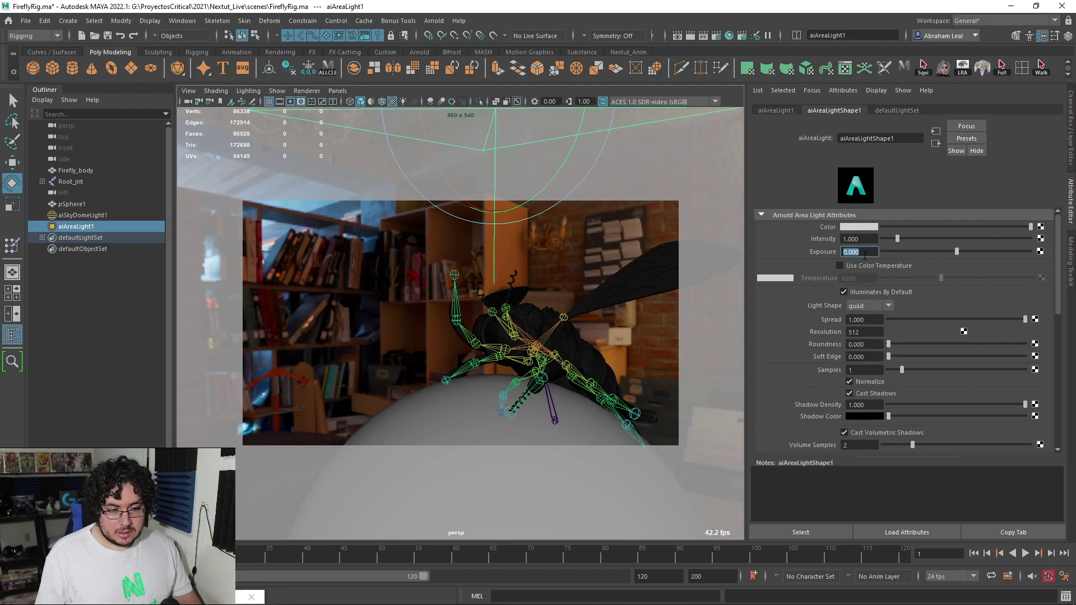
pyautogui.write('10')
pyautogui.press('Return')
pyautogui.click(729, 36)
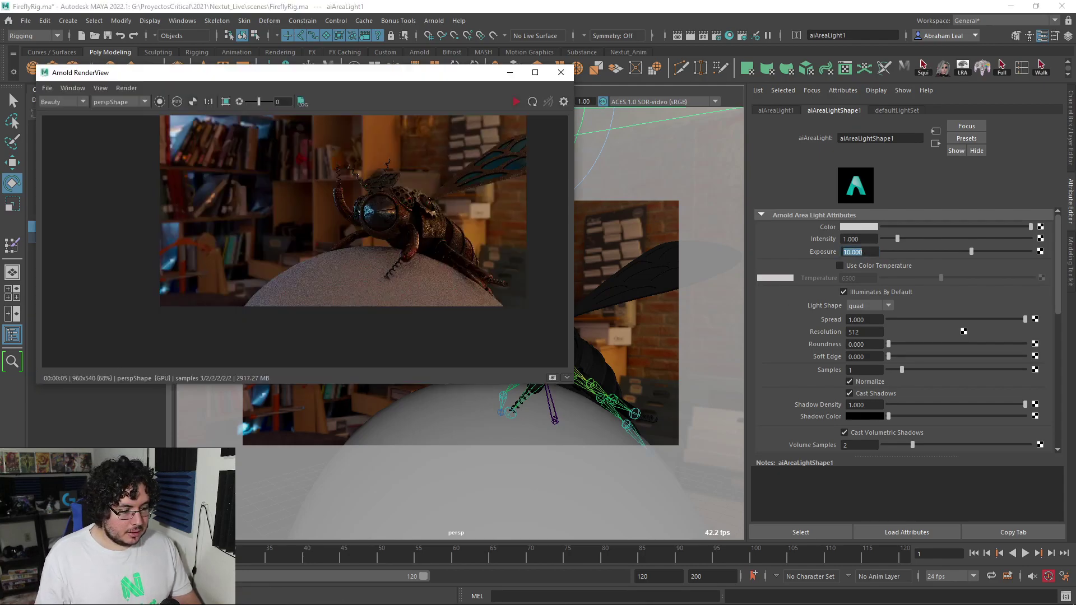
pyautogui.click(513, 103)
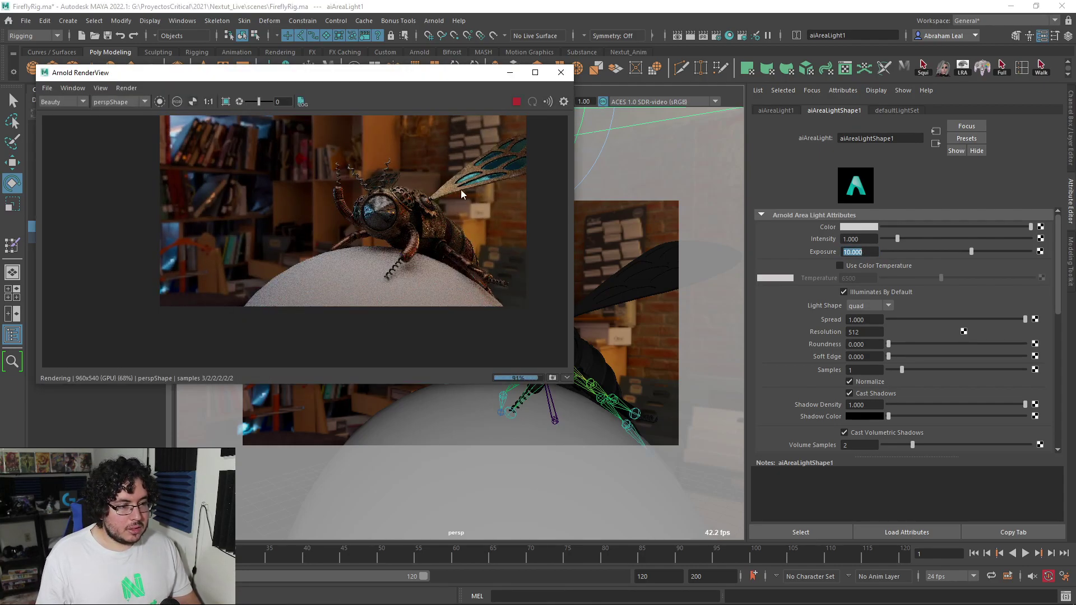
# Try an exposure of 12 on the area light, settle on 11, and inspect the firefly in the live render.
pyautogui.write('12')
pyautogui.press('Return')
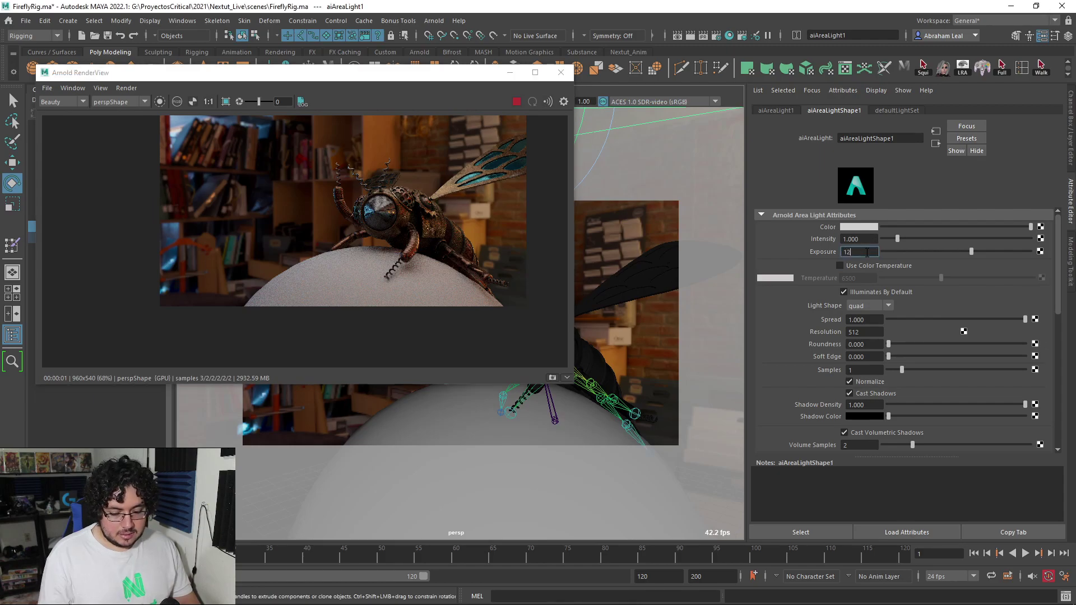
pyautogui.write('11')
pyautogui.press('Return')
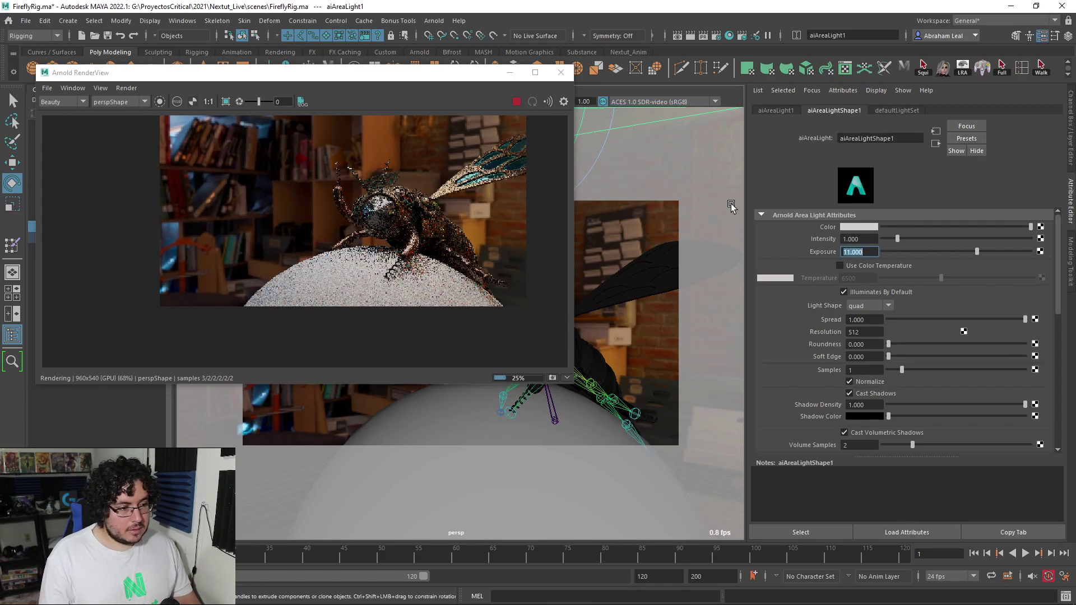
pyautogui.scroll(3, 432, 267)
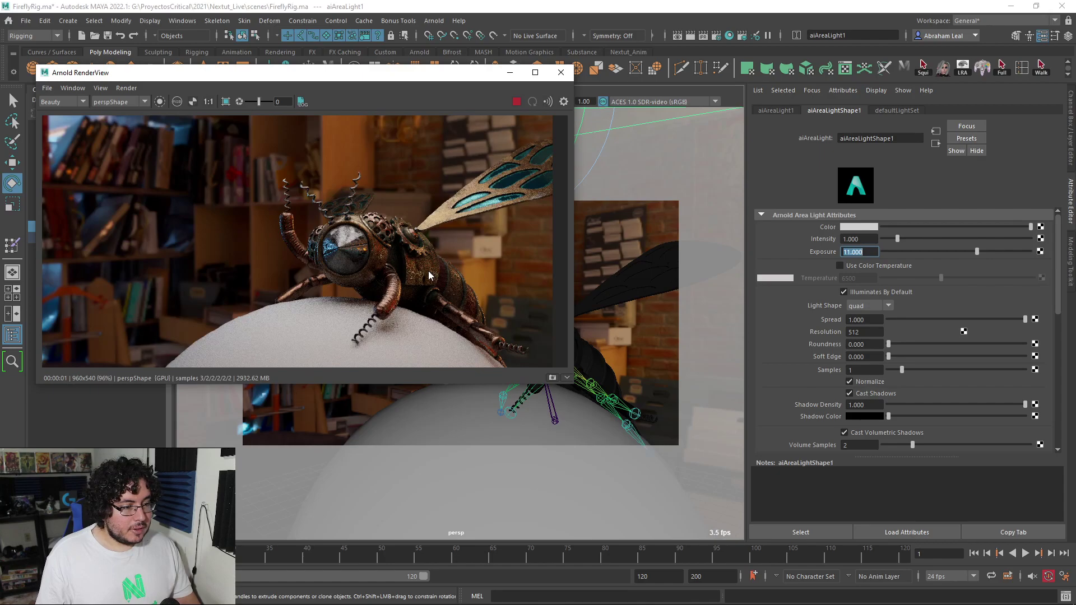
pyautogui.scroll(-1, 262, 200)
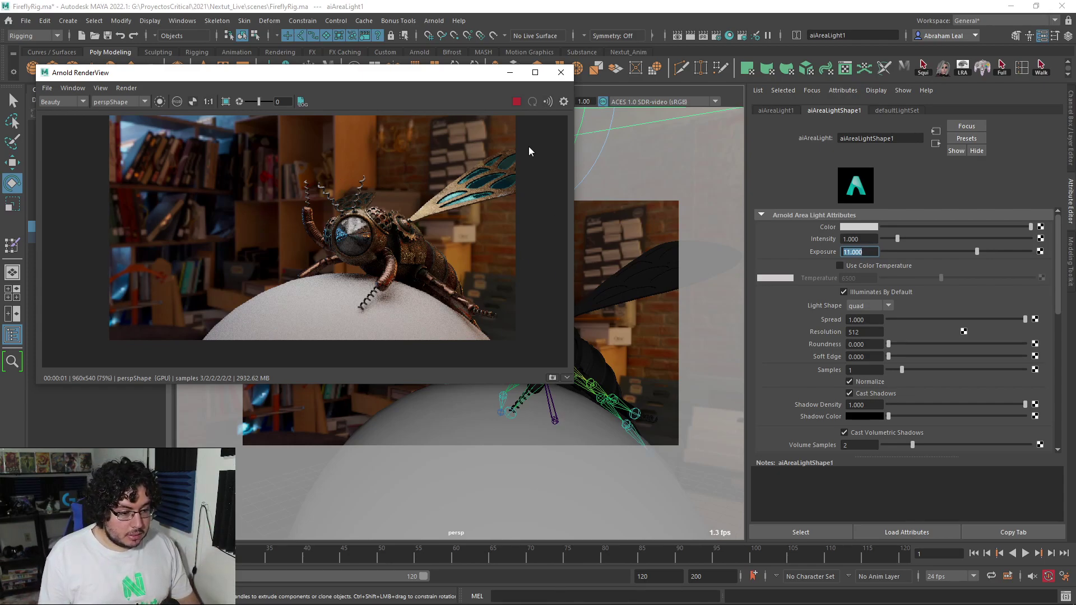
# Move the render window aside, rotate the L_Mid_Leg_0 joint slightly to adjust the middle leg's pose, and check it in the live render.
pyautogui.moveTo(449, 77); pyautogui.dragTo(388, 30)
pyautogui.click(574, 368)
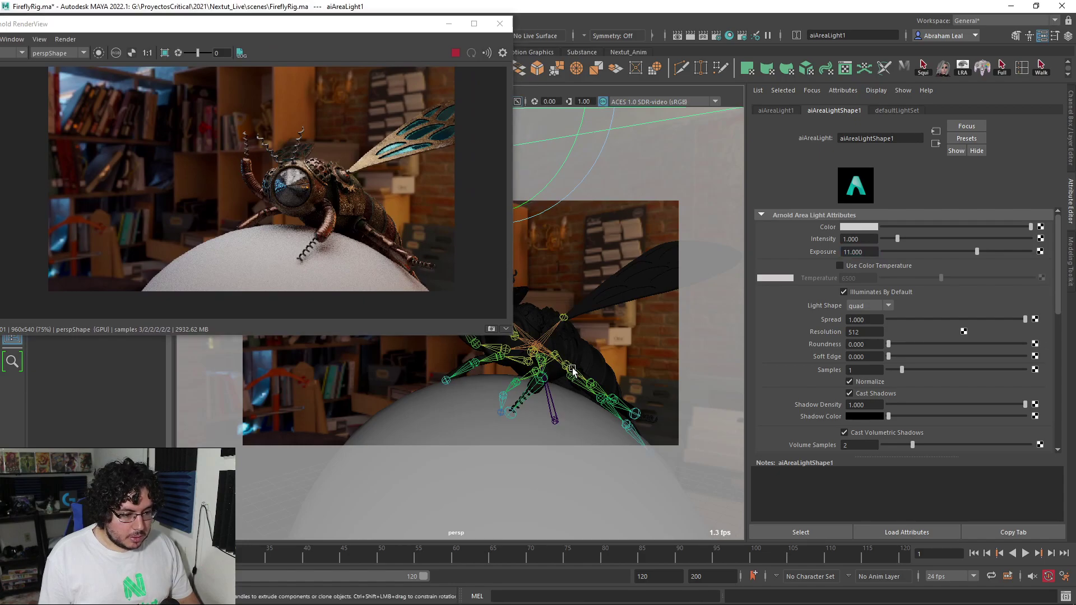
pyautogui.moveTo(622, 340); pyautogui.dragTo(627, 292)
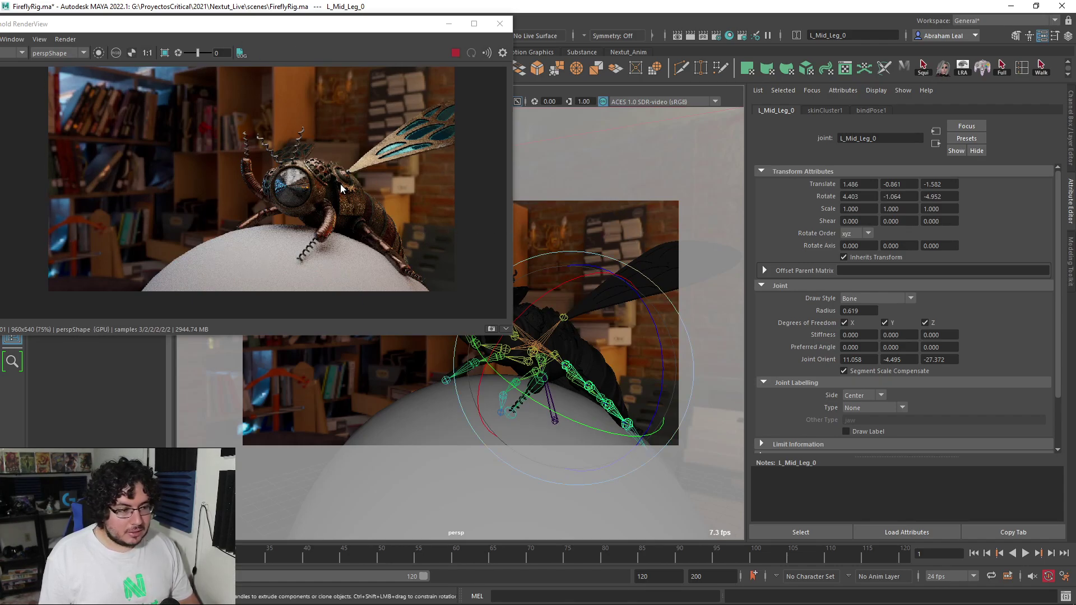
pyautogui.scroll(2, 295, 170)
pyautogui.scroll(-1, 296, 171)
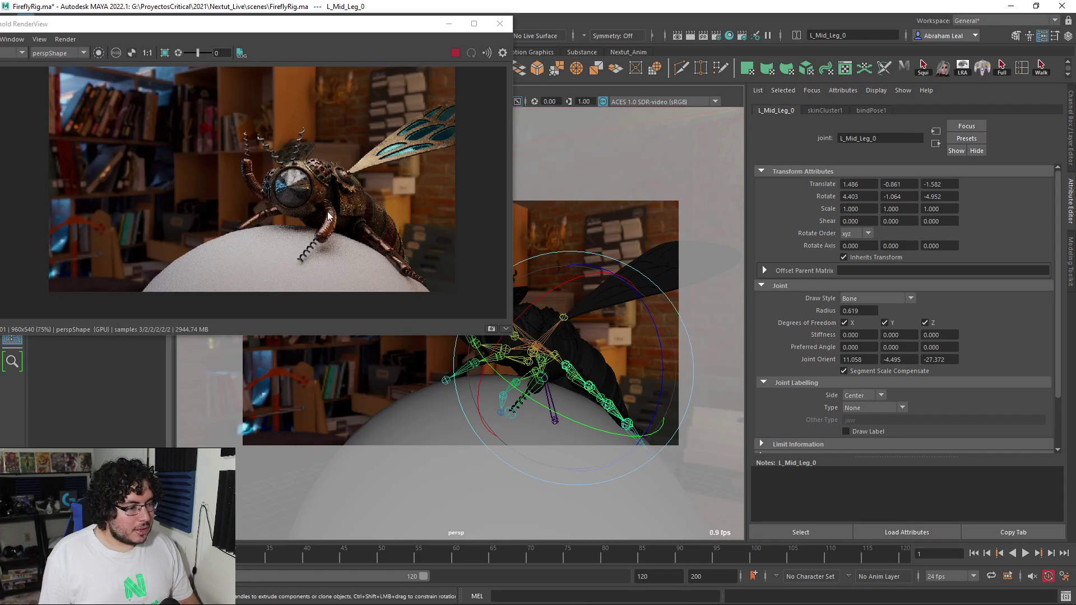
pyautogui.scroll(1, 328, 216)
pyautogui.scroll(-1, 328, 215)
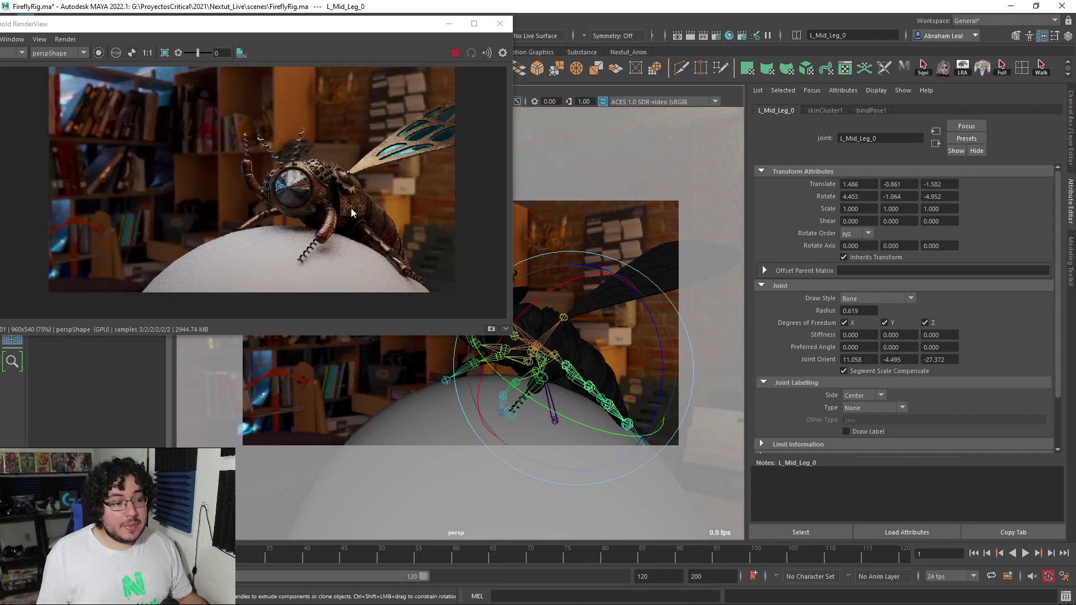